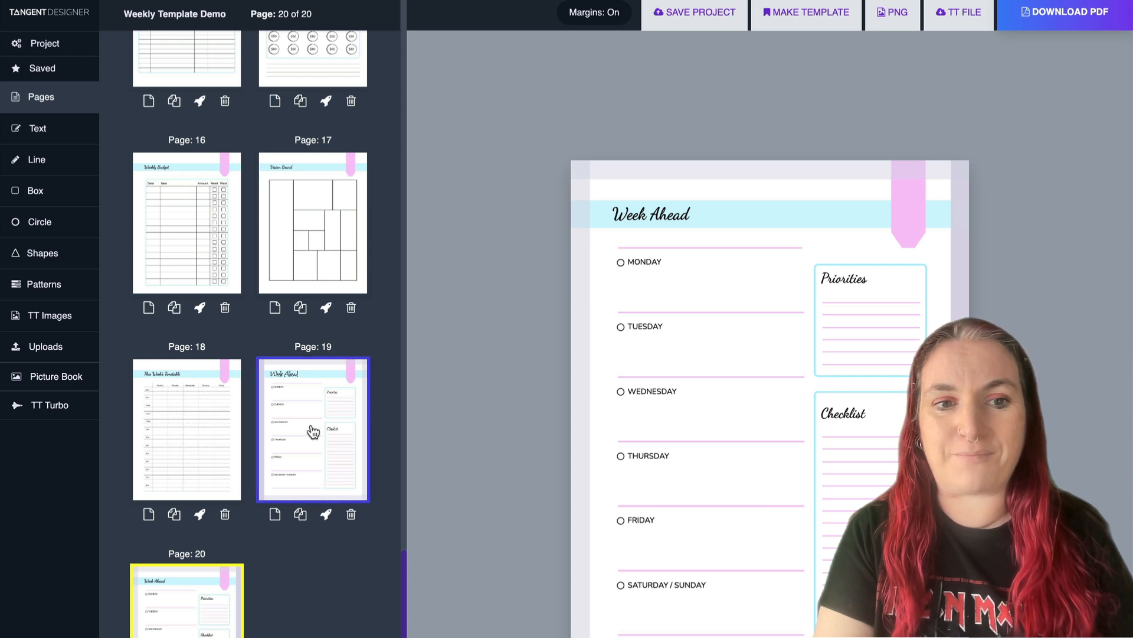
- Mark pages 2, 3 and 5 for copying, and leave the copy tool without pasting them
scroll(310, 421, up, 20)
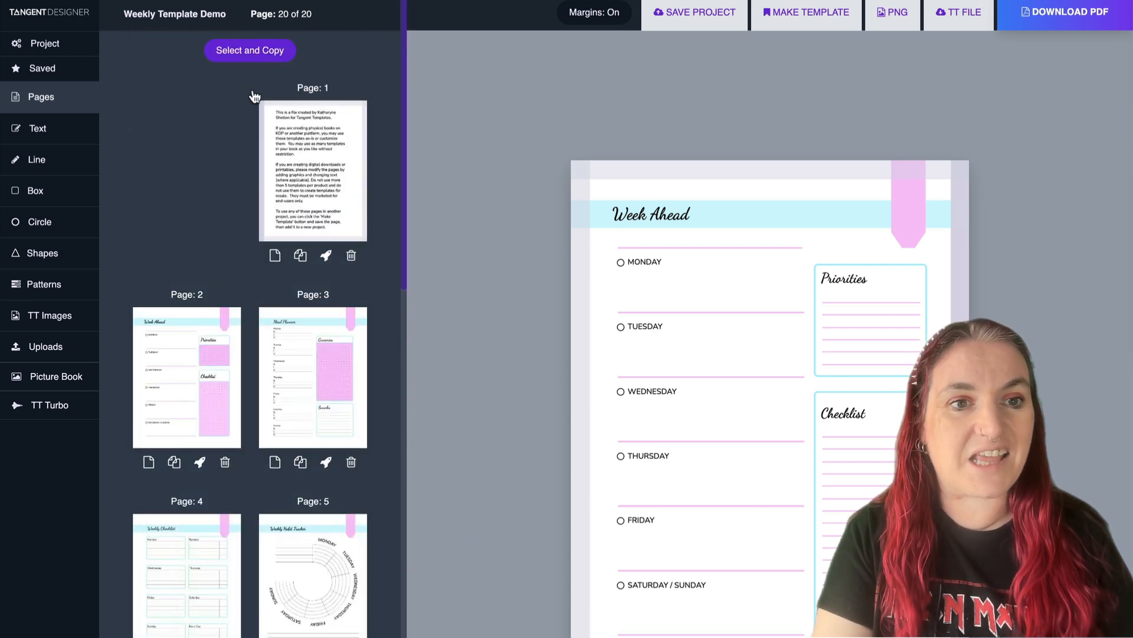
click(243, 56)
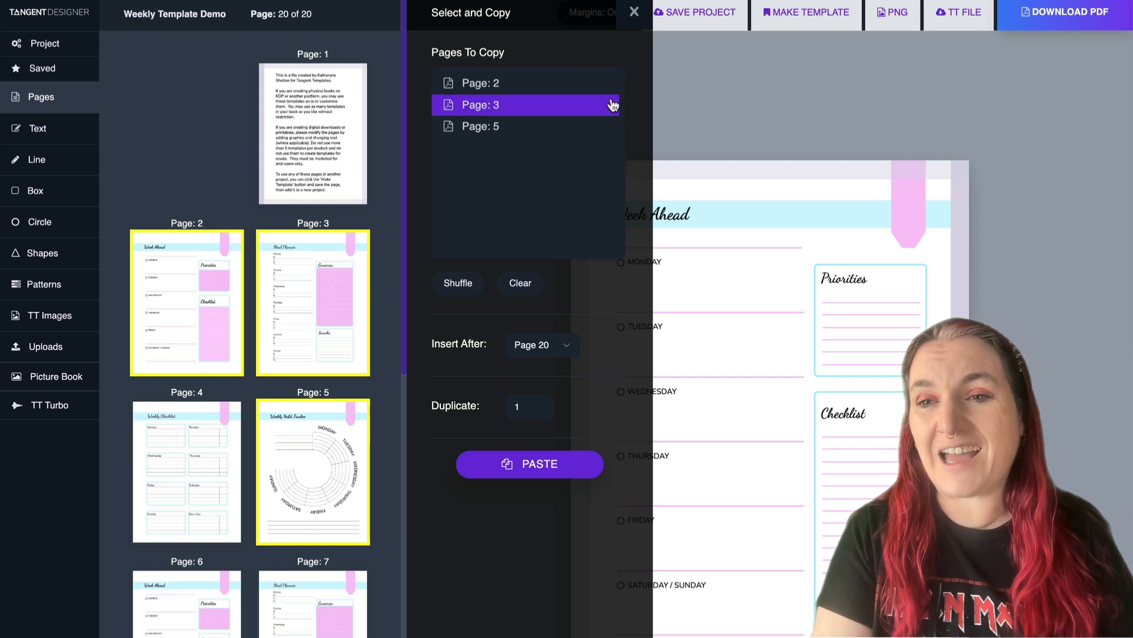
click(633, 17)
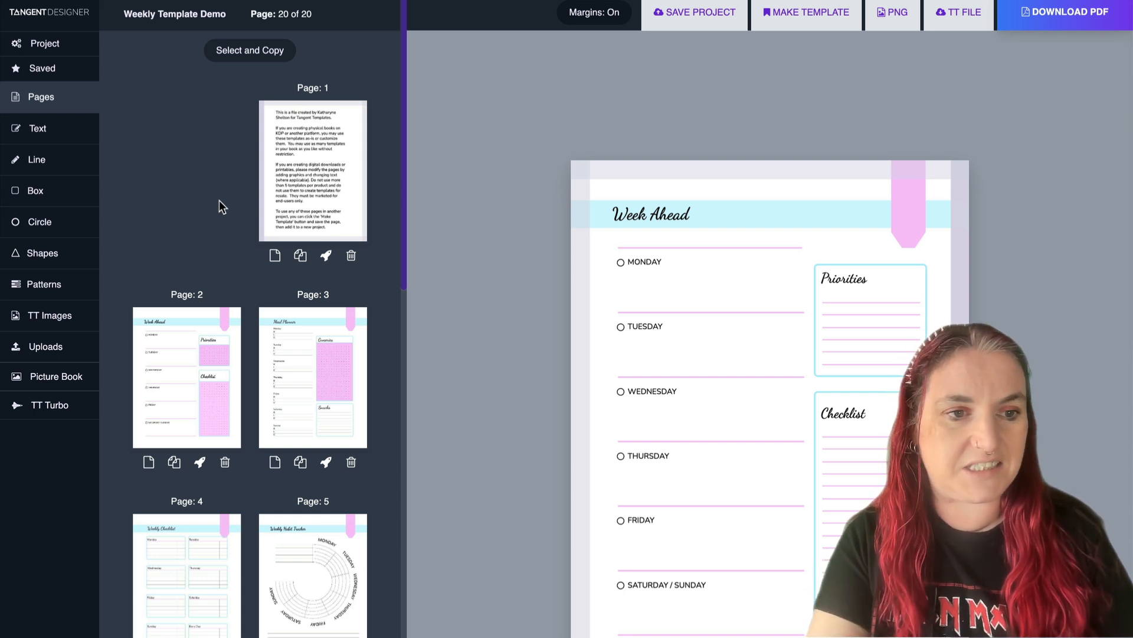
- Open the TT Turbo date insertion tool and set the range's start date to 06/04/2023
click(41, 405)
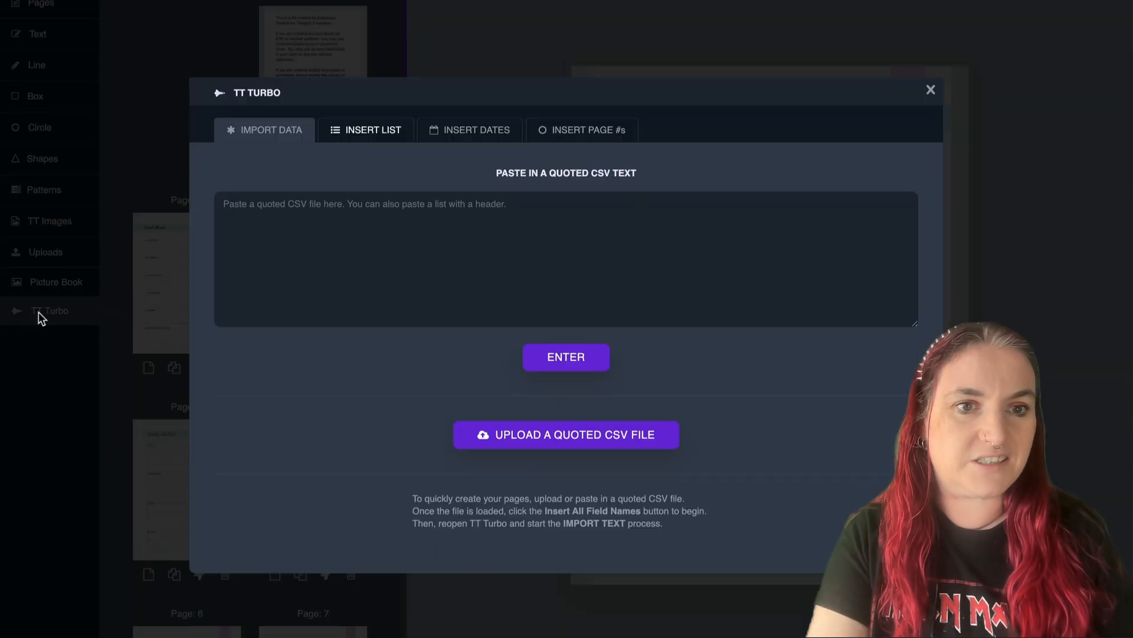
click(478, 140)
click(335, 430)
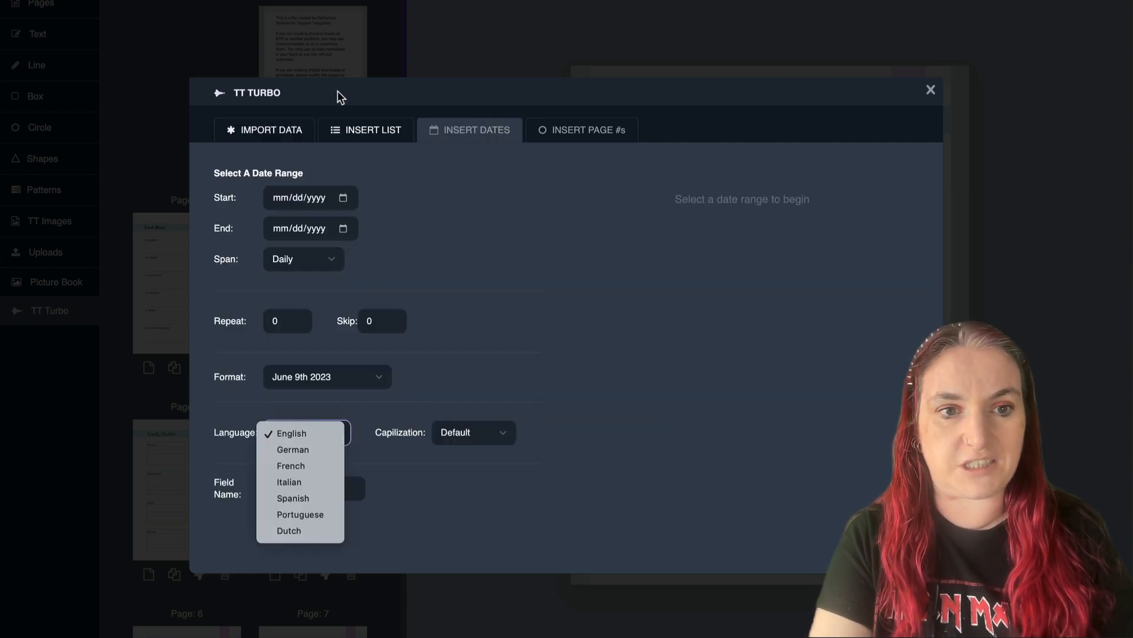
click(347, 194)
click(343, 197)
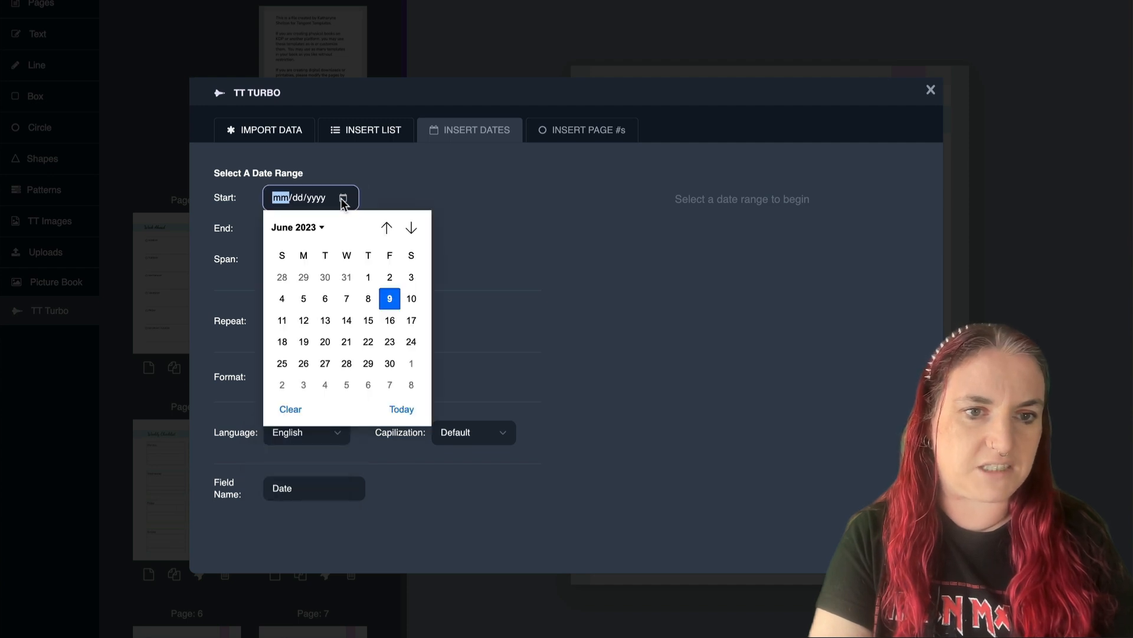
click(282, 298)
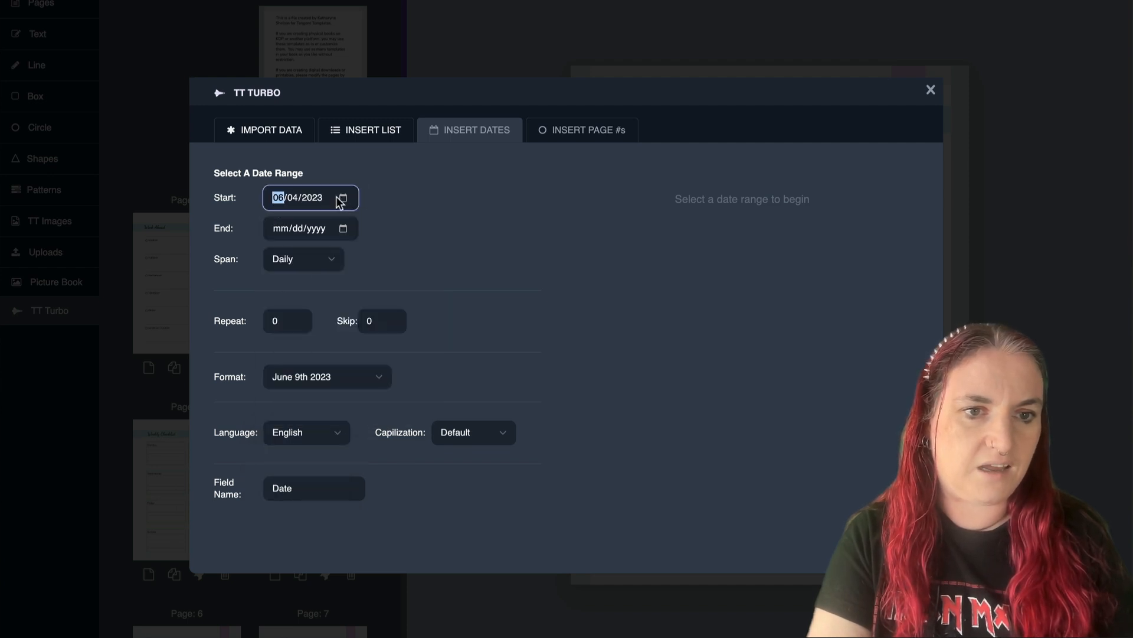
- Set the date range's end date to 06/25/2023 and its span to Weekly
click(343, 228)
click(282, 394)
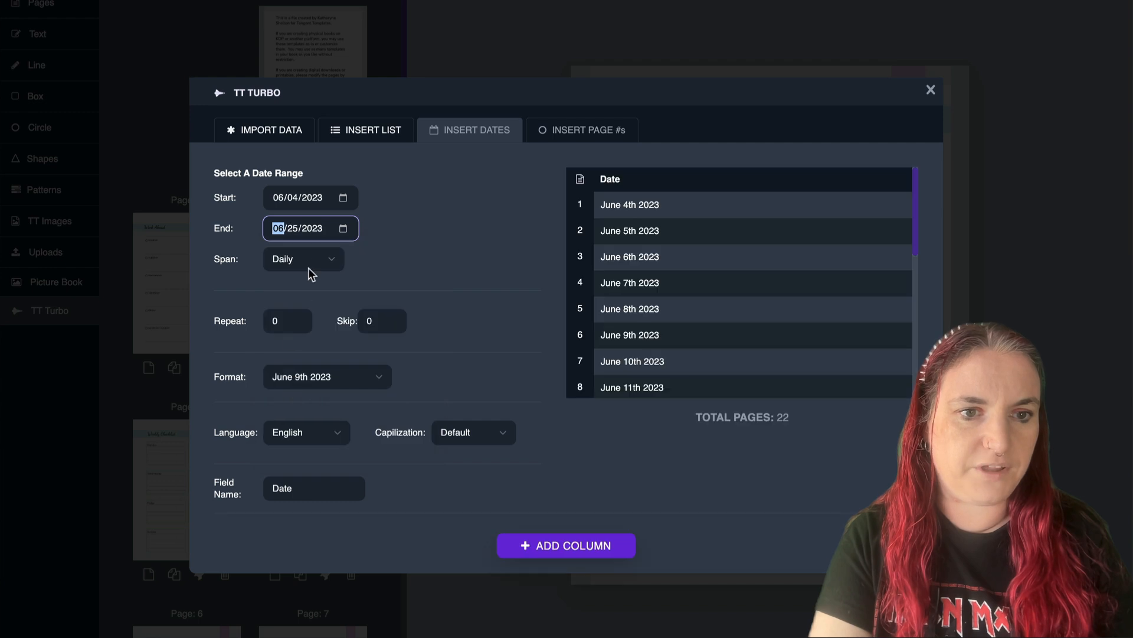
click(331, 263)
click(315, 277)
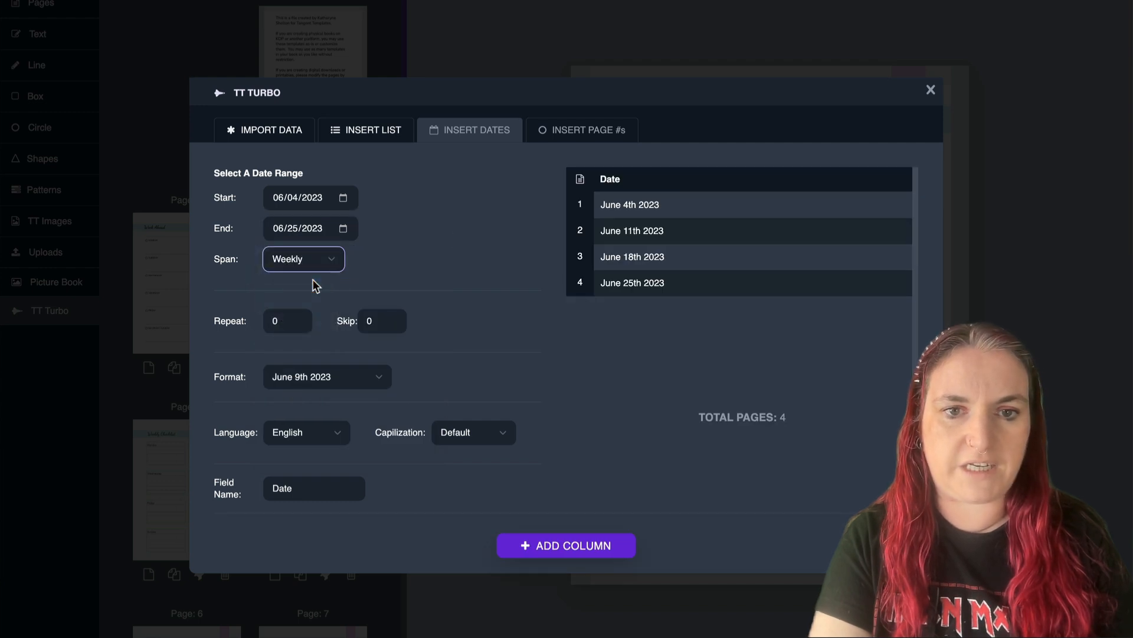
- Try German and Spanish as the language of the date list, and view the available Spanish date formats
click(332, 435)
click(322, 445)
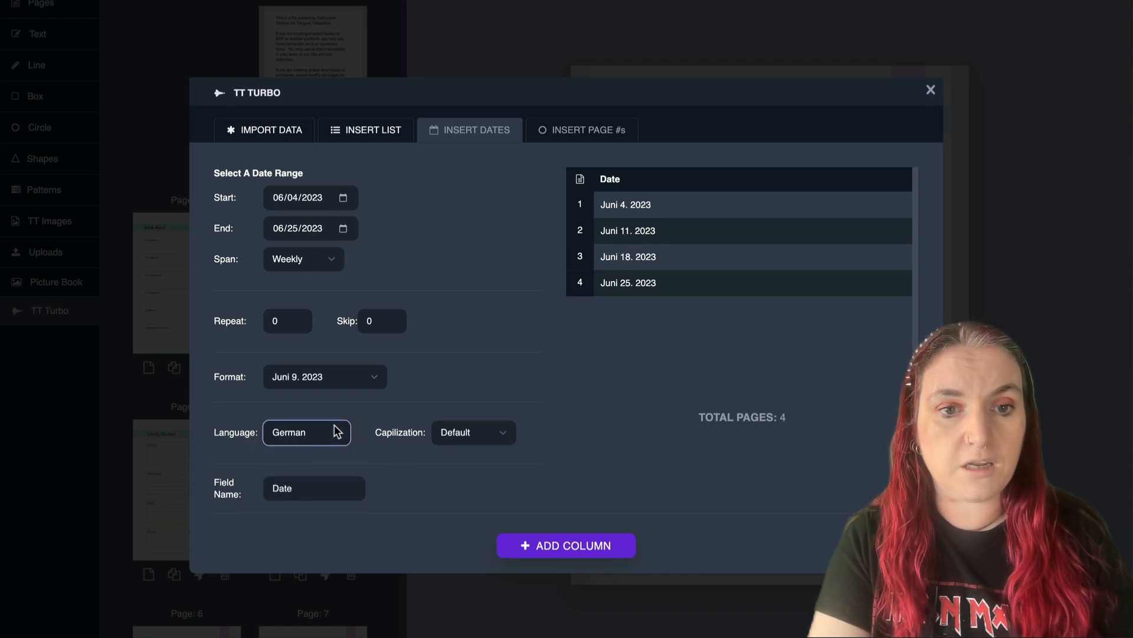
click(339, 432)
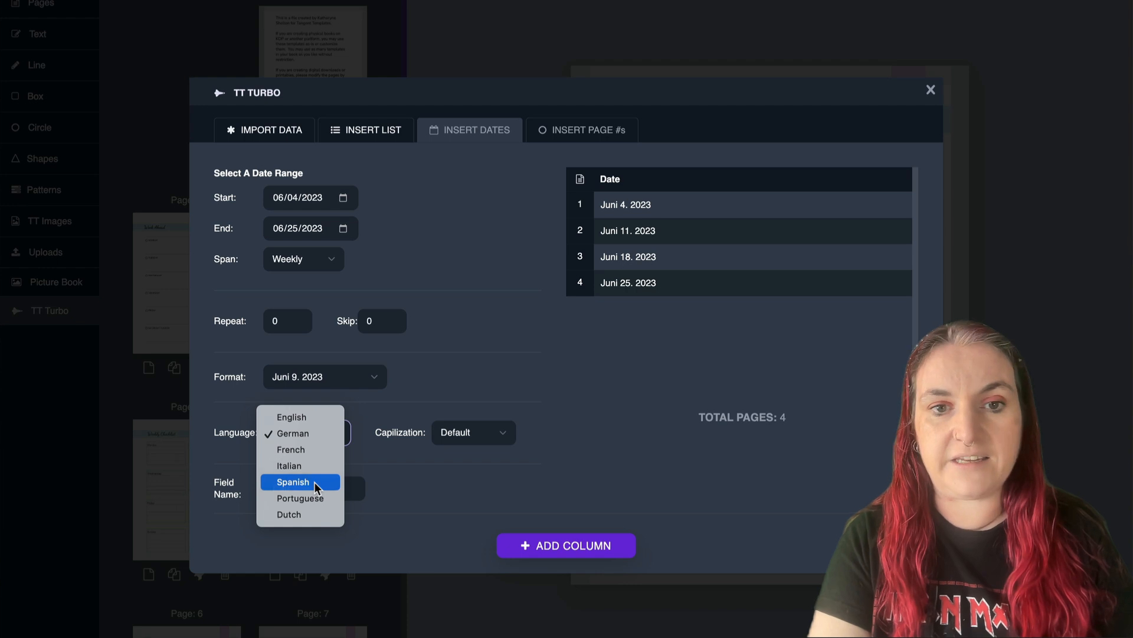
click(314, 482)
click(321, 442)
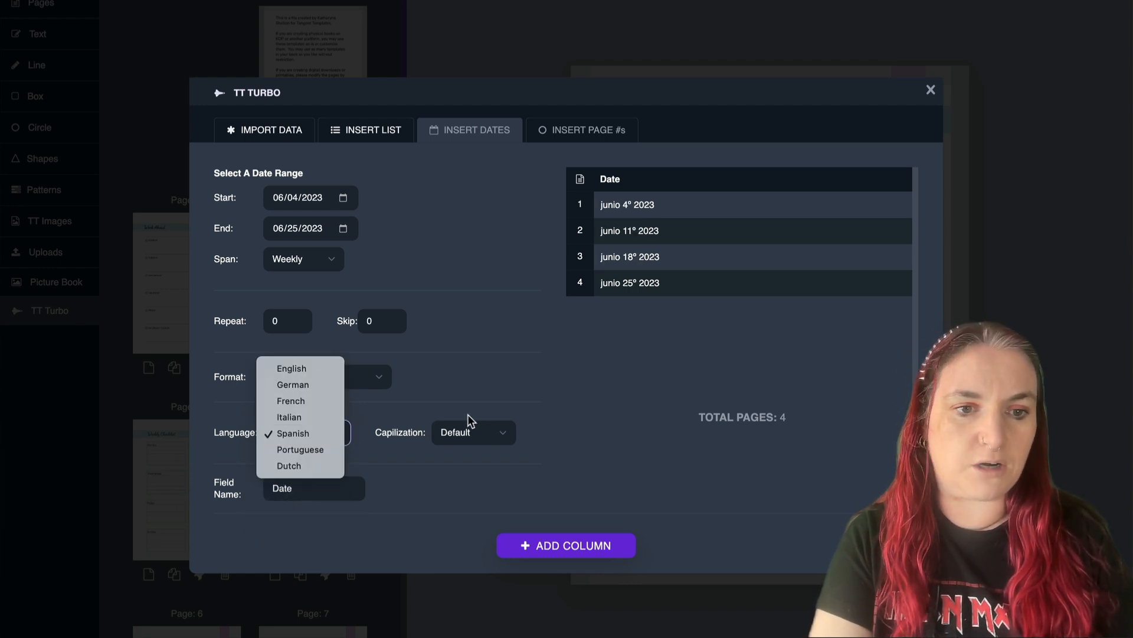
click(420, 408)
click(375, 384)
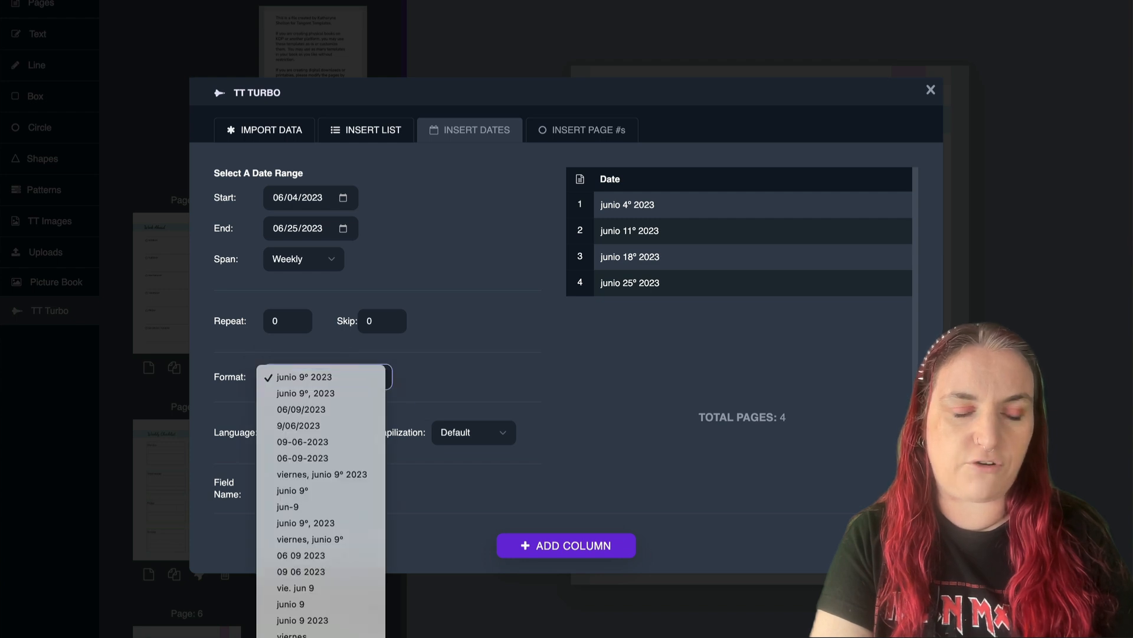
click(484, 413)
- Try the First Letter and All Caps capitalization, restore Default, and close TT Turbo without adding the date column
click(503, 436)
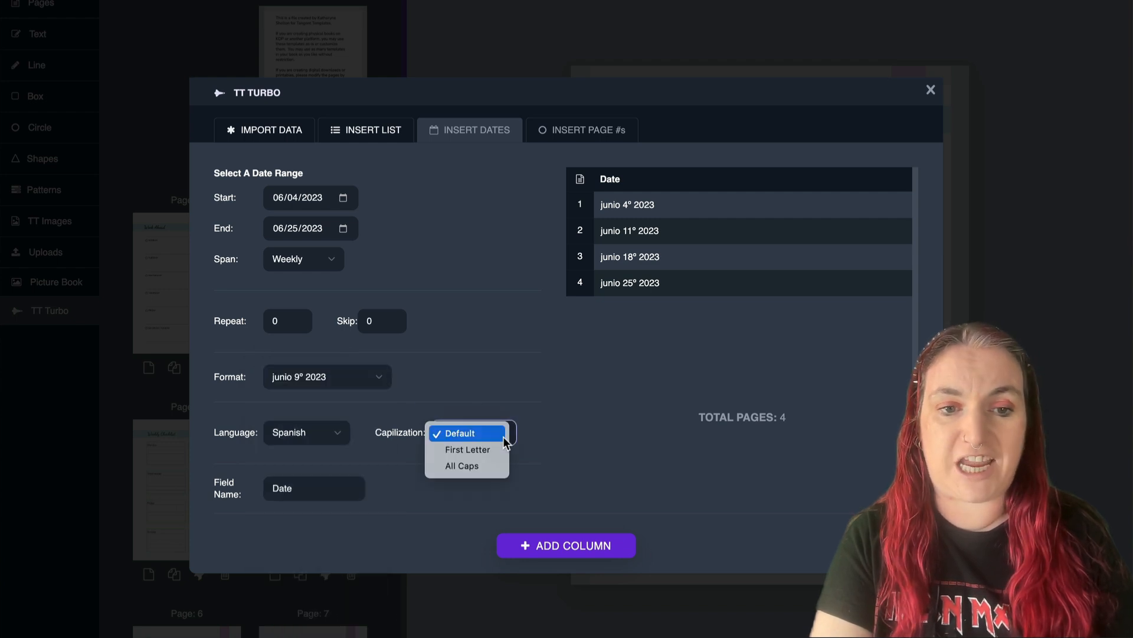
click(482, 451)
click(500, 436)
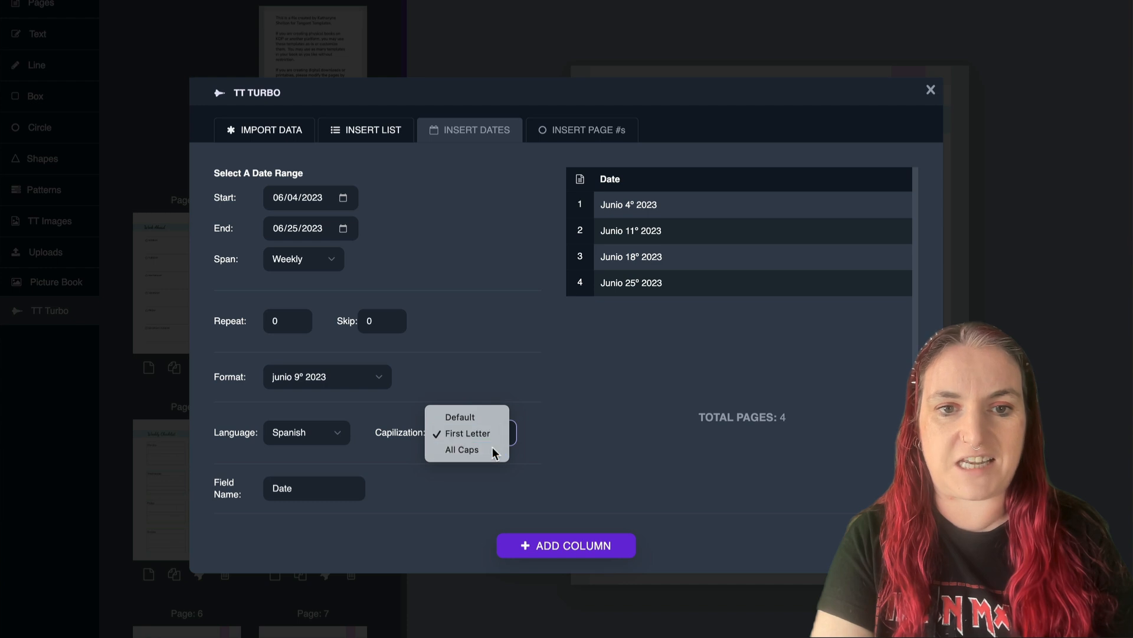
click(497, 451)
key(Up)
key(Up)
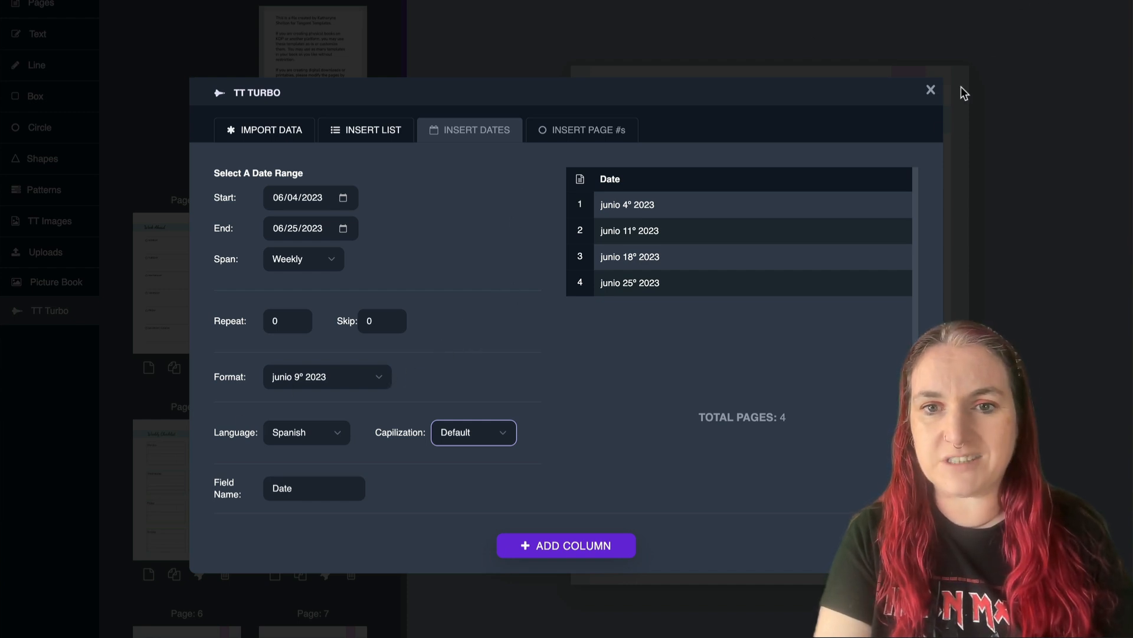
click(931, 89)
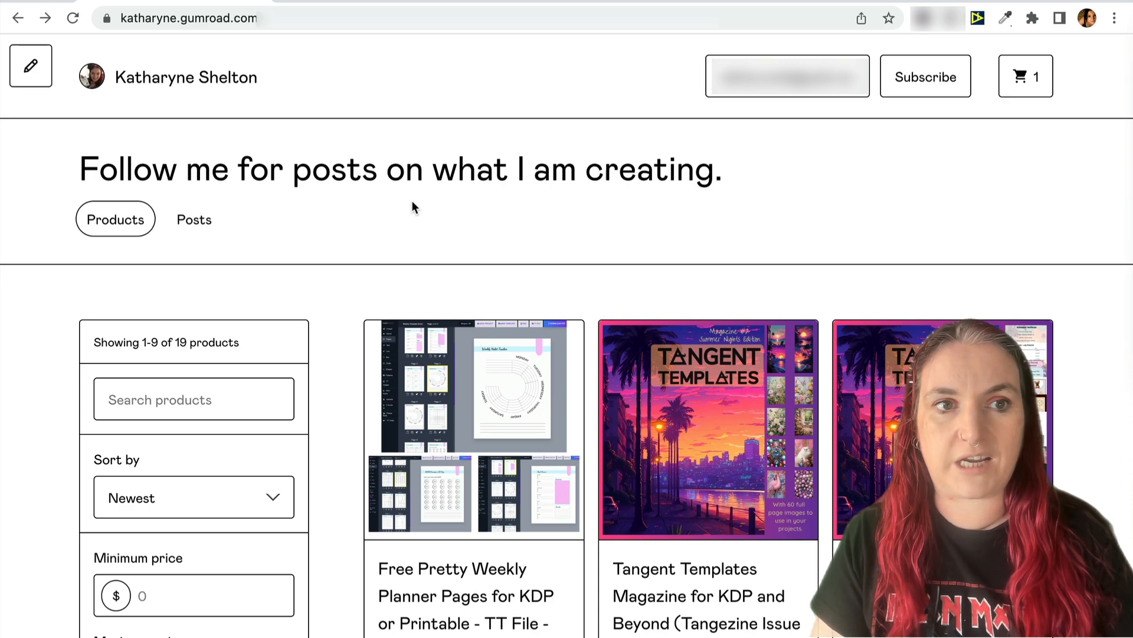
- Open the Free Pretty Weekly Planner Pages product in the Gumroad store and go to its purchase section
scroll(412, 200, down, 6)
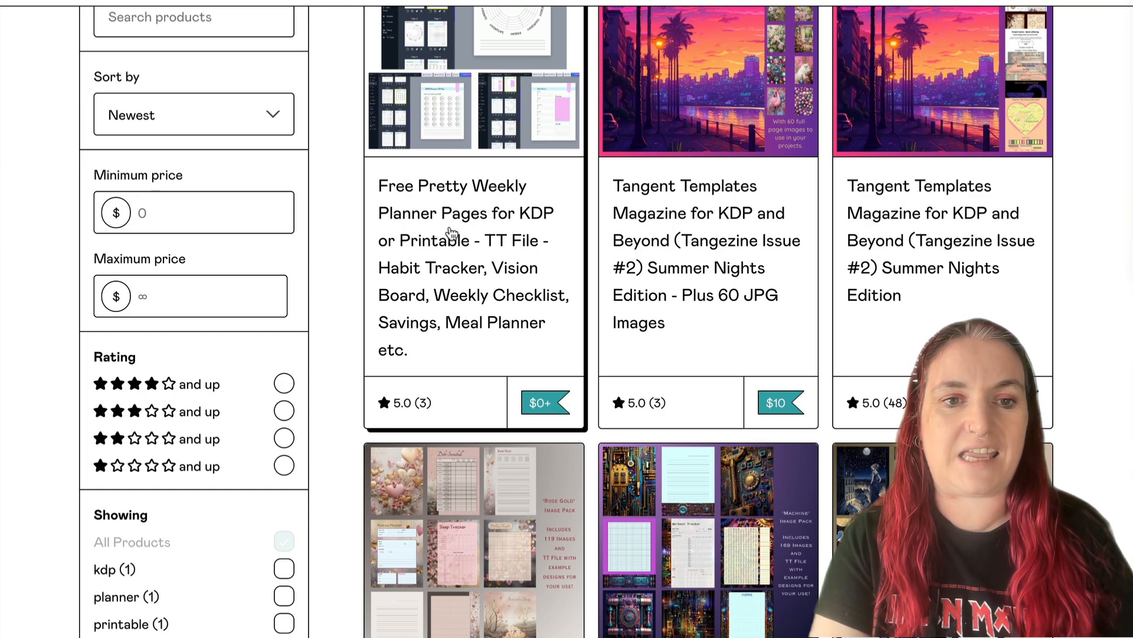
click(493, 250)
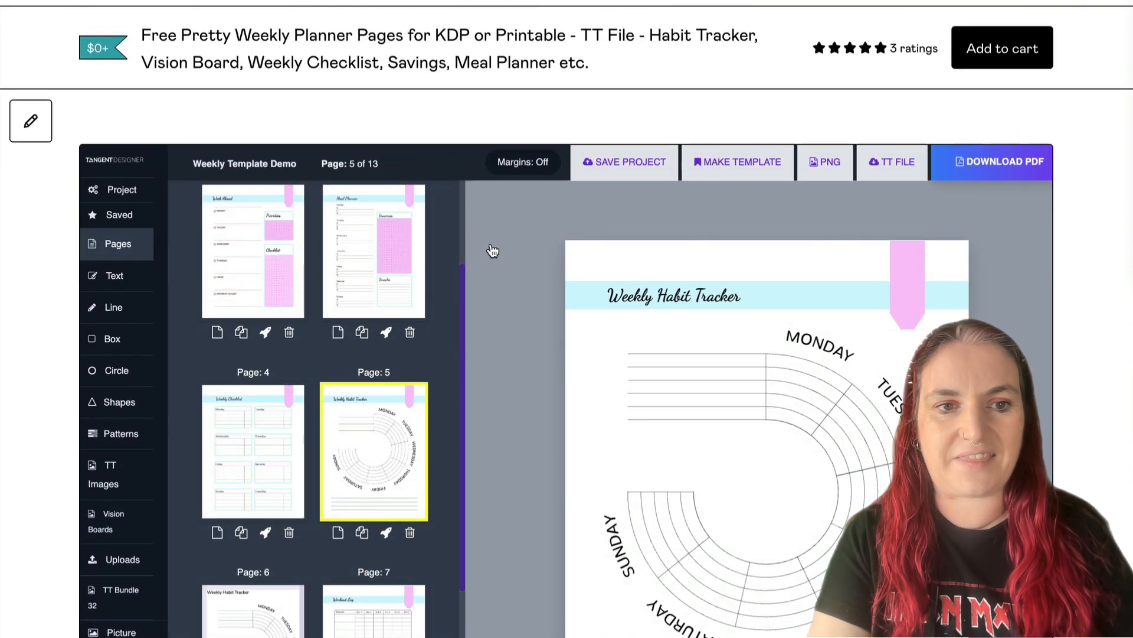
scroll(379, 357, down, 3)
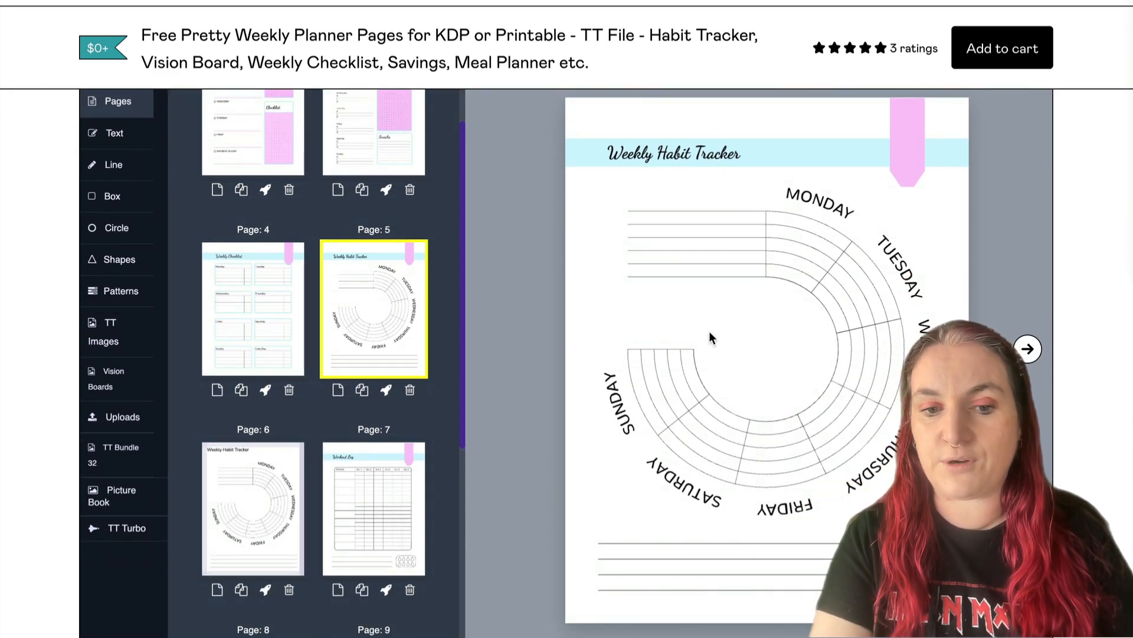
scroll(710, 330, down, 5)
scroll(710, 337, down, 2)
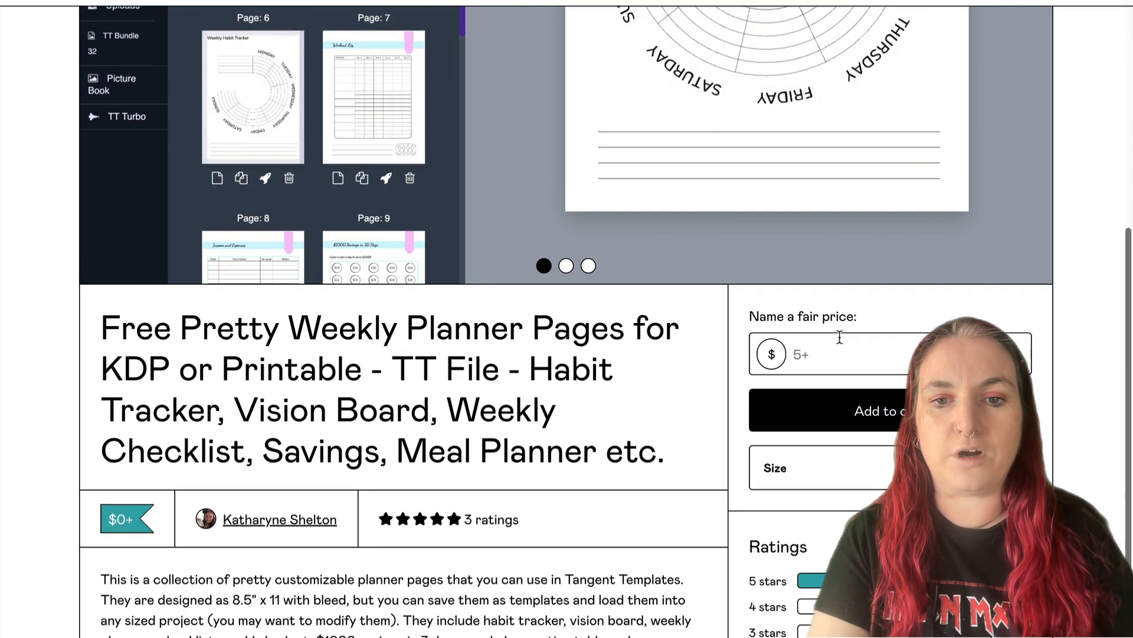
- Set the price of the weekly planner pages to $0 and add the product to the cart
click(827, 357)
text(0)
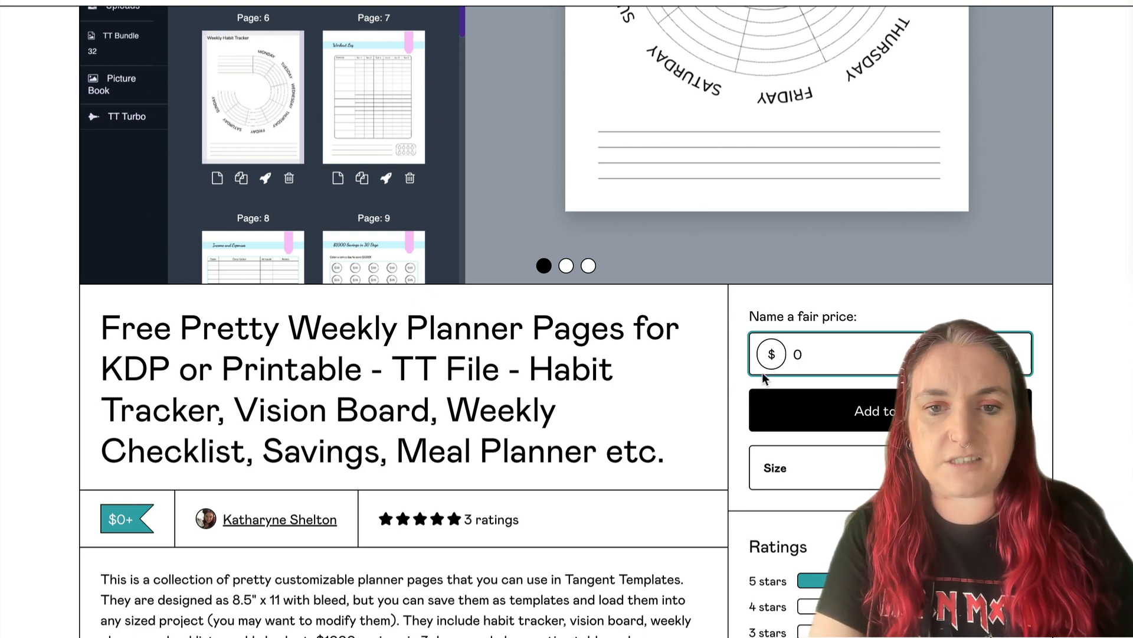
click(796, 408)
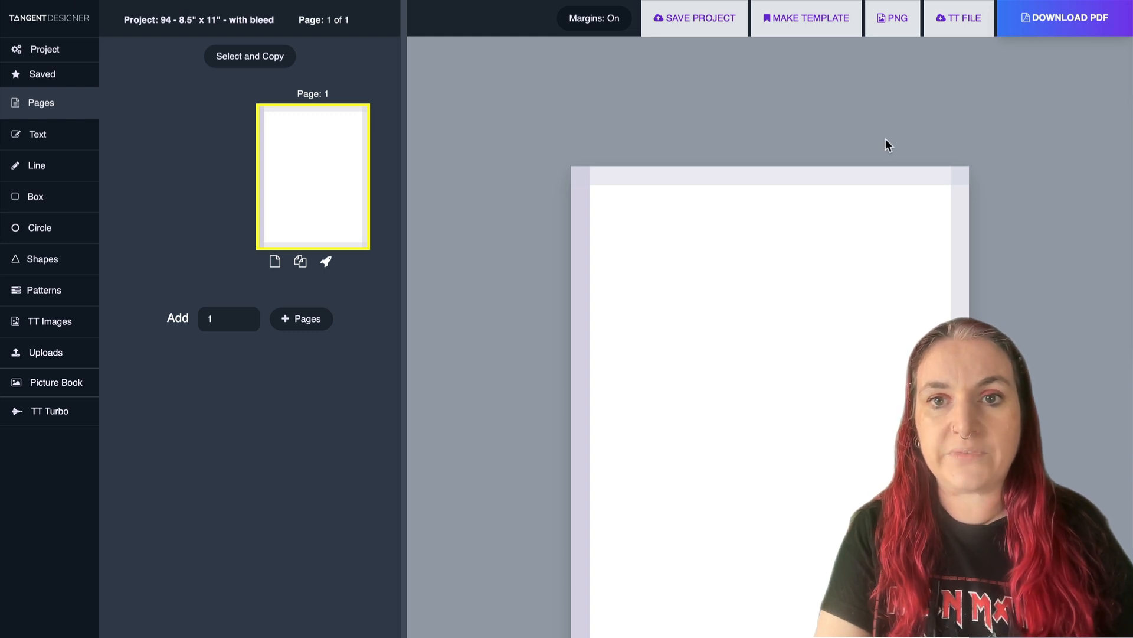
- Switch to Tangent Designer, import the project file WeeklyTemplateDemo.tt, and open the newest saved Weekly Template Demo project
click(960, 17)
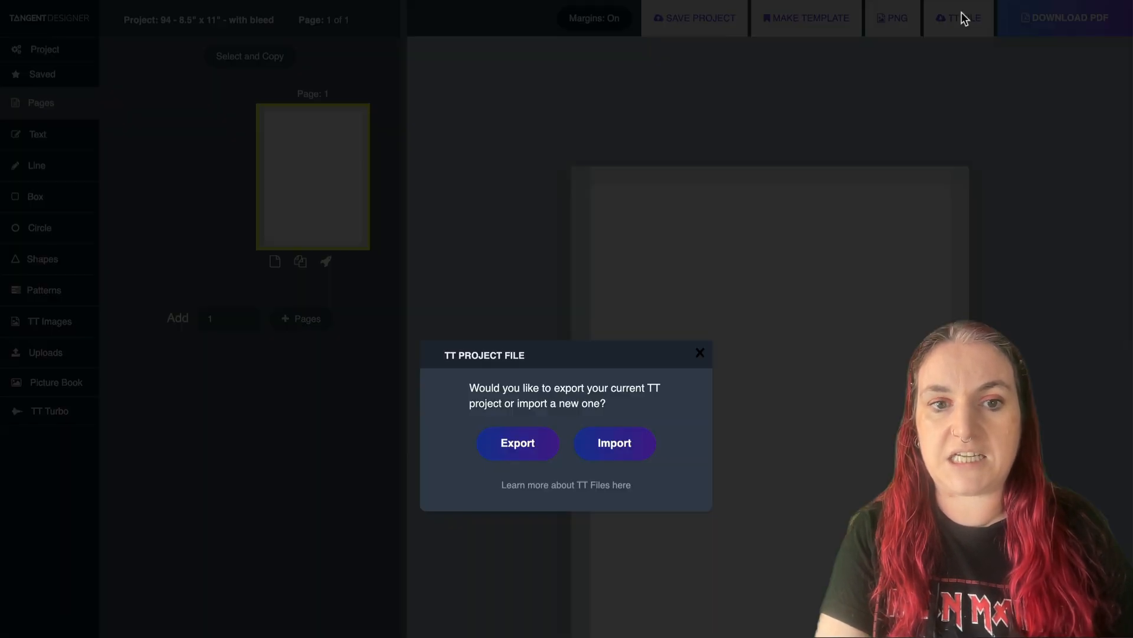
click(632, 437)
click(504, 211)
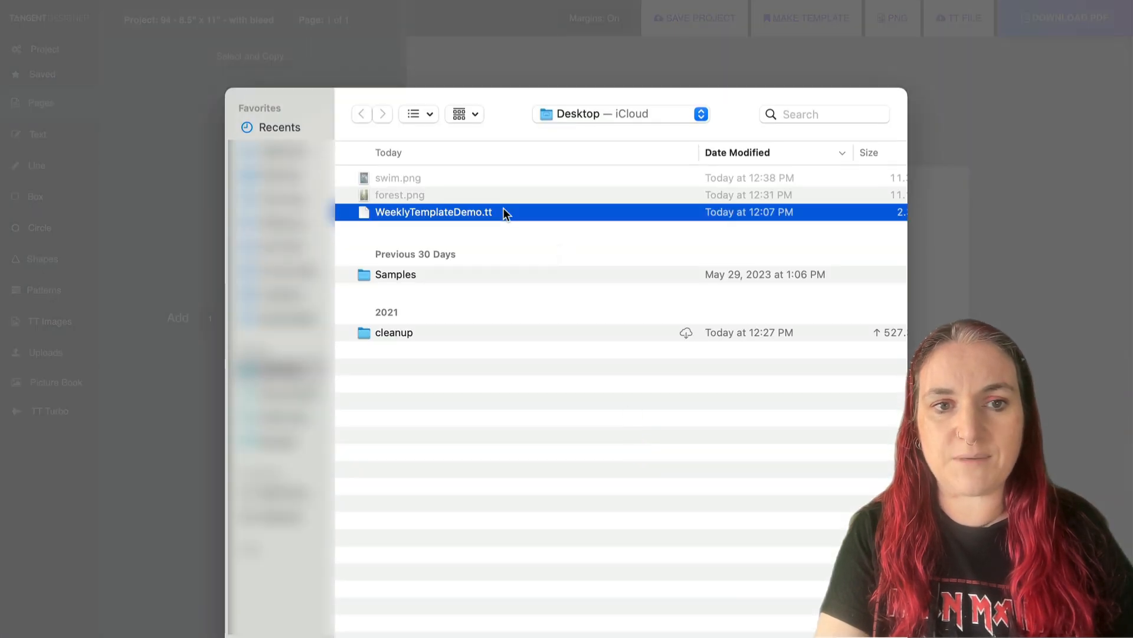
double_click(504, 211)
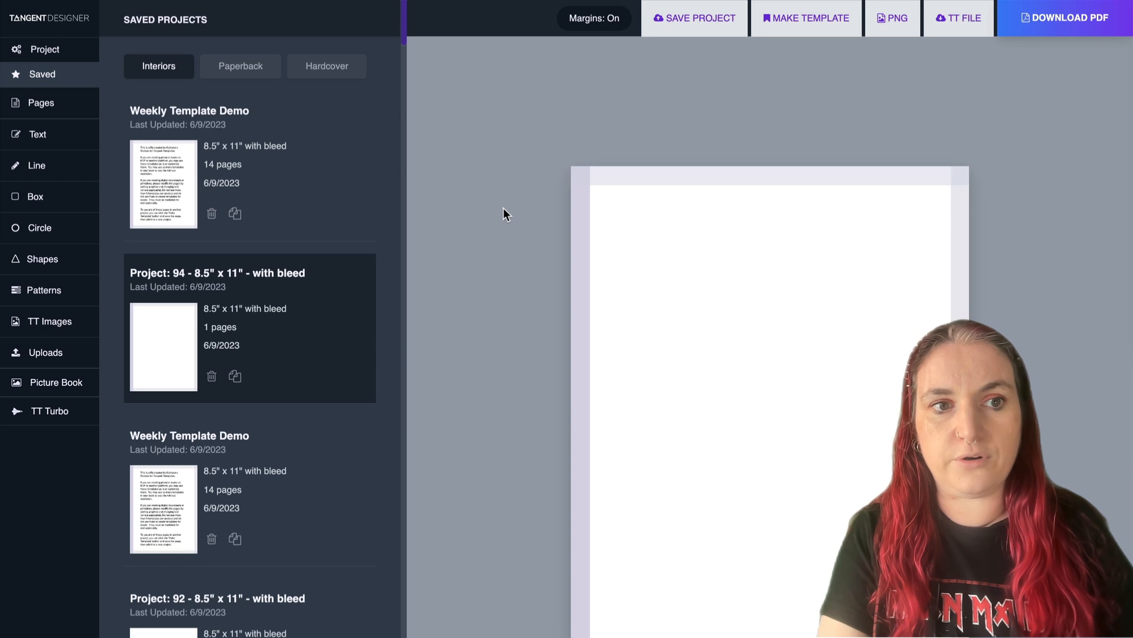
click(174, 201)
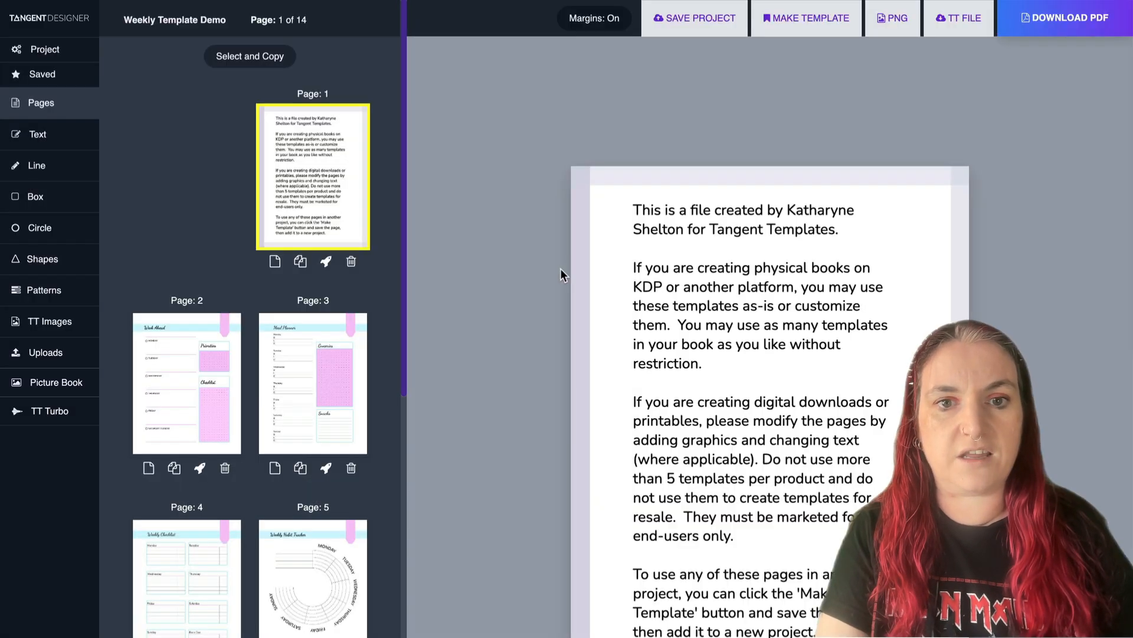
- Look through the imported project's pages and inspect the Week Ahead heading on page 13
scroll(352, 372, down, 10)
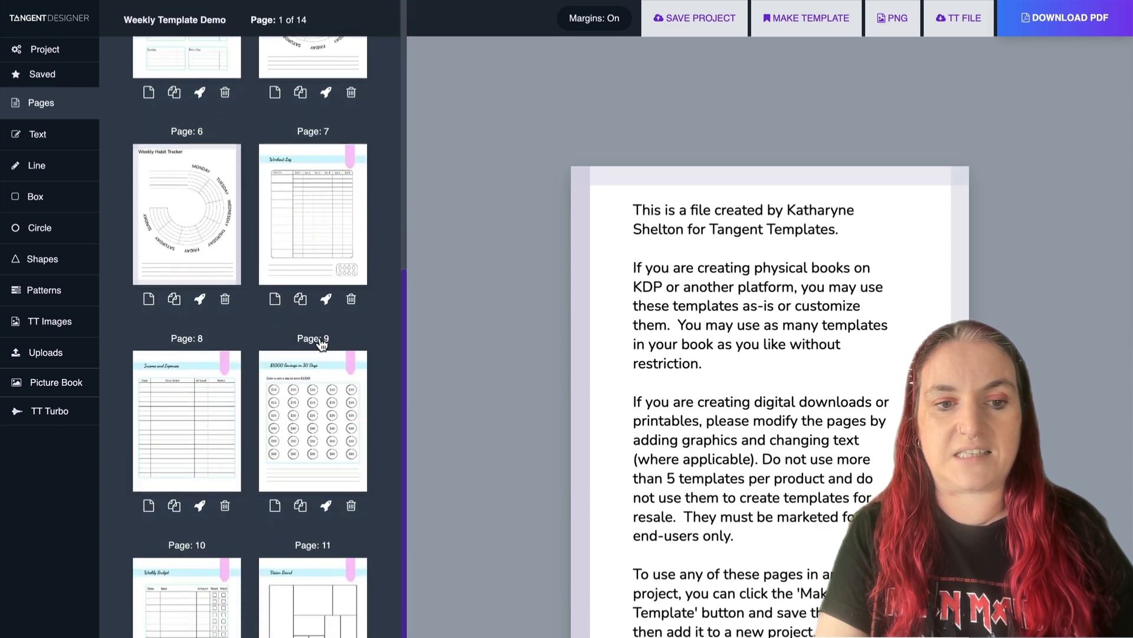
scroll(320, 342, down, 7)
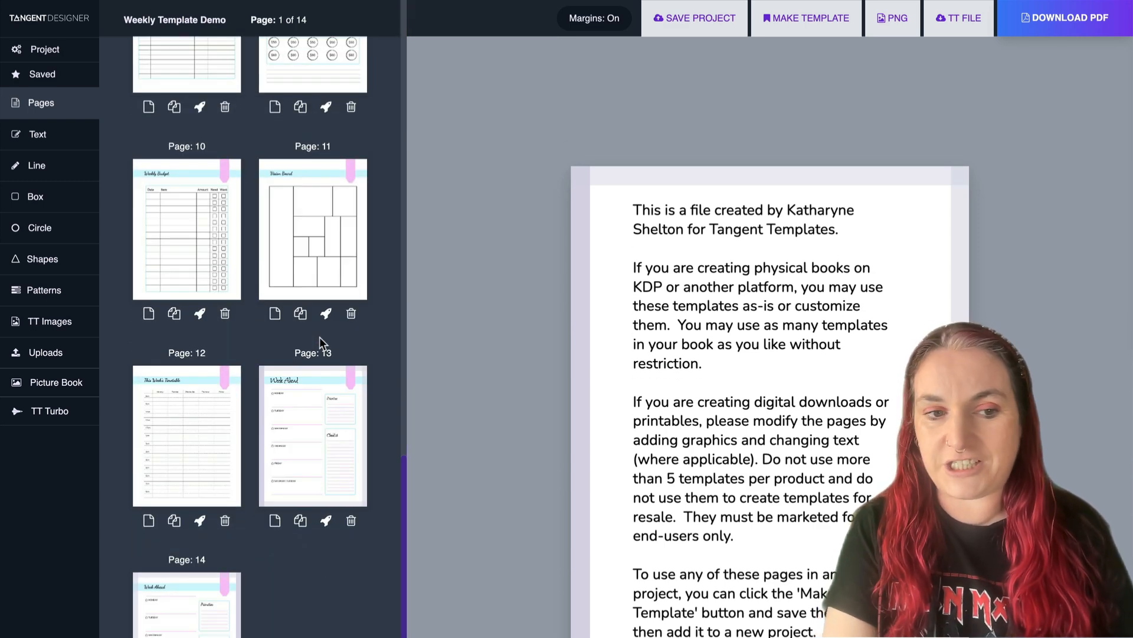
scroll(372, 502, down, 2)
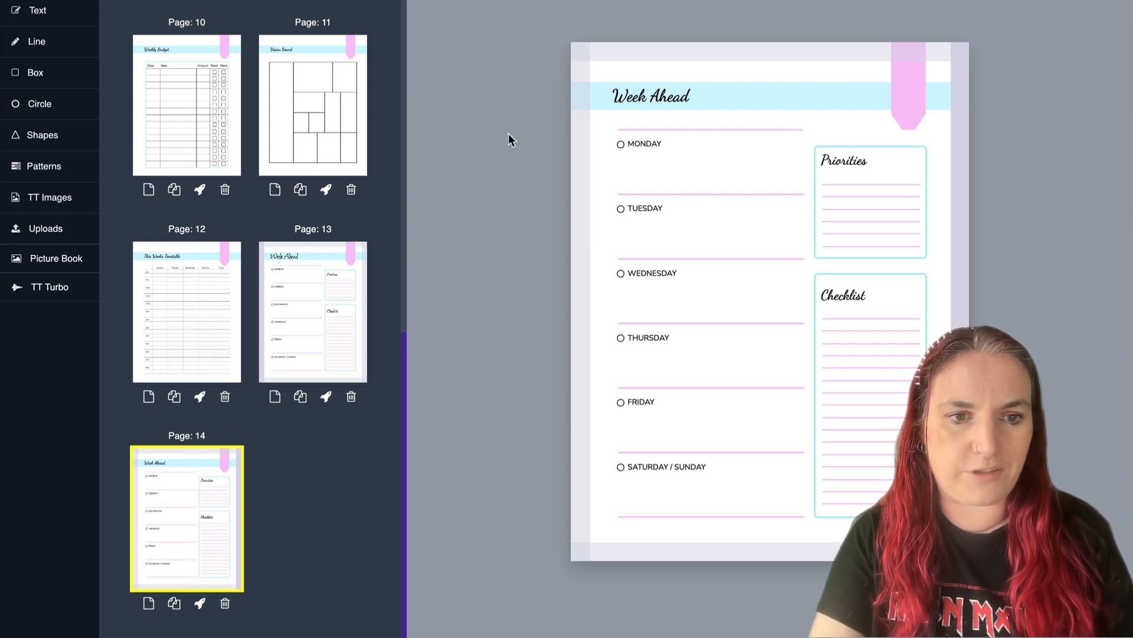
click(354, 305)
click(683, 93)
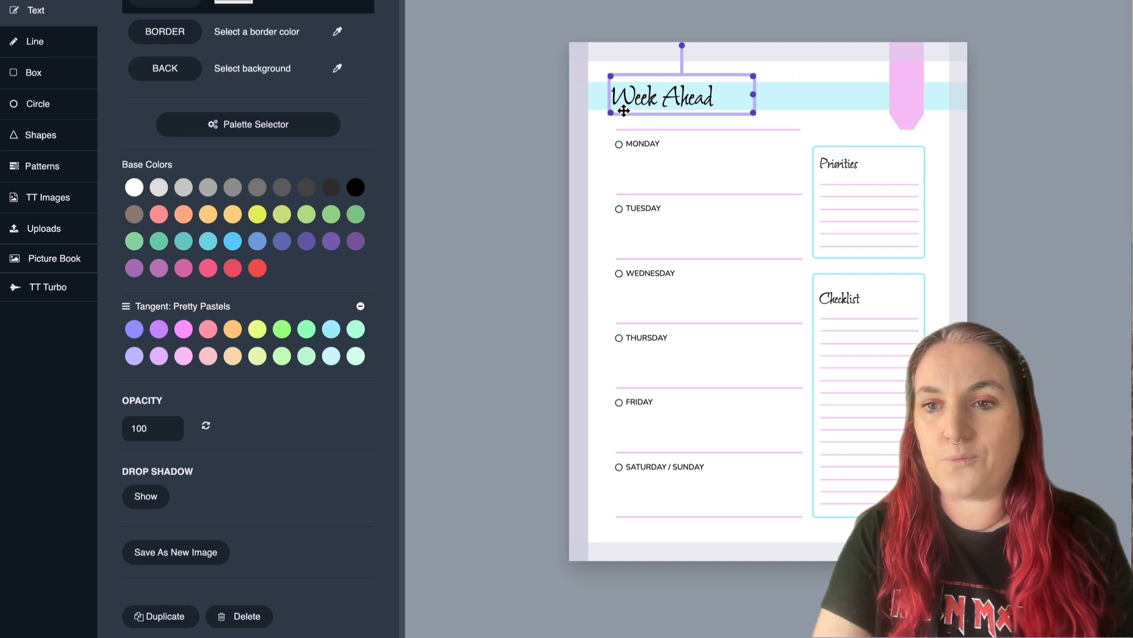
key(Escape)
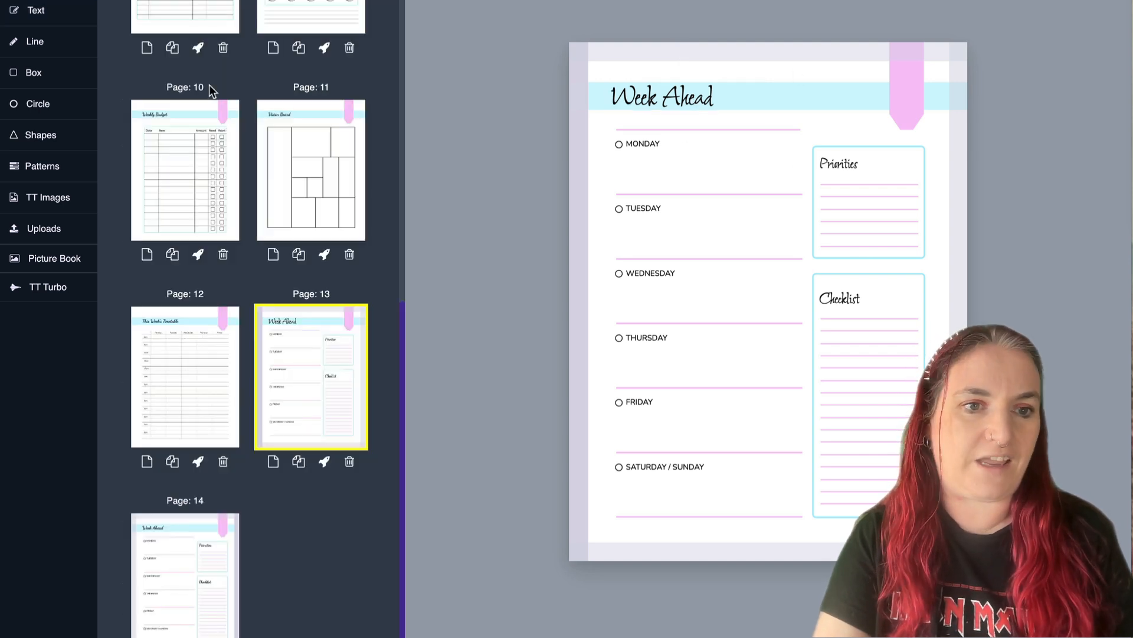
- View the Weekly Habit Tracker on page 5 and the Workout Log on page 7
scroll(319, 223, up, 8)
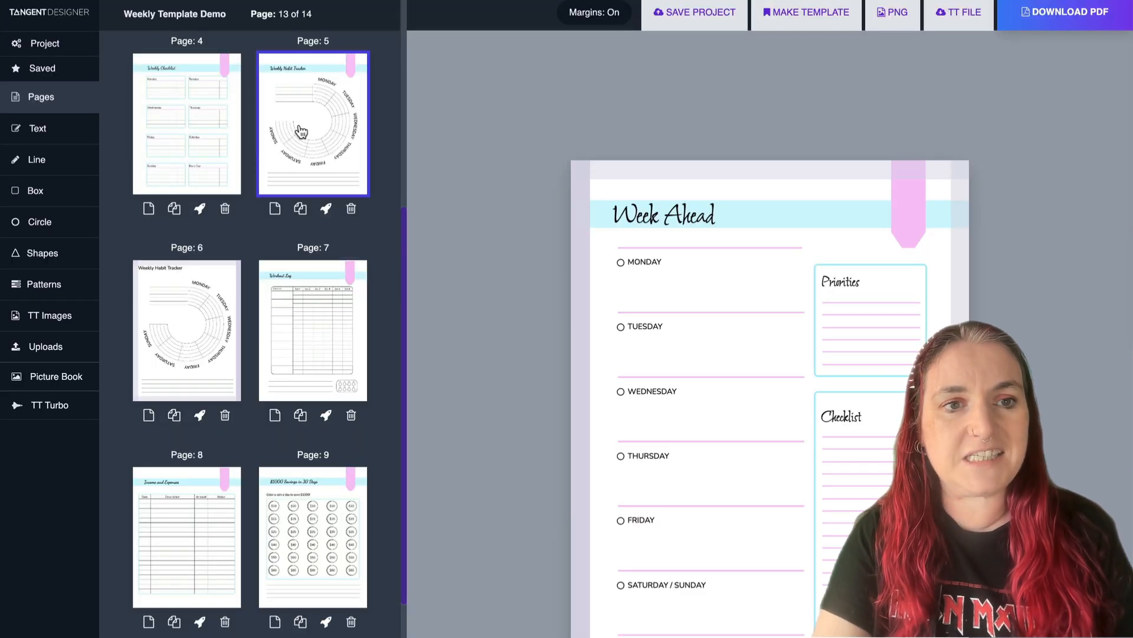
click(297, 1)
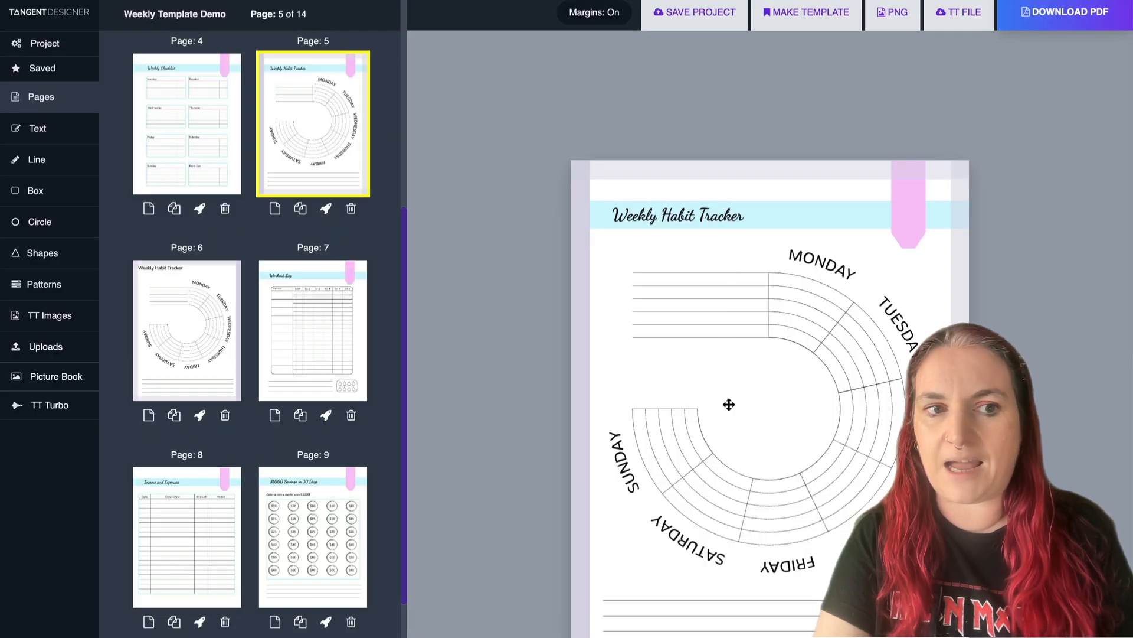
click(347, 318)
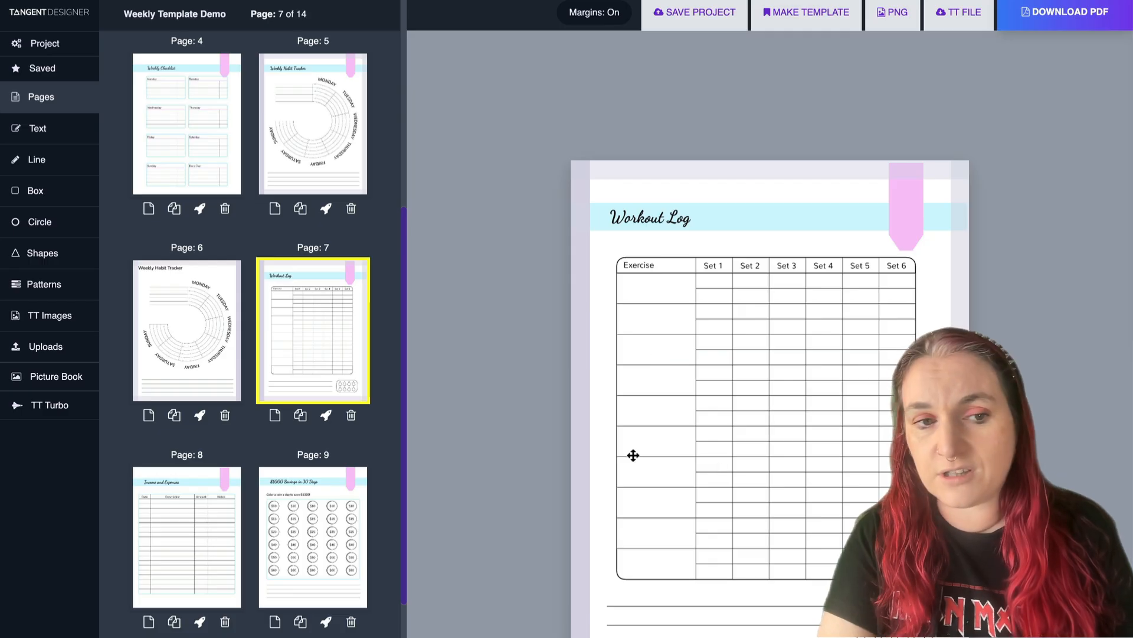
- View the Meal Planner on page 3 and the Weekly Checklist on page 4, and look through the remaining pages
scroll(308, 147, up, 4)
click(295, 154)
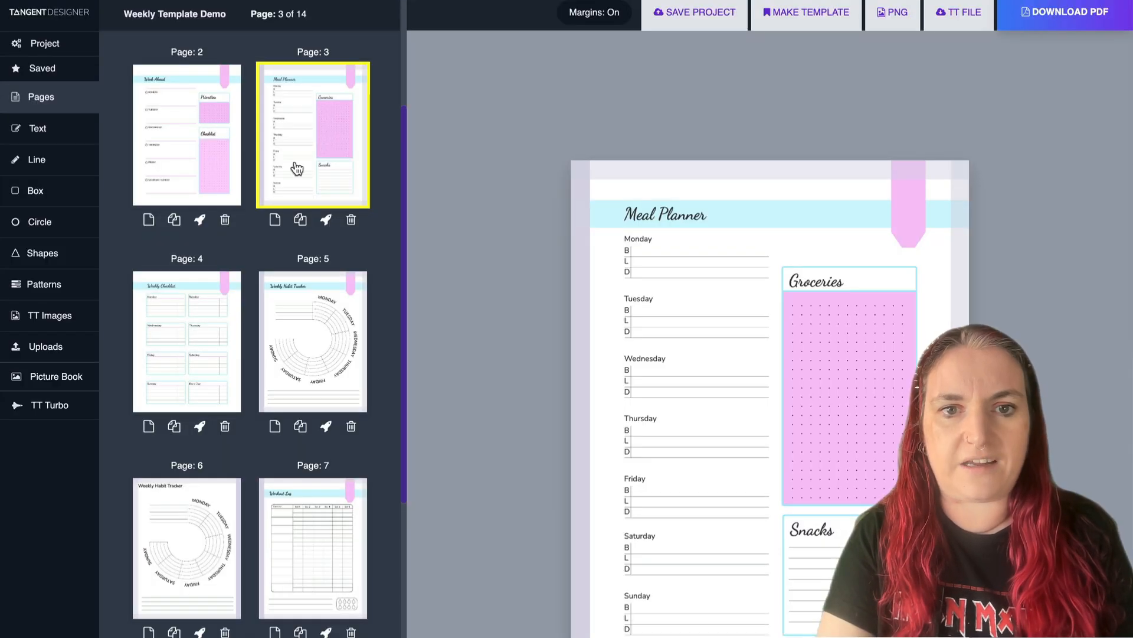
click(193, 332)
scroll(194, 340, down, 10)
scroll(194, 340, down, 3)
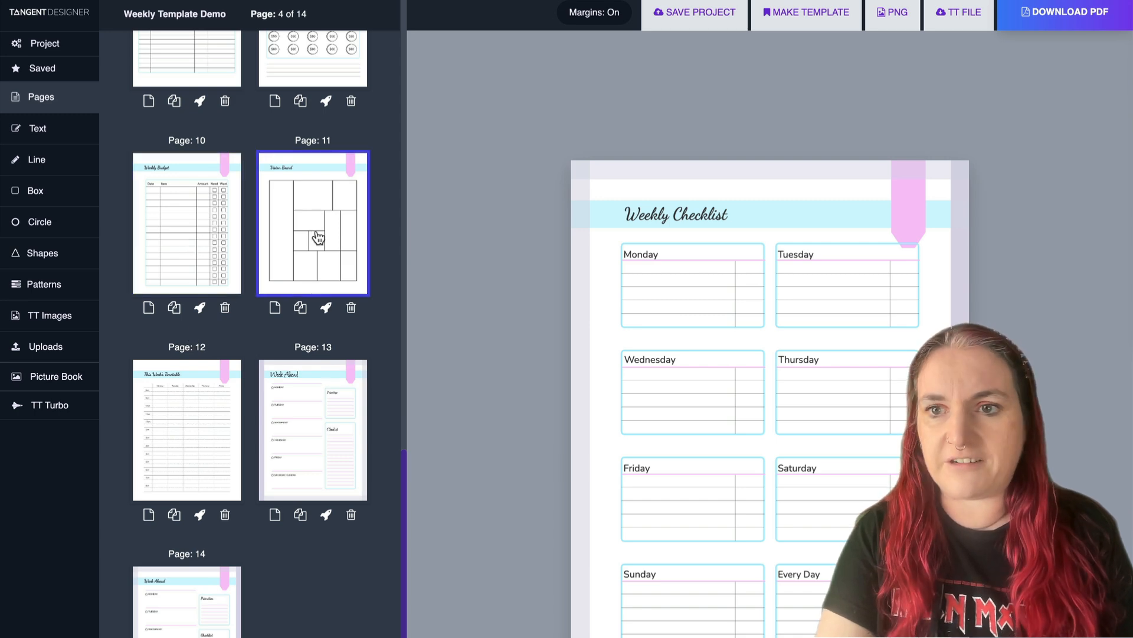
- Delete the black panel grid from the Vision Board on page 11
click(318, 238)
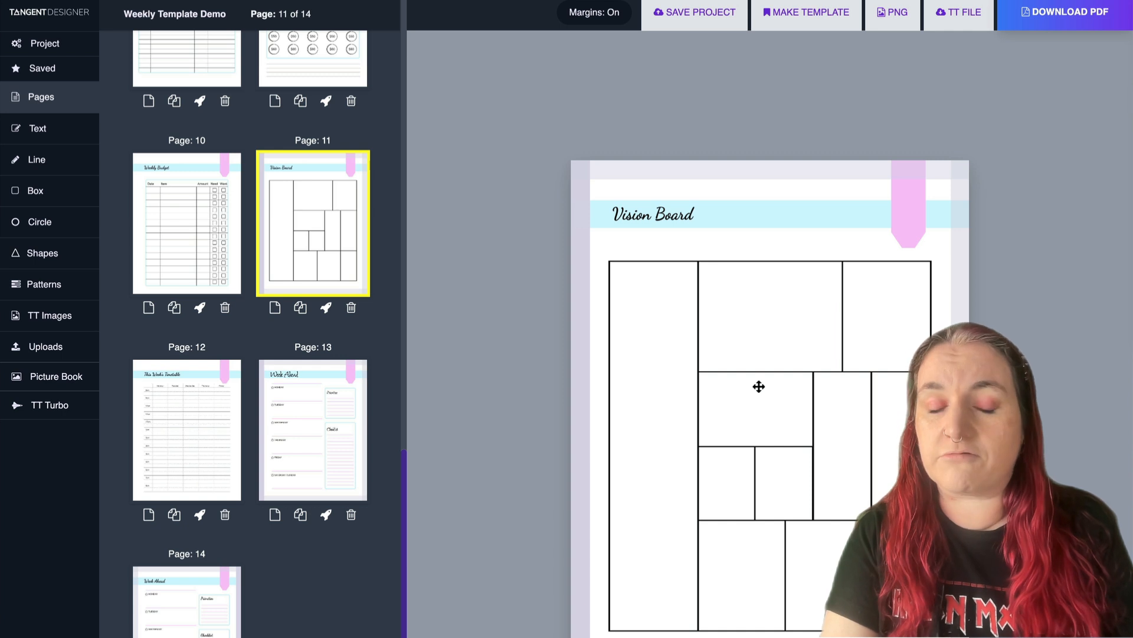
click(699, 345)
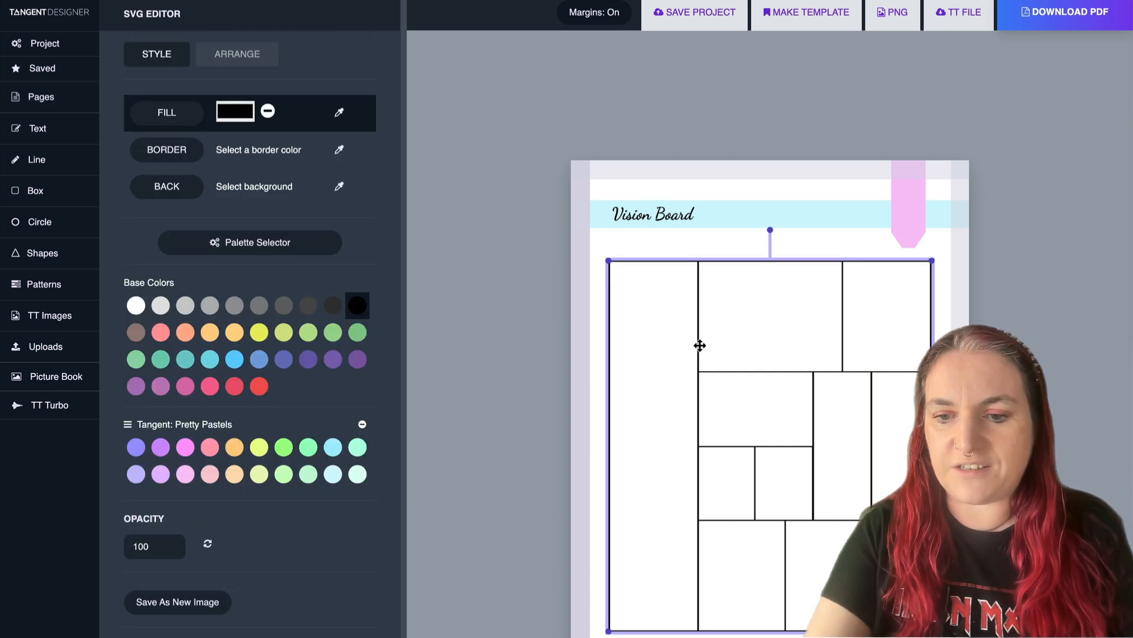
key(Delete)
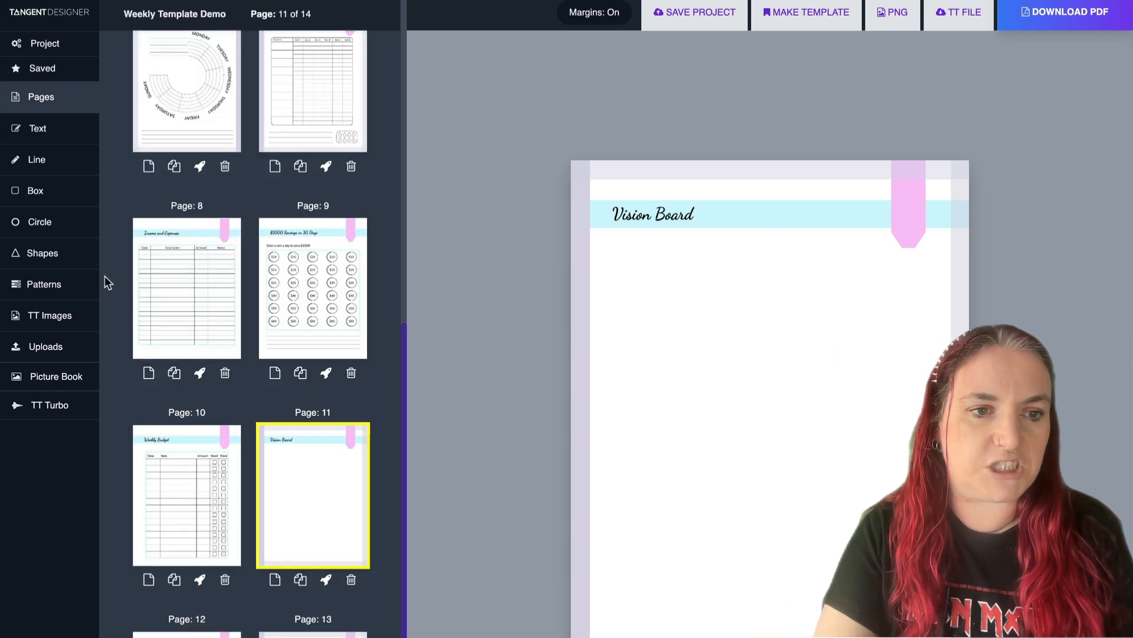
- Add a borderless Debt Snowball table from the Finance images, enlarge it to nearly the page width and place it beneath the heading banner
click(72, 314)
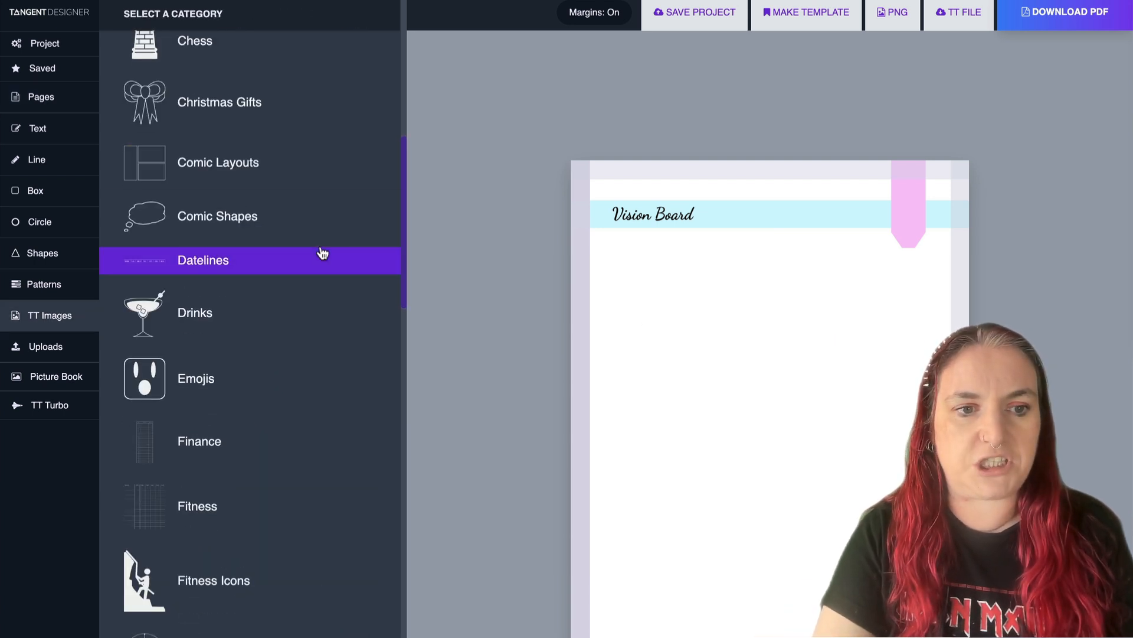
click(258, 421)
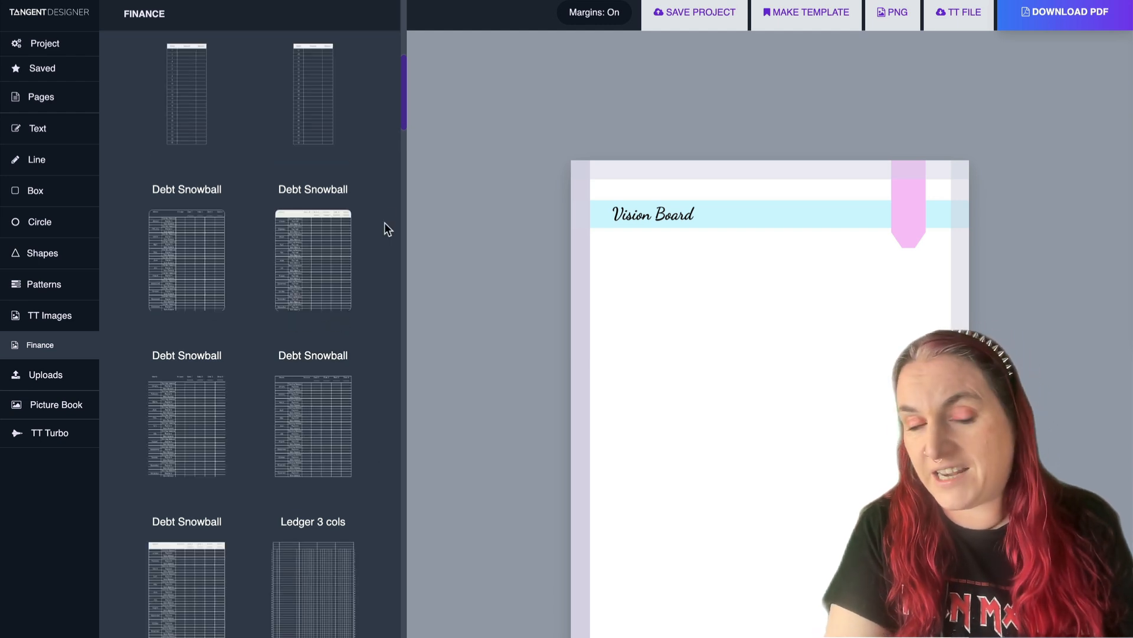
scroll(183, 223, down, 2)
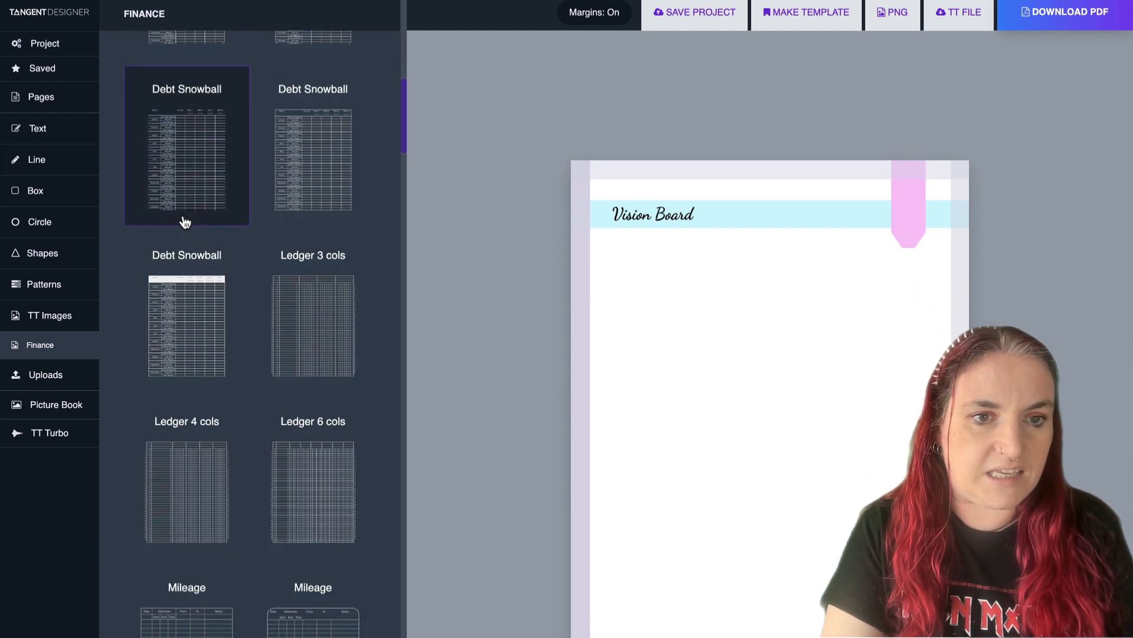
scroll(182, 214, up, 3)
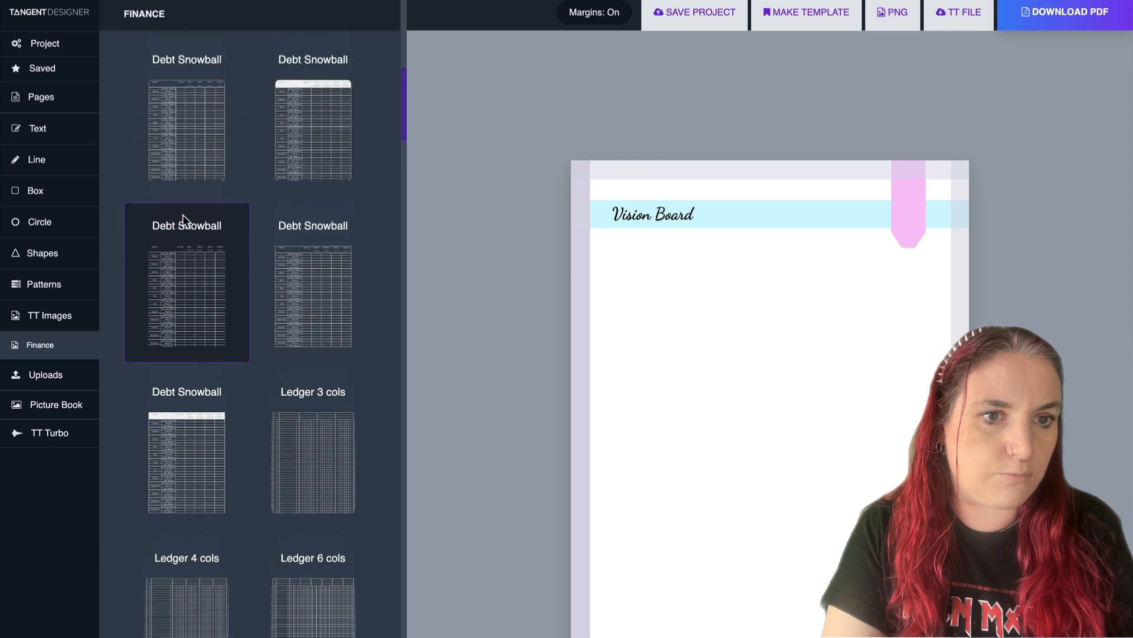
click(180, 303)
click(655, 286)
drag(691, 352, 920, 634)
drag(813, 561, 822, 540)
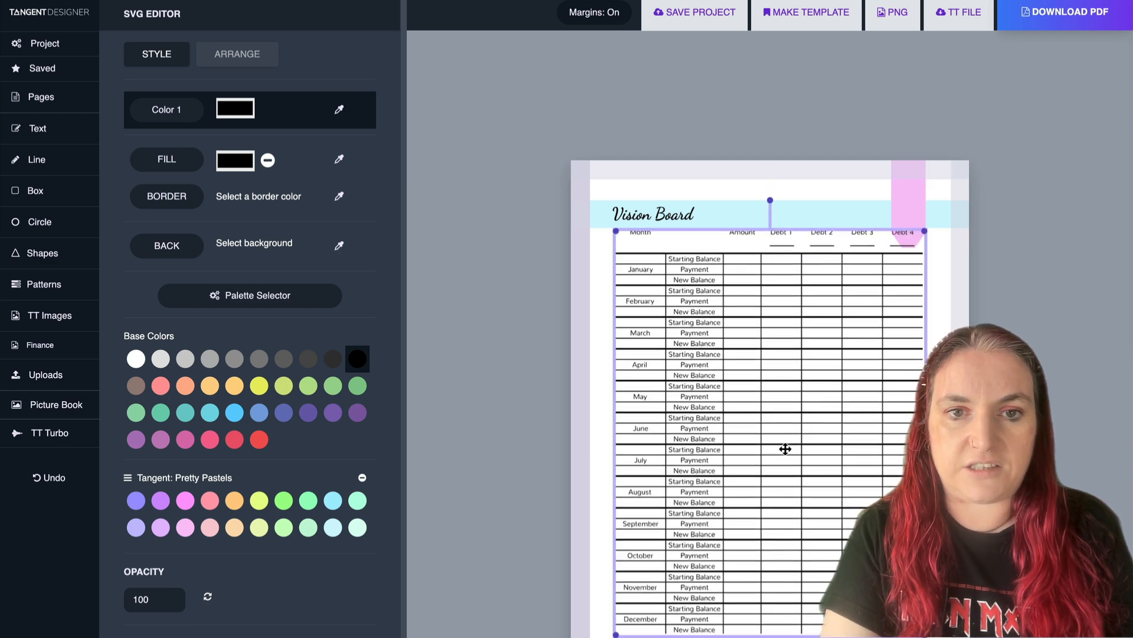
drag(779, 474, 779, 491)
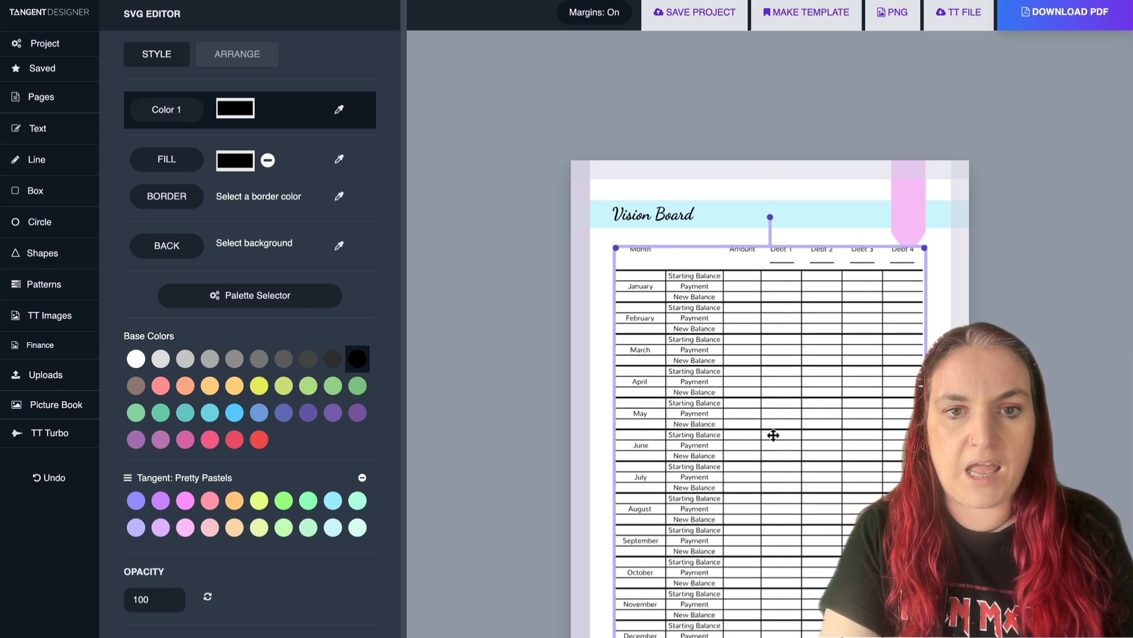
- Change the page heading from Vision Board to Debt Snowball
double_click(684, 209)
drag(697, 214, 586, 212)
text(Debt Snowball)
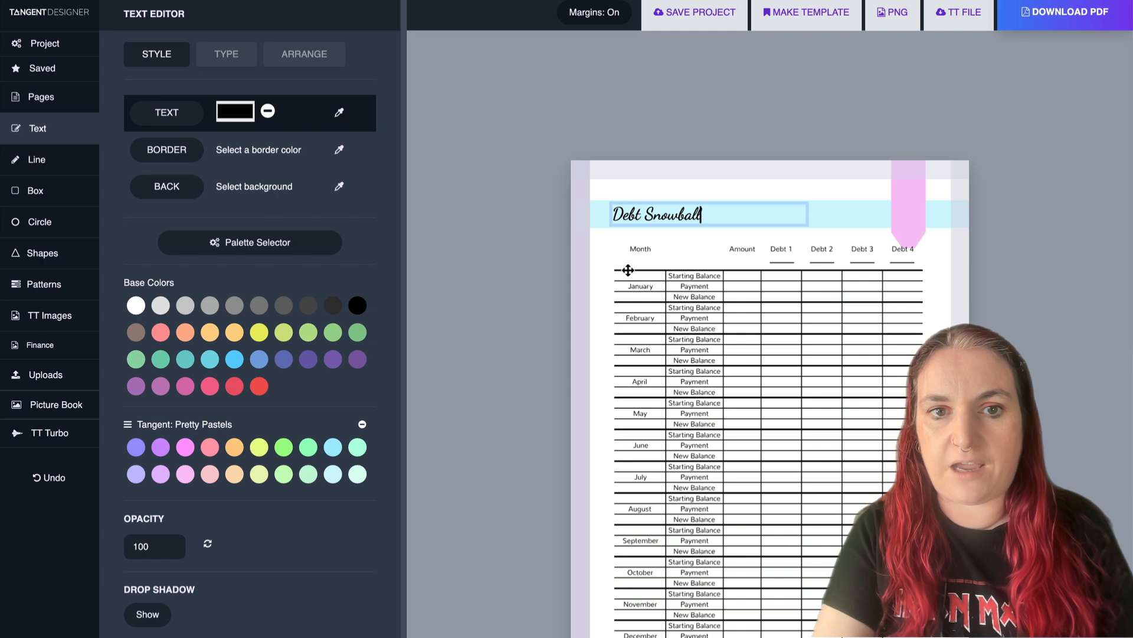
- Replace the debt table with Comic Layouts images: a four-panel grid, a zigzag strip and a layout with one tall panel beside two wide ones
click(668, 338)
key(Delete)
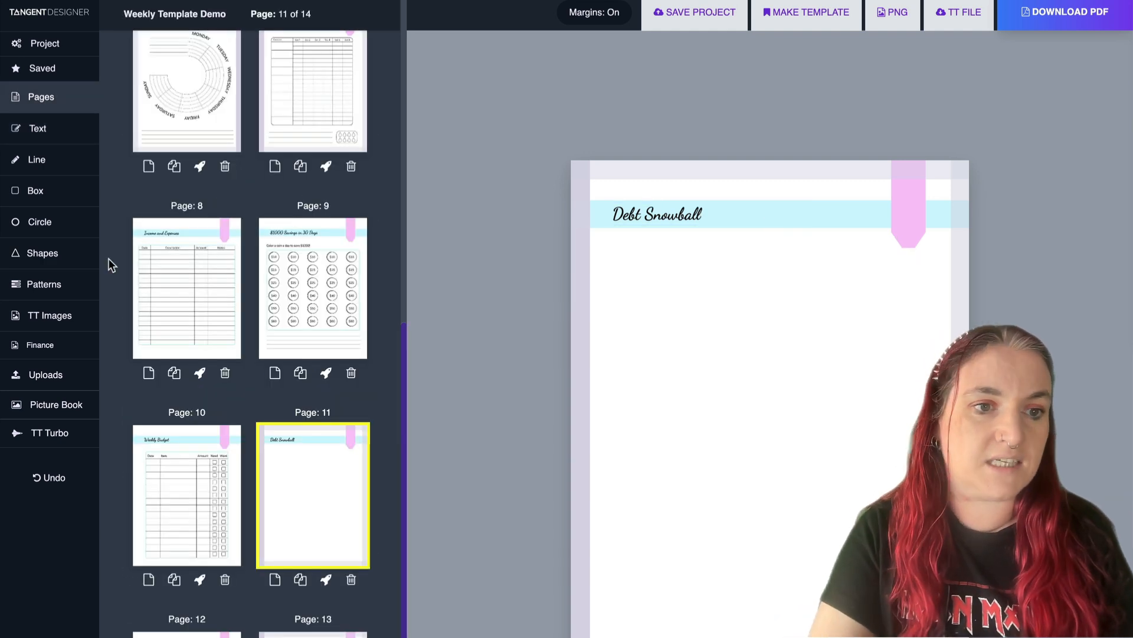
click(58, 319)
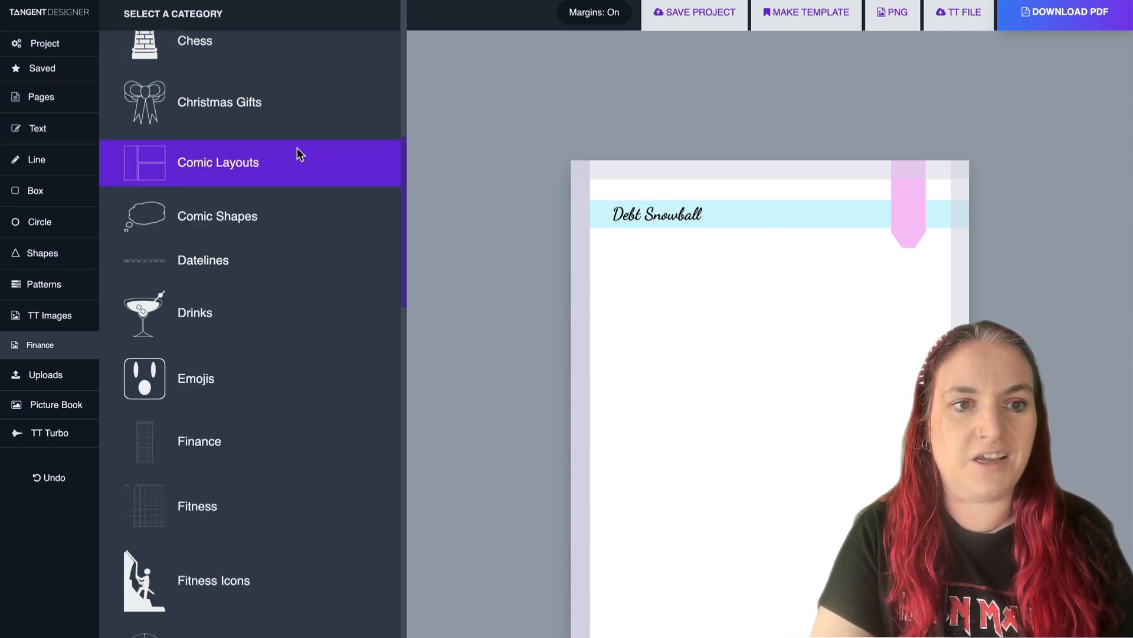
click(258, 173)
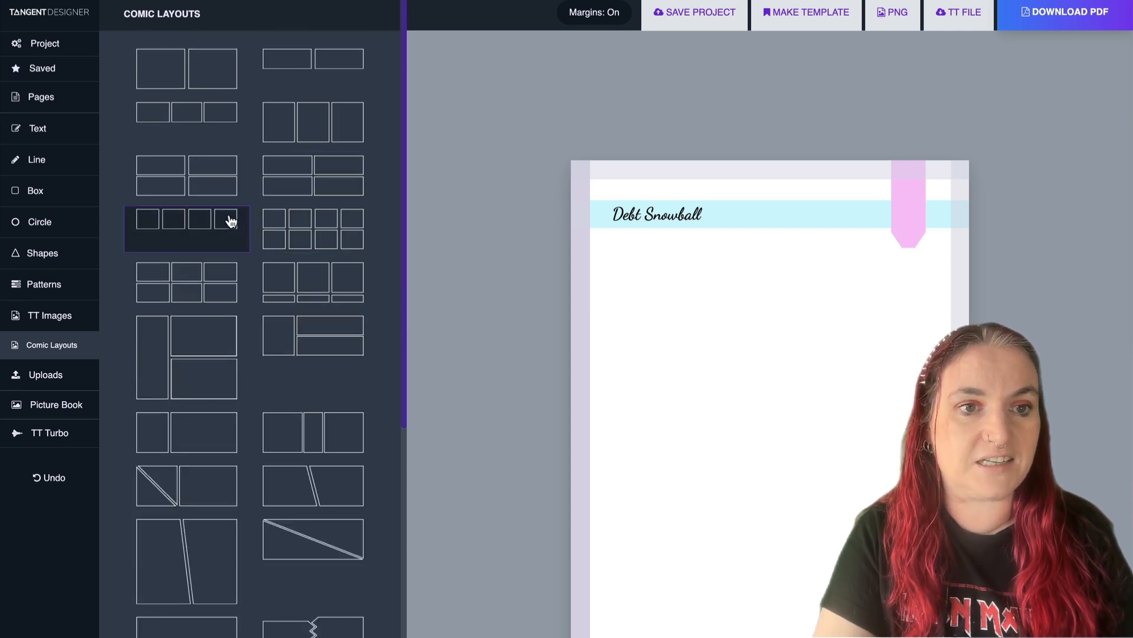
click(313, 177)
click(336, 345)
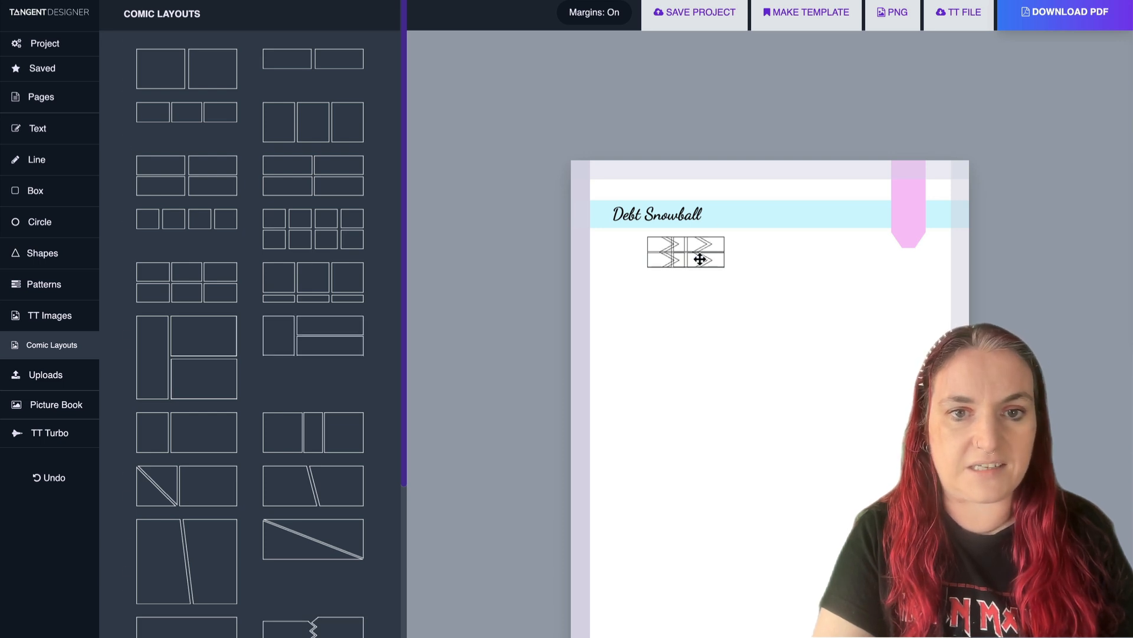
- Select the overlapping comic layouts together, enlarge them to about the page width and move them beneath the heading banner
click(701, 262)
click(685, 251)
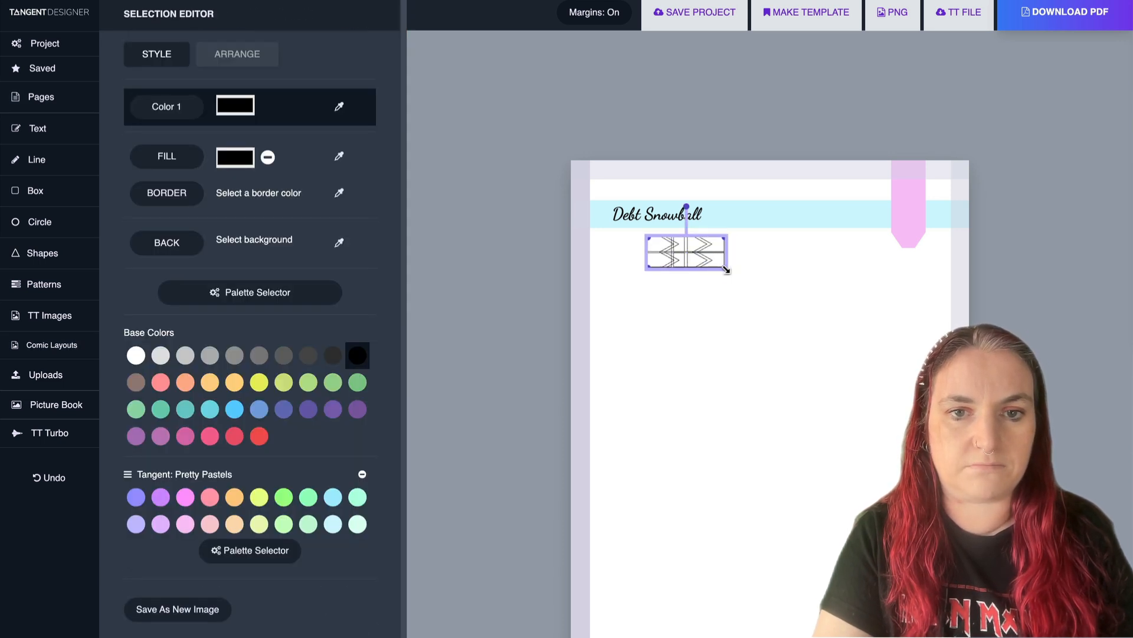
drag(724, 270, 848, 435)
drag(767, 278, 730, 299)
drag(880, 368, 942, 389)
- Separate the comic layouts into a vertical stack with the four-panel grid first, the zigzag strip second and the tall-panel layout last
click(867, 361)
drag(867, 362, 868, 513)
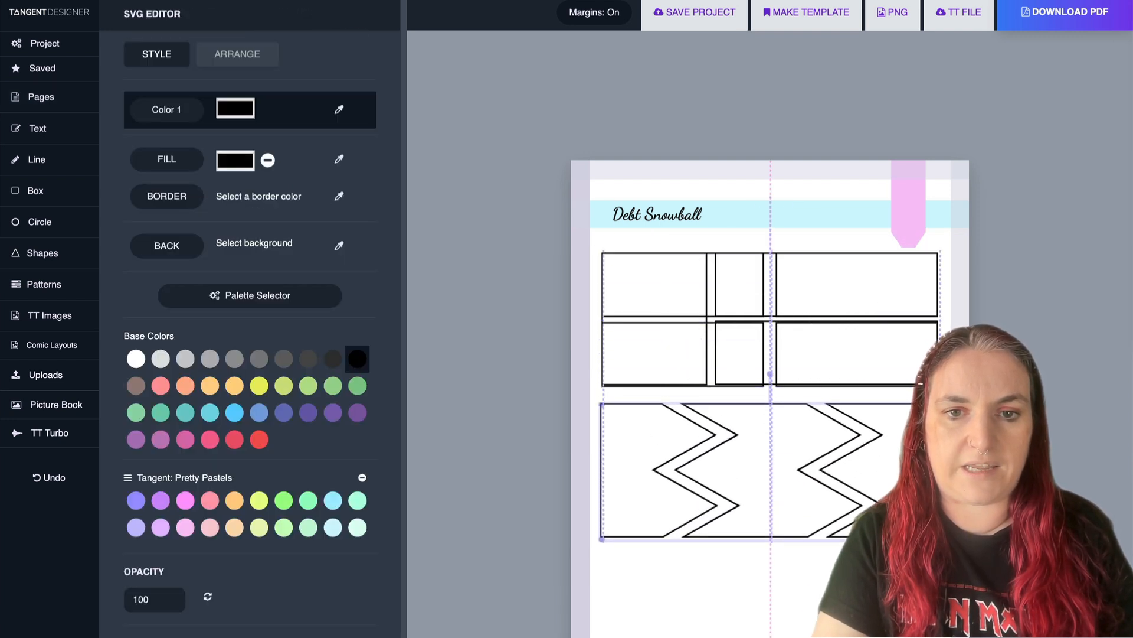
drag(829, 376, 808, 549)
drag(761, 464, 759, 440)
drag(755, 356, 751, 336)
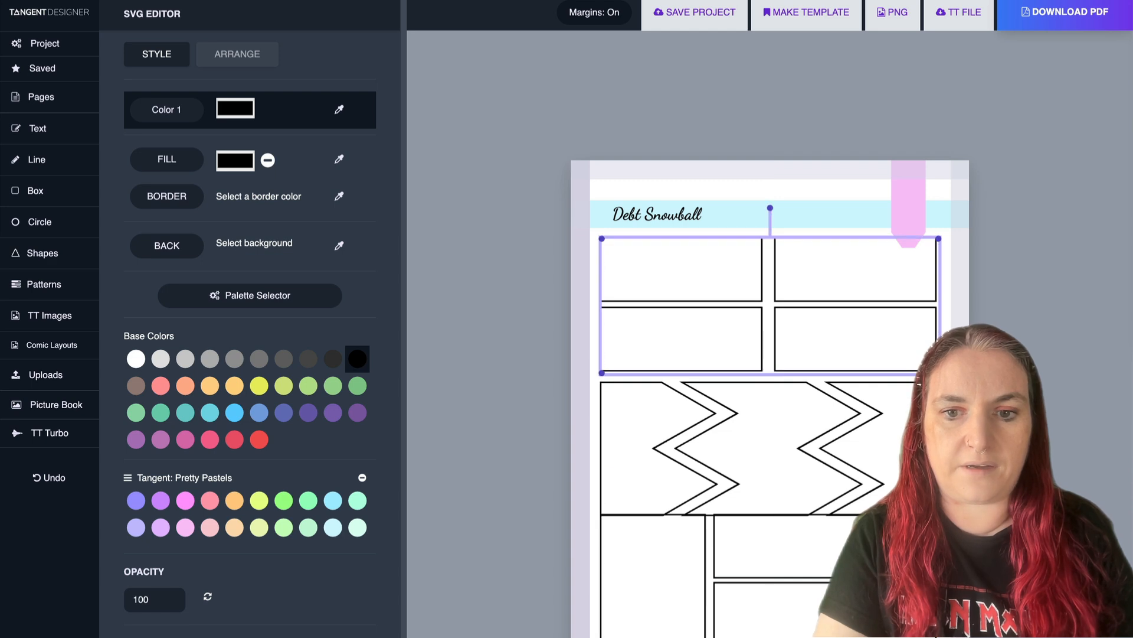
- Select all three comic layouts and distribute the vertical space between them evenly
click(950, 413)
click(830, 354)
click(237, 54)
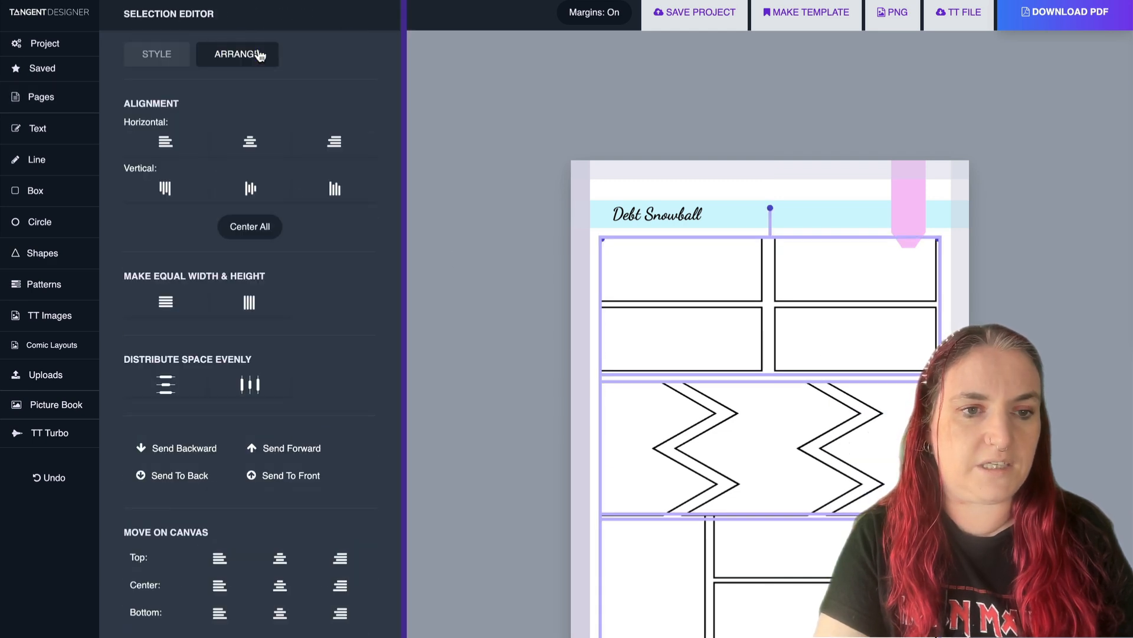
click(177, 384)
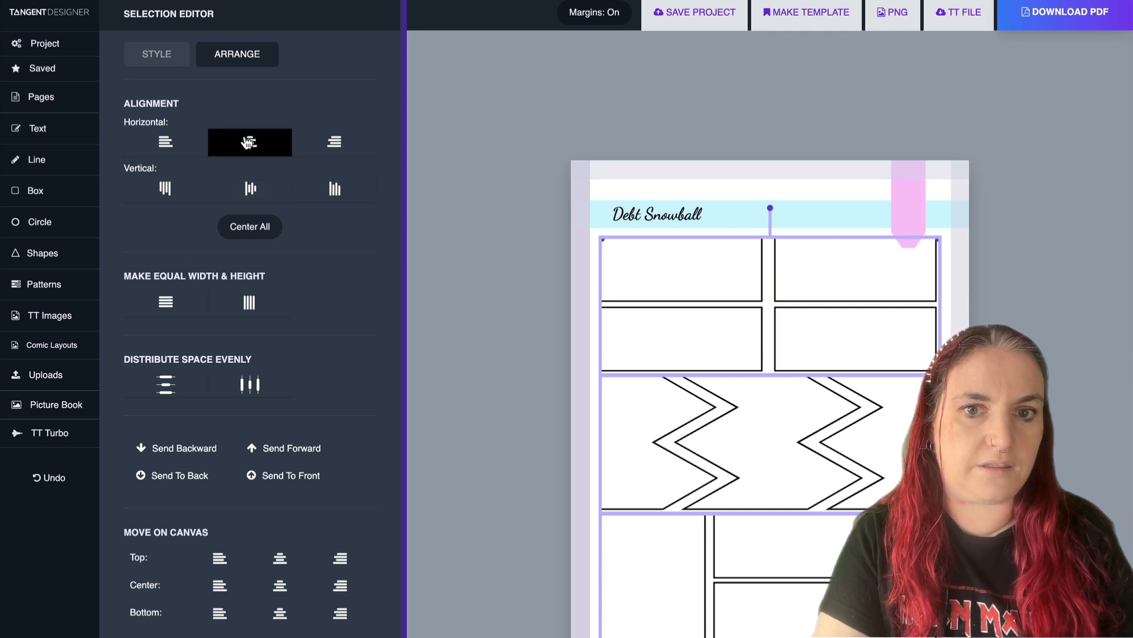
click(585, 385)
- Change the page heading to Comic Page
click(675, 206)
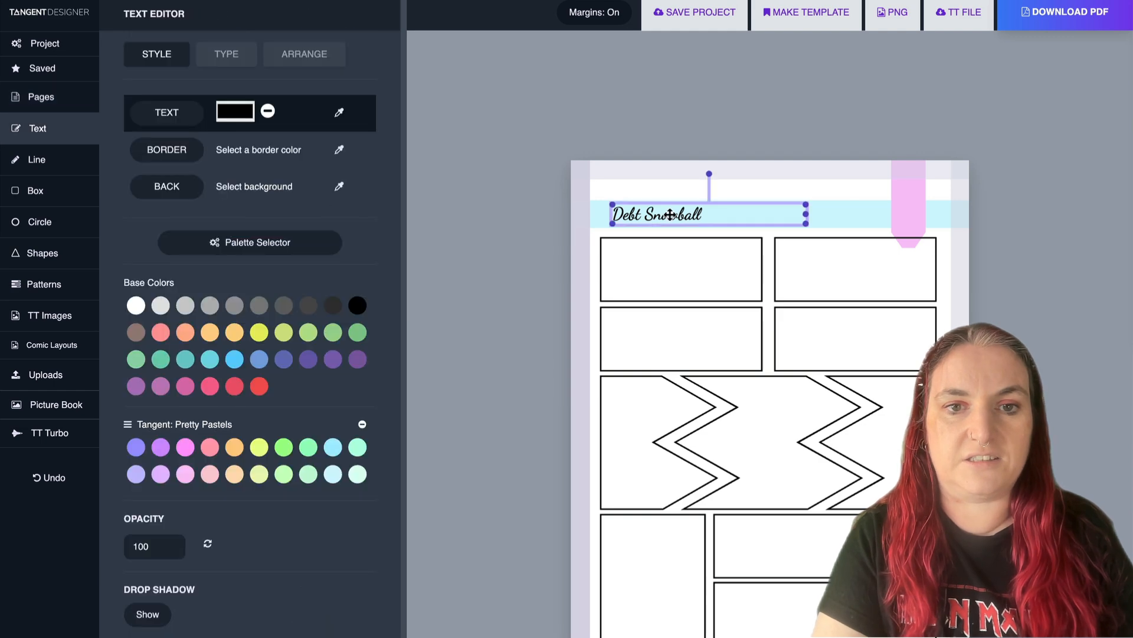
click(675, 210)
key(BackSpace)
key(BackSpace)
key(BackSpace)
key(BackSpace)
key(BackSpace)
key(BackSpace)
key(BackSpace)
key(BackSpace)
key(BackSpace)
key(BackSpace)
key(BackSpace)
key(BackSpace)
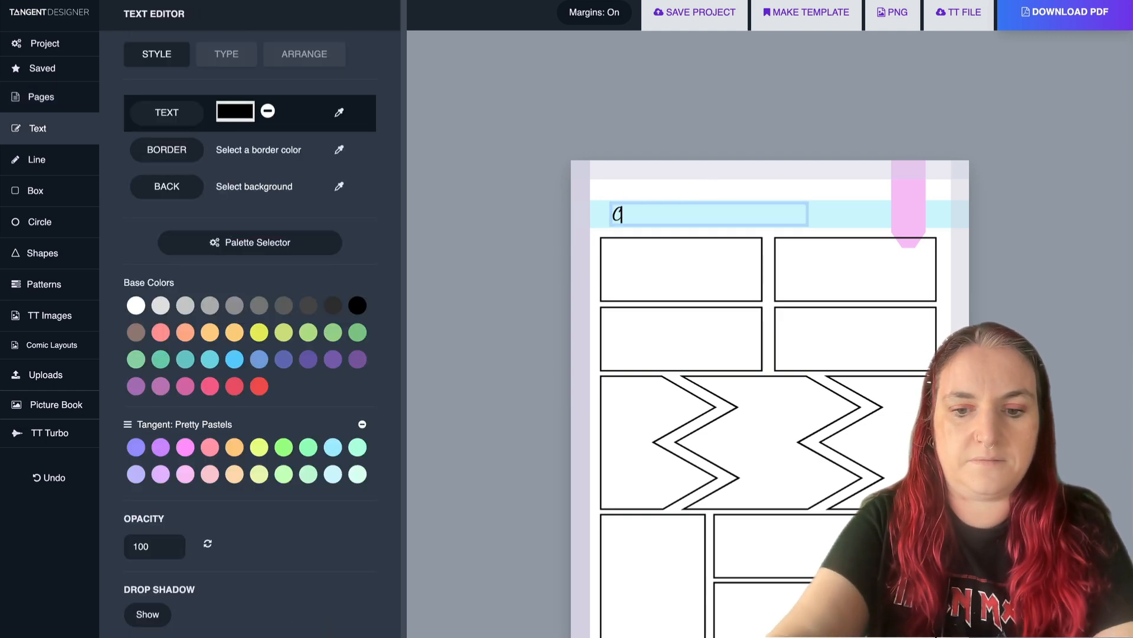
text(Comic Page)
- Replace the comic layouts with the nine-card spread with diagonal corner cards from the Tarot Spreads images, searching the categories for "tar"
click(842, 429)
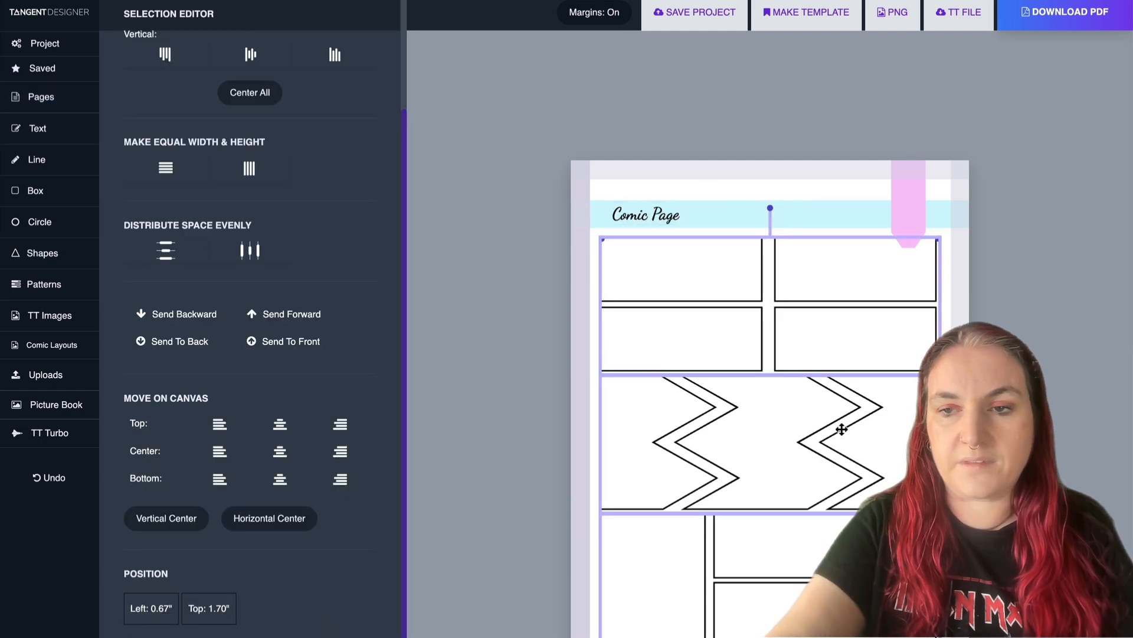
key(Delete)
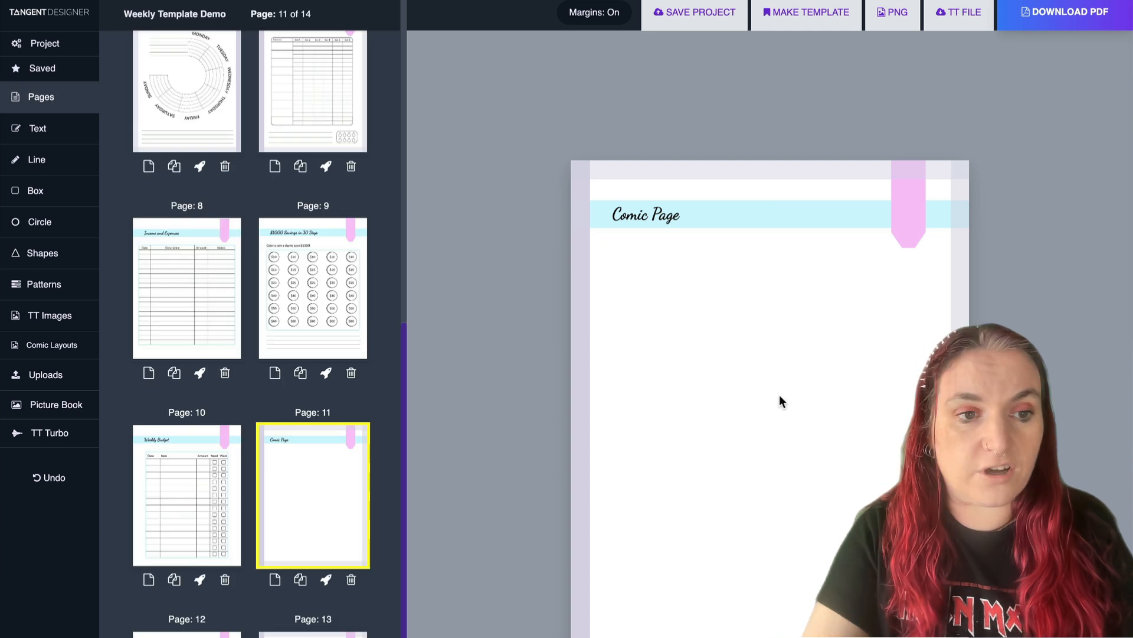
click(86, 315)
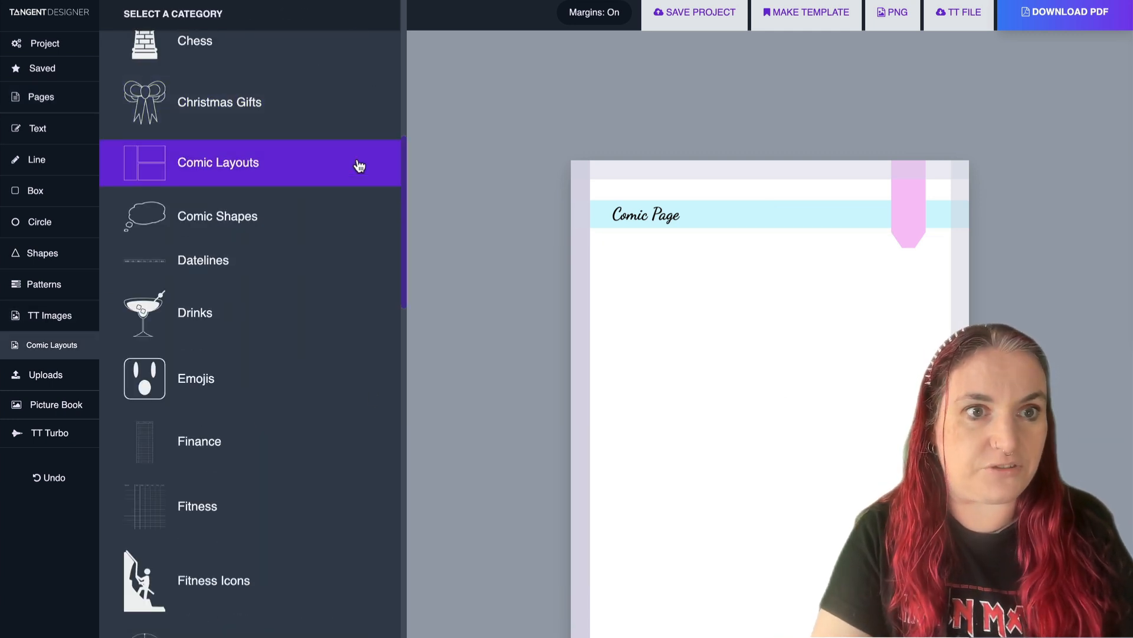
scroll(291, 245, up, 5)
click(263, 56)
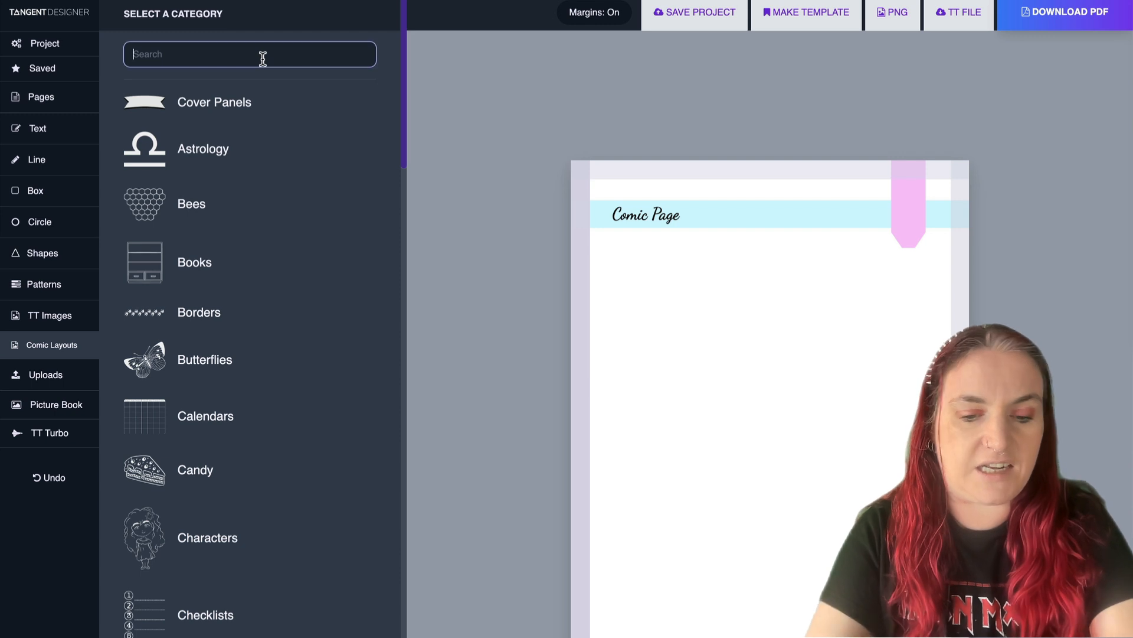
text(tar)
click(240, 182)
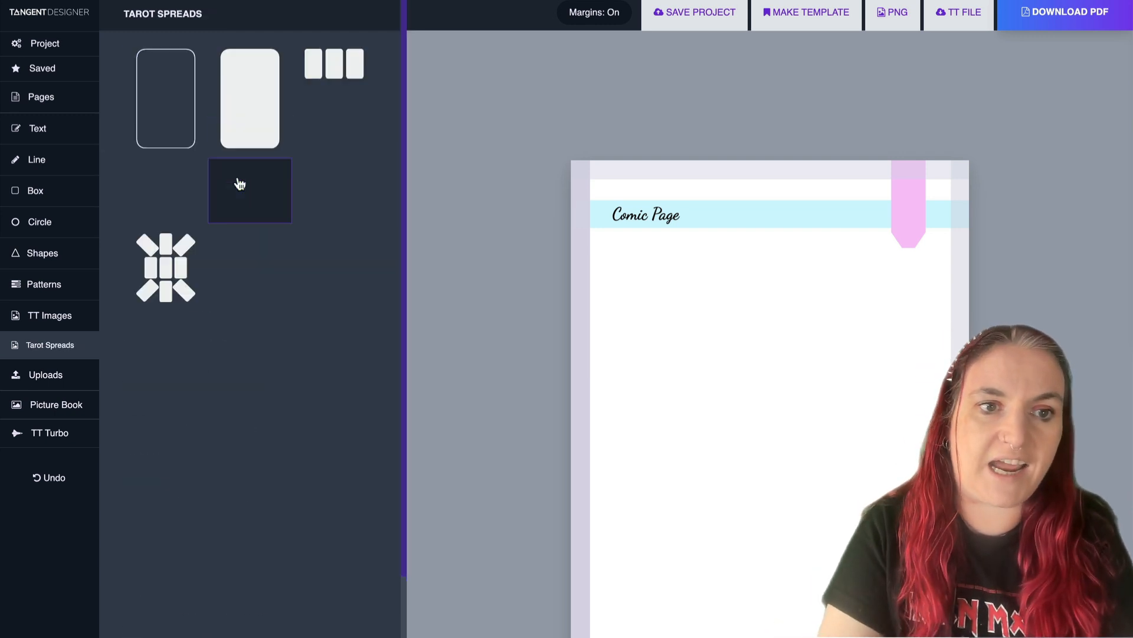
click(165, 304)
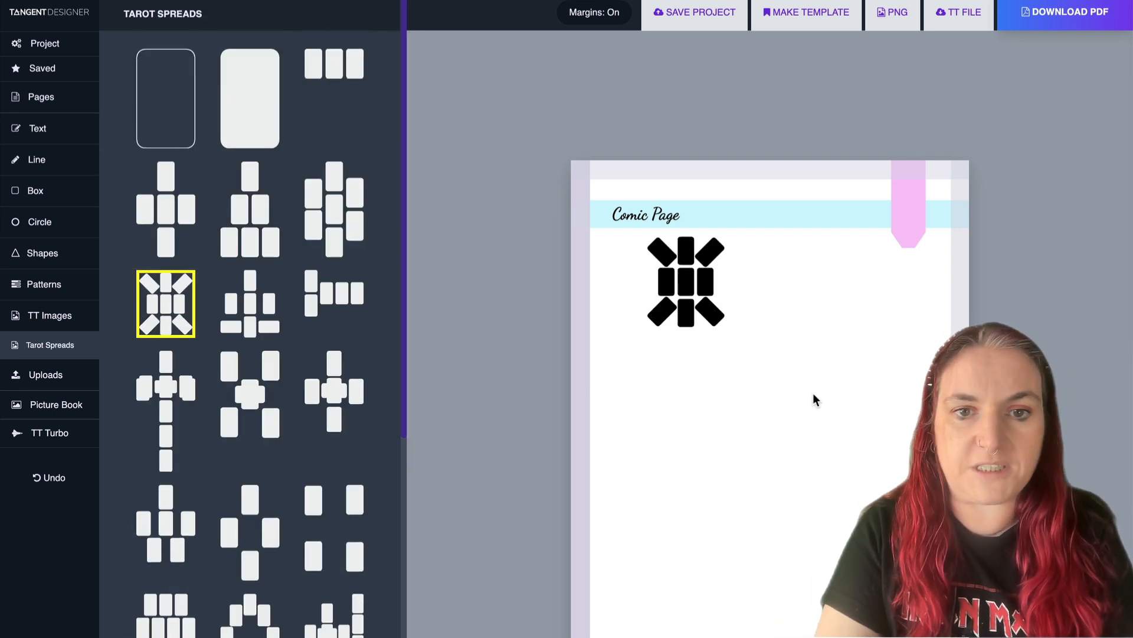
- Enlarge the tarot spread to fill most of the page and recolor it with the light blue sampled from the heading banner
drag(716, 325, 927, 619)
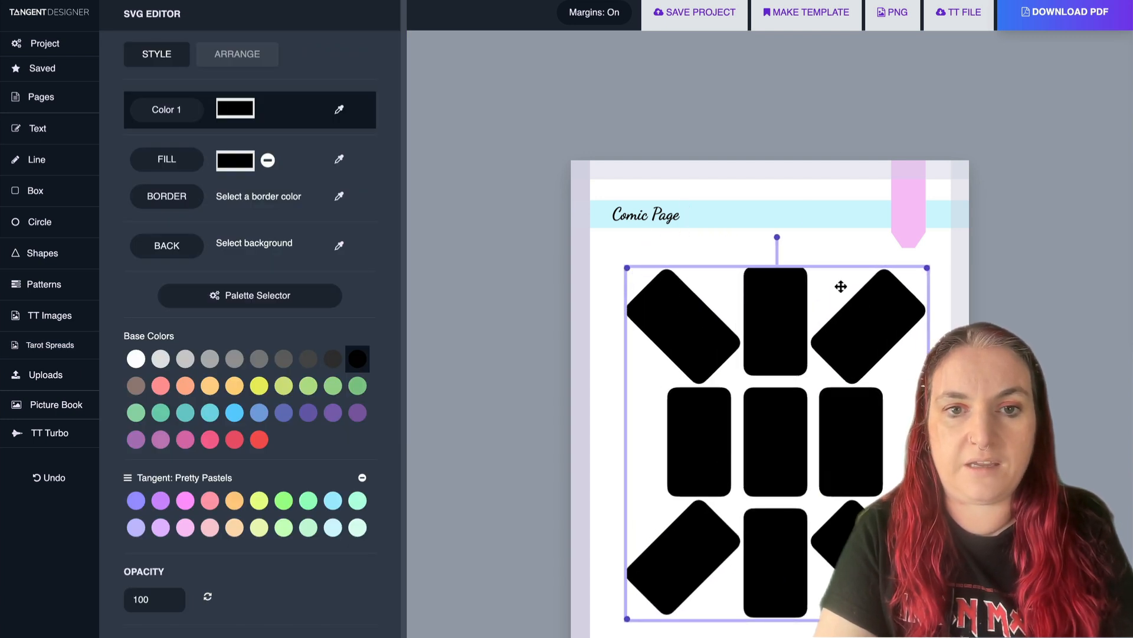
click(339, 110)
click(752, 213)
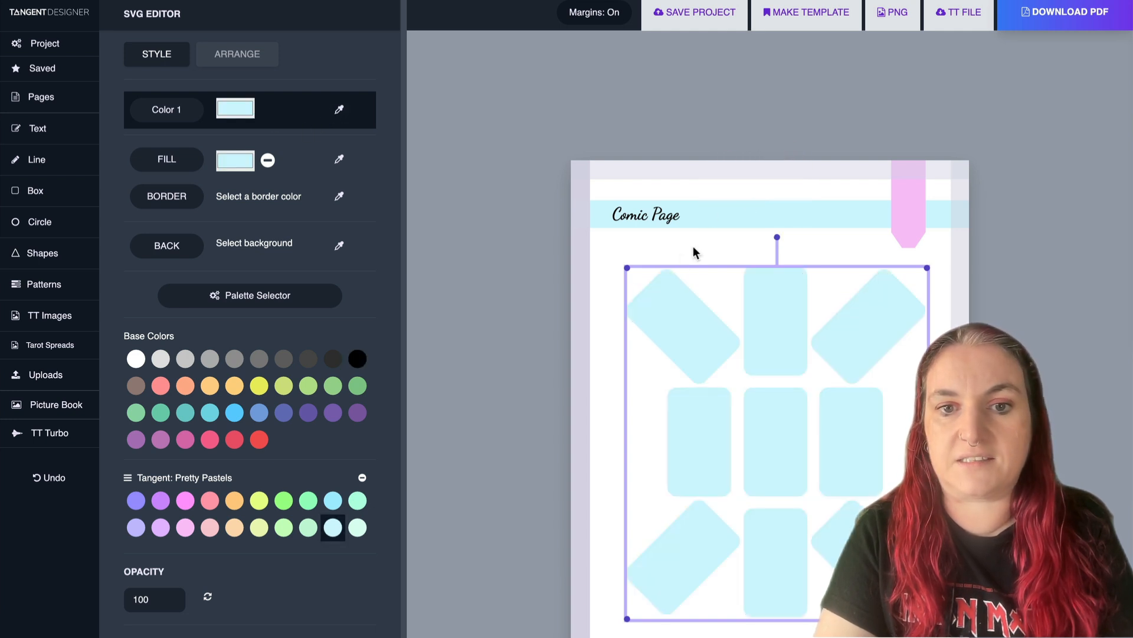
- Recolor the tarot spread with the pink sampled from the bookmark ribbon
click(336, 106)
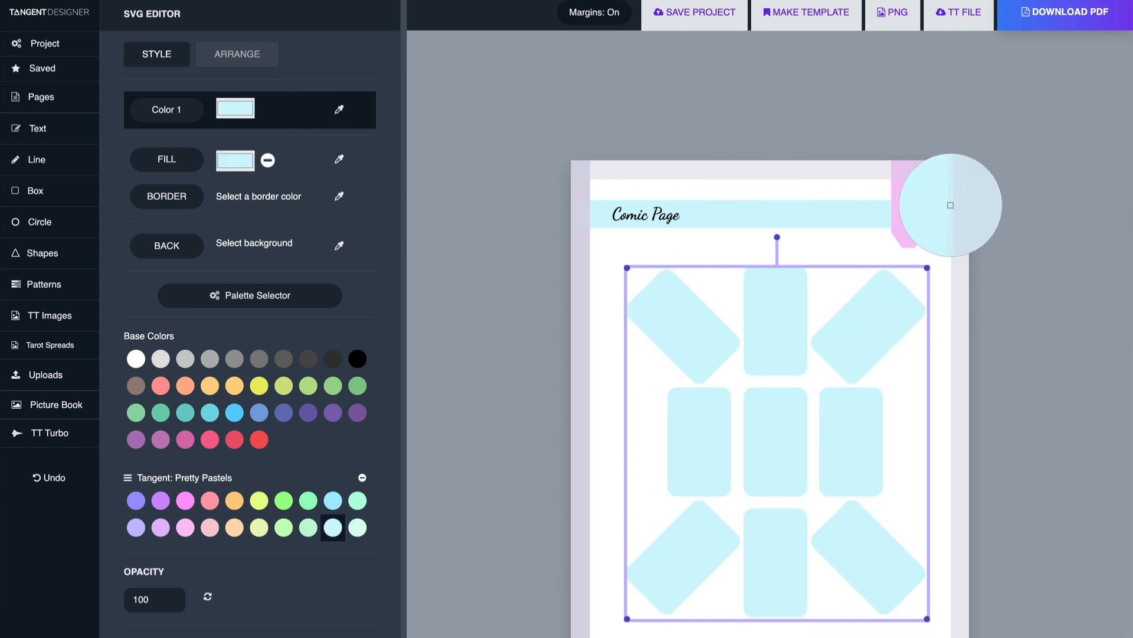
click(907, 208)
click(940, 404)
- Change the page heading to Tarot Spread
double_click(646, 214)
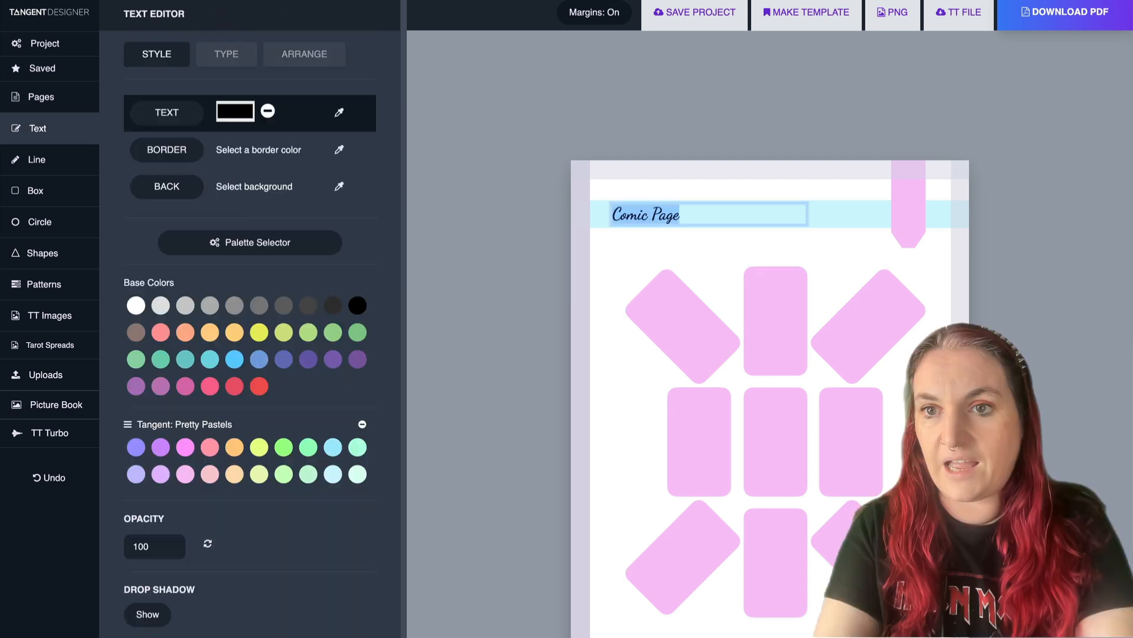
text(Tarot S)
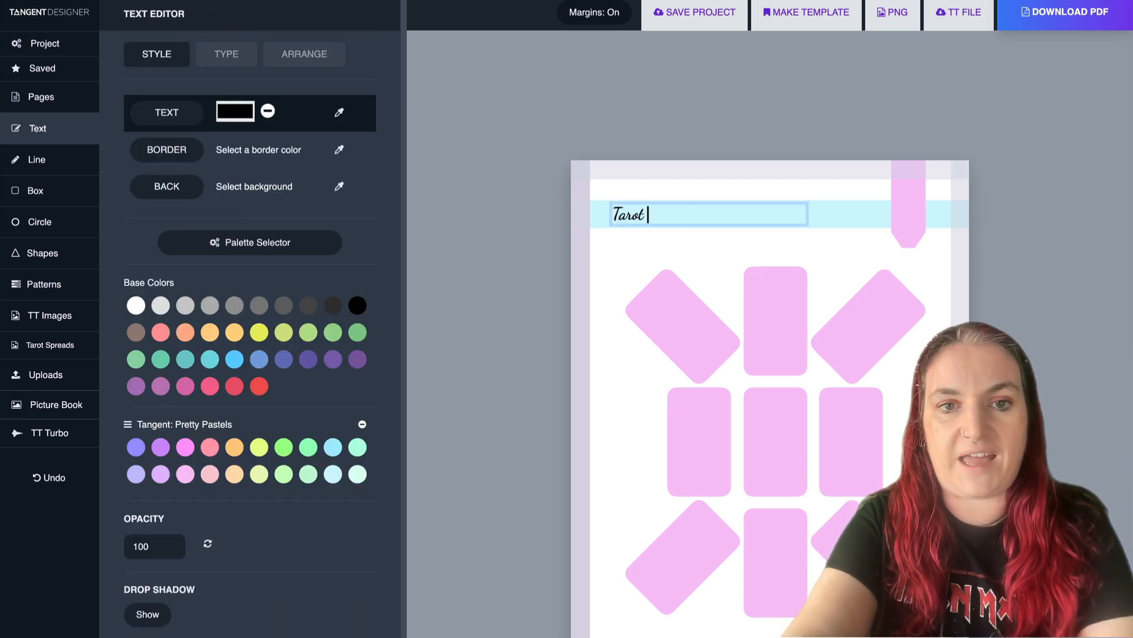
text(d)
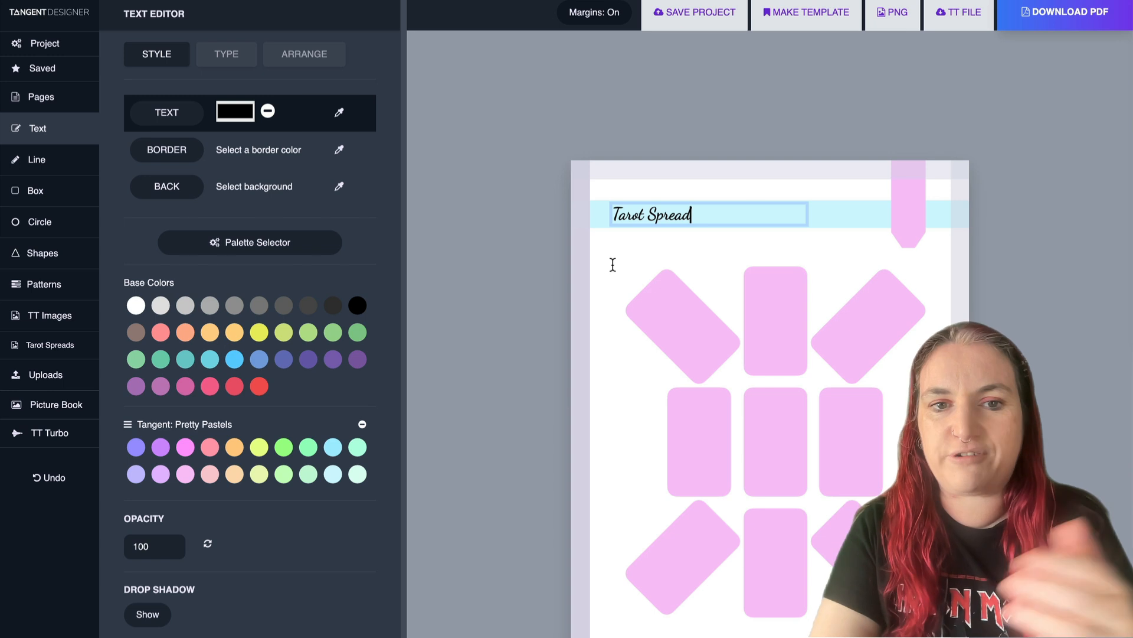
- Finish editing the Tarot Spread heading and open page 14, the last Week Ahead page
click(610, 275)
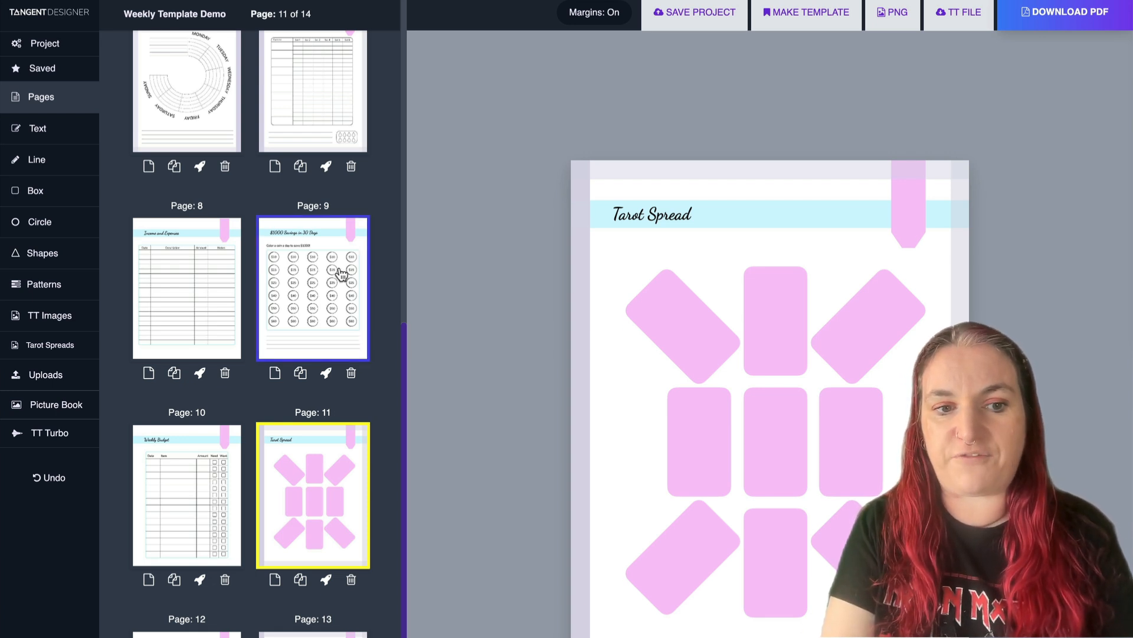
scroll(331, 284, down, 5)
click(221, 623)
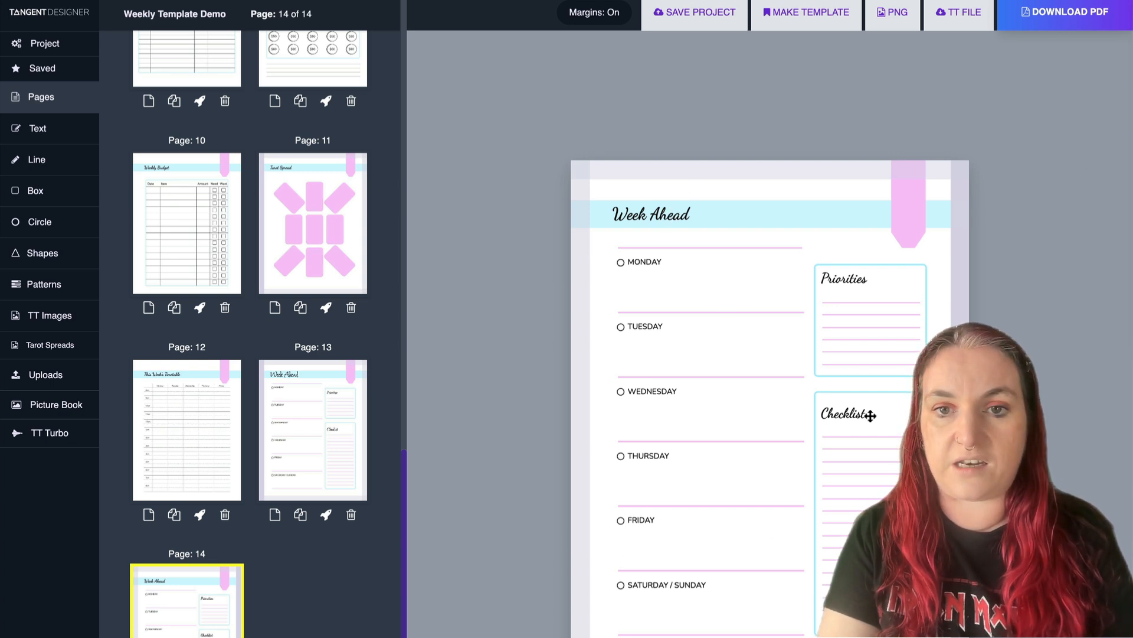
- Save page 14 as a preset titled The Week Ahead
click(801, 10)
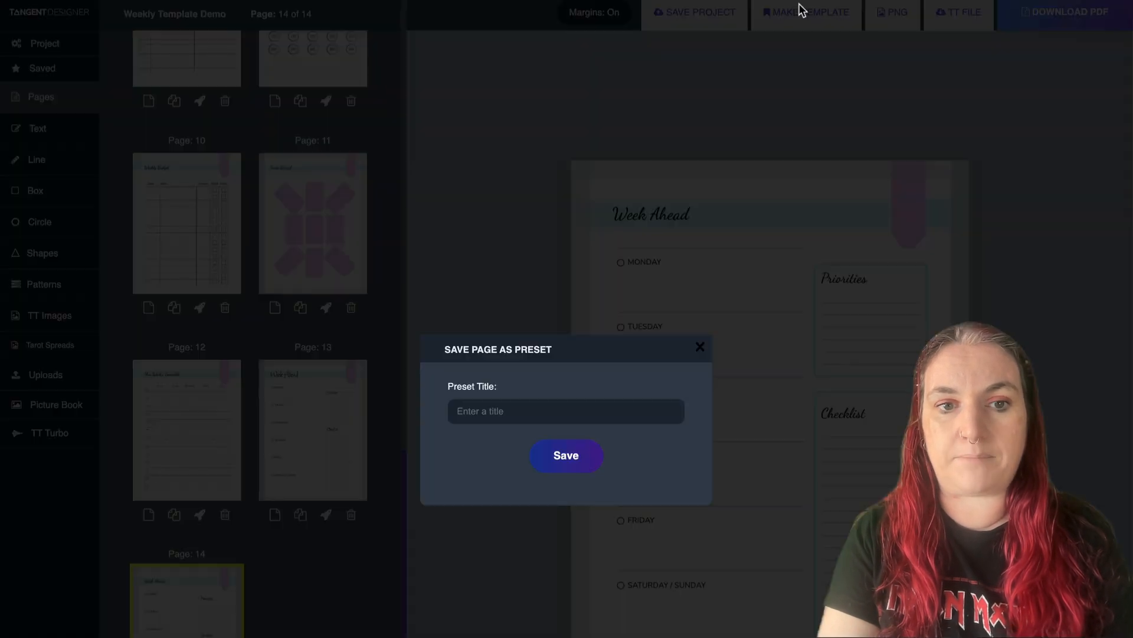
click(611, 413)
text(The Week Aha)
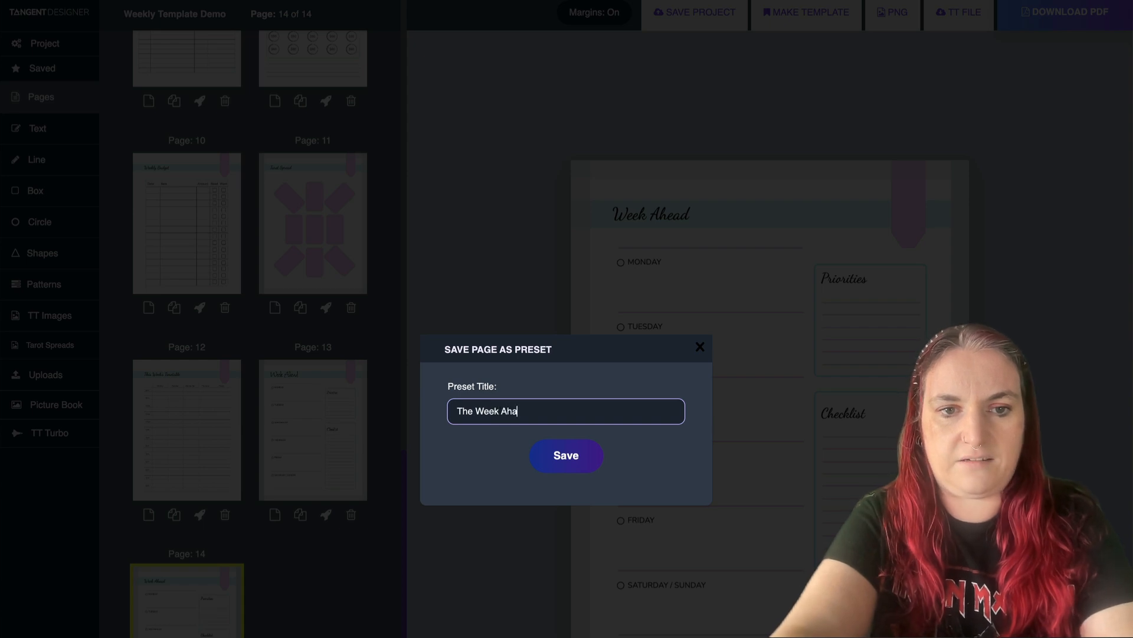
key(BackSpace)
text(ead)
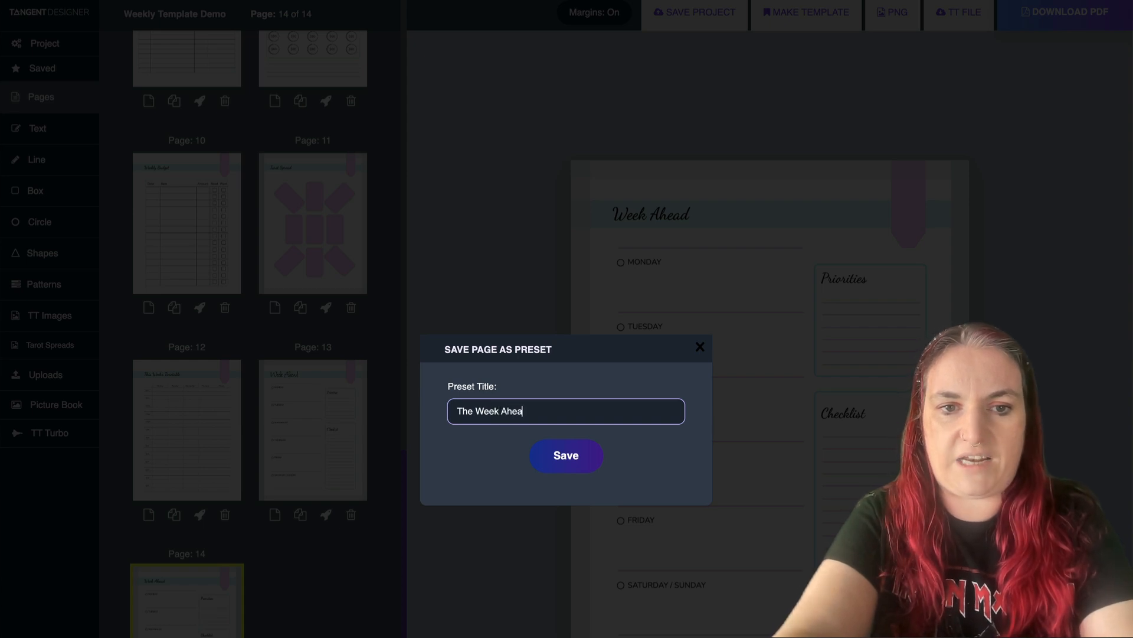
click(576, 463)
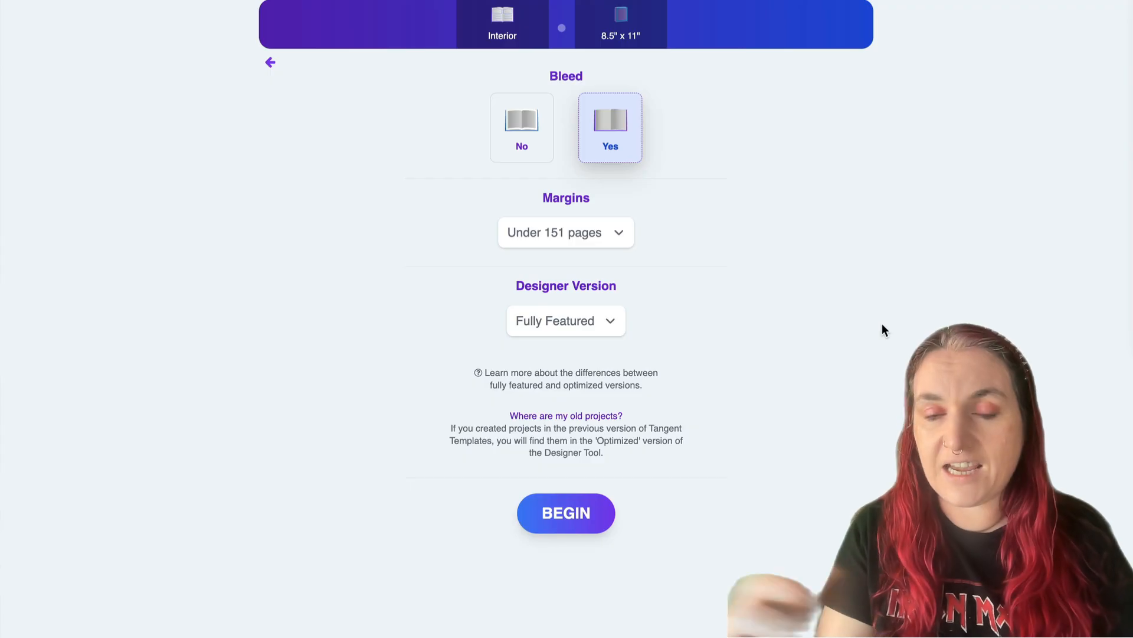
- Begin a fully featured 8.5" x 11" interior project with bleed and replace page 1 with the saved page The Week Ahead
click(590, 514)
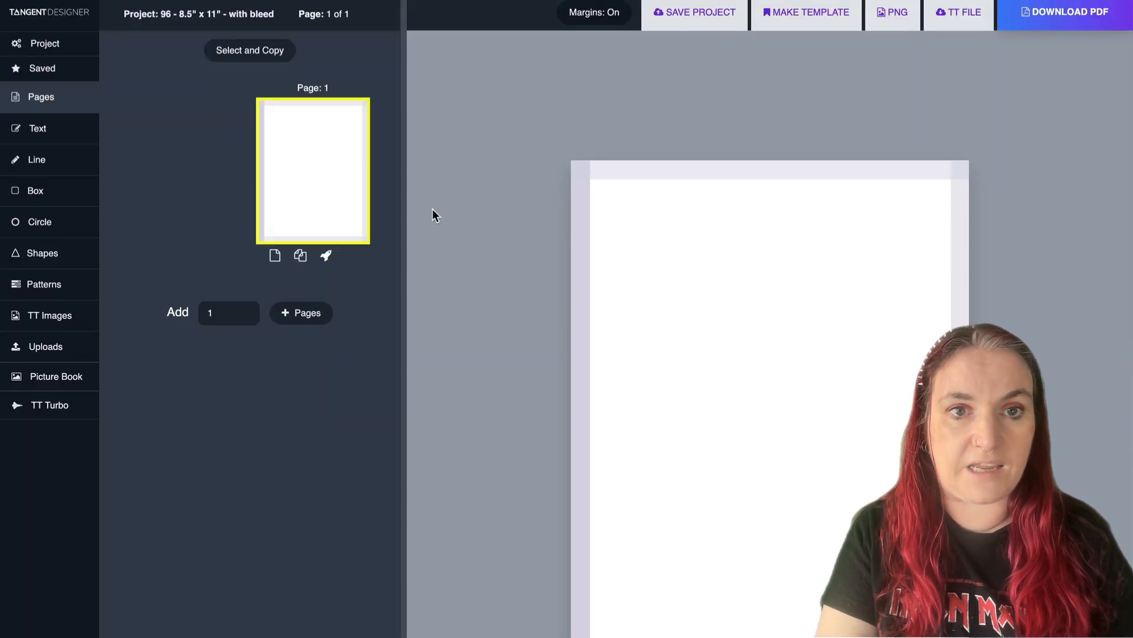
click(326, 255)
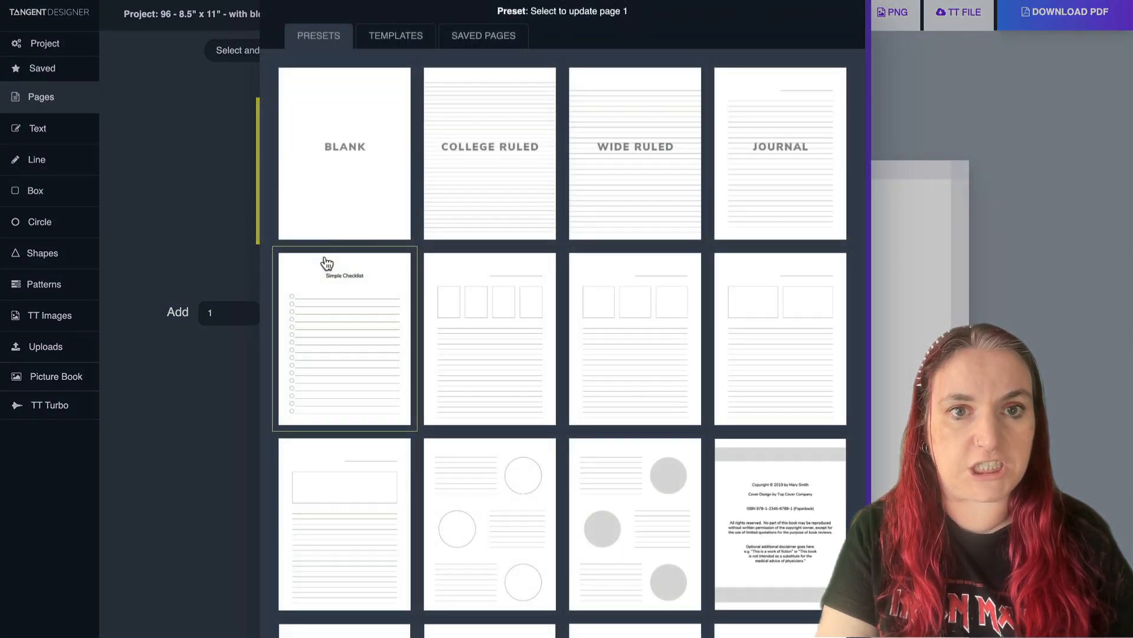
click(493, 37)
click(343, 154)
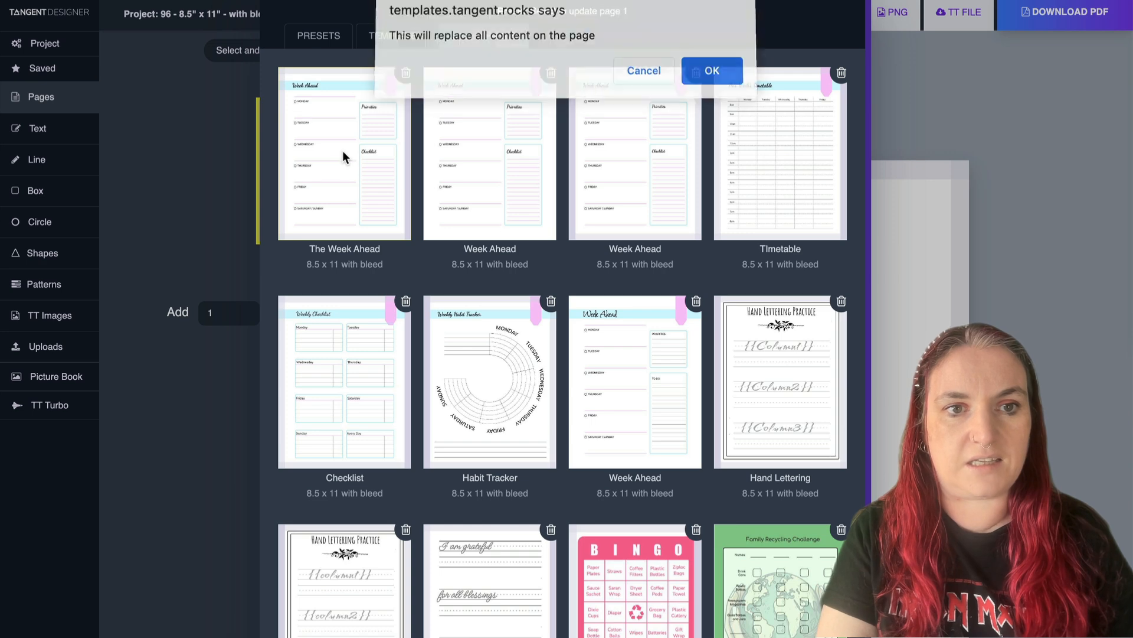
click(717, 72)
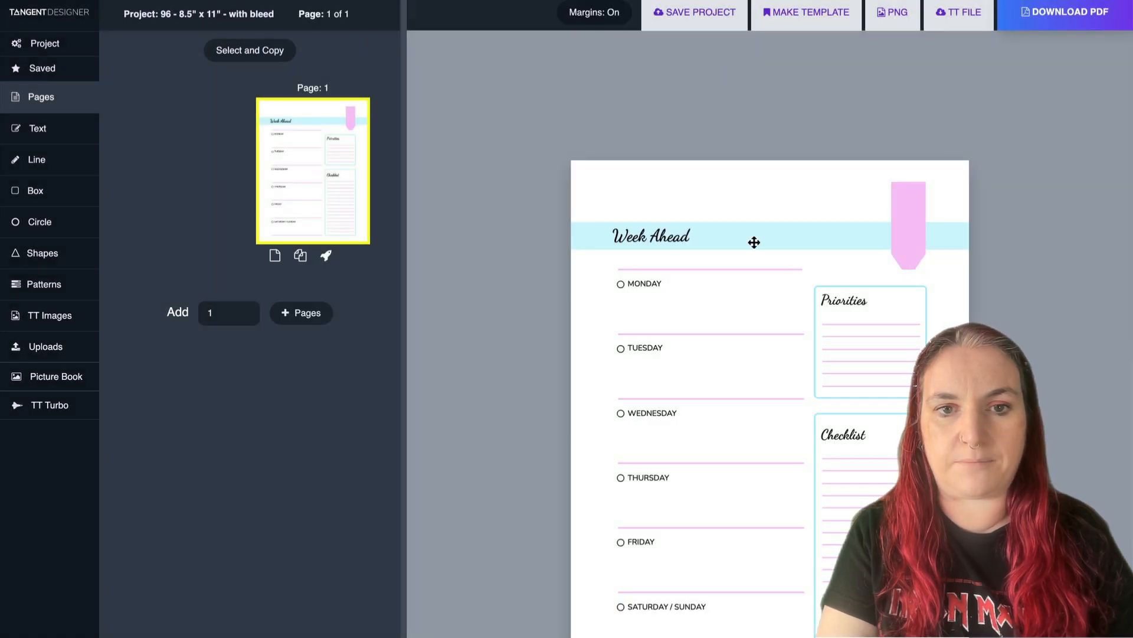
- Turn the margins off and align the grouped Week Ahead layout to the top center of the page
click(756, 291)
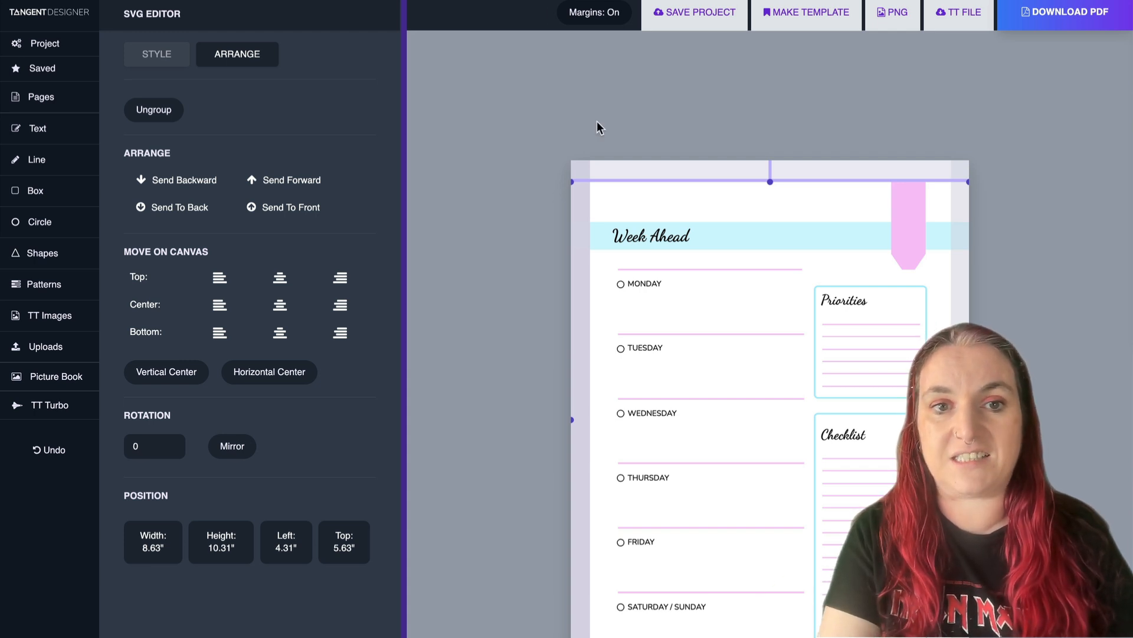
click(591, 18)
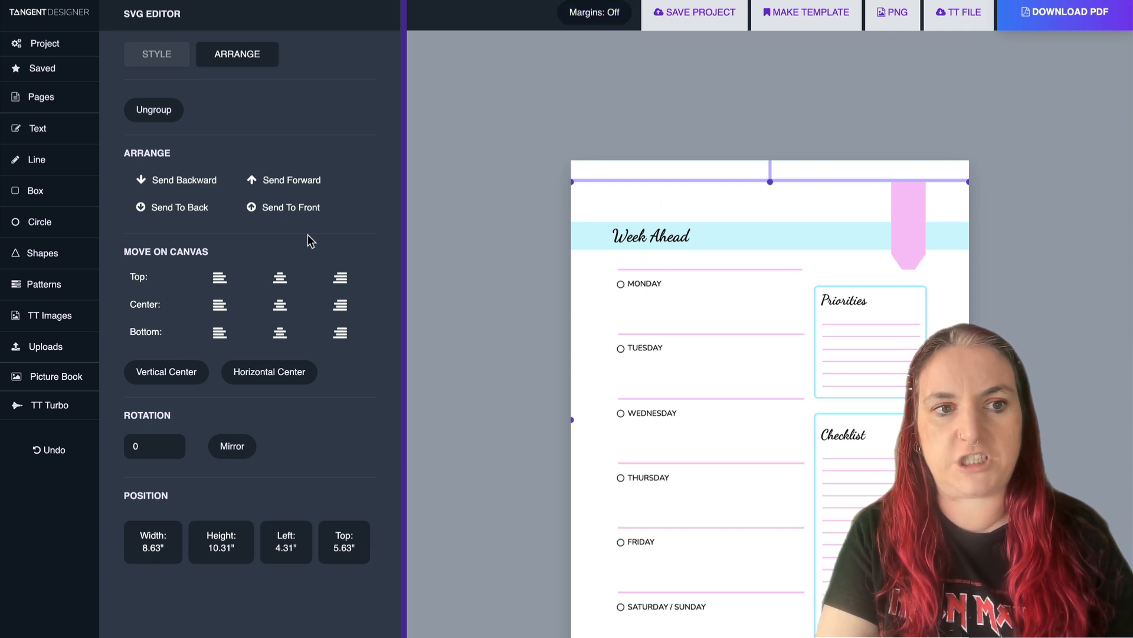
click(280, 274)
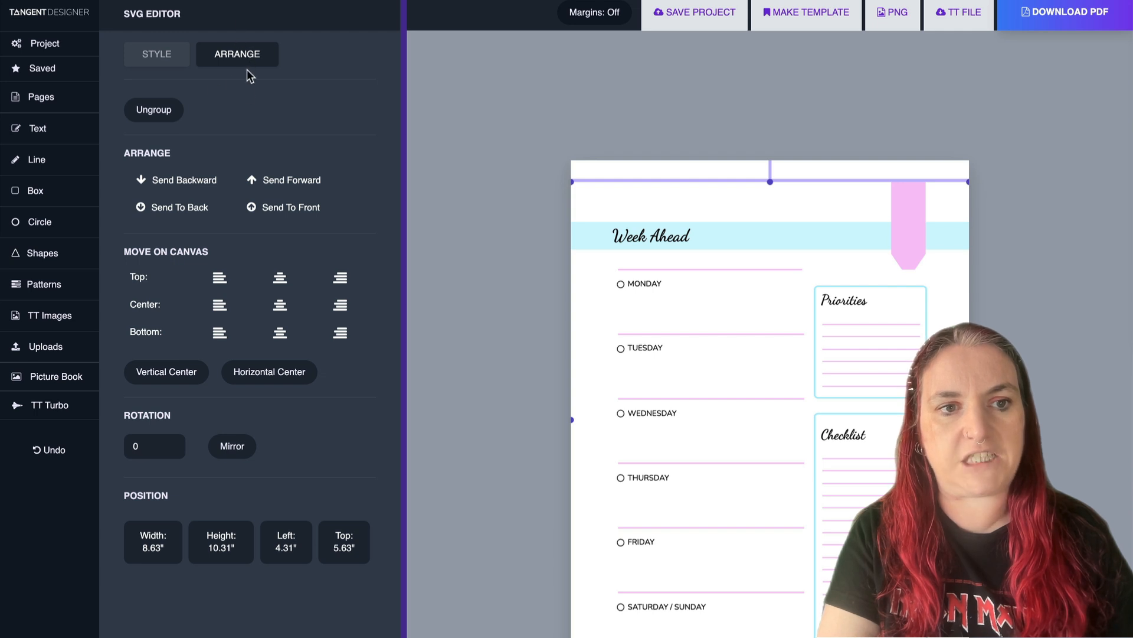
click(280, 277)
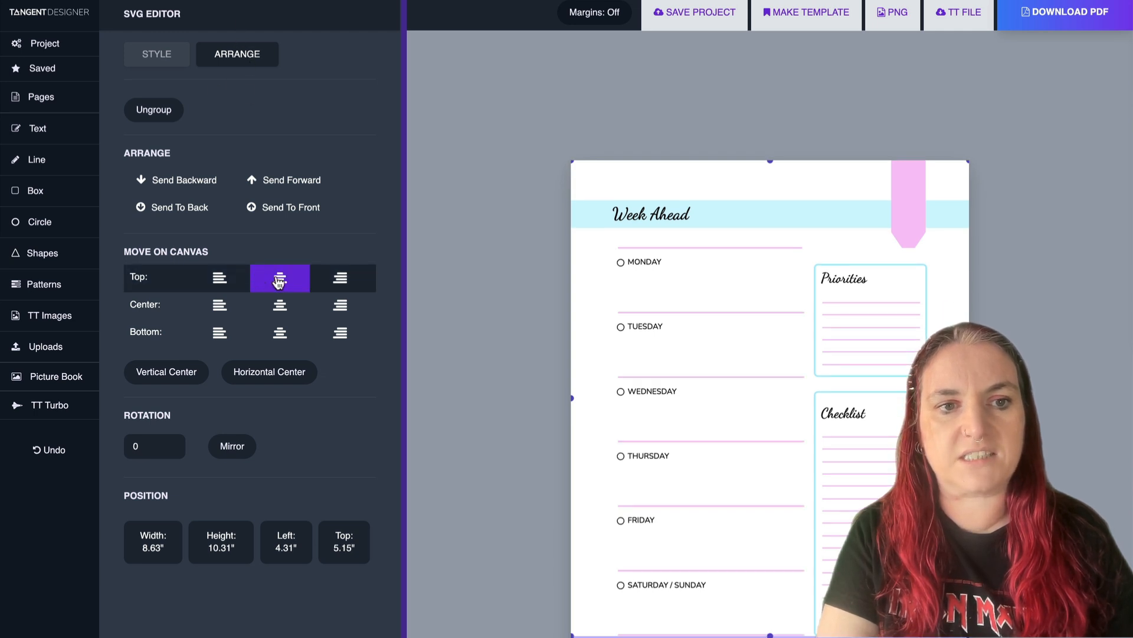
click(1027, 567)
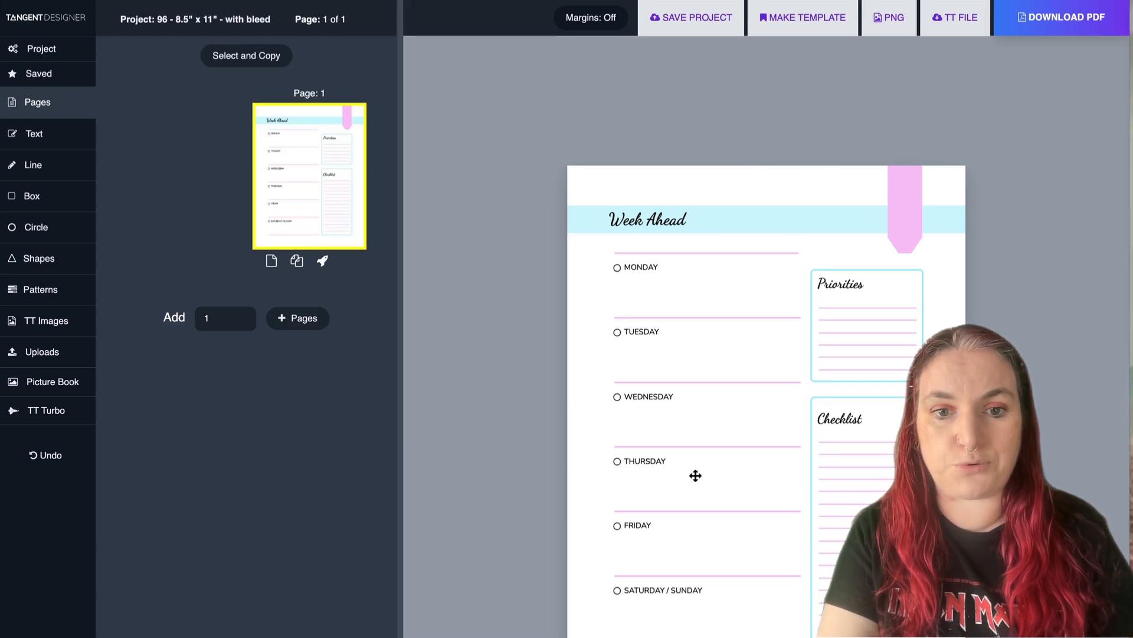
- Ungroup the Week Ahead layout and select its heading banner and bookmark ribbon individually
click(721, 475)
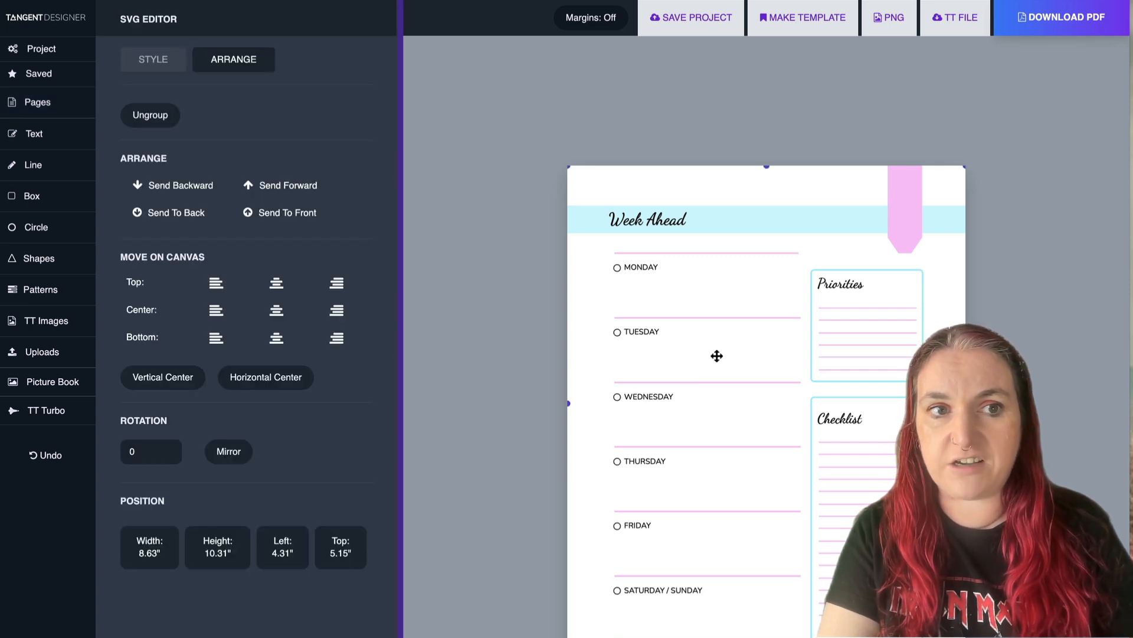
click(148, 115)
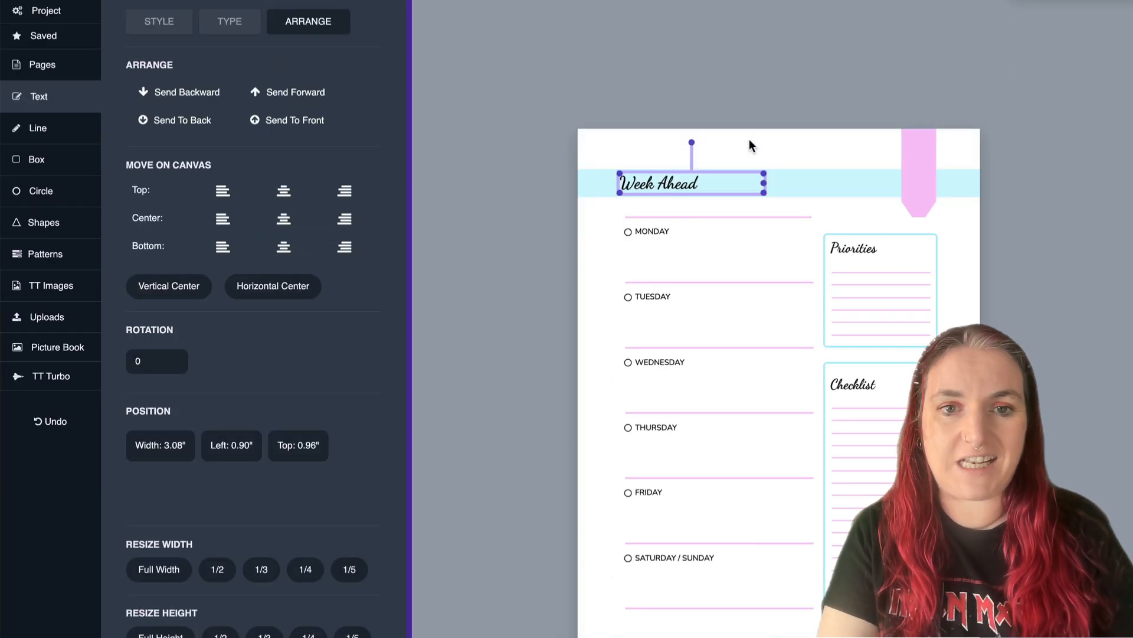
click(816, 181)
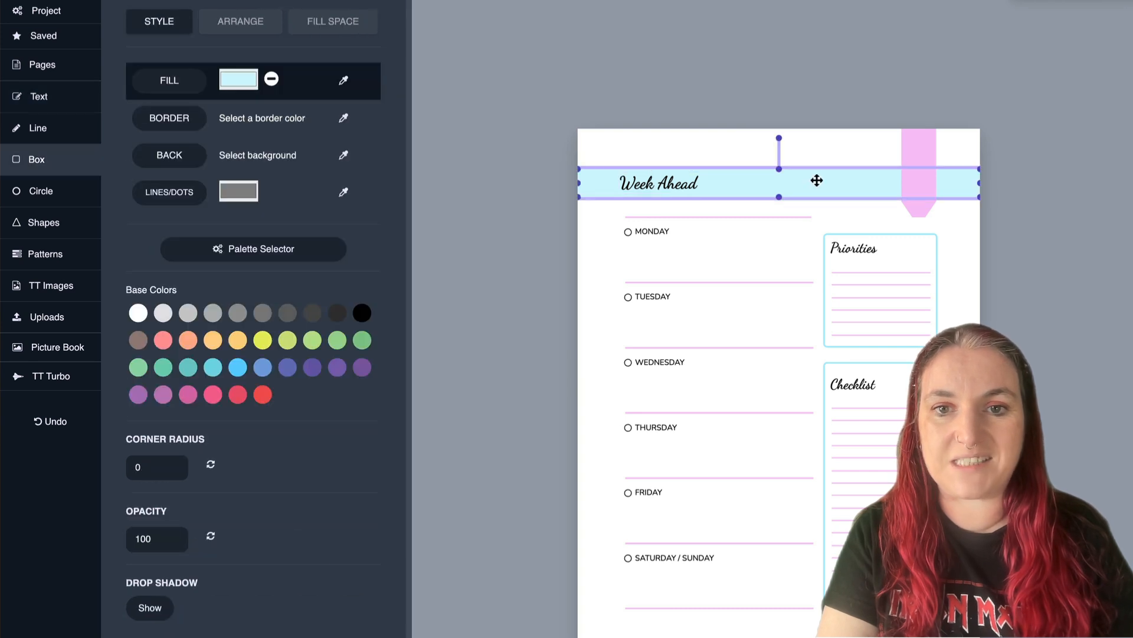
click(924, 150)
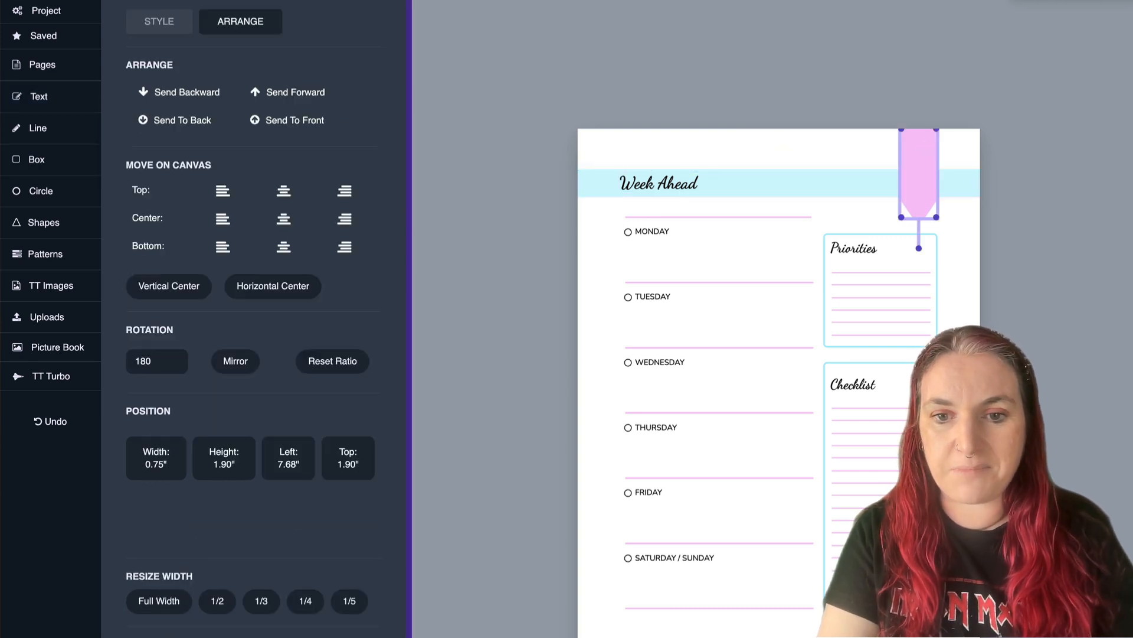
- Select every element on the page and add the Earth Toned palette to the available colors
drag(974, 635, 588, 140)
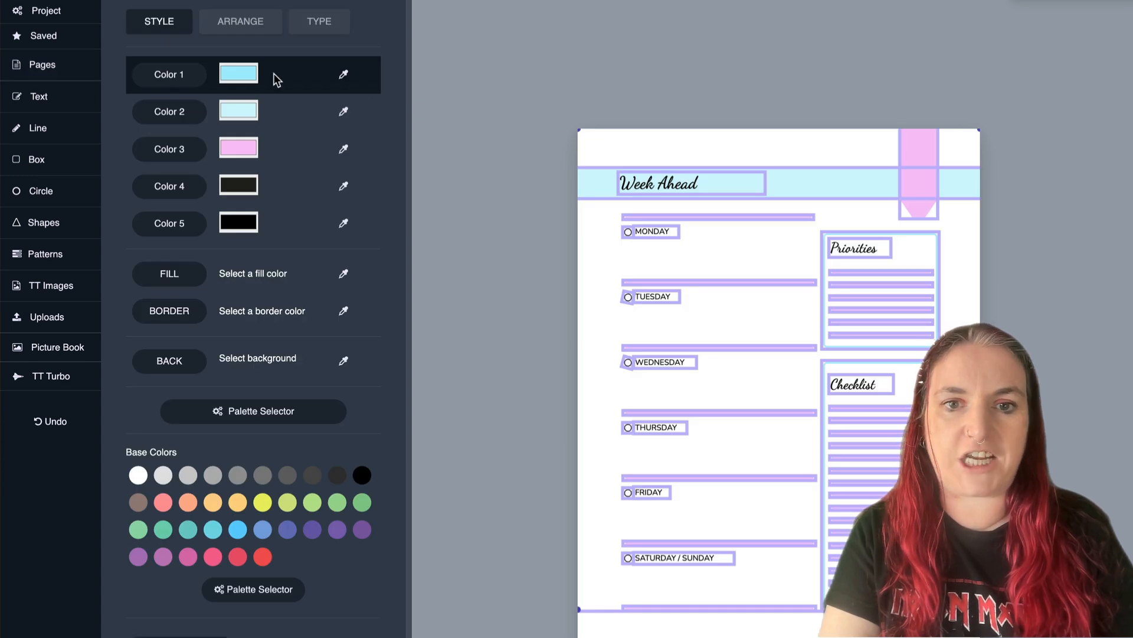
click(284, 412)
scroll(257, 136, down, 5)
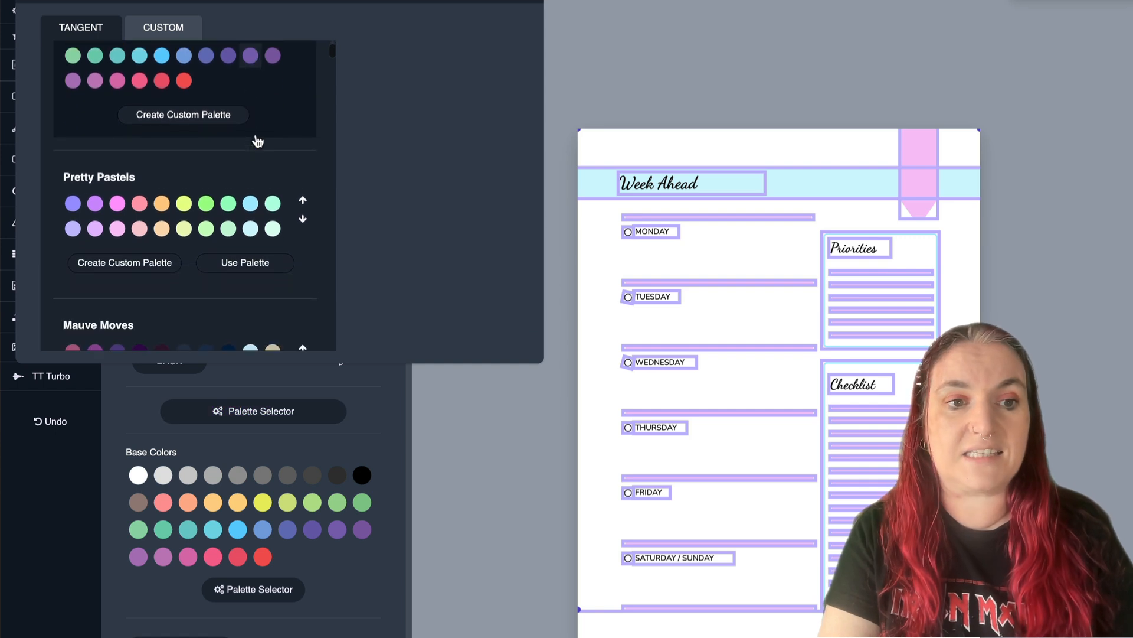
scroll(257, 133, down, 2)
click(262, 218)
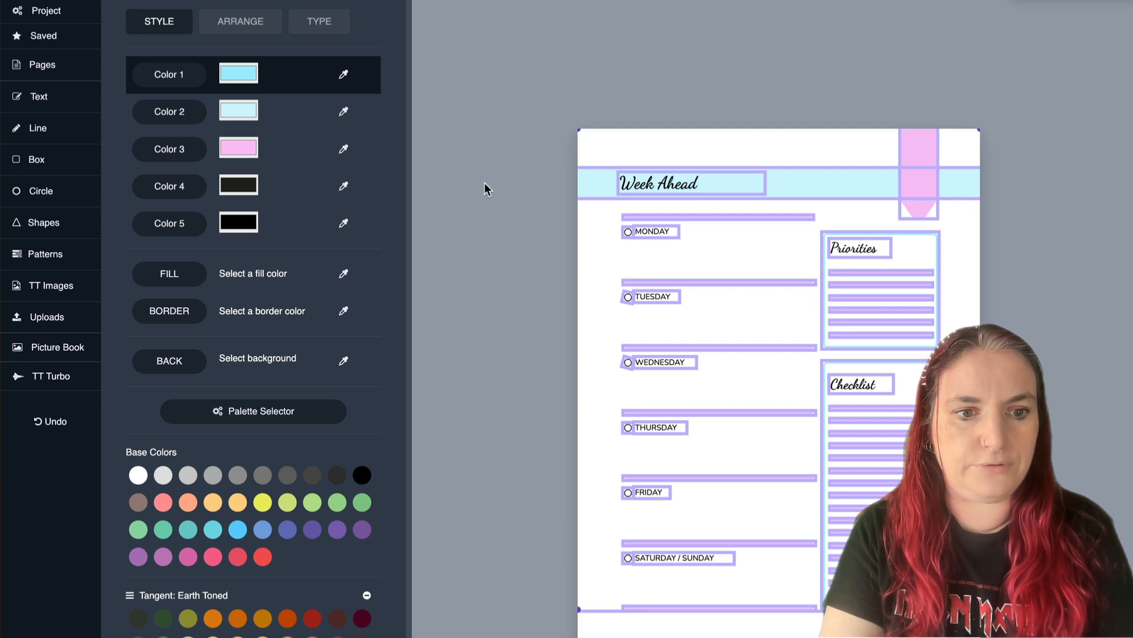
- Set Color 1 of the box borders and Color 2 of the heading banner to the light orange from the Earth Toned palette
click(343, 74)
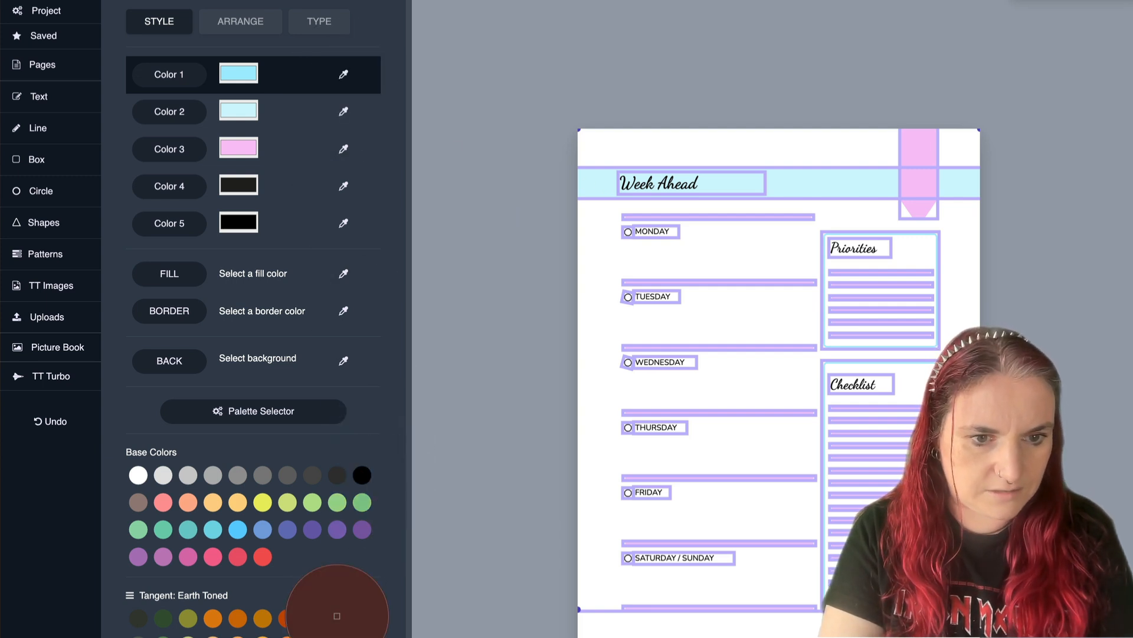
scroll(324, 590, down, 1)
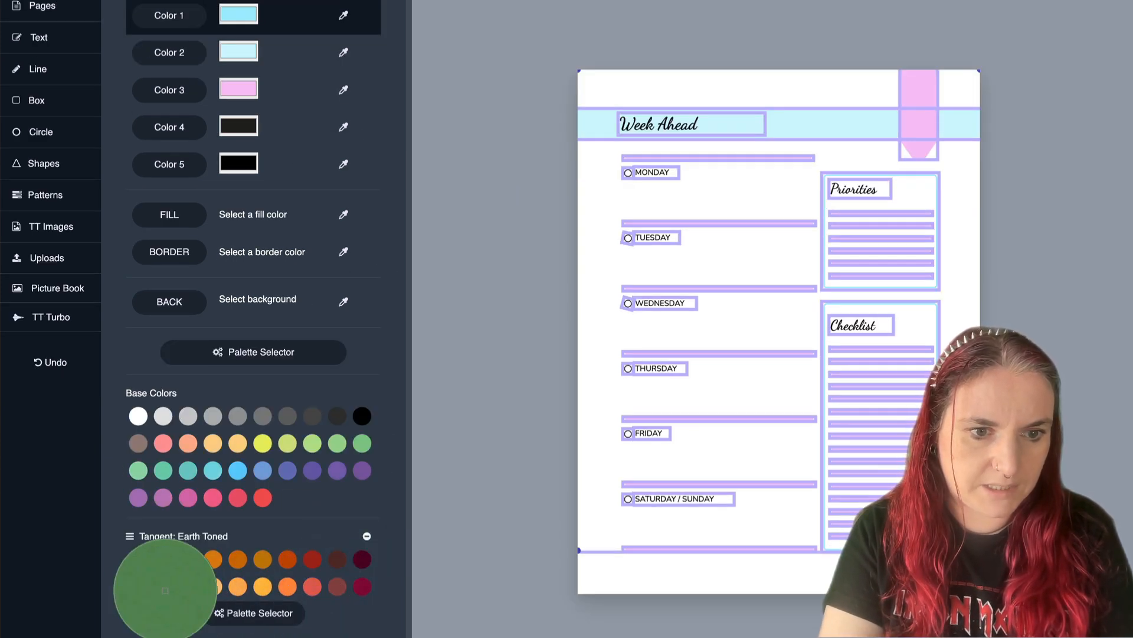
click(213, 586)
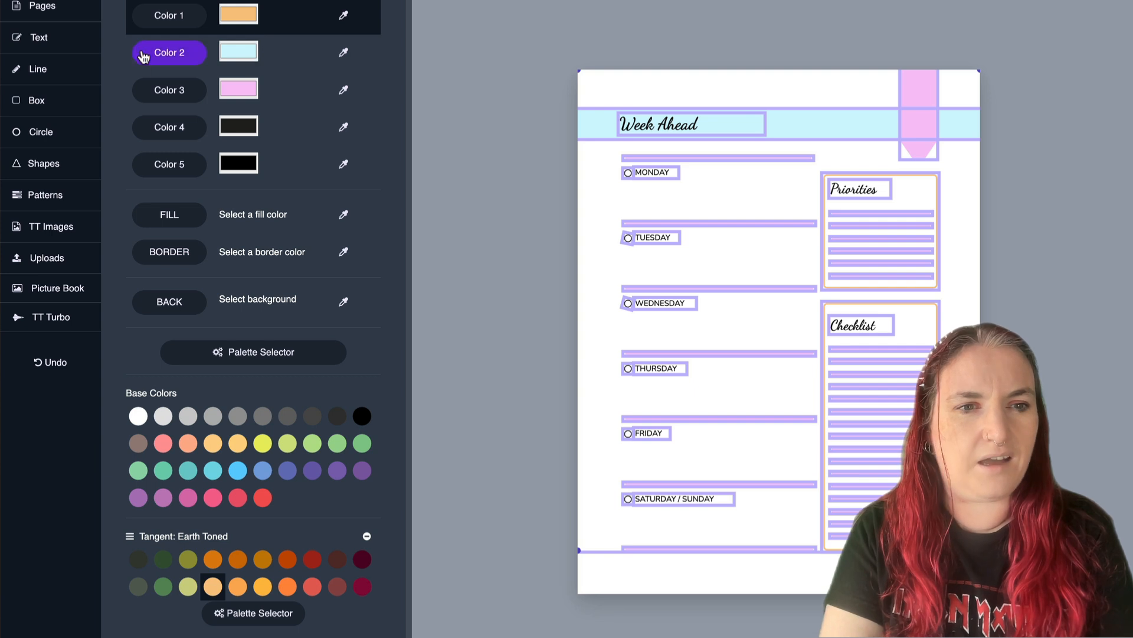
click(169, 52)
click(213, 586)
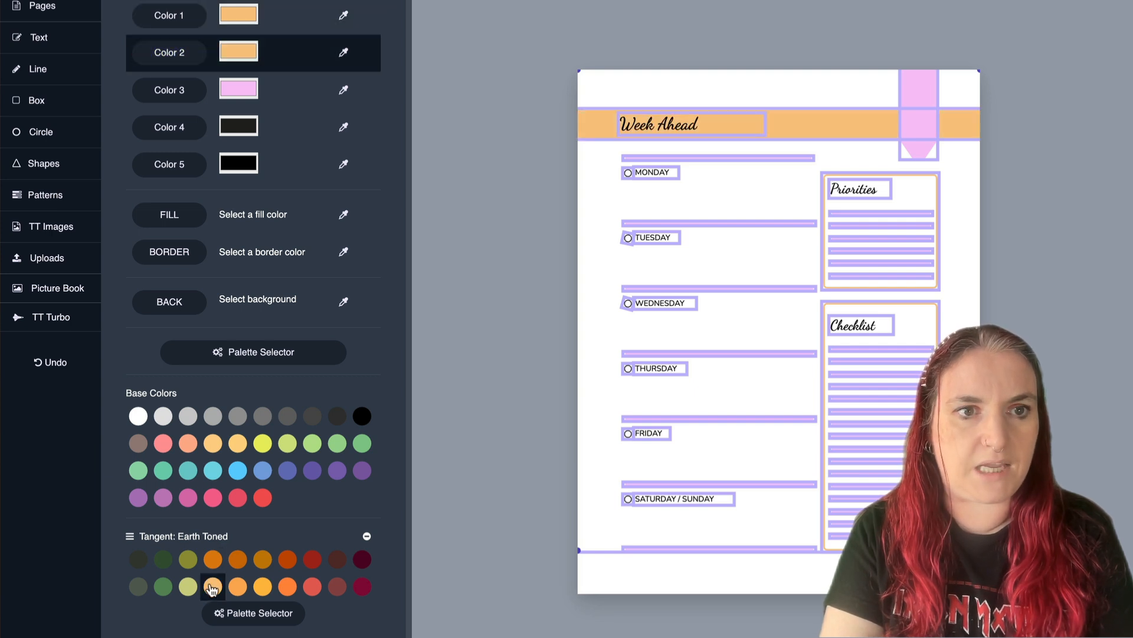
- Set Color 3 of the bookmark ribbon and ruled lines to the Earth Toned burgundy, and deselect the elements
click(175, 93)
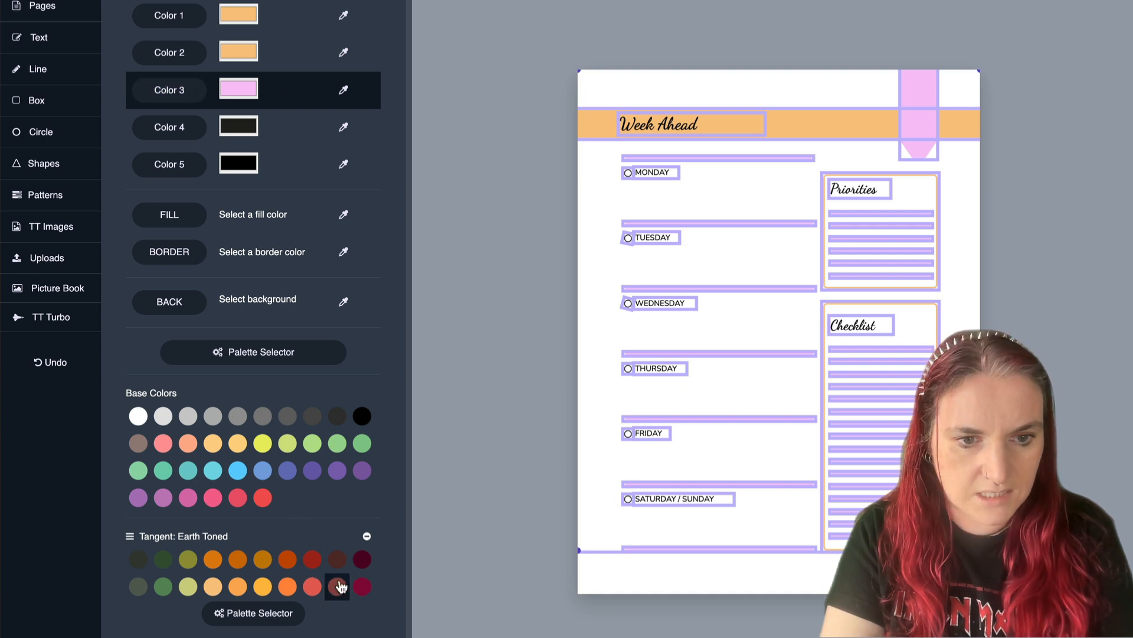
click(362, 588)
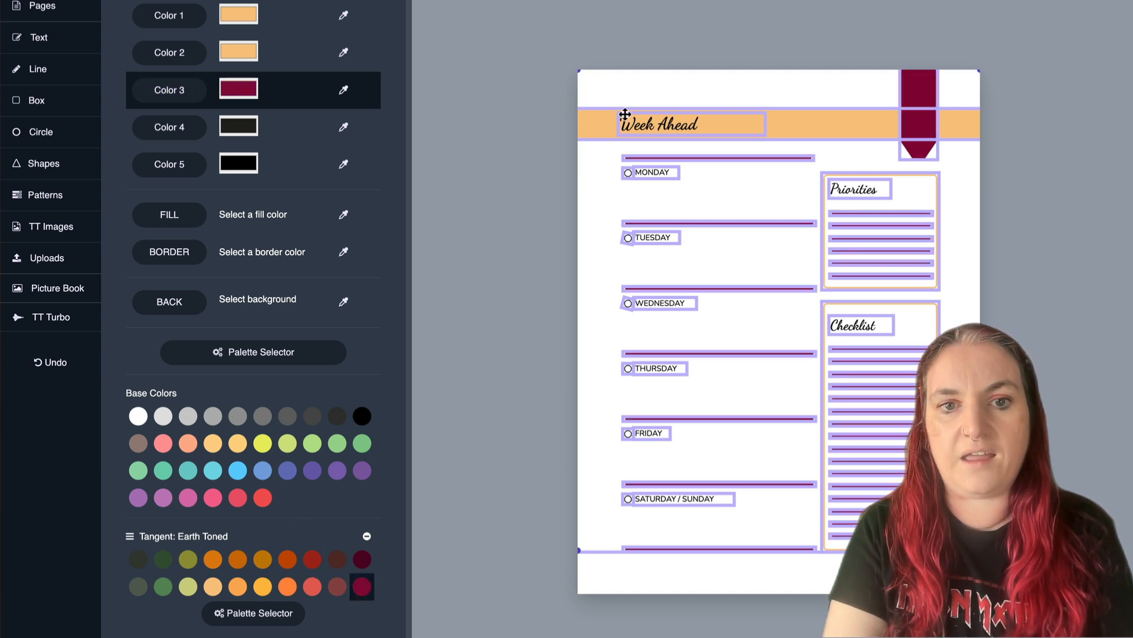
click(645, 572)
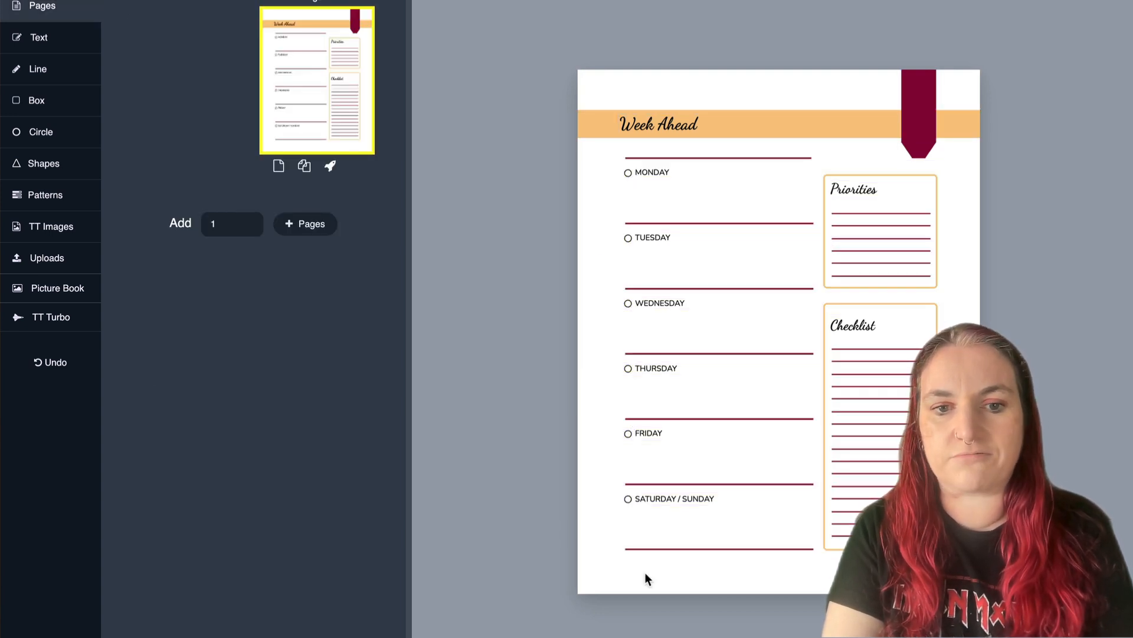
- Select all text sharing the Checklist heading's font and change it to Darker Grotesque after trying other fonts
click(867, 325)
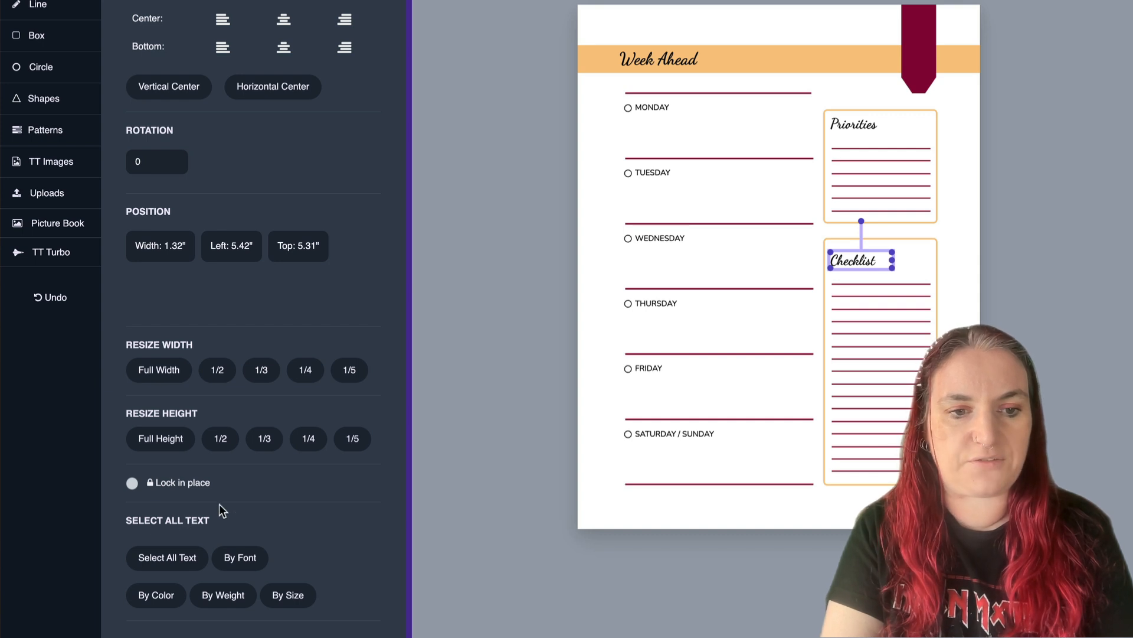
click(247, 558)
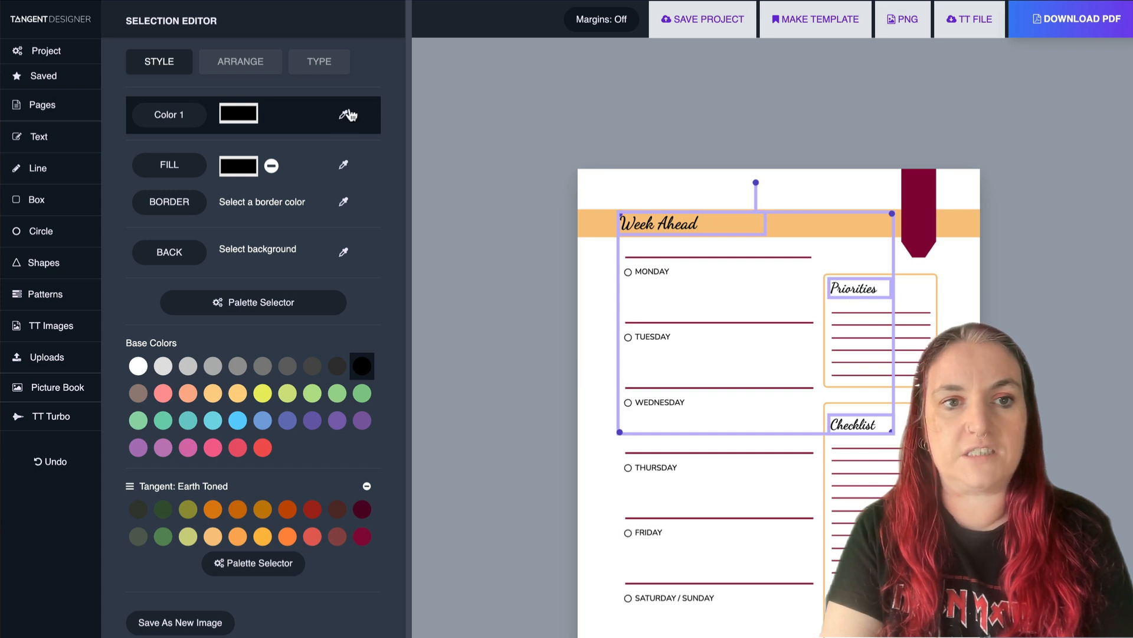
click(313, 67)
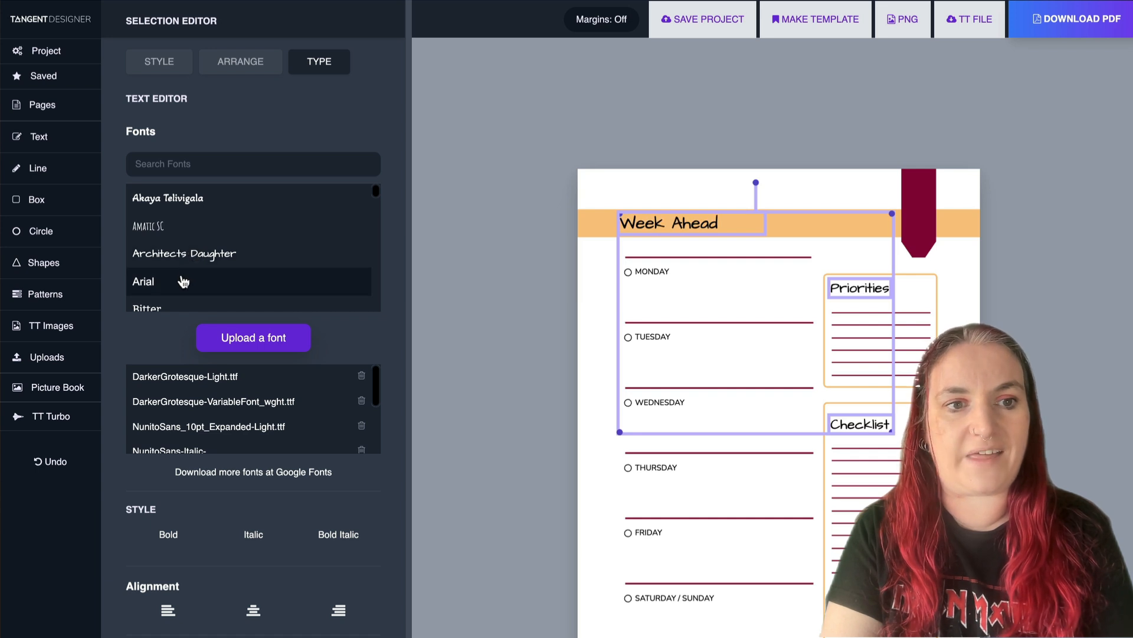
scroll(185, 276, down, 2)
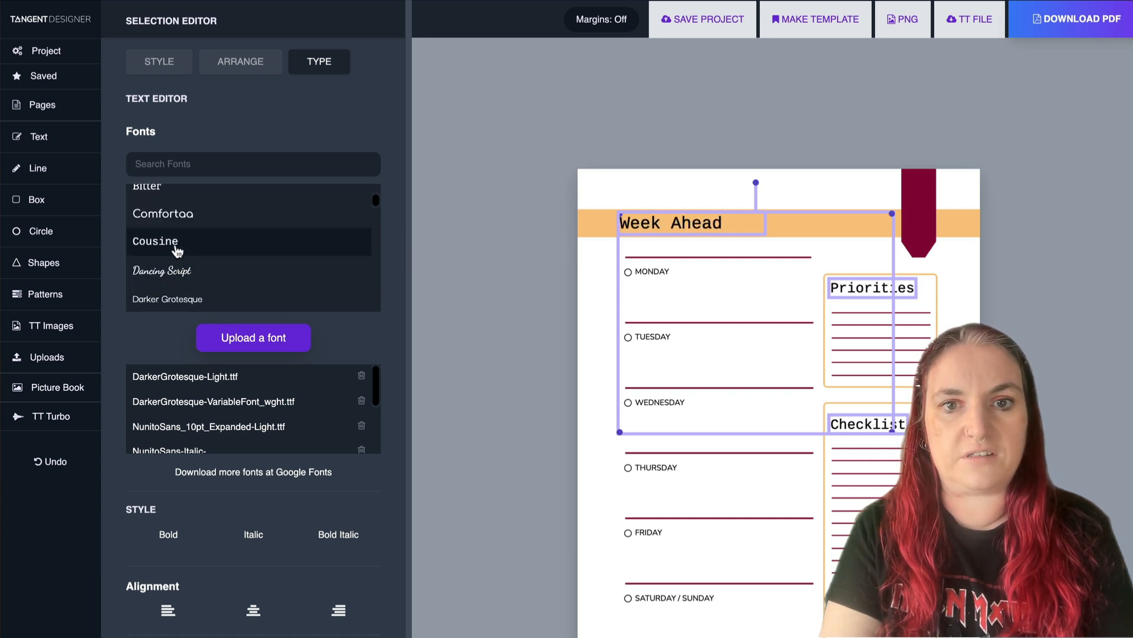
scroll(177, 251, down, 2)
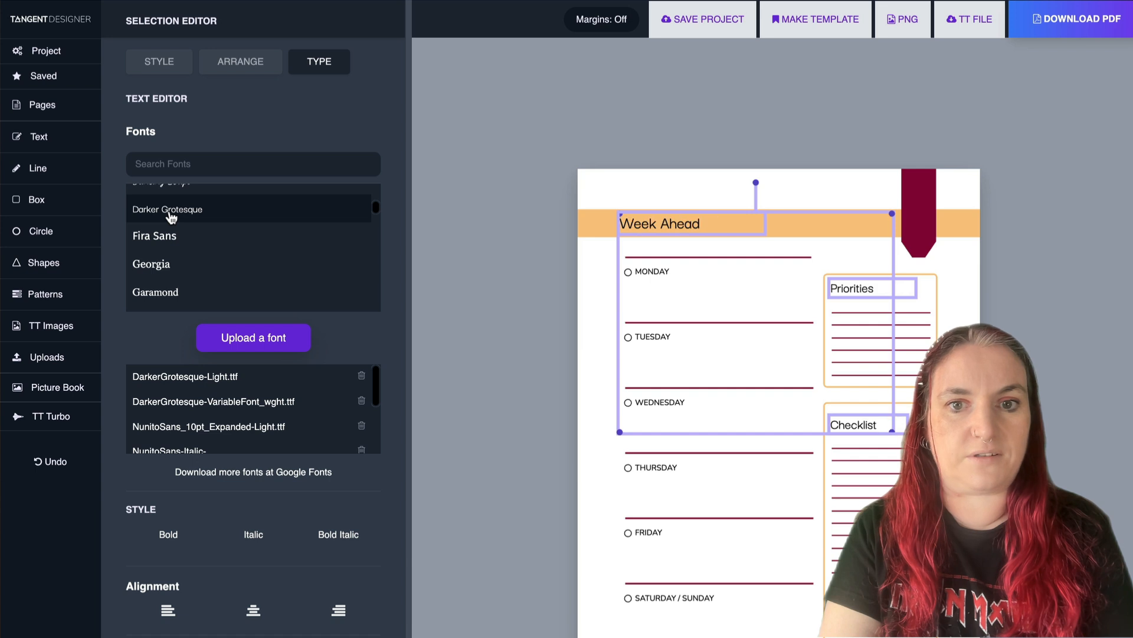
click(589, 566)
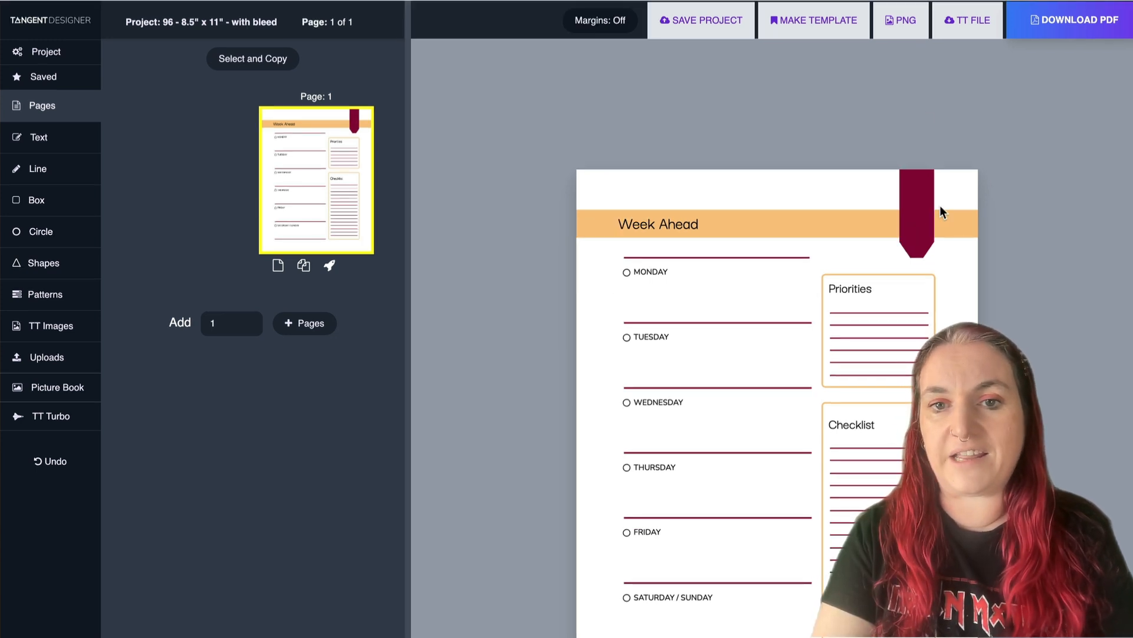
- Try replacing the bookmark ribbon with a person shape, repositioning it near the heading banner and Priorities box
click(913, 225)
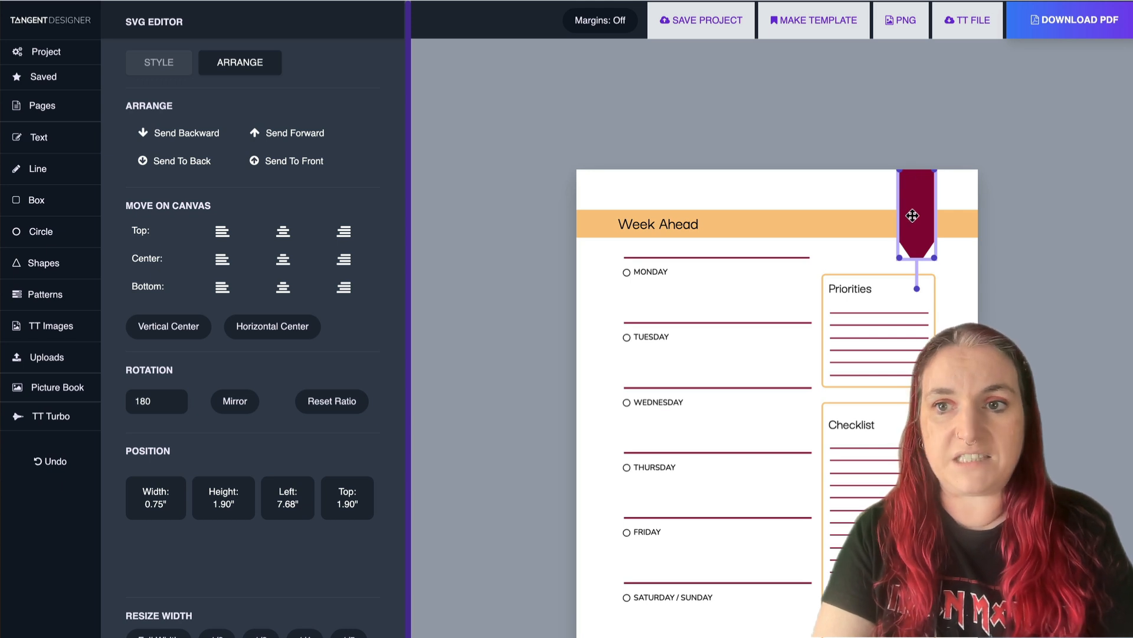
key(Delete)
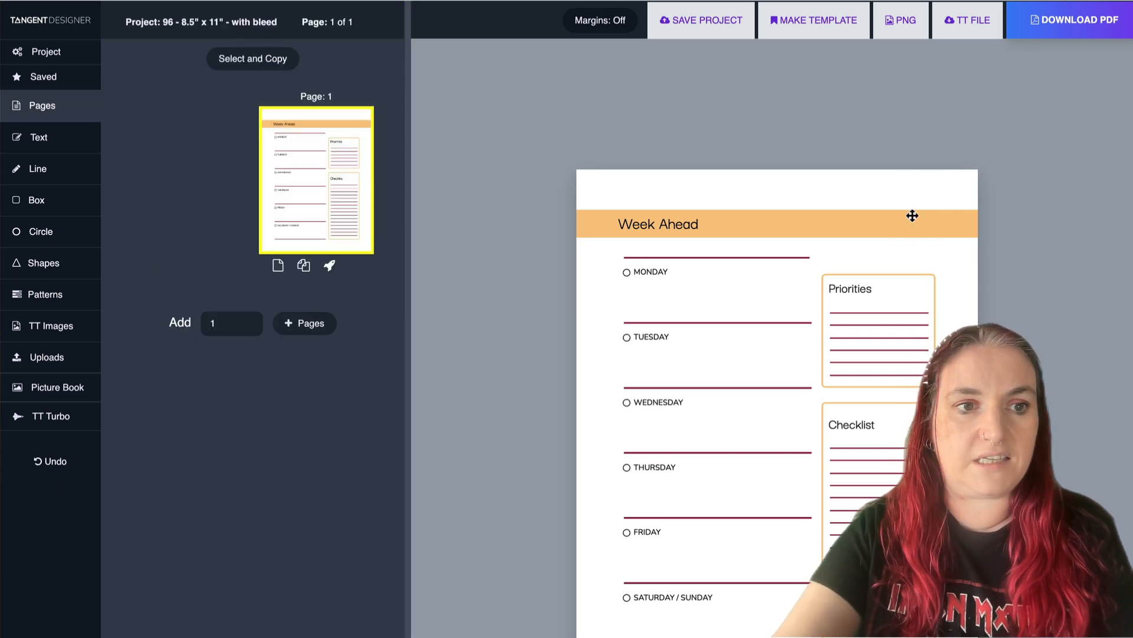
click(62, 258)
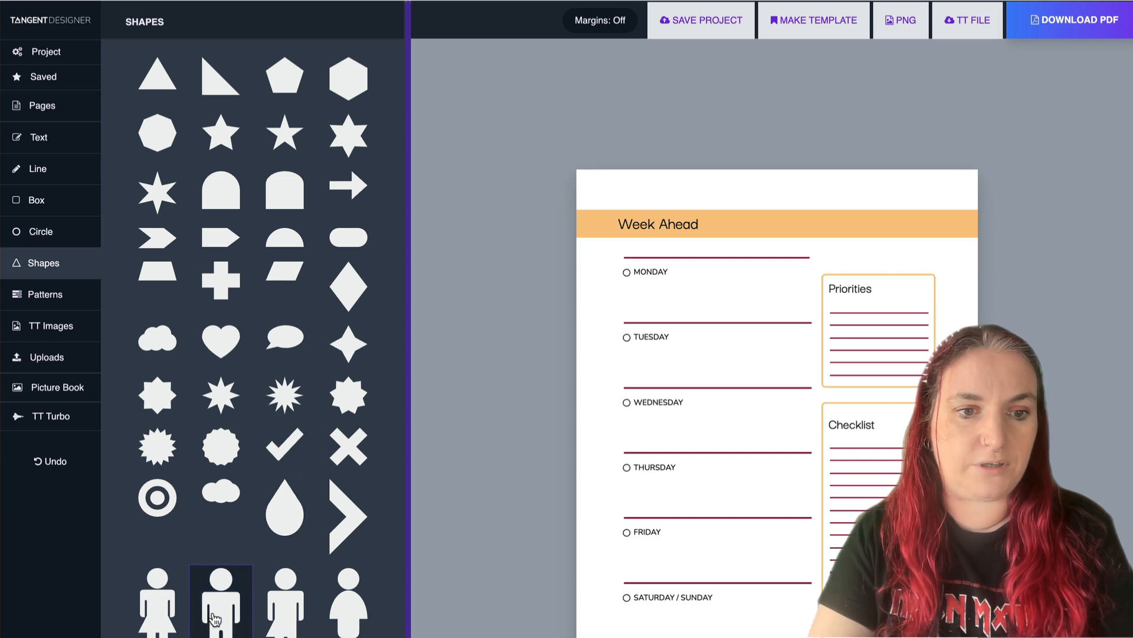
click(178, 620)
drag(702, 354, 924, 288)
drag(878, 319, 901, 264)
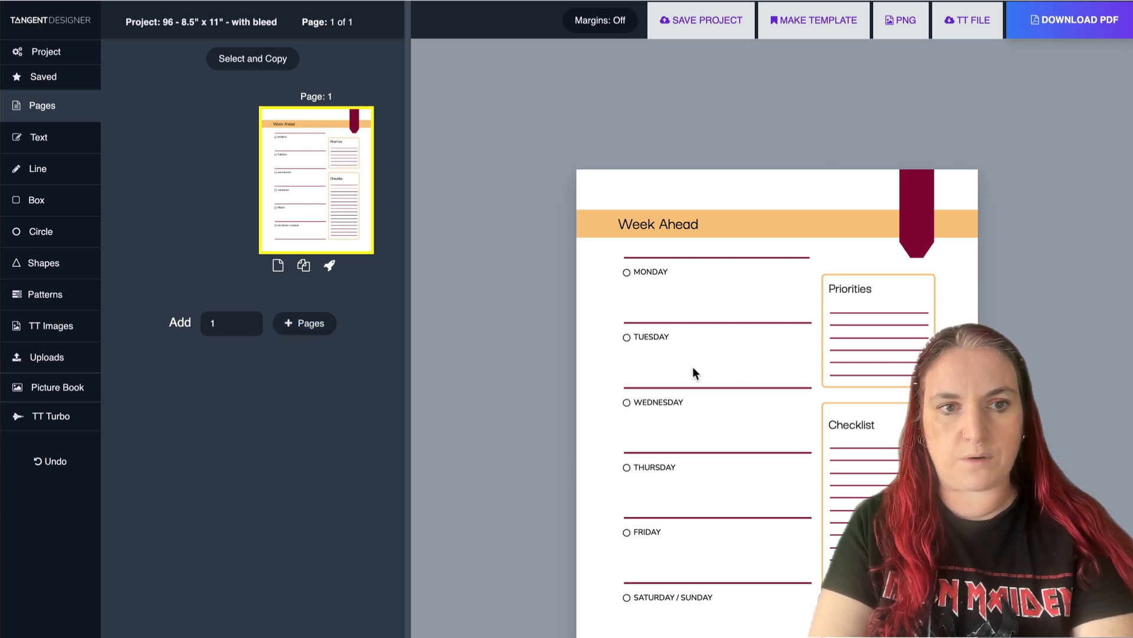
- Browse the presets, templates and saved pages, and add the saved Habit Tracker page to the project
click(312, 325)
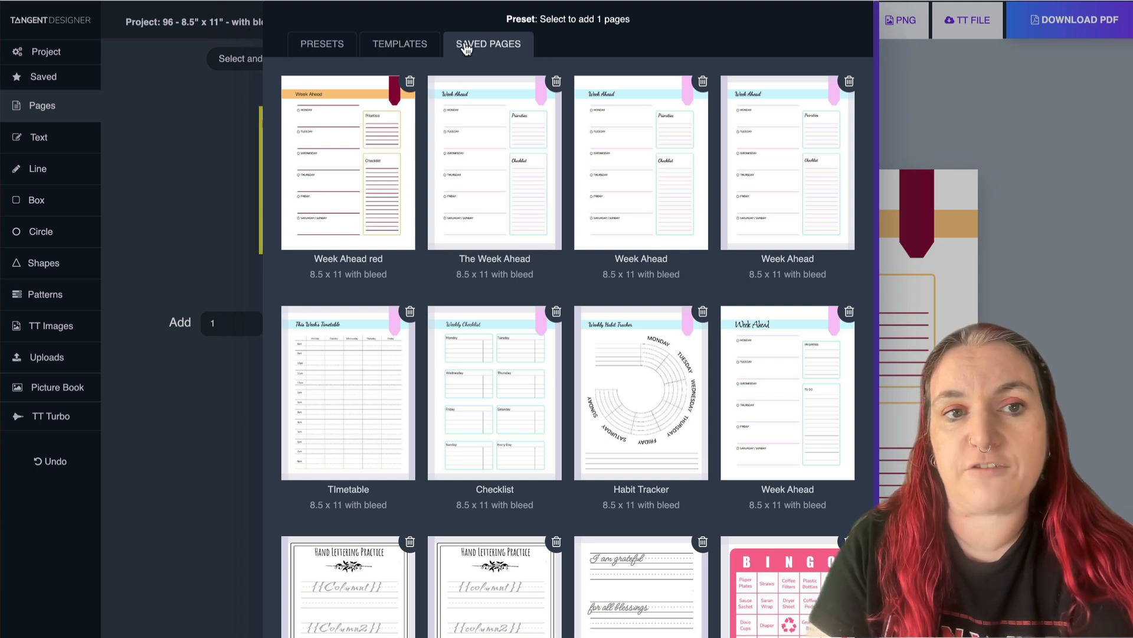
click(330, 41)
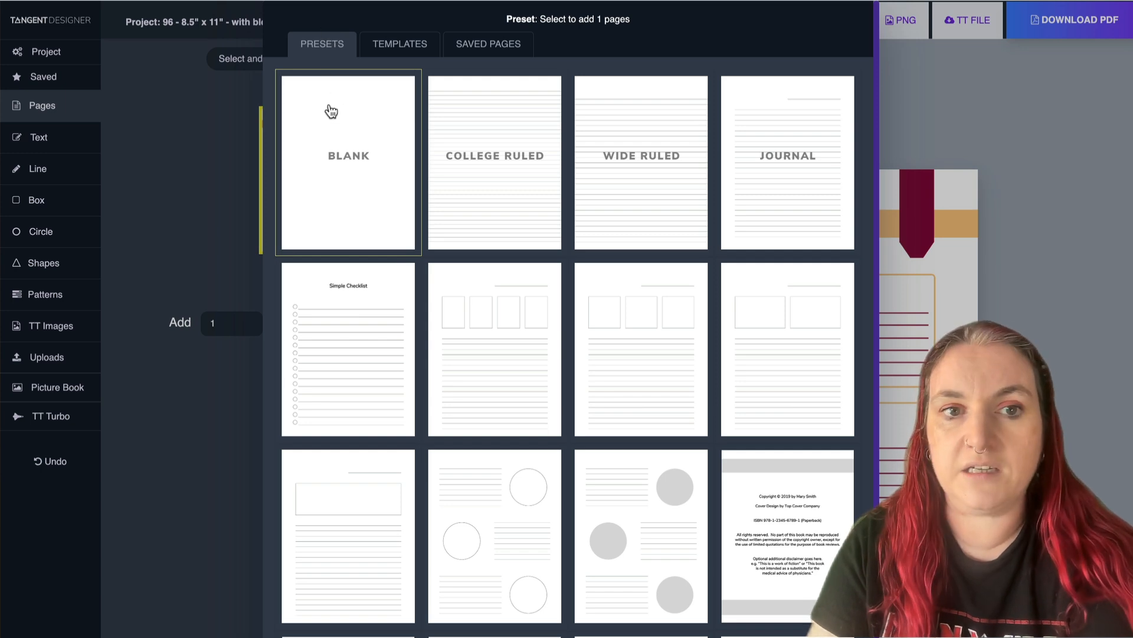
click(397, 43)
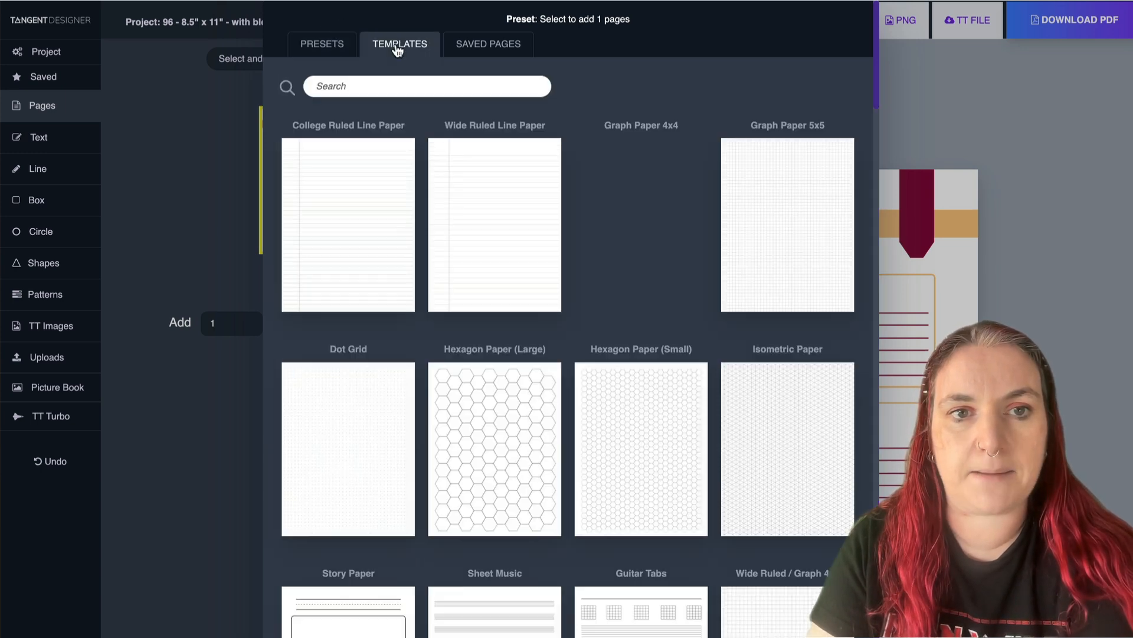
click(466, 48)
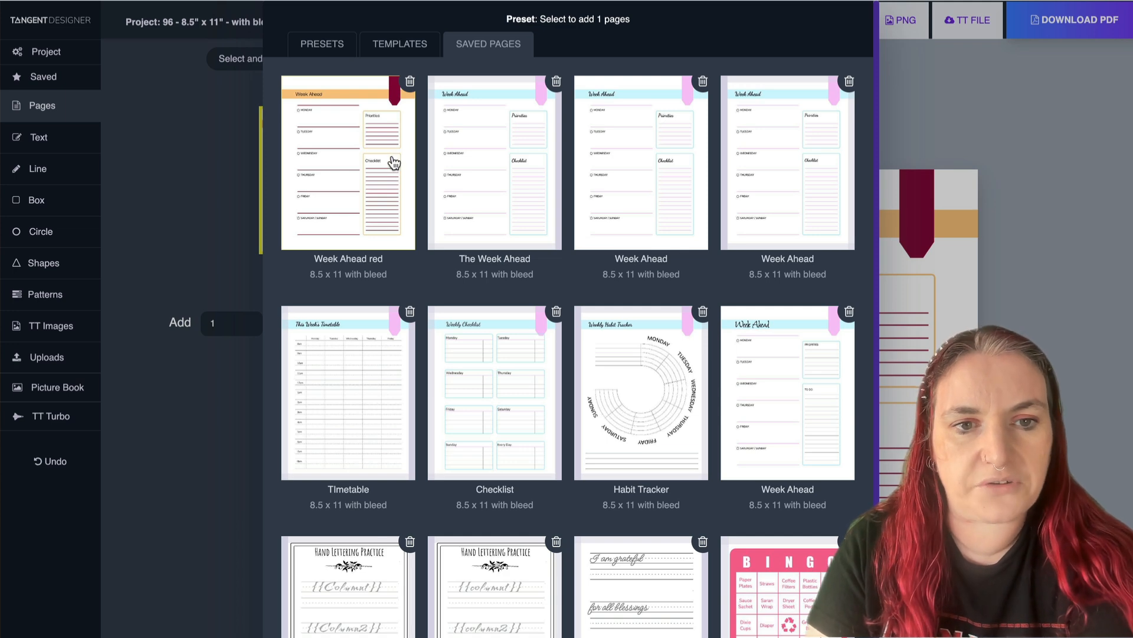
scroll(413, 171, down, 1)
click(656, 318)
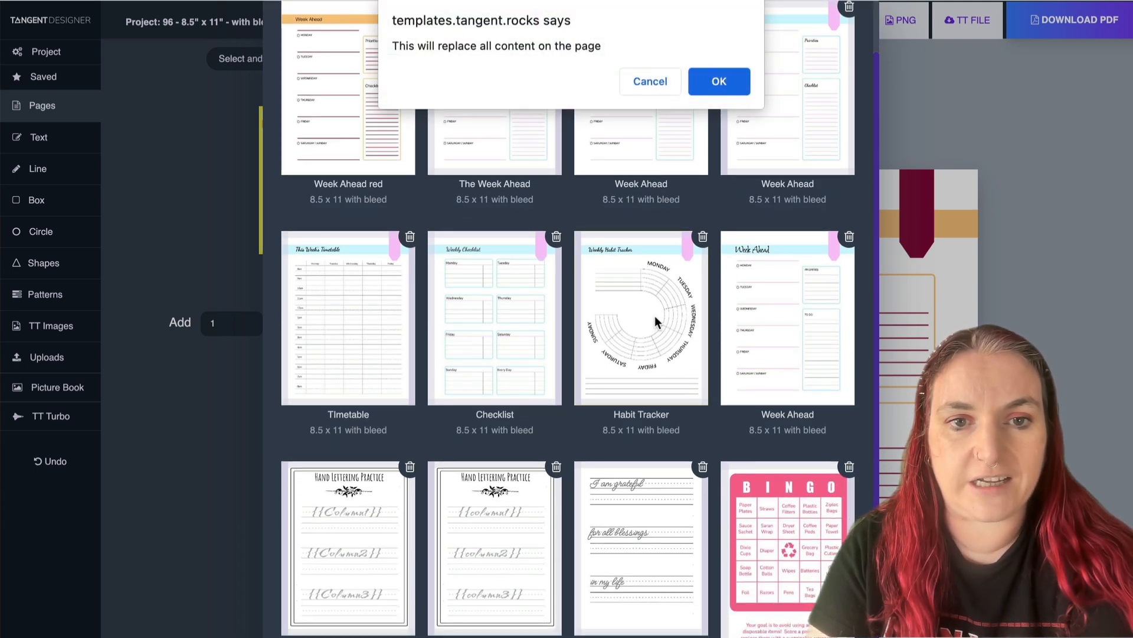
key(Return)
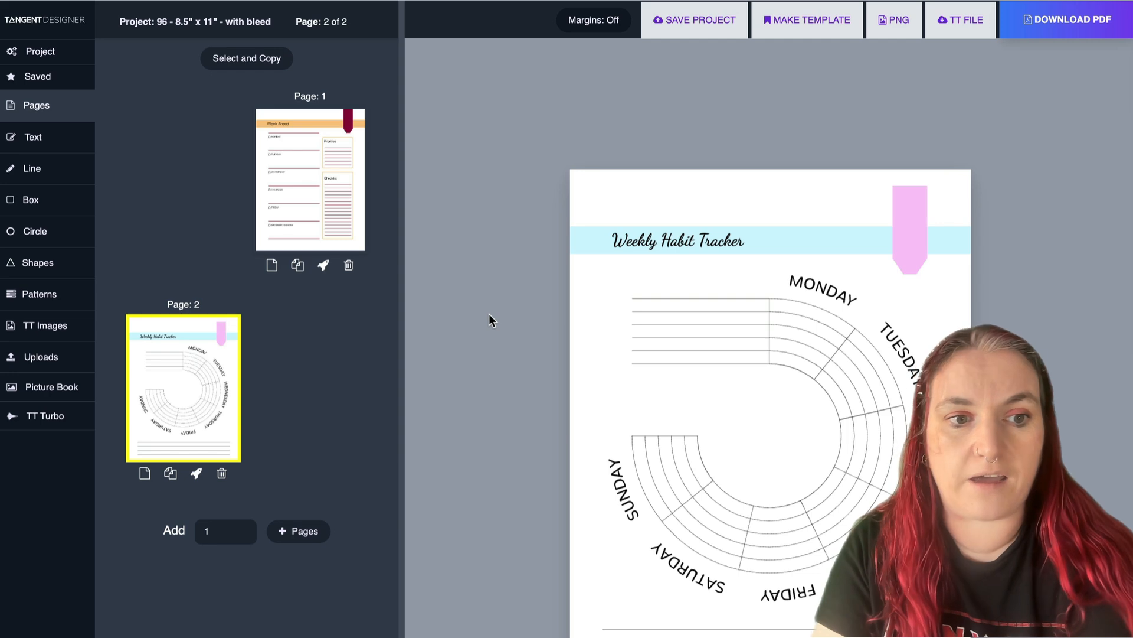
- Search the page templates for "mea" and dismiss the page picker without adding a page
click(299, 535)
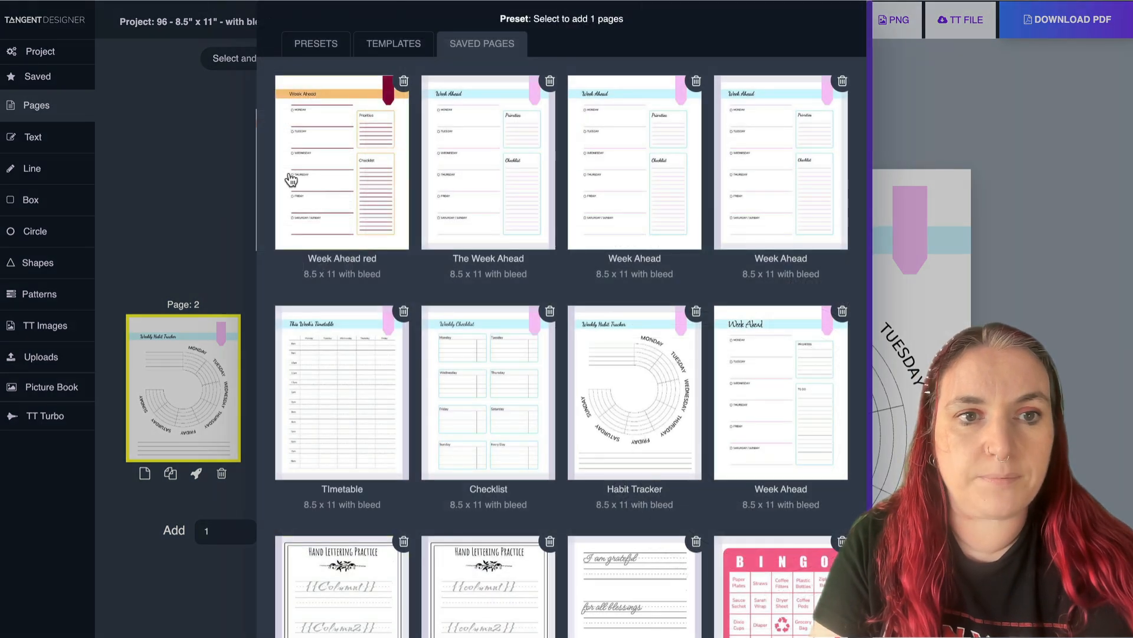
click(314, 52)
click(392, 43)
click(442, 86)
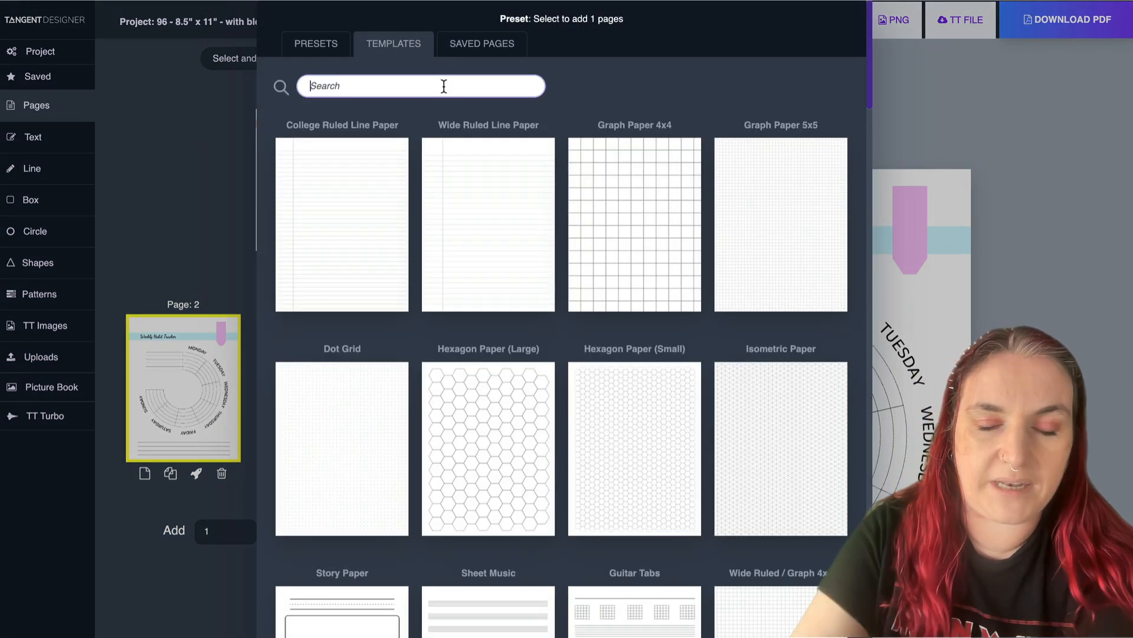
text(mea)
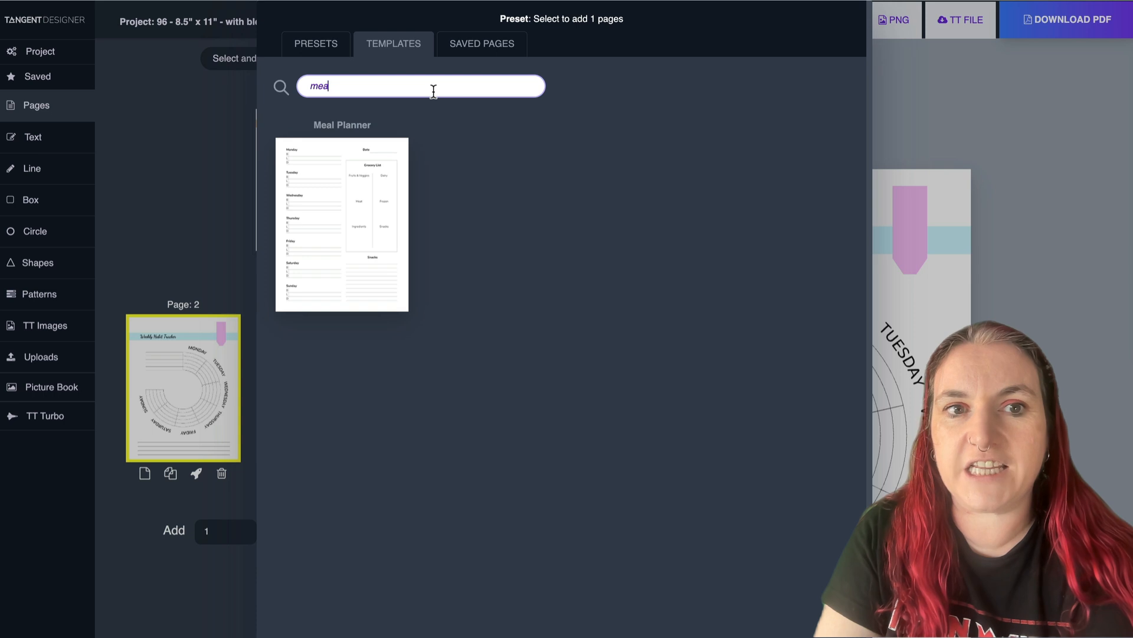
click(161, 137)
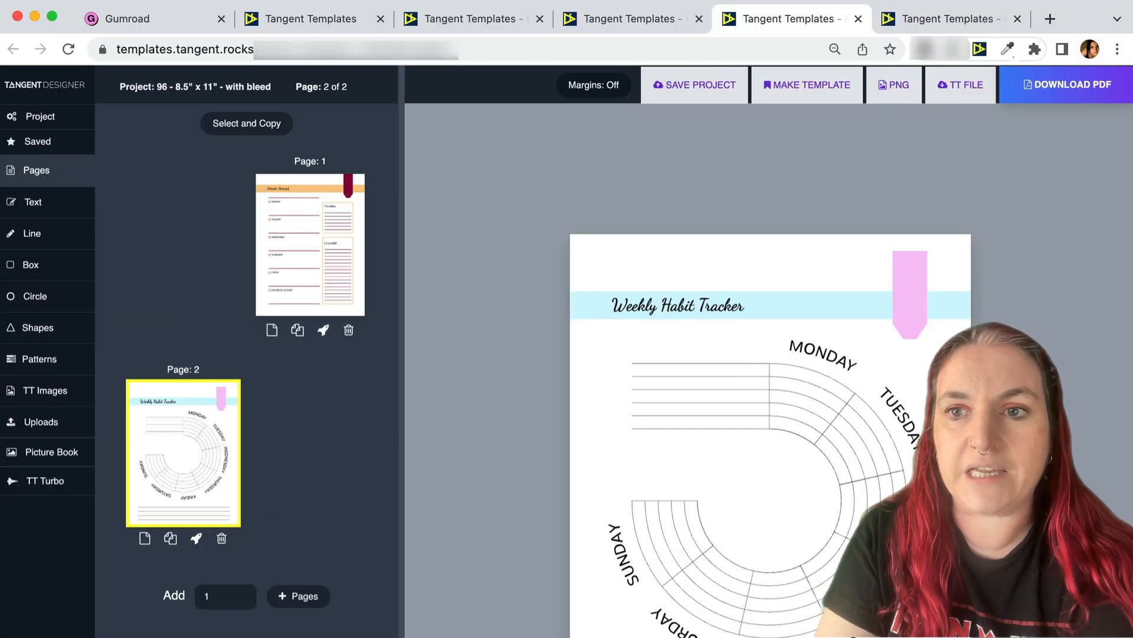
- Switch to the Weekly Template Demo project in the other browser tab and open its Meal Planner page
click(987, 20)
scroll(205, 434, up, 10)
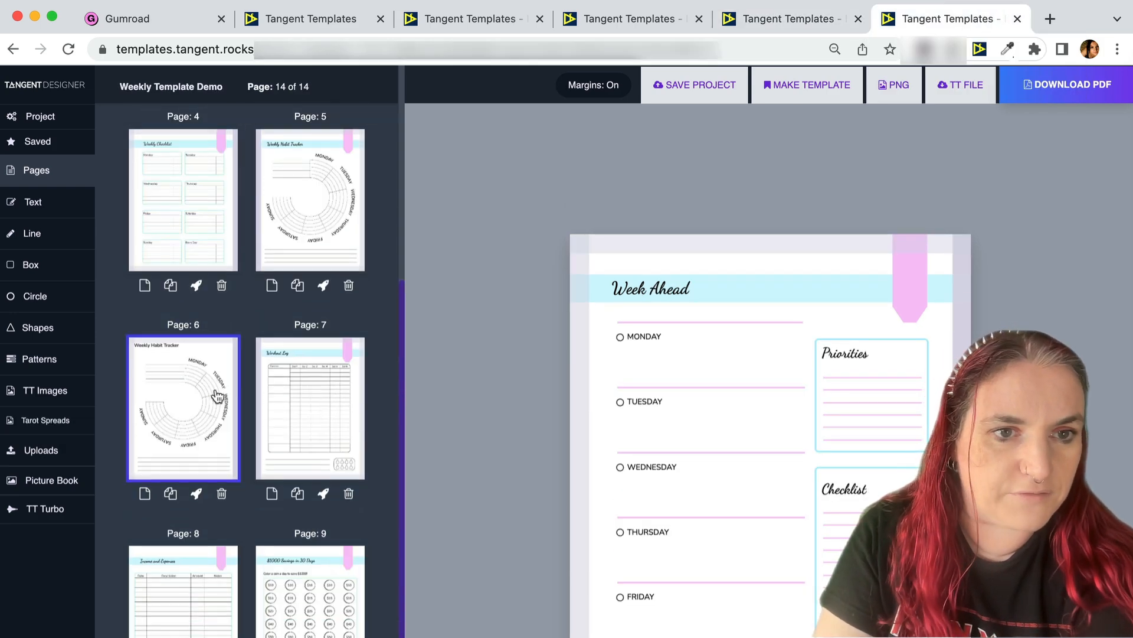
scroll(222, 367, up, 5)
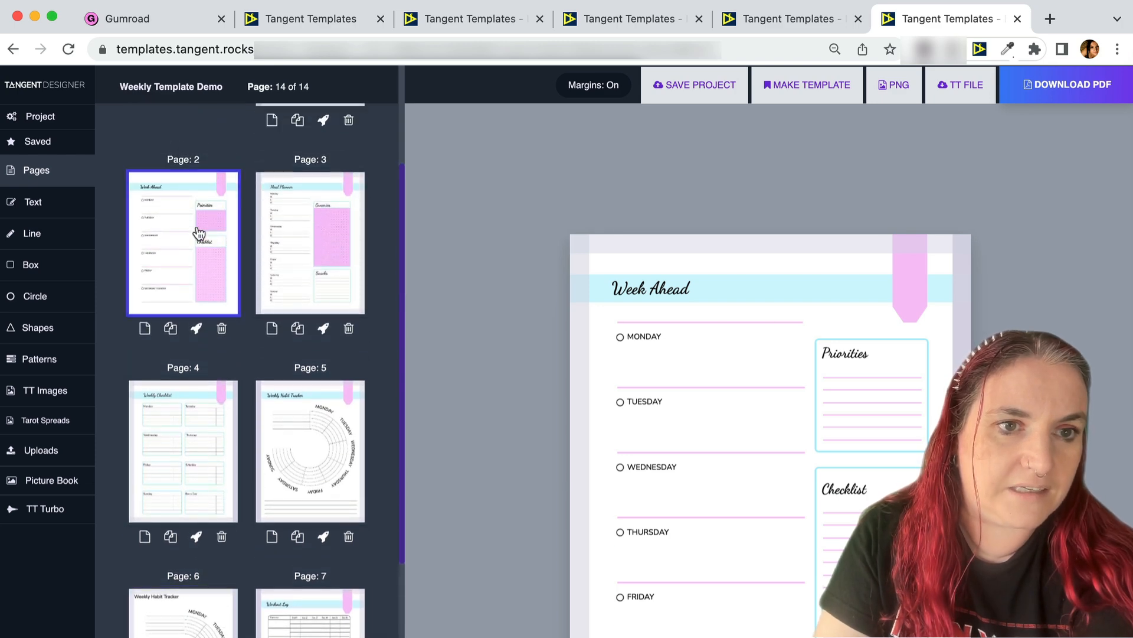
click(287, 217)
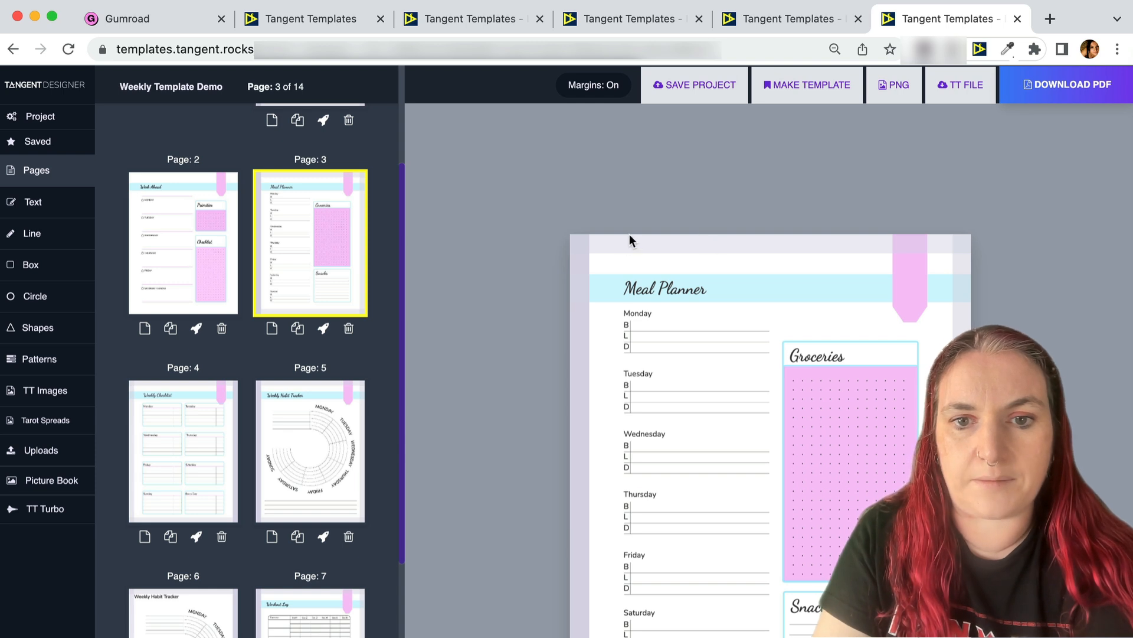
- Save the open page as a reusable template named Meal Planner
click(834, 88)
click(589, 486)
text(Meal Planner)
click(571, 542)
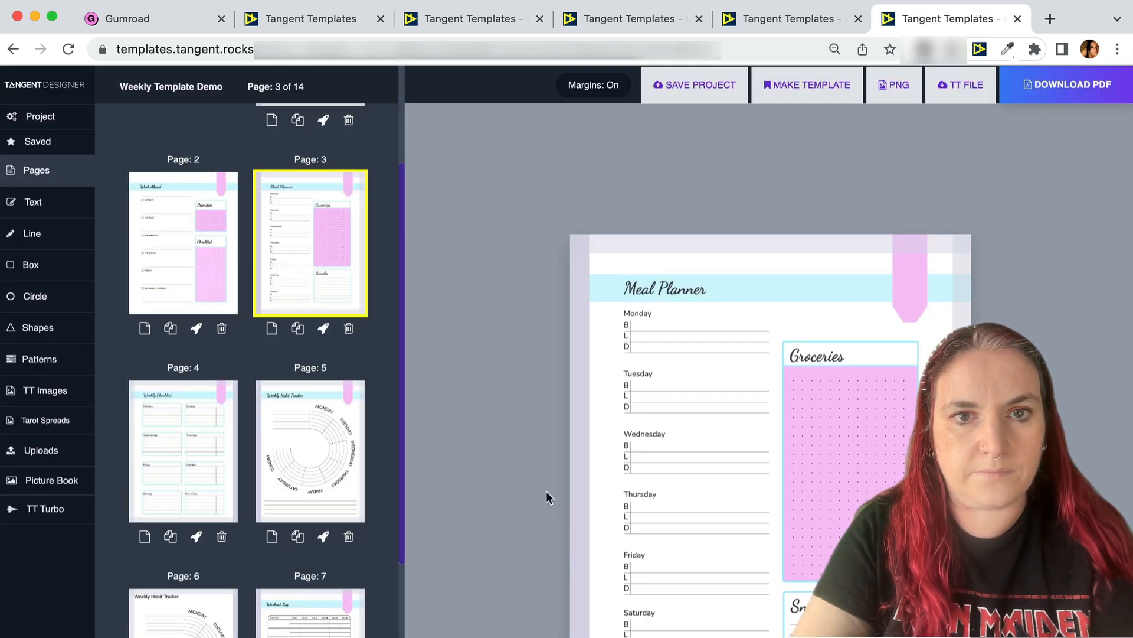
- Return to the 96 - 8.5" x 11" project and add the saved Meal Planner page to it
click(640, 23)
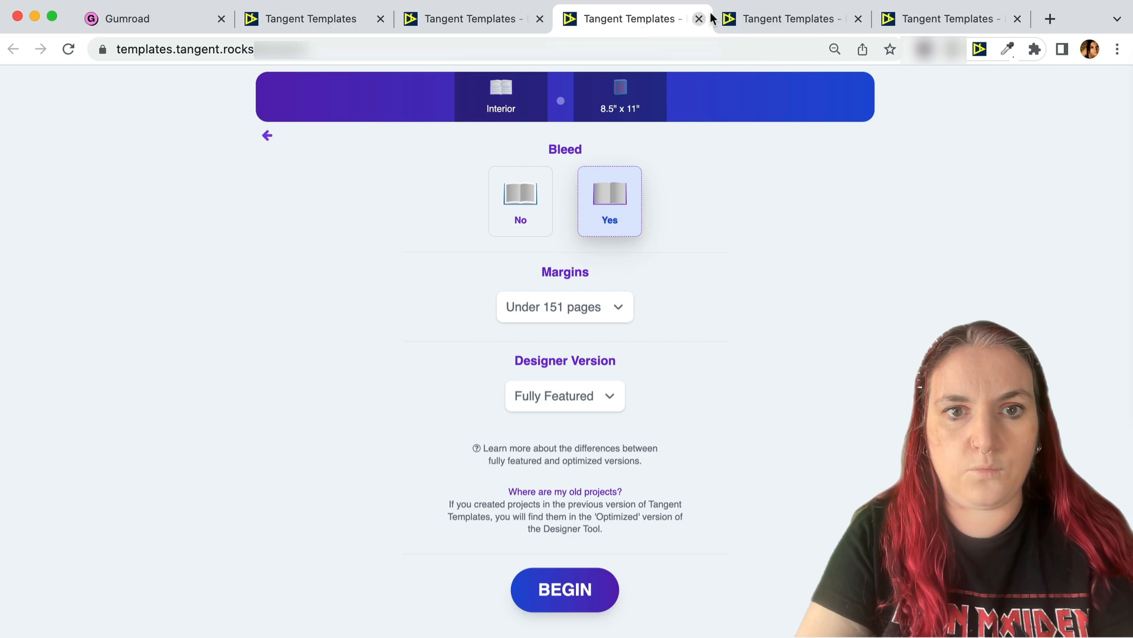
click(798, 18)
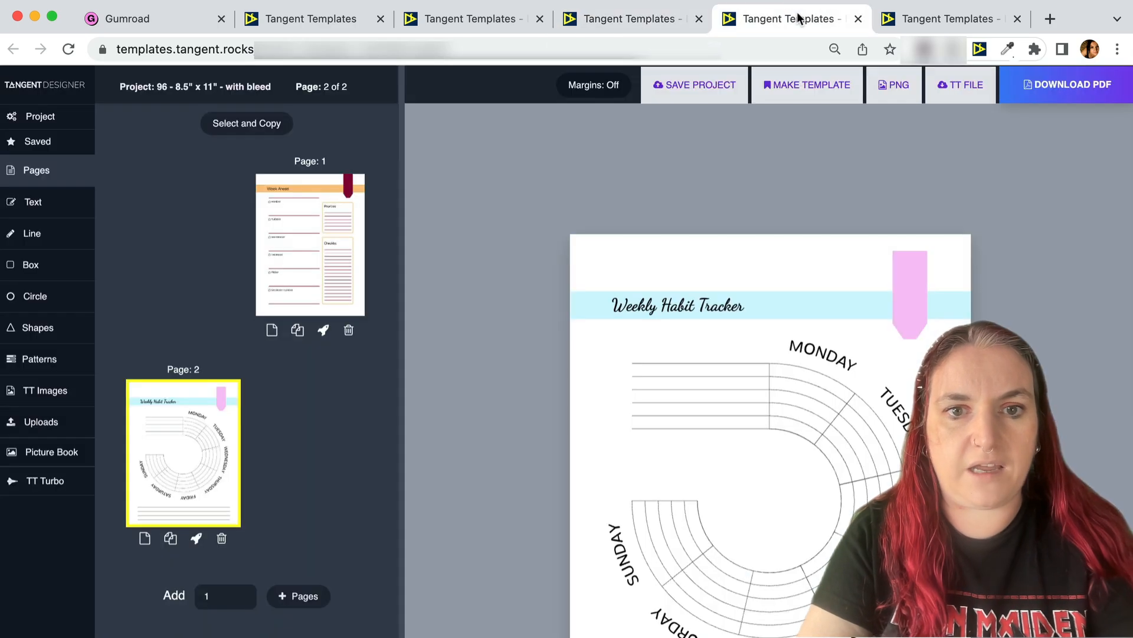
click(295, 596)
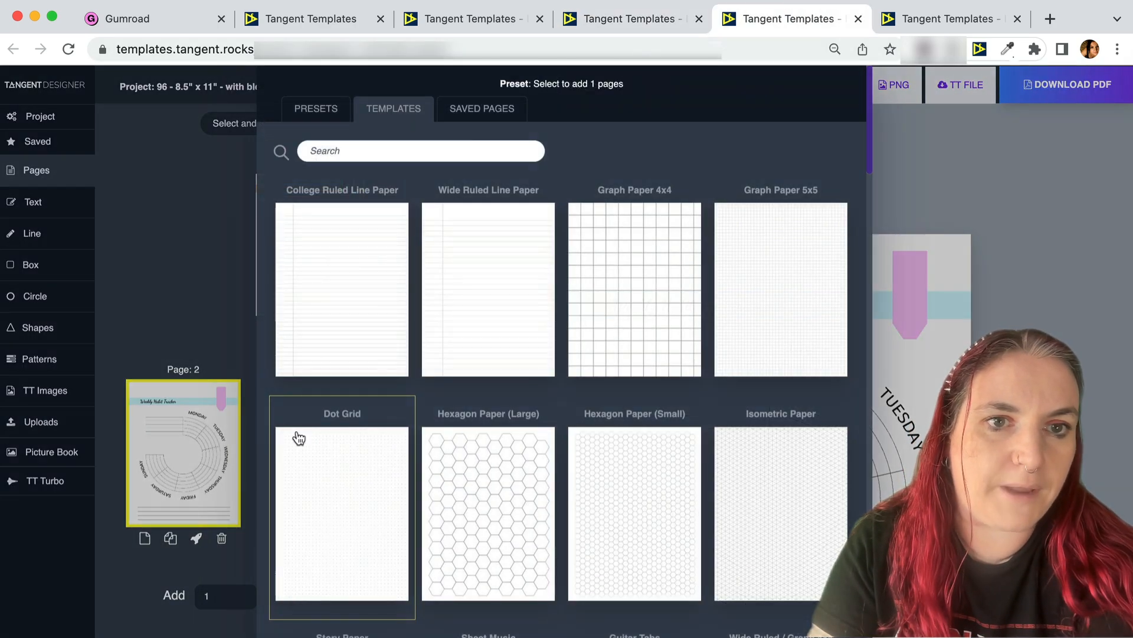
click(482, 110)
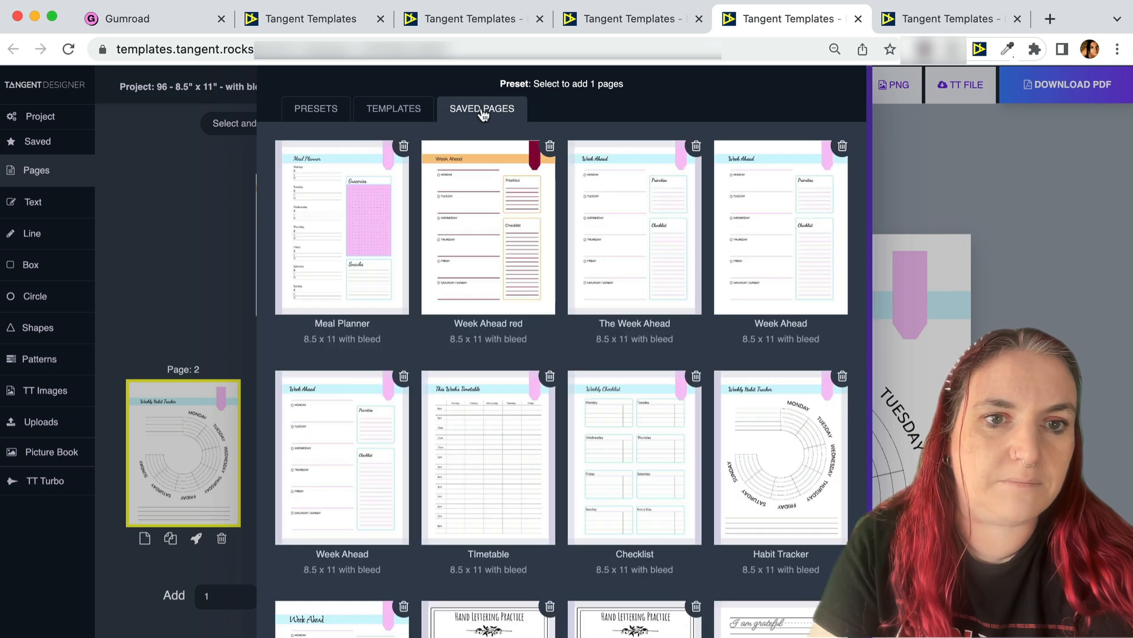
click(338, 208)
click(711, 147)
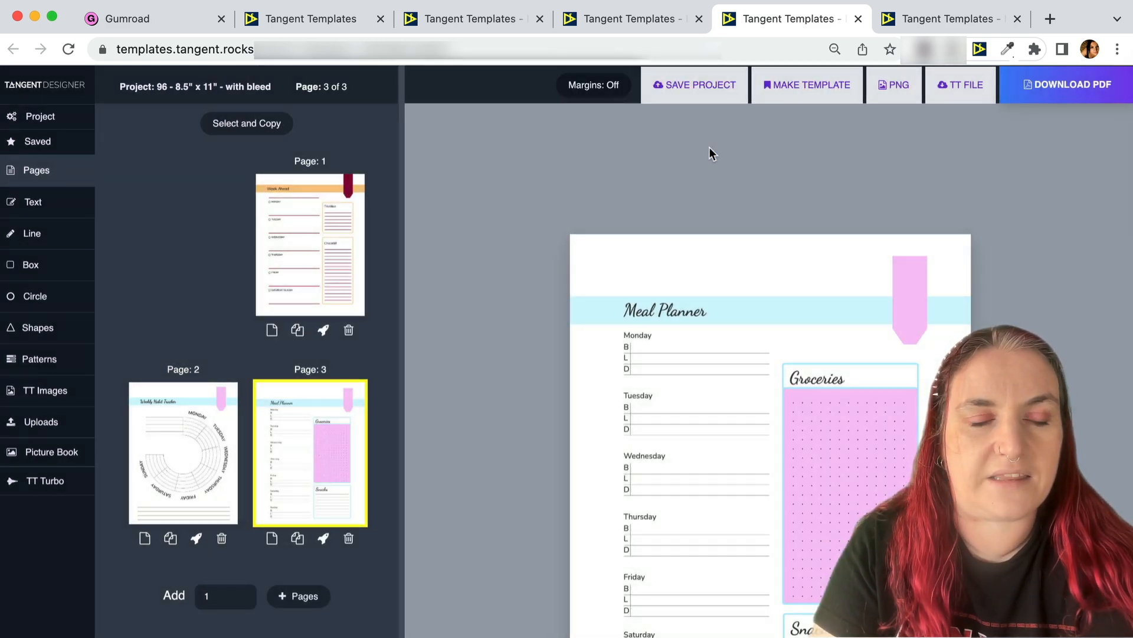
- Align the grouped Weekly Habit Tracker content on page 2 to the top center of the canvas and ungroup it
click(344, 249)
click(183, 453)
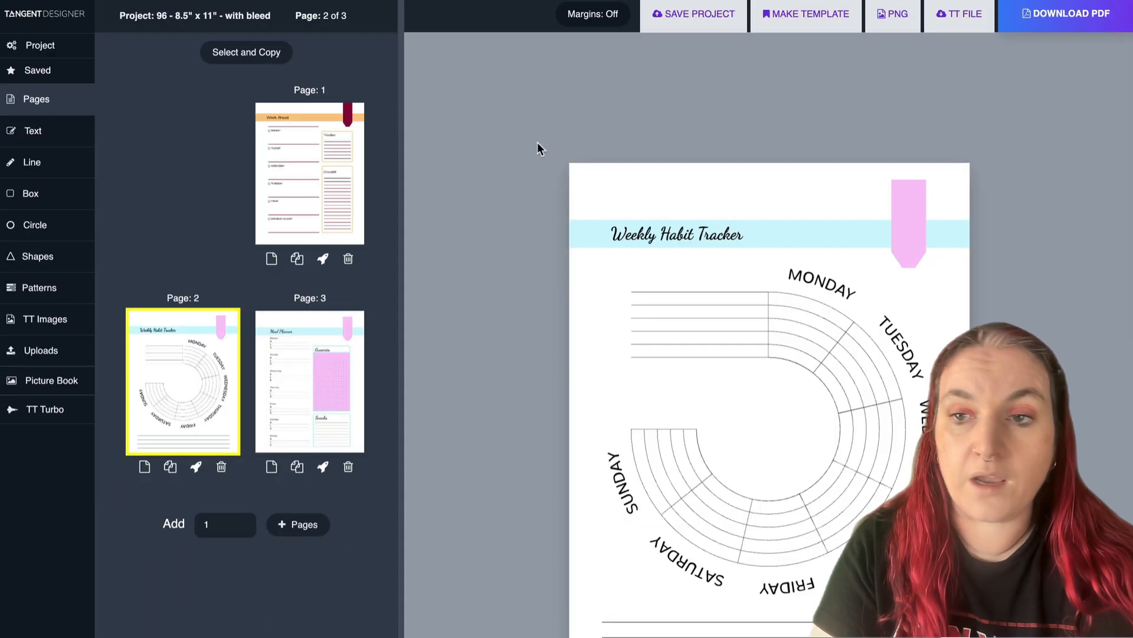
click(686, 224)
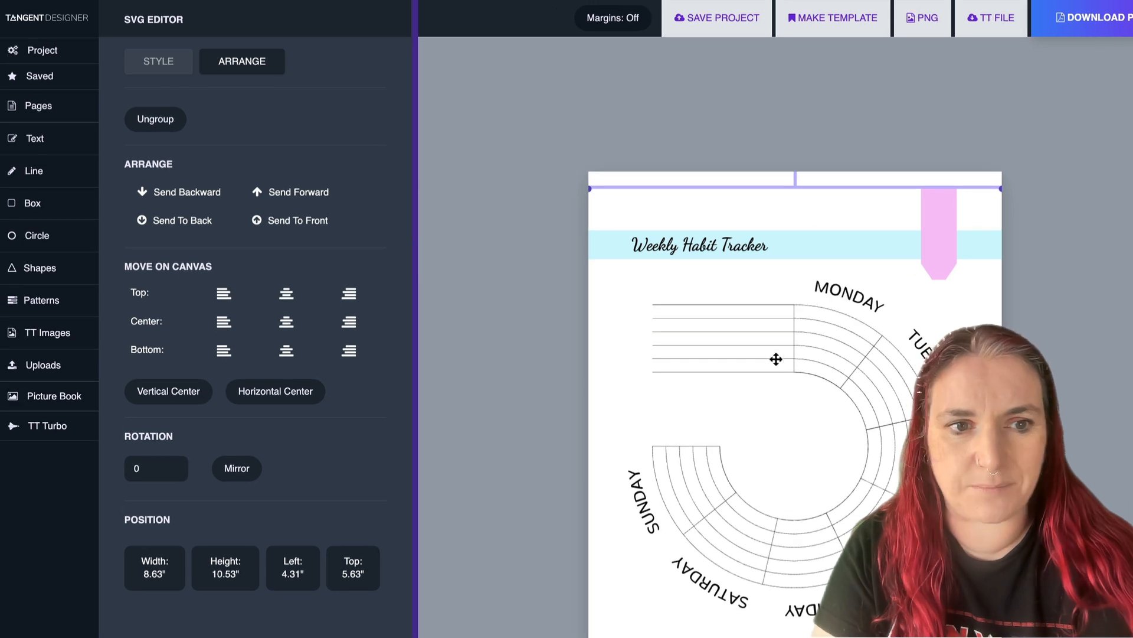
click(303, 297)
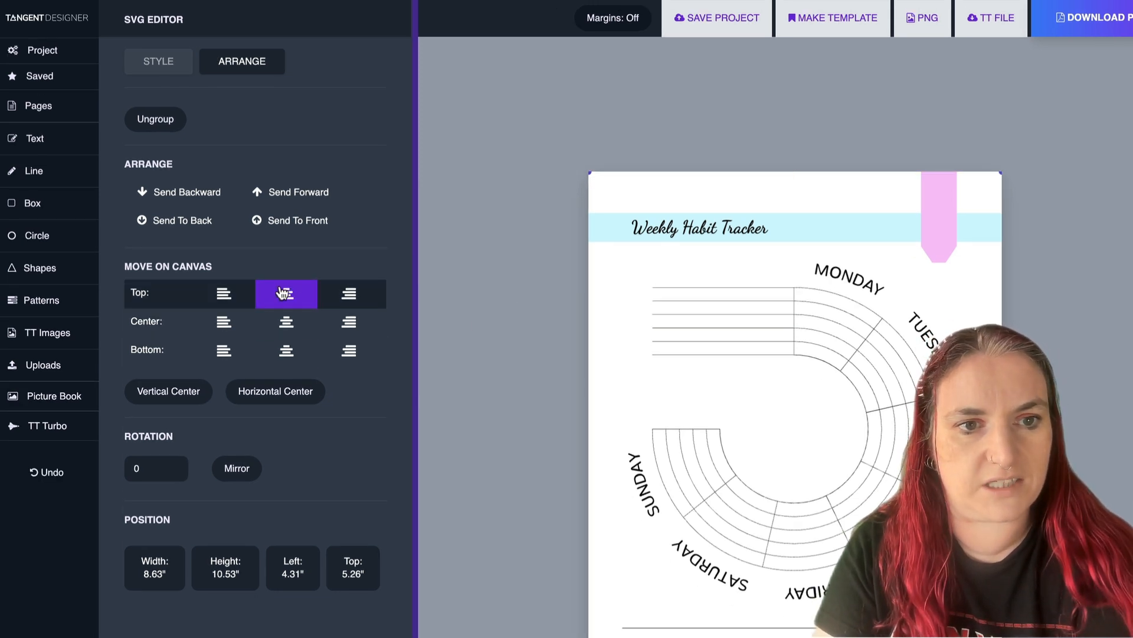
click(161, 114)
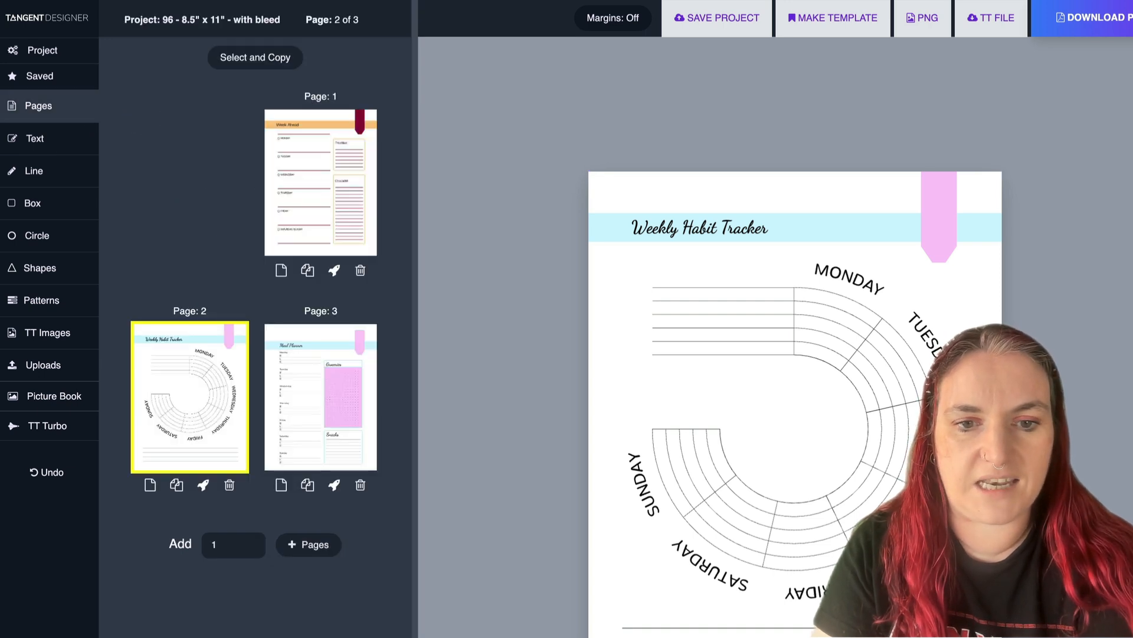
- Select the heading, banner, ribbon and tracker elements together and set Color 1 to the Earth Toned light orange
drag(654, 252, 986, 186)
click(154, 66)
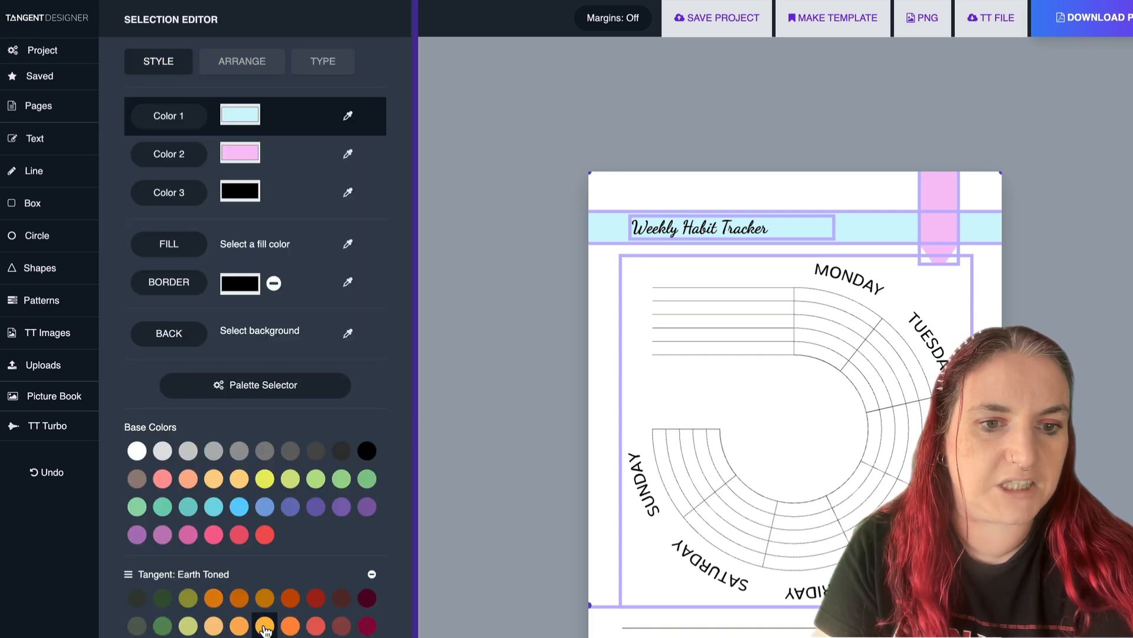
click(242, 114)
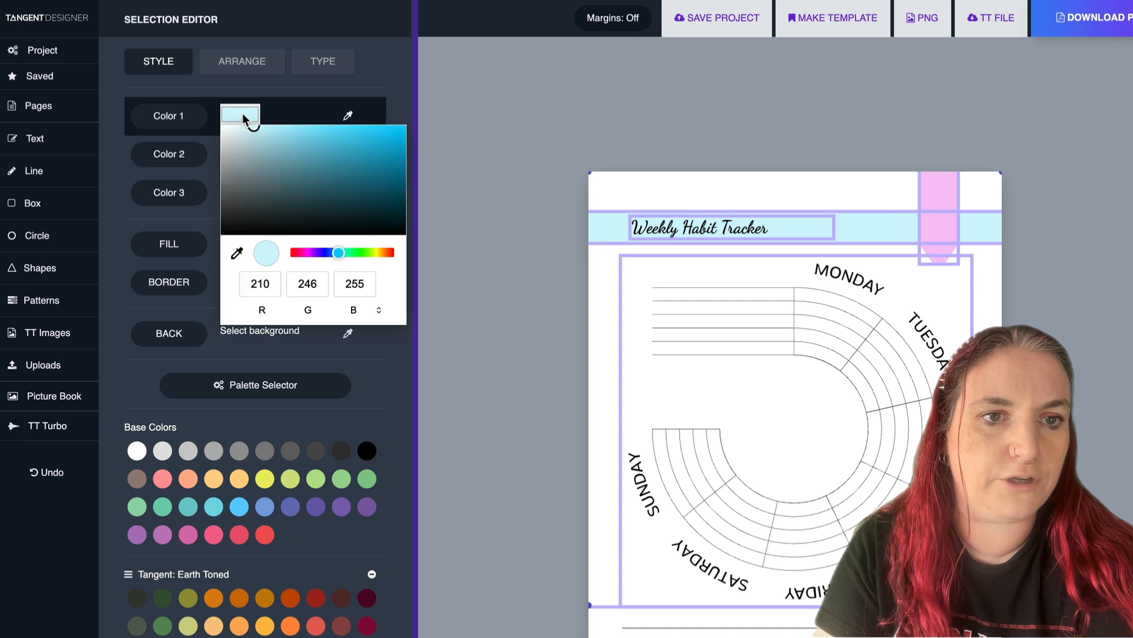
click(179, 120)
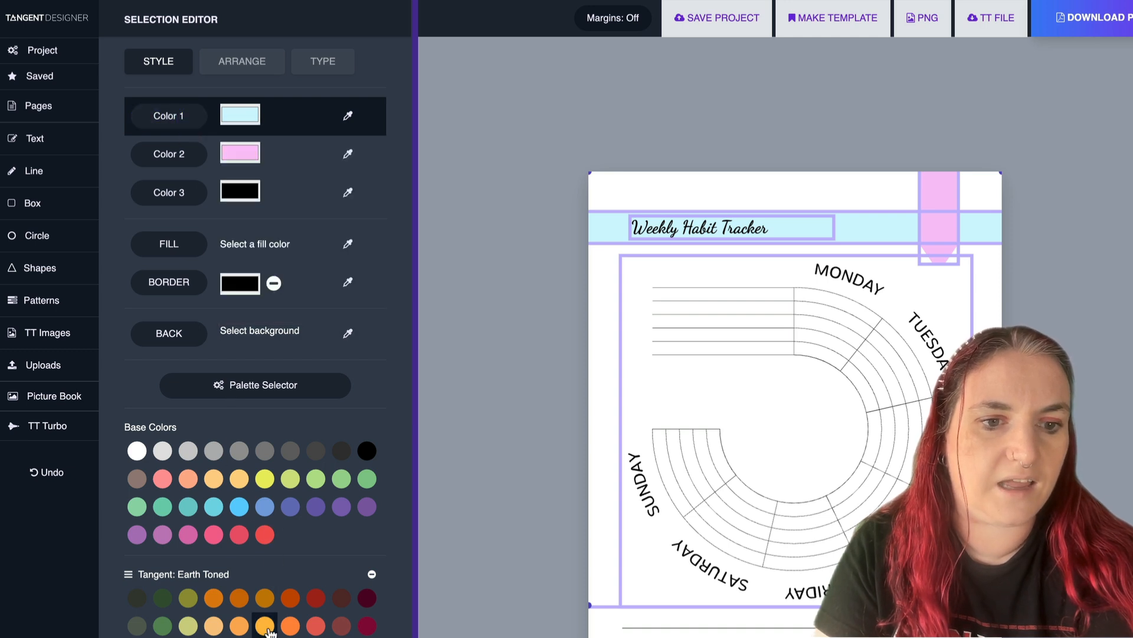
click(222, 631)
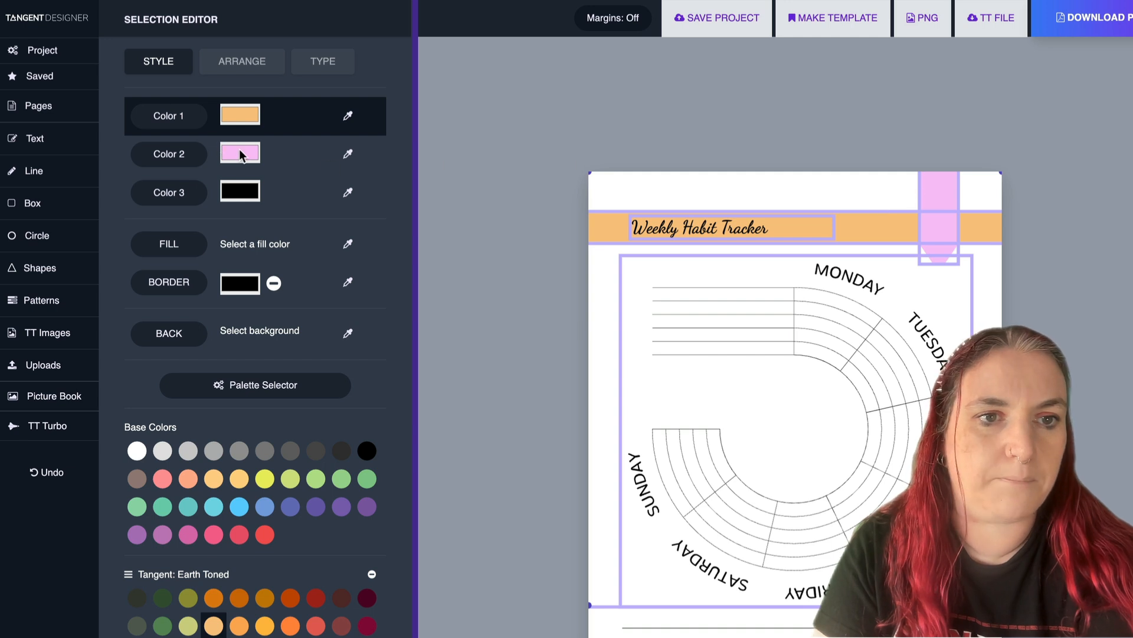
- Set Color 2 of the selected elements to the Earth Toned burgundy and deselect them
click(184, 153)
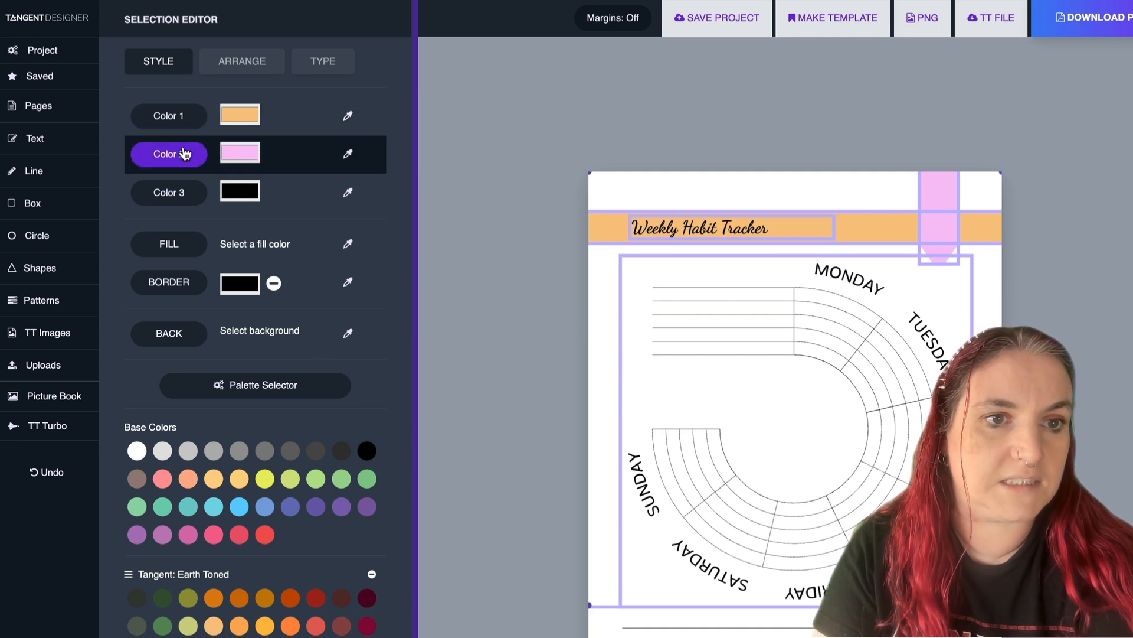
click(367, 626)
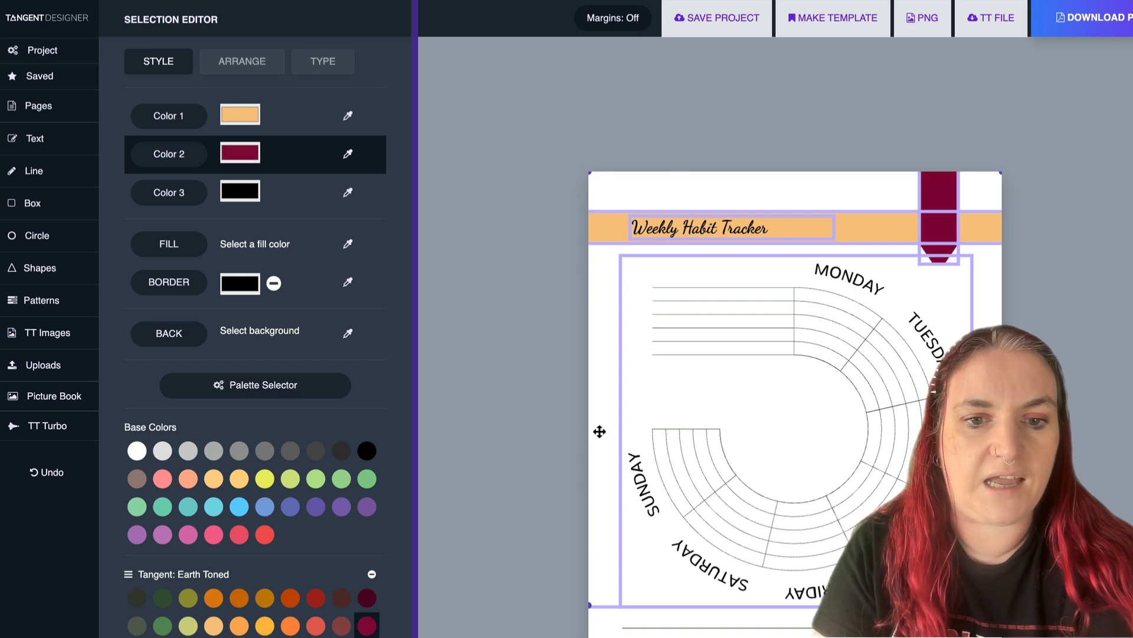
click(706, 188)
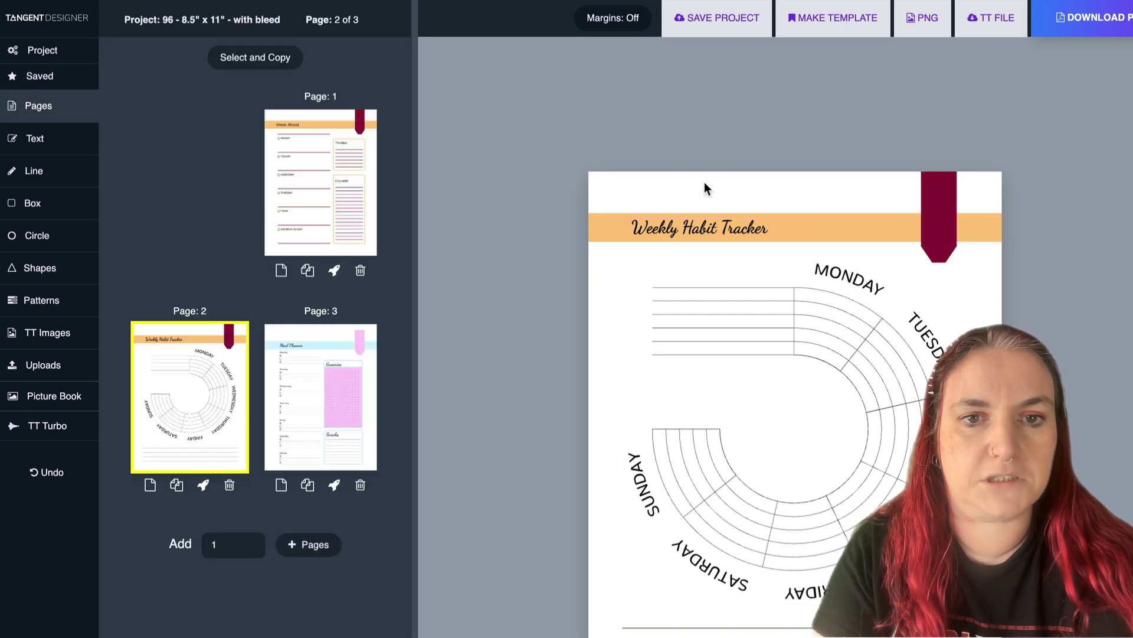
- Change the font of the Weekly Habit Tracker heading on page 2 to Darker Grotesque and deselect it
click(694, 222)
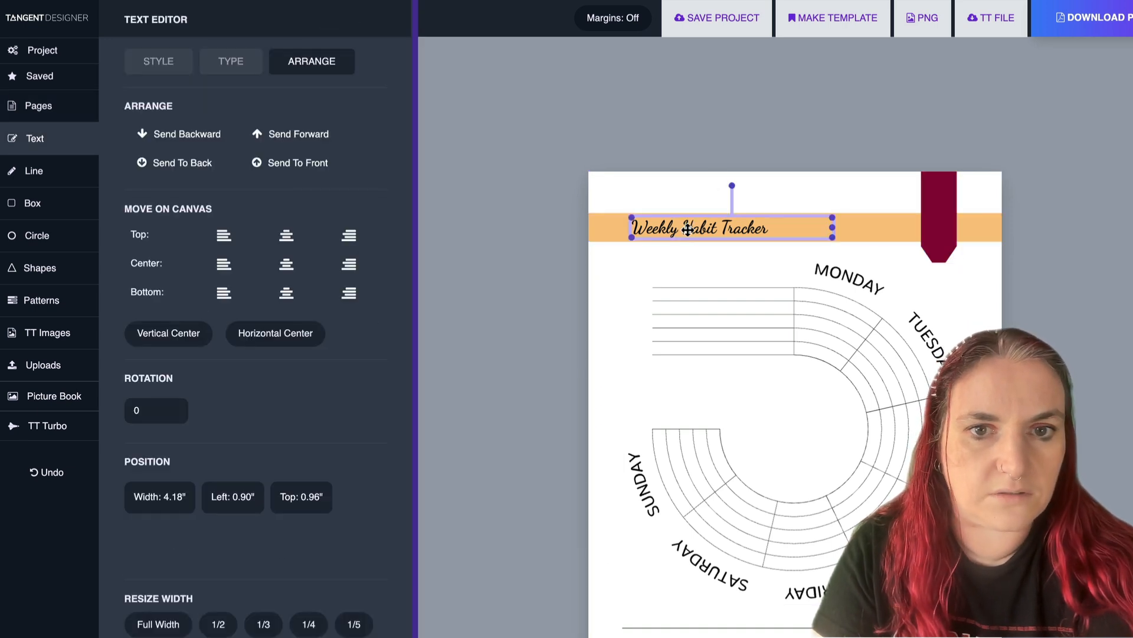
click(230, 63)
click(191, 214)
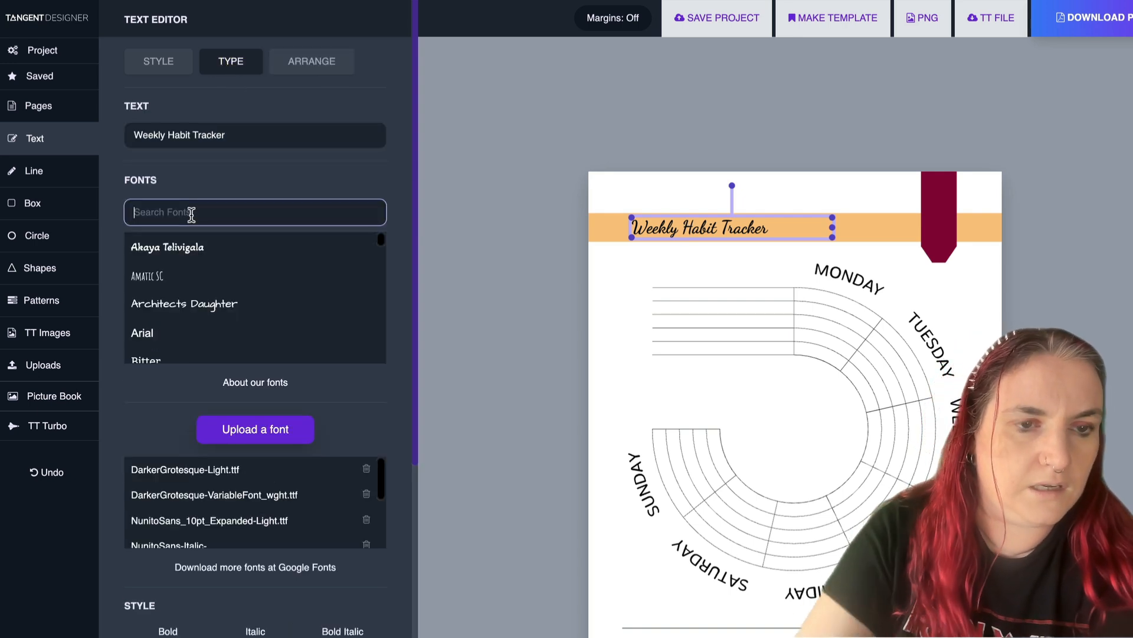
text(dar)
click(170, 247)
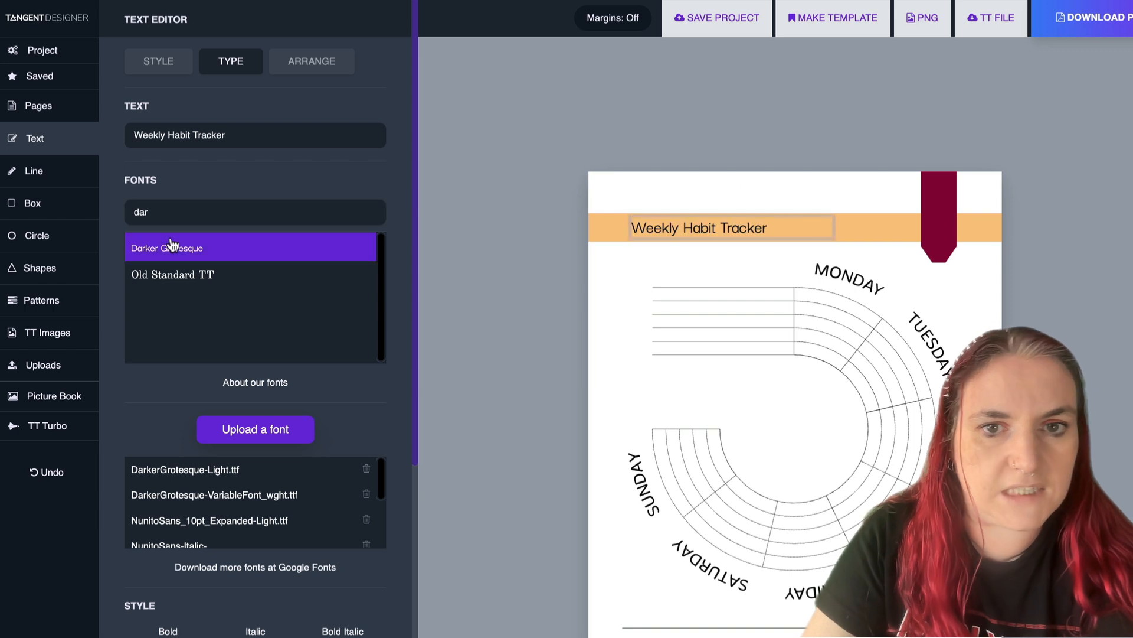
click(611, 263)
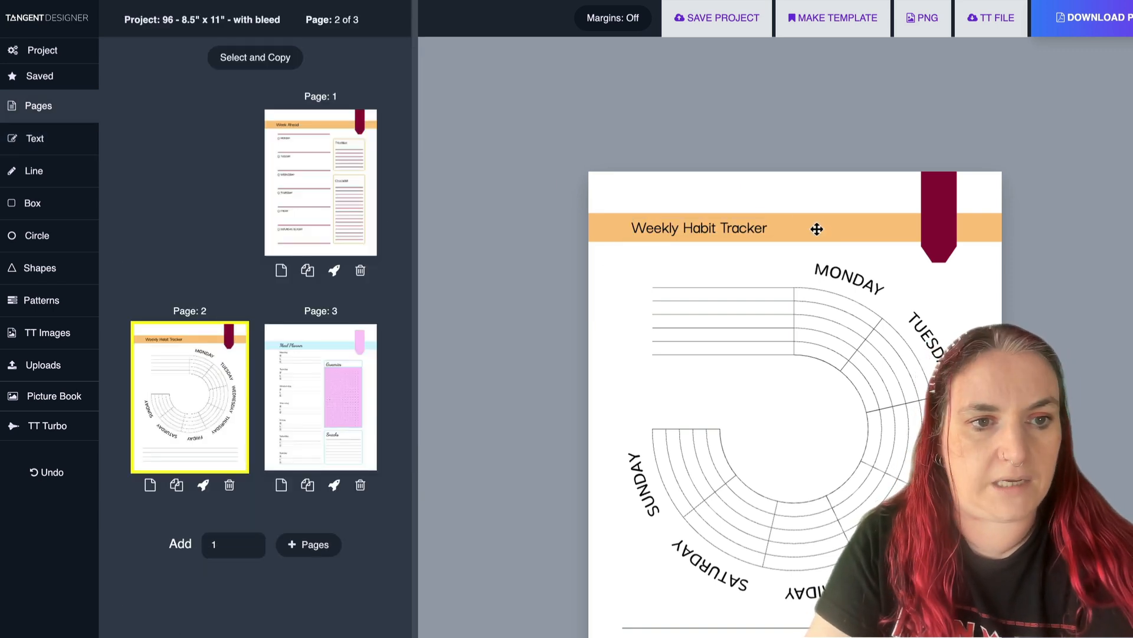
- Open page 3, align its grouped Meal Planner content to the top center of the canvas and ungroup it
click(367, 353)
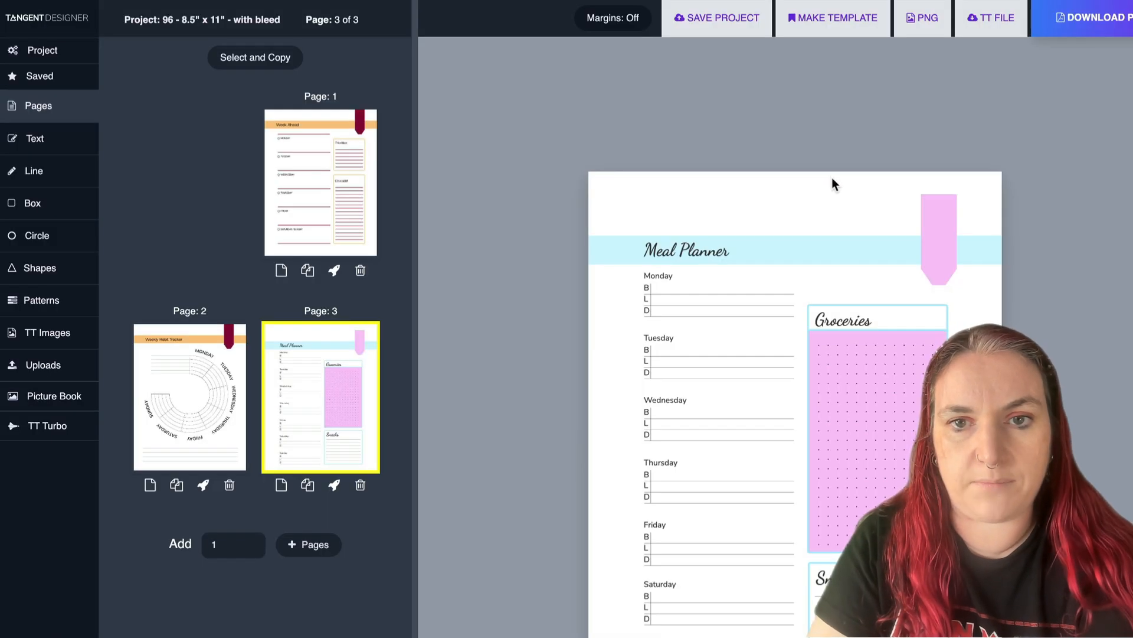
click(680, 261)
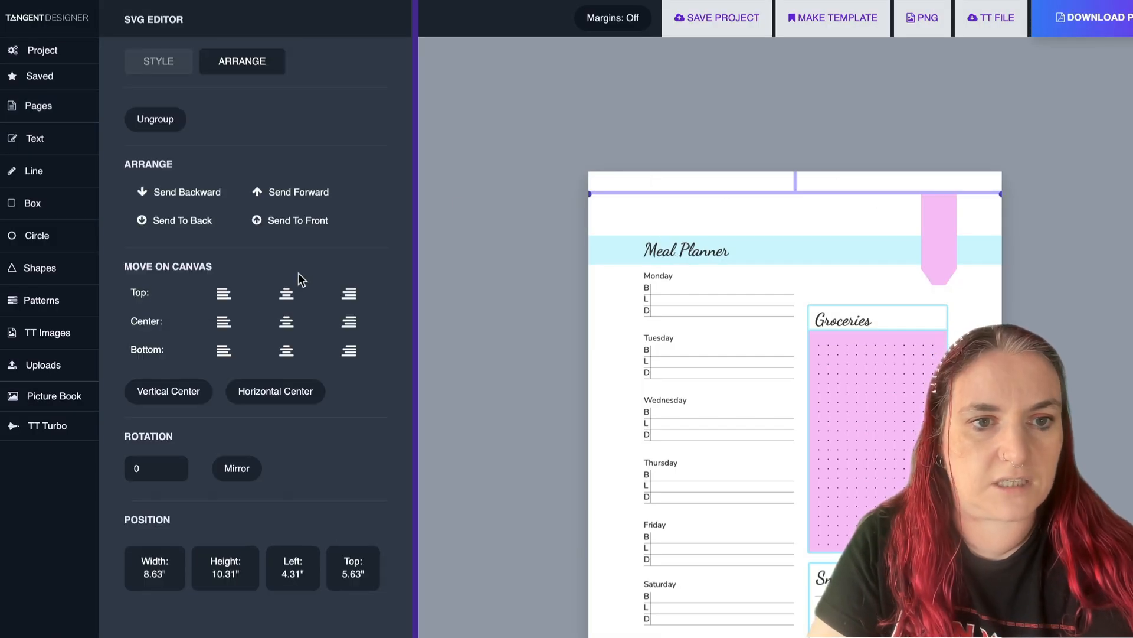
click(287, 295)
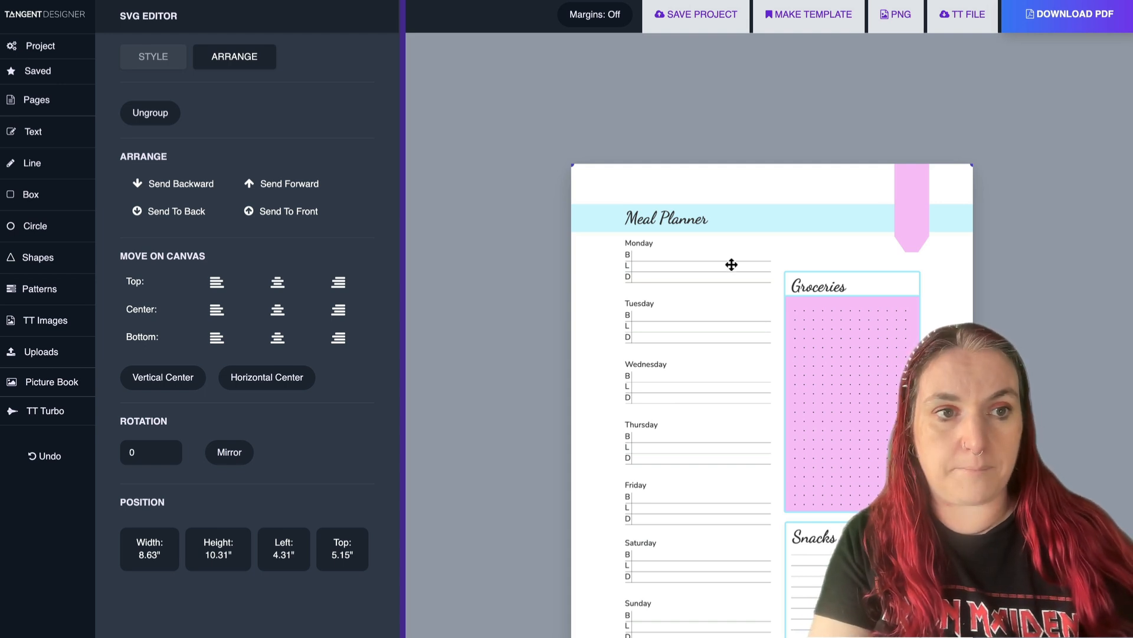
click(152, 112)
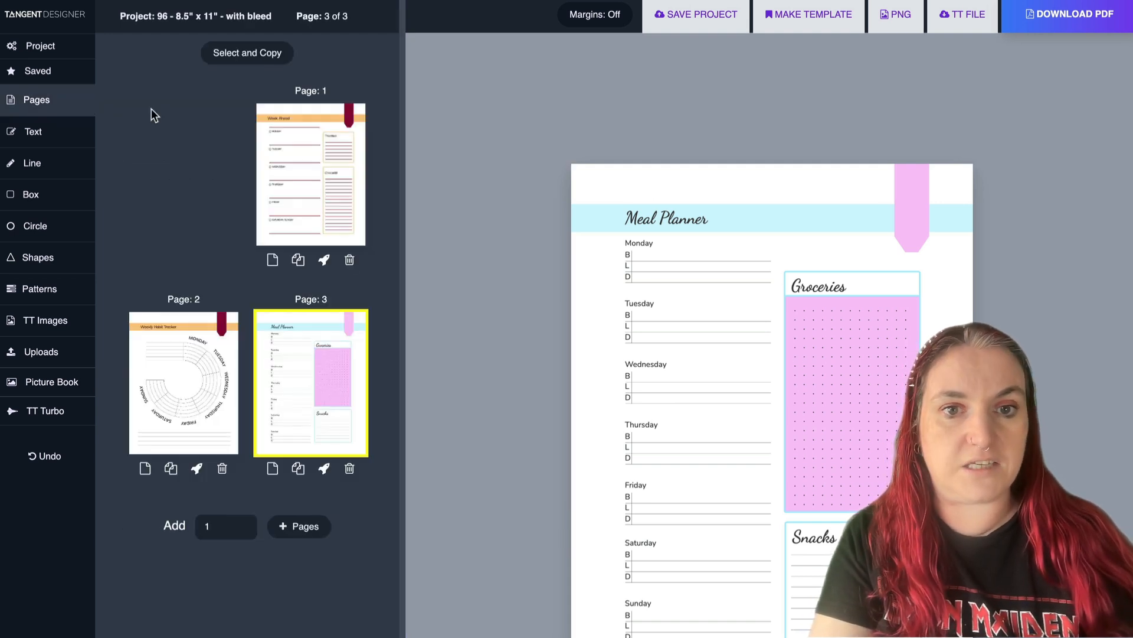
- Change the font of the Meal Planner heading to Darker Grotesque and deselect it
click(662, 225)
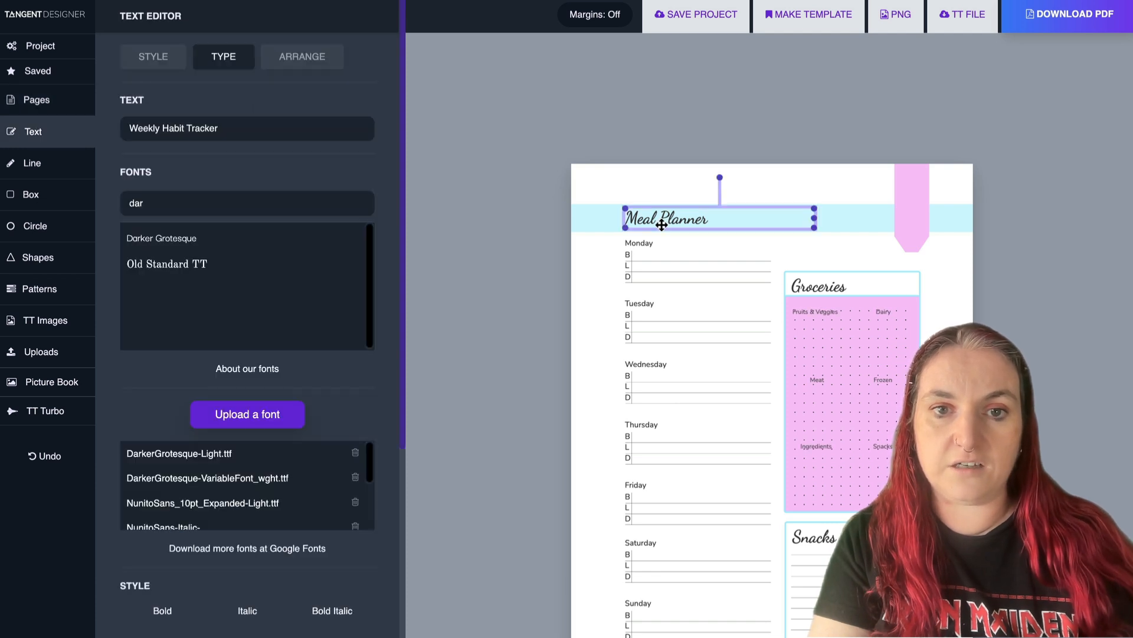
click(209, 238)
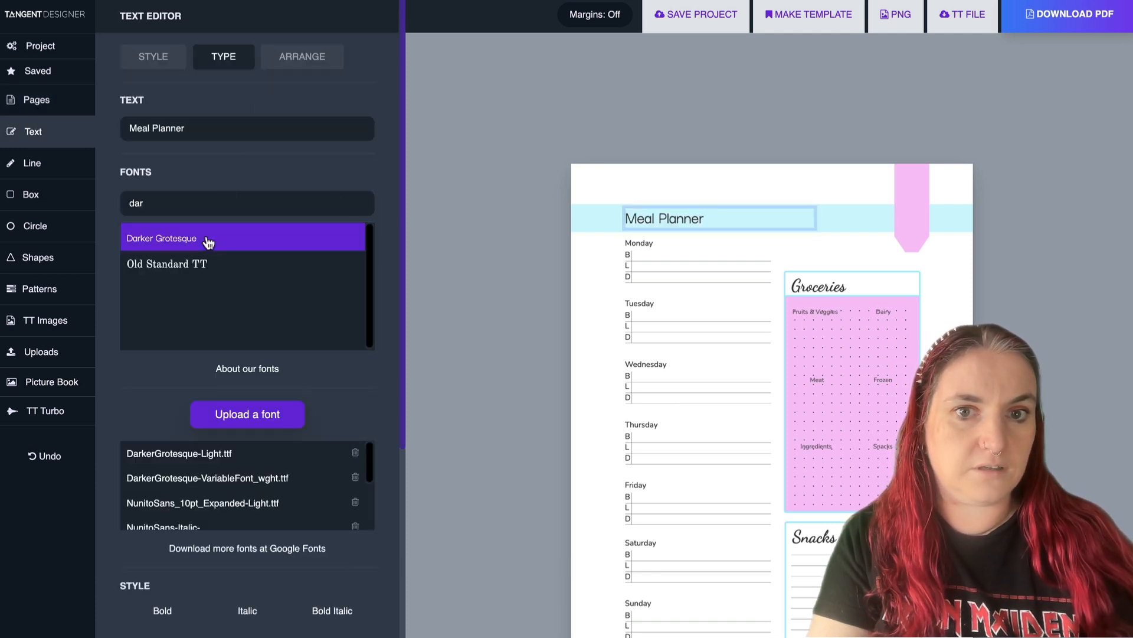
click(845, 205)
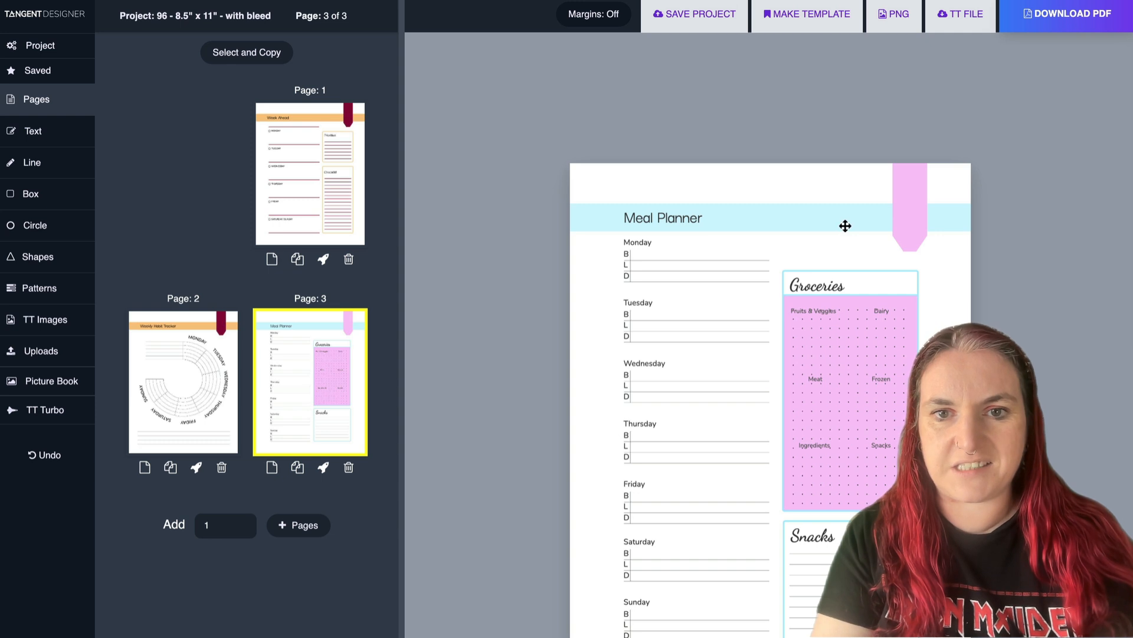
- Fill the Meal Planner banner with the Earth Toned light orange and the ribbon with the Earth Toned burgundy
click(845, 222)
click(207, 518)
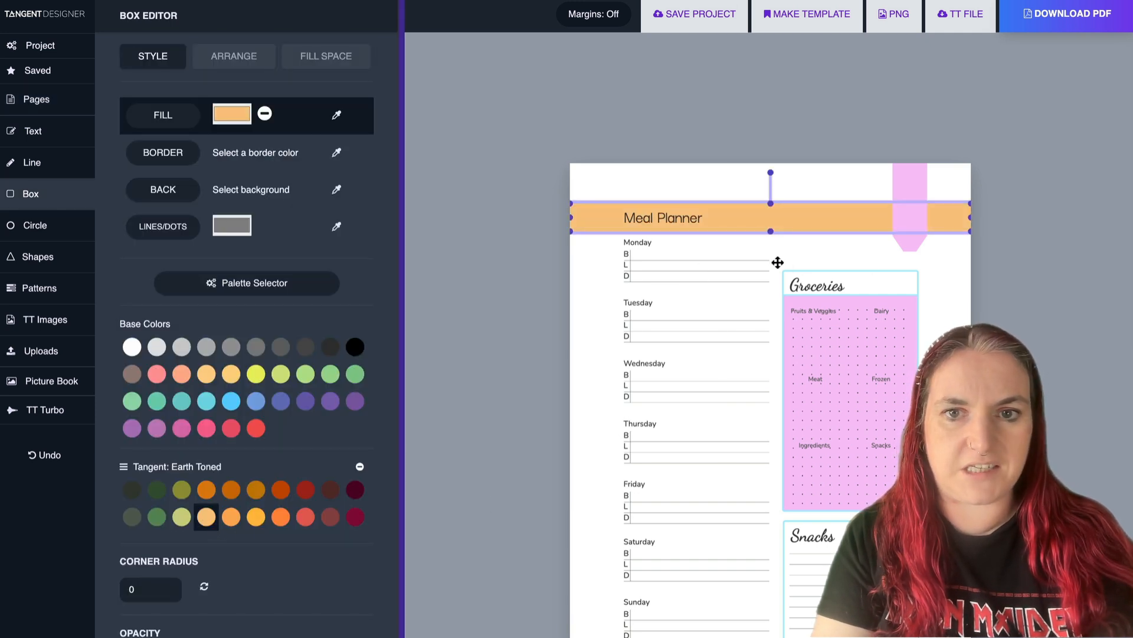
click(898, 193)
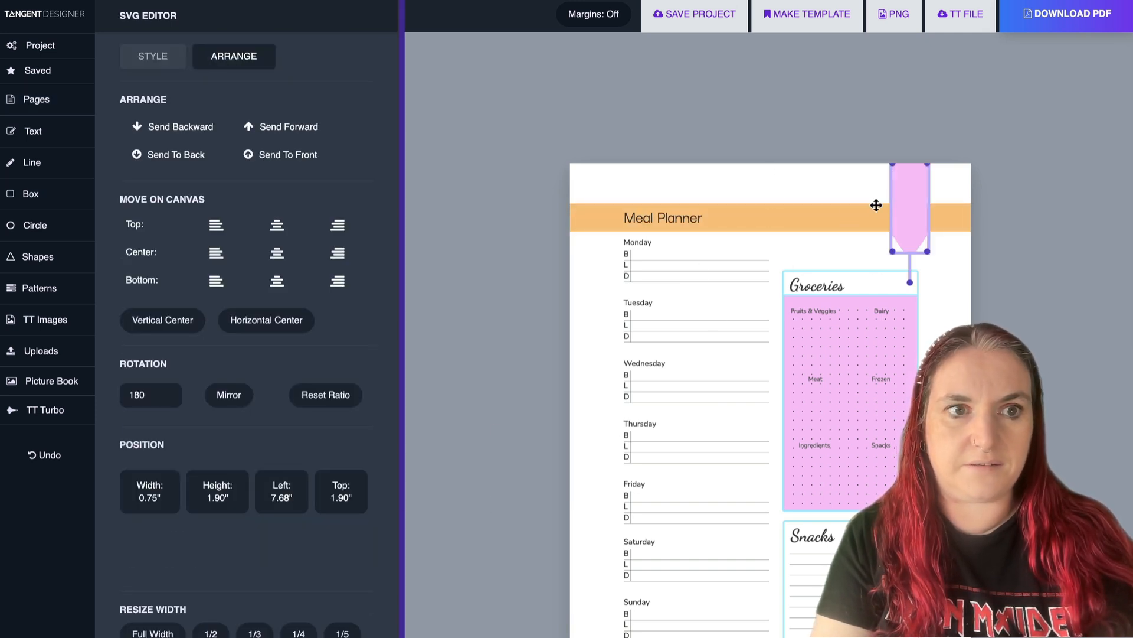
click(164, 62)
click(354, 480)
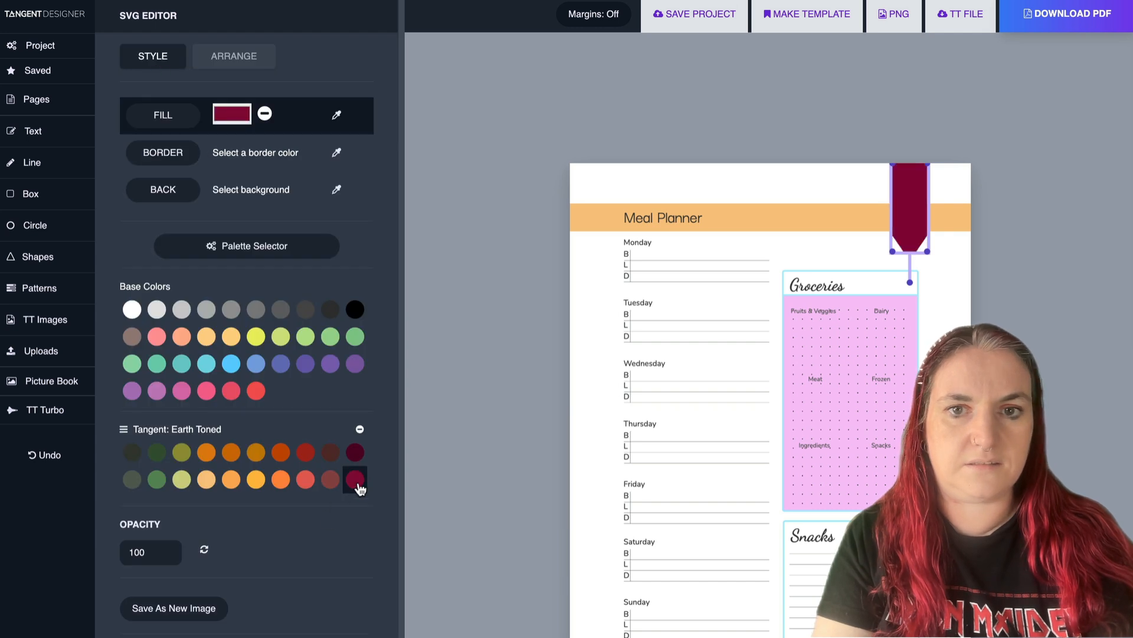
- Recolor the borders of the Snacks box and both Groceries boxes with the Earth Toned burgundy
click(853, 538)
click(354, 518)
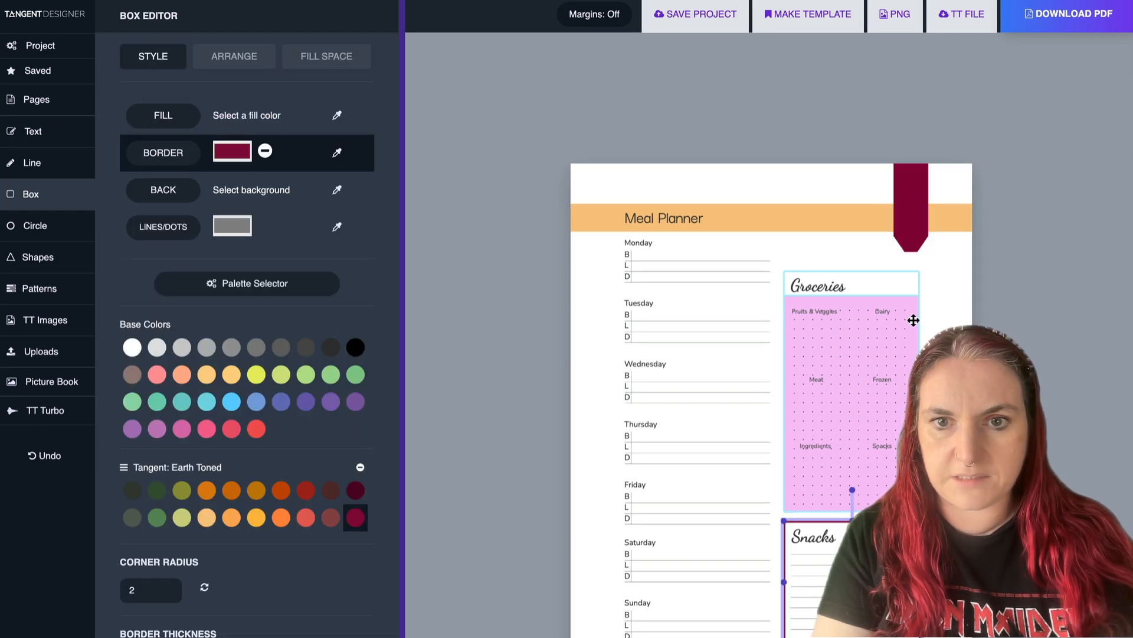
click(917, 285)
click(908, 299)
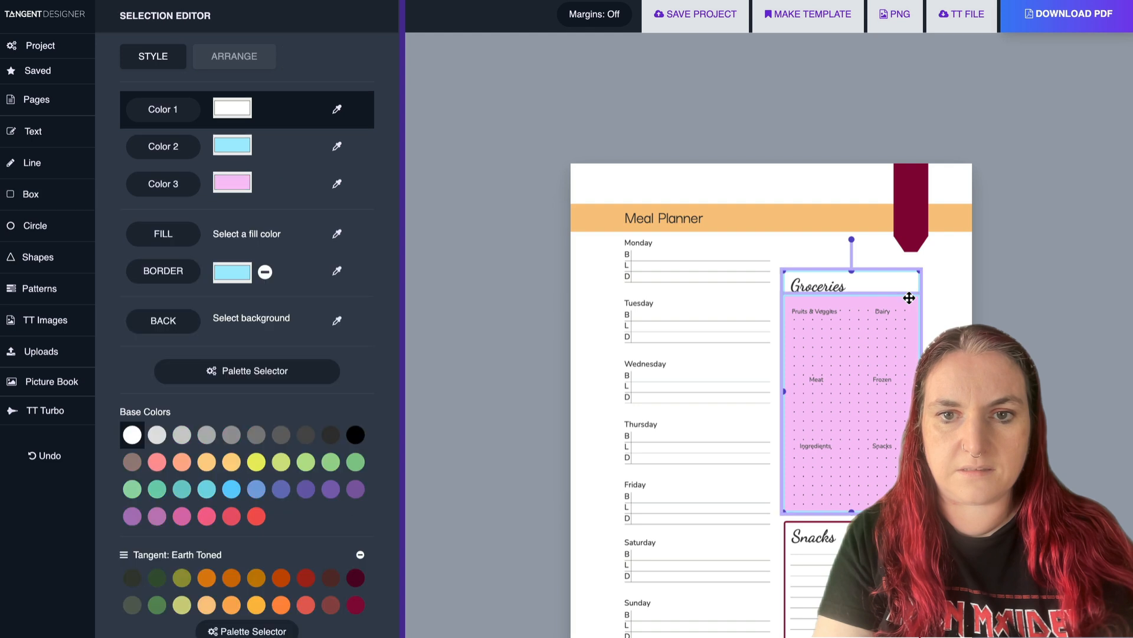
click(172, 162)
click(355, 604)
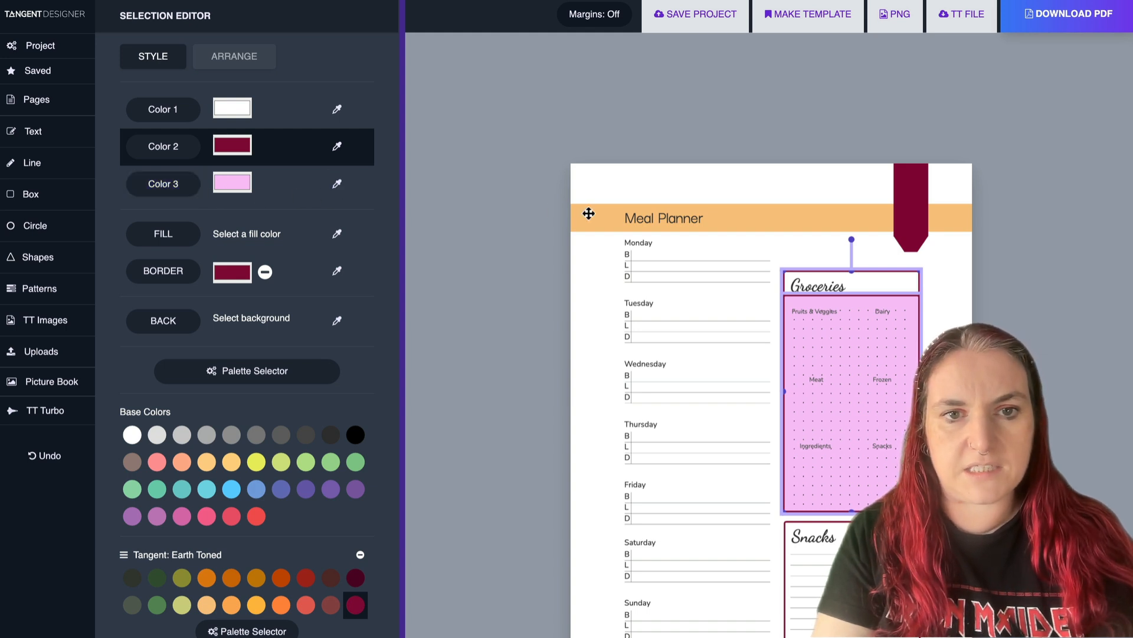
- Sample the banner's orange for Color 3 of the Groceries boxes, lighten it to a pale orange tint and deselect
click(337, 184)
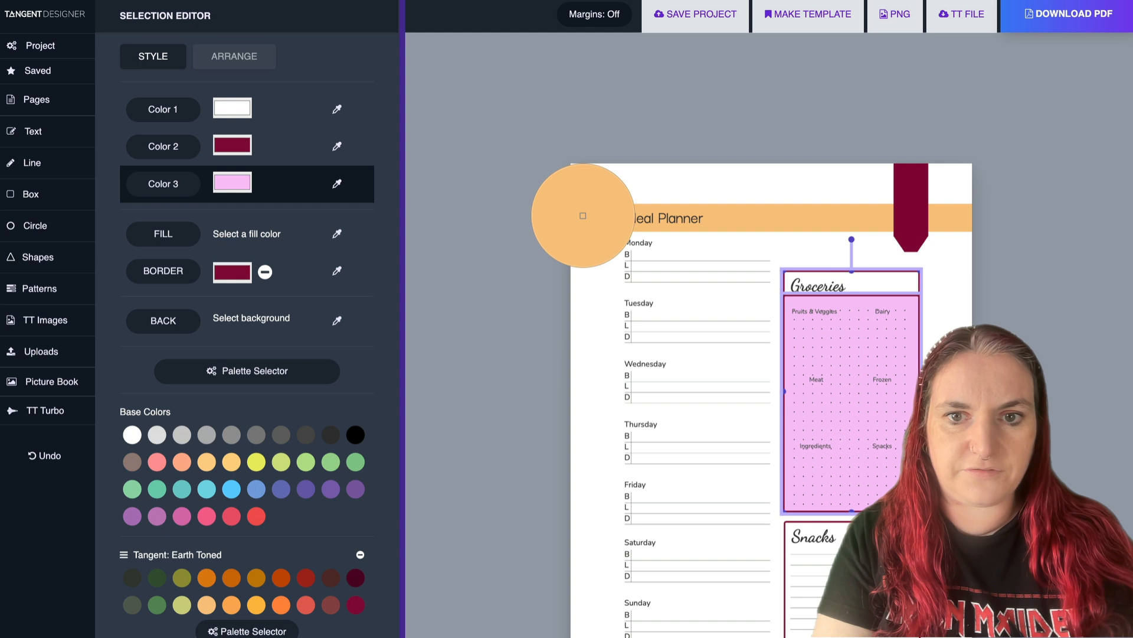
click(582, 216)
click(232, 182)
click(266, 199)
drag(265, 199, 255, 190)
click(611, 175)
click(611, 176)
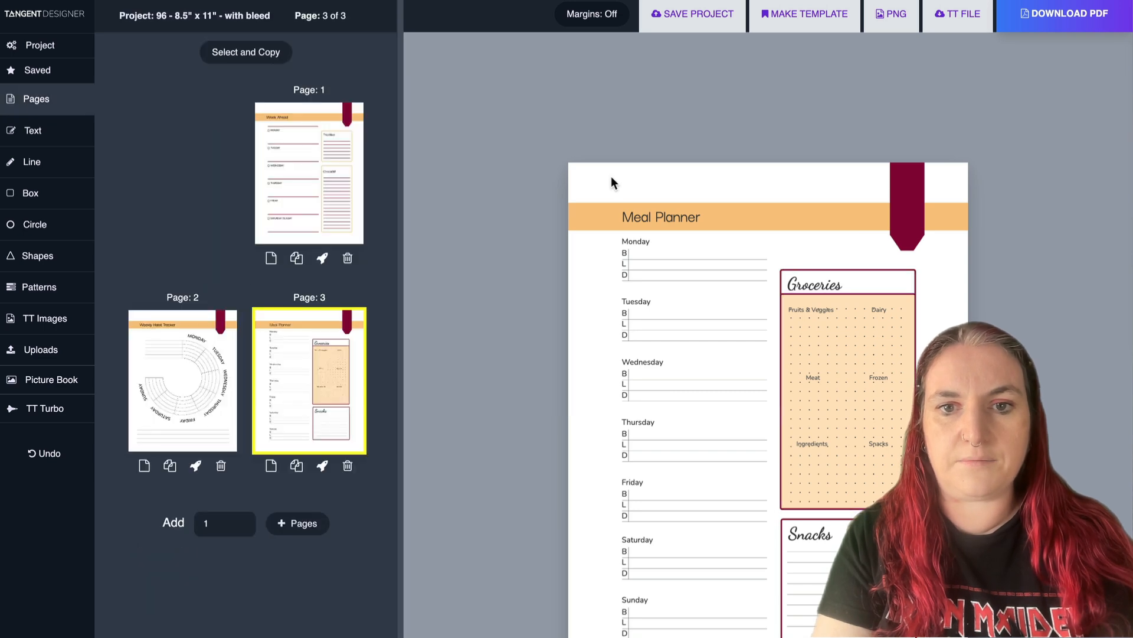
- Lower the top edge of the dotted Groceries box slightly to leave more room for its heading
click(851, 297)
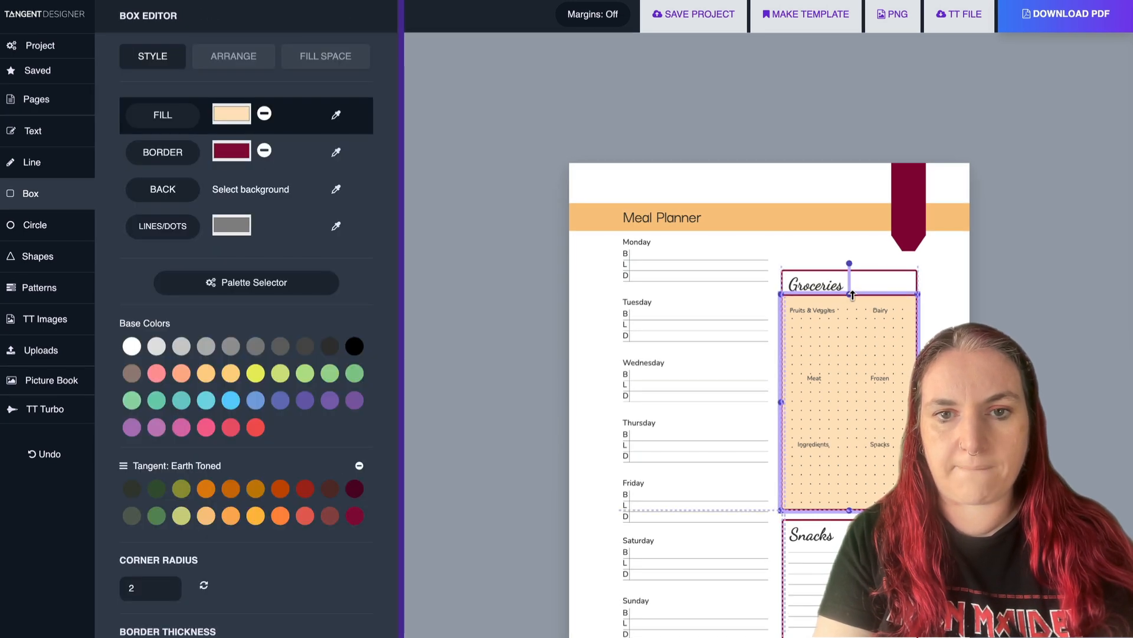
drag(852, 298, 852, 300)
click(978, 315)
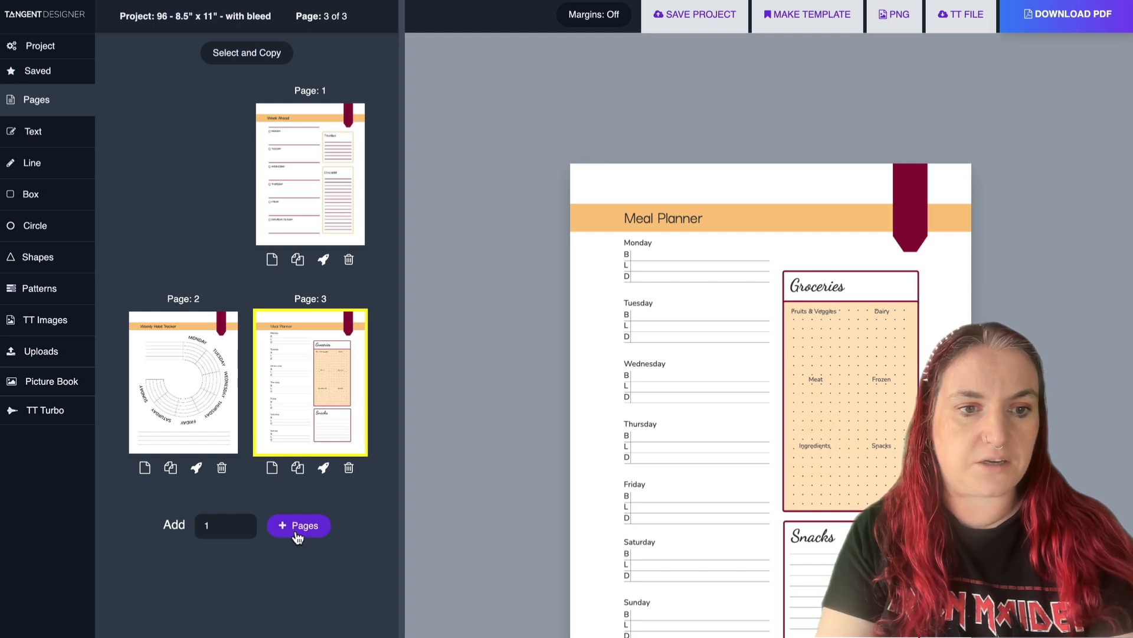
- Add 2 pages based on the Journal Paper template to the project
click(214, 526)
key(BackSpace)
text(2)
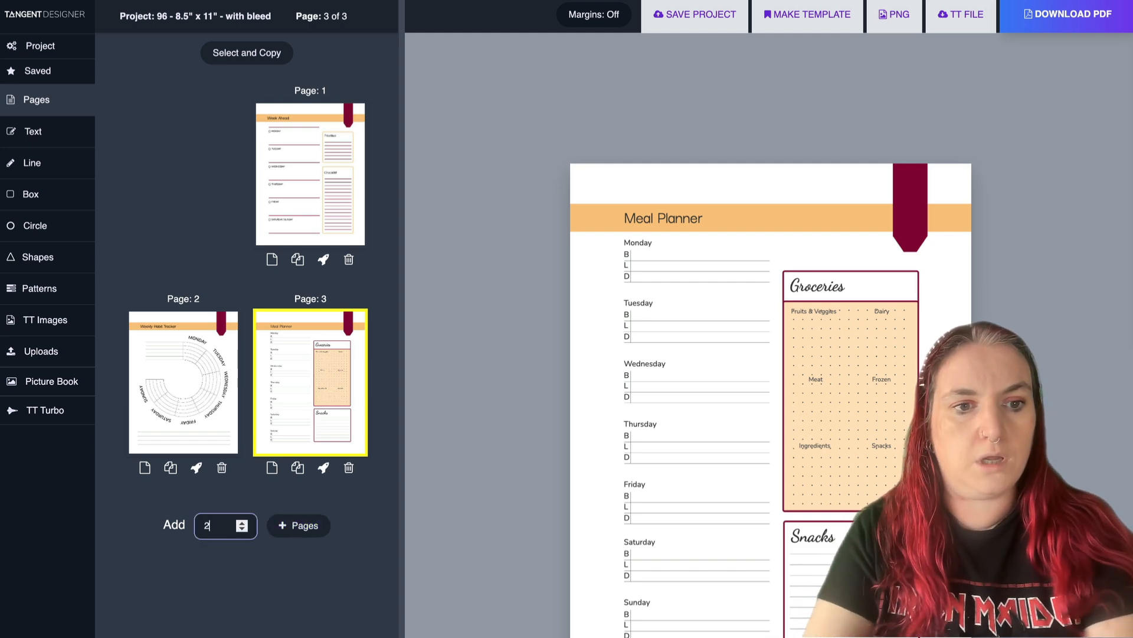
click(289, 525)
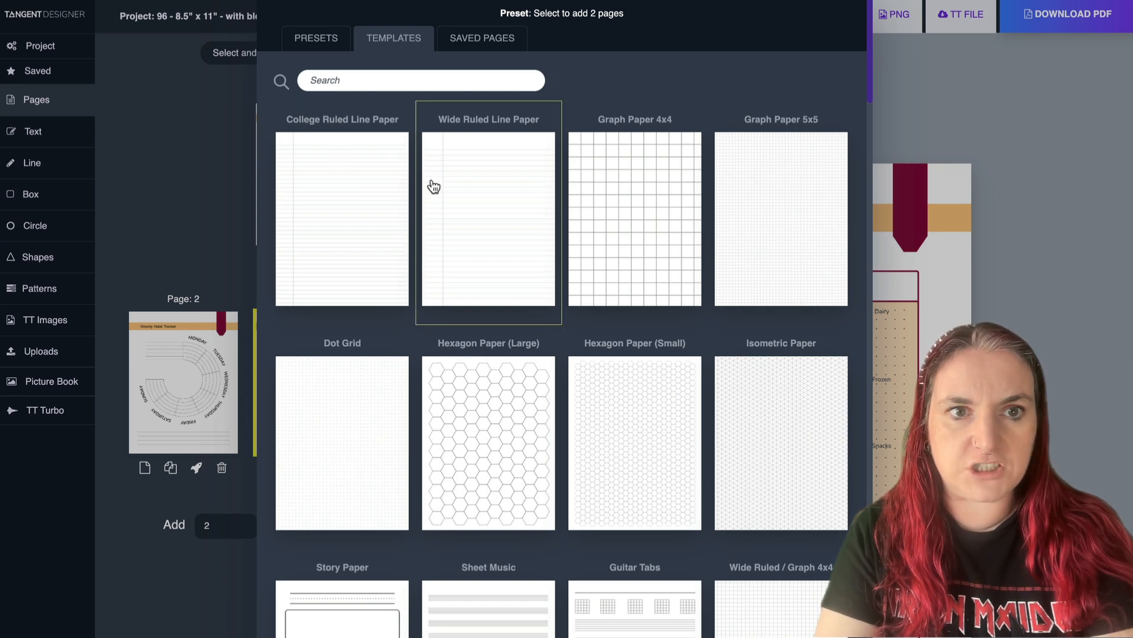
click(390, 78)
text(jou)
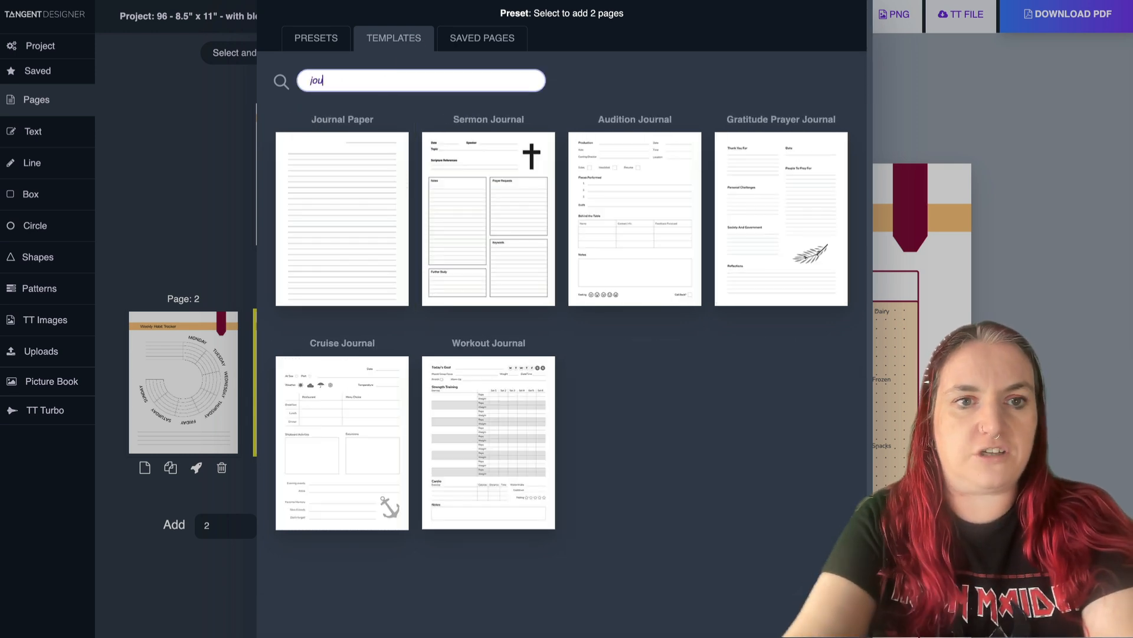
click(356, 191)
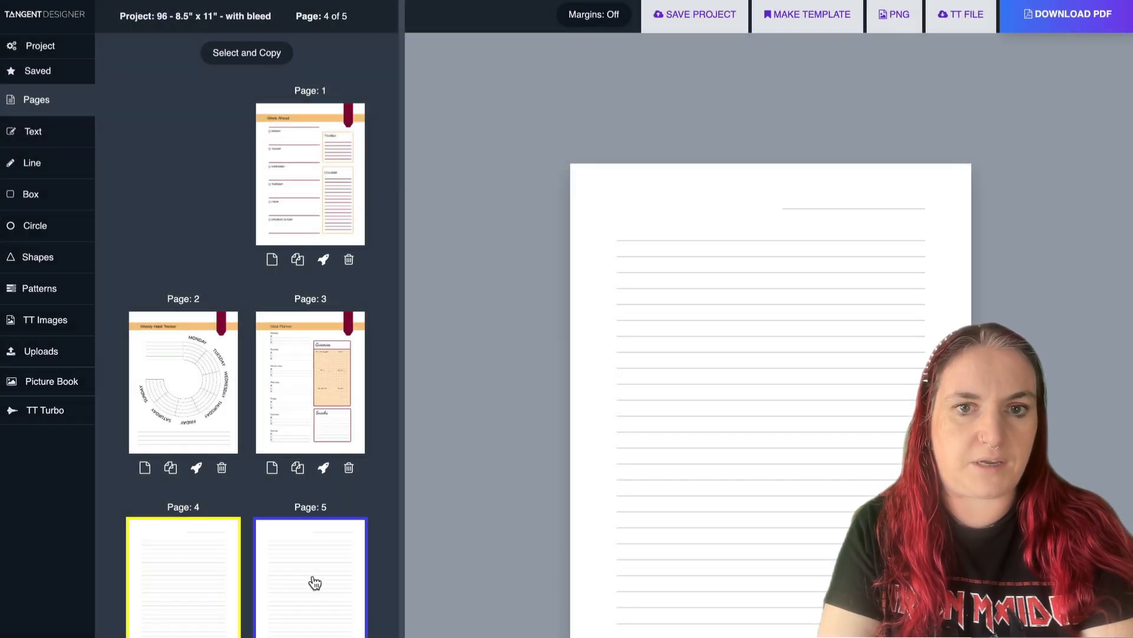
- Ungroup the journal lines on page 4 and delete the short line above the writing lines
click(775, 215)
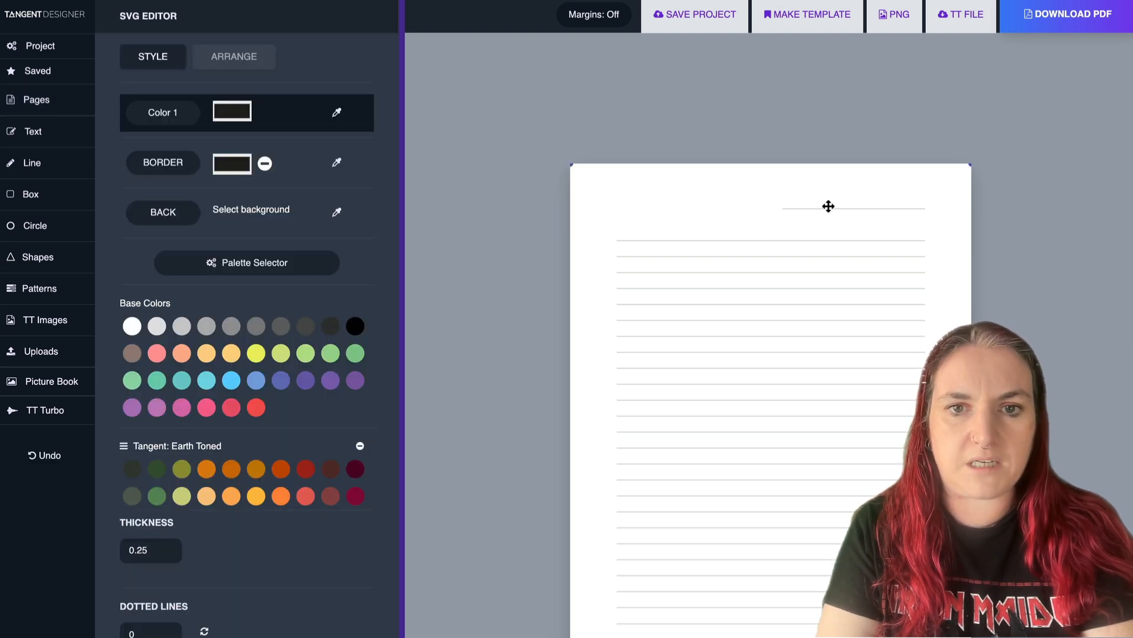
click(223, 57)
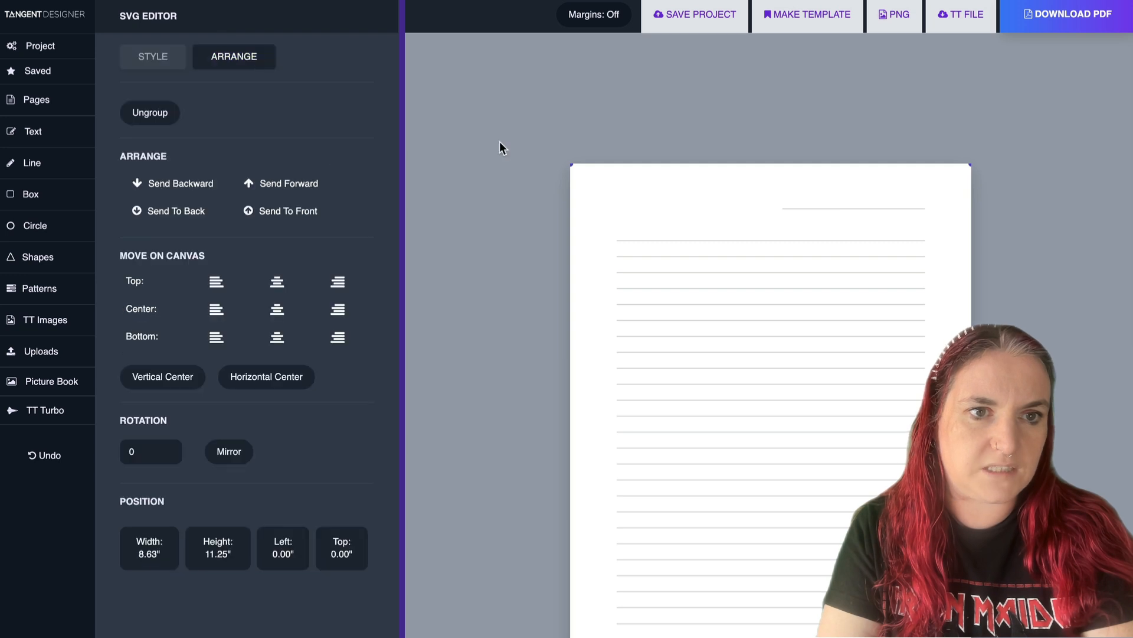
click(150, 112)
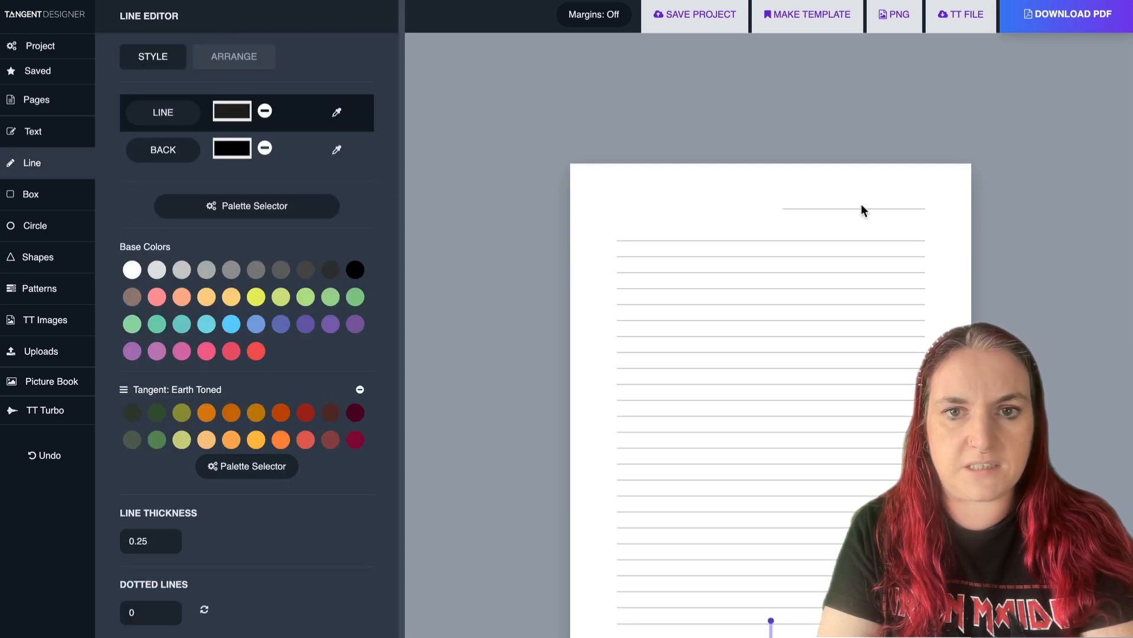
click(847, 207)
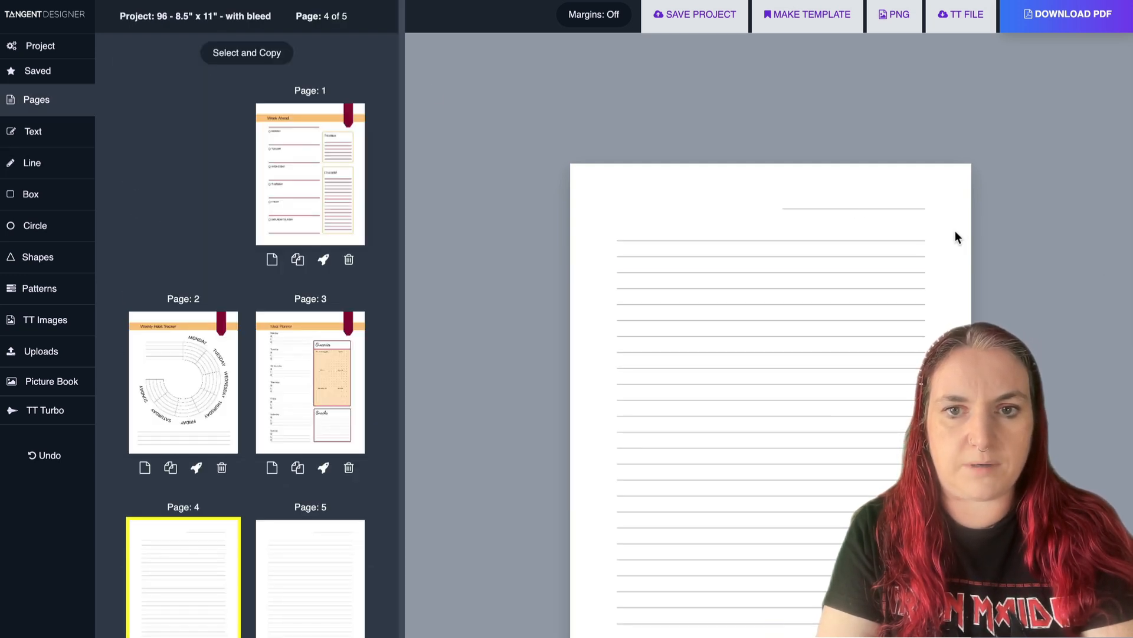
click(908, 207)
key(Delete)
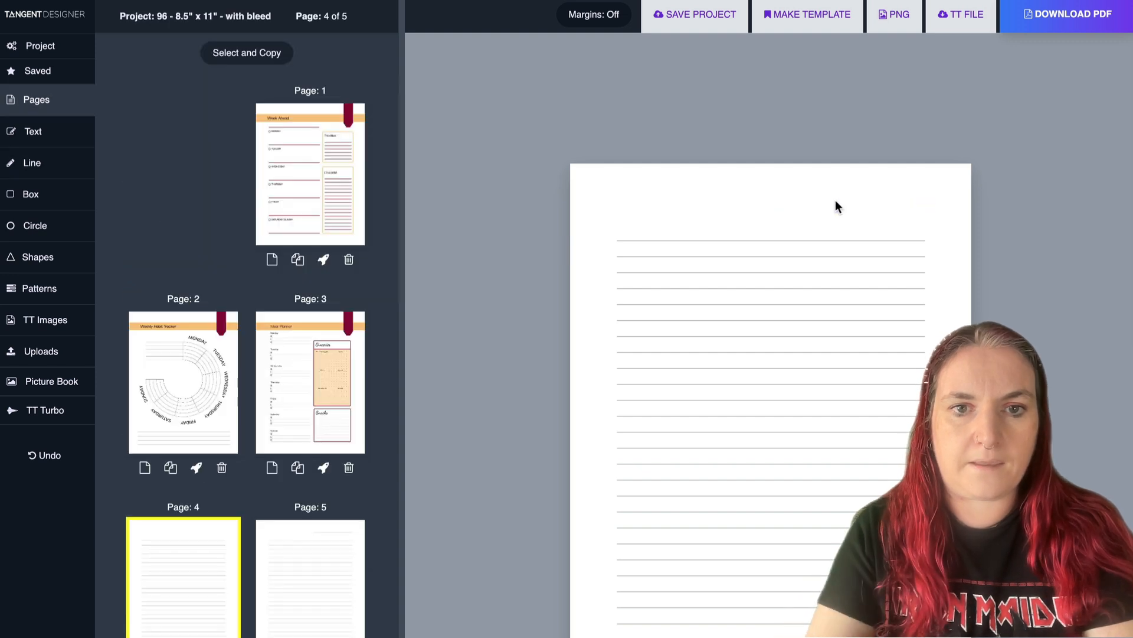
- Select all remaining journal lines, move them up the page, color them Earth Toned burgundy and deselect them
drag(680, 216, 830, 634)
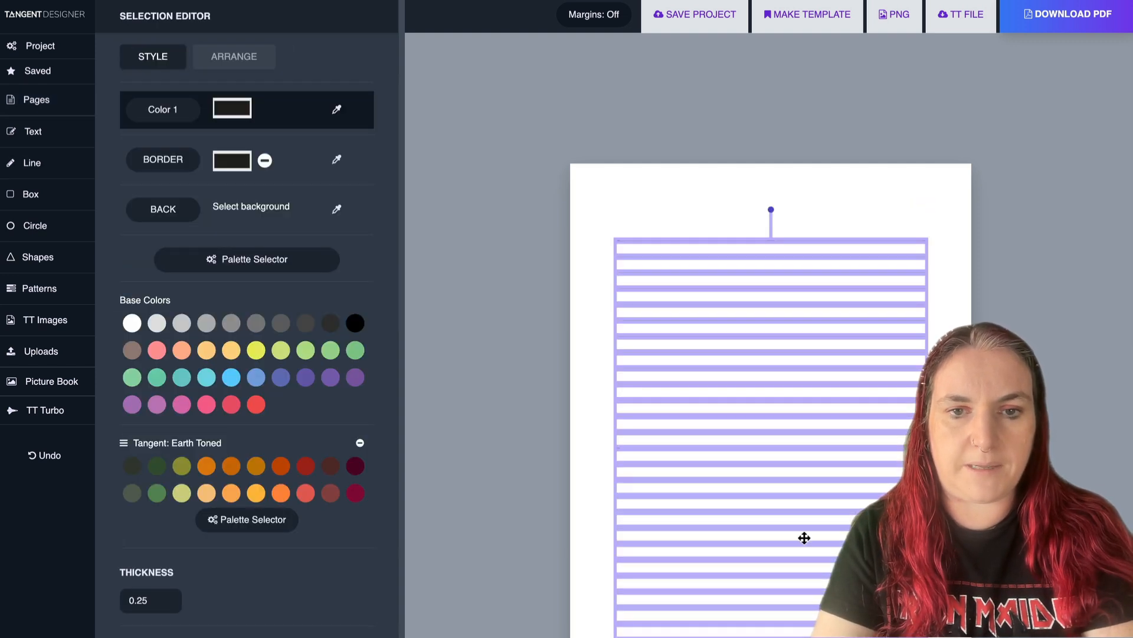
drag(804, 537, 804, 511)
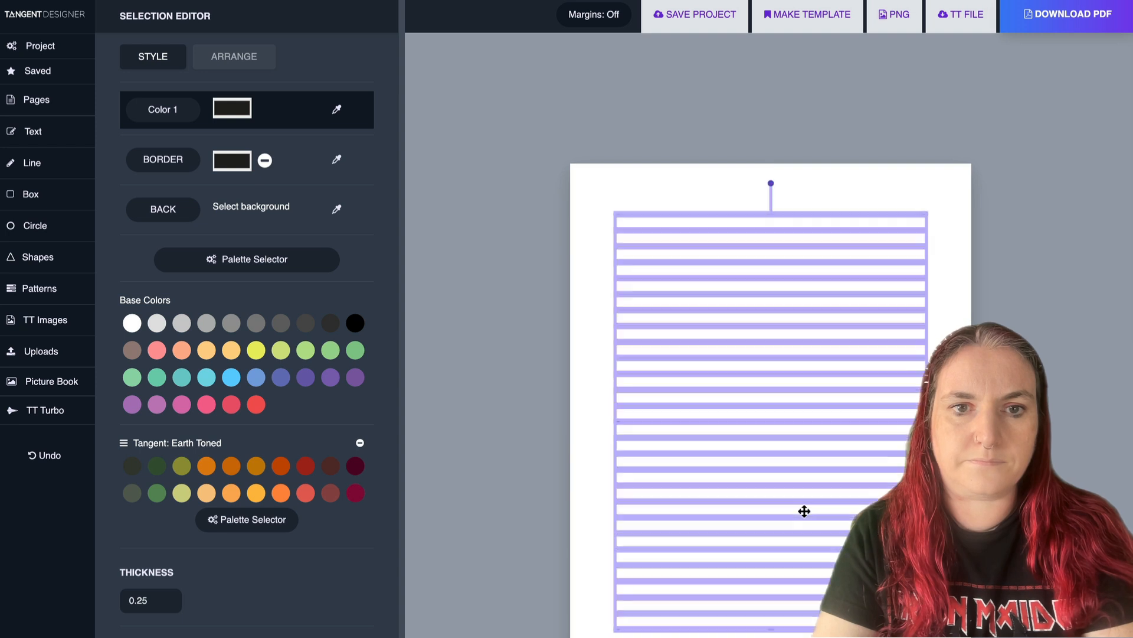
click(355, 492)
click(595, 351)
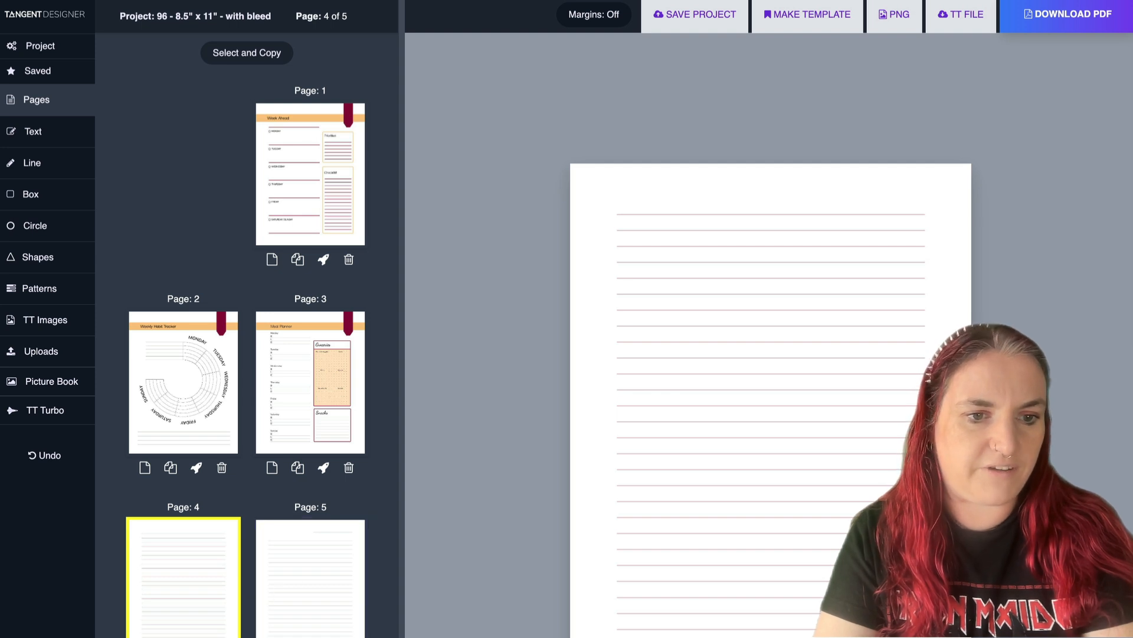
- Replace page 5 with a copy of the restyled journal page 4, and return to page 1
click(196, 636)
click(571, 478)
scroll(357, 389, down, 1)
scroll(357, 376, down, 2)
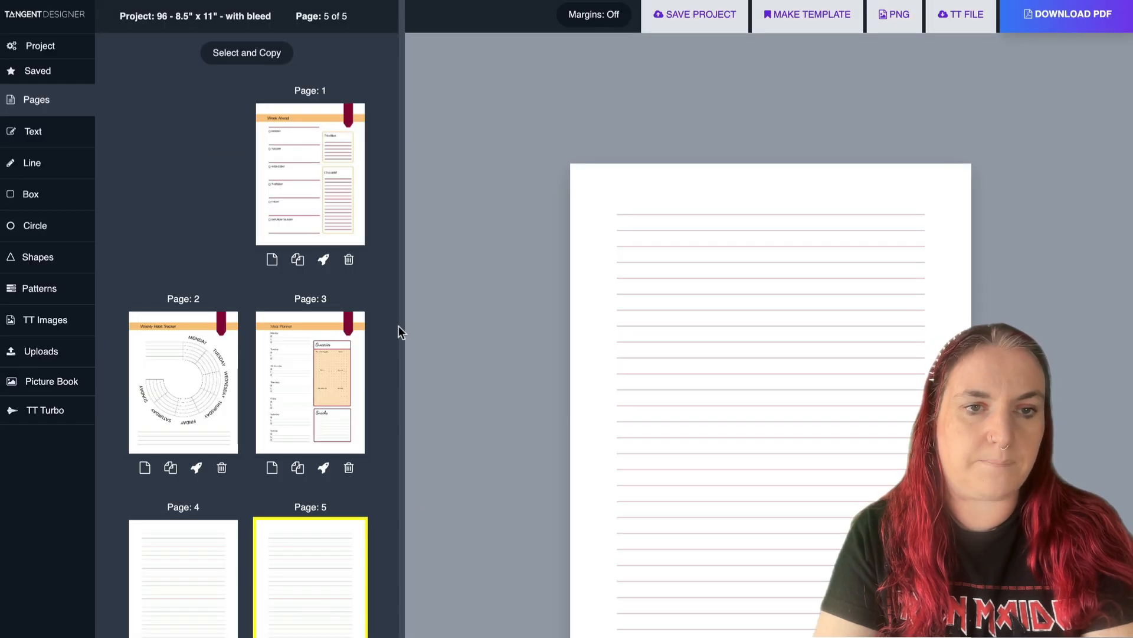
click(305, 177)
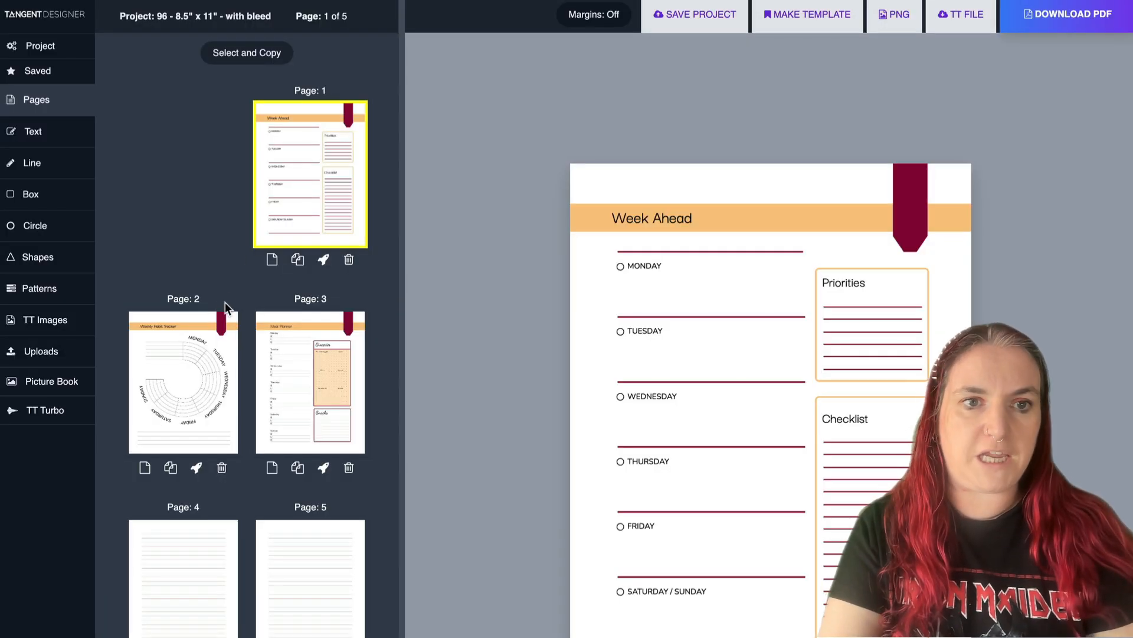
- Check pages 2 to 5 of the project and save the project
click(202, 348)
click(298, 362)
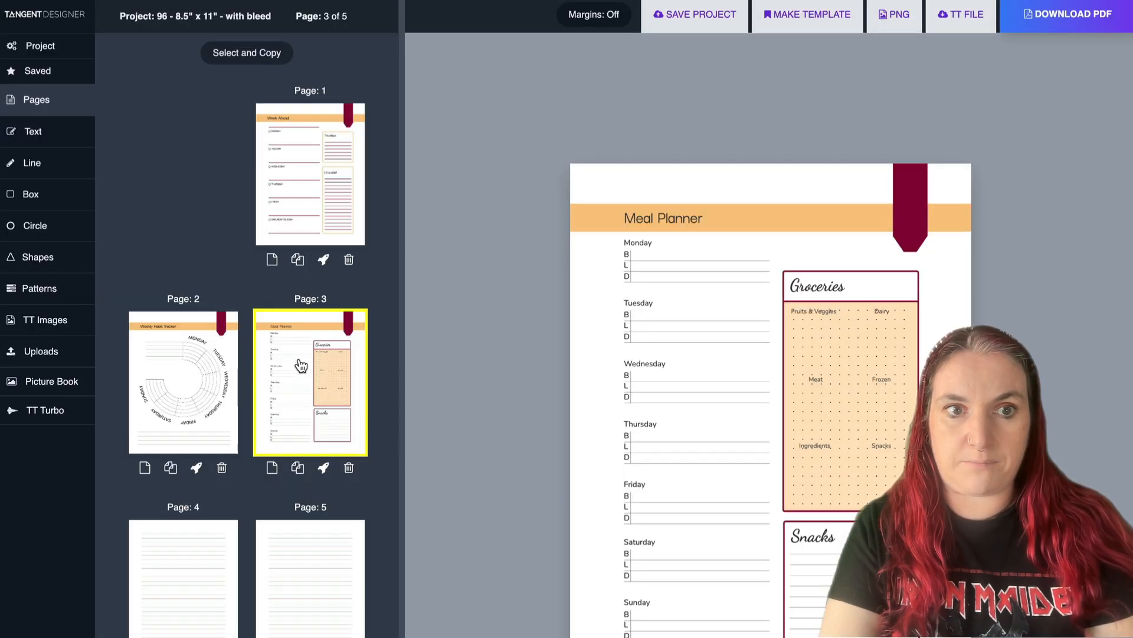
click(201, 537)
click(292, 572)
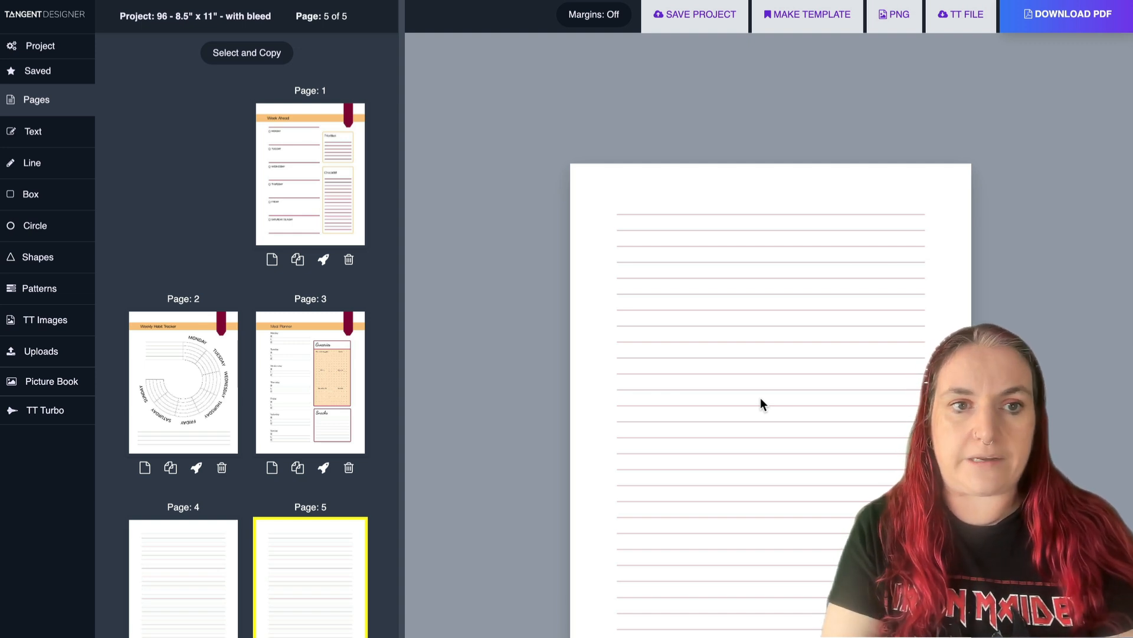
click(693, 17)
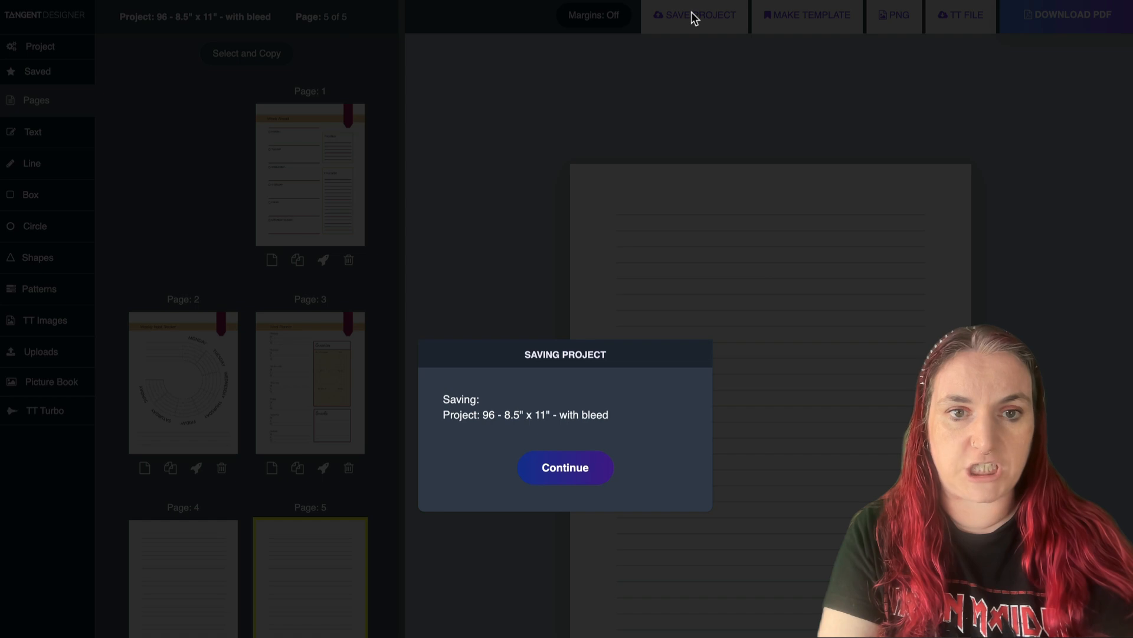
click(586, 458)
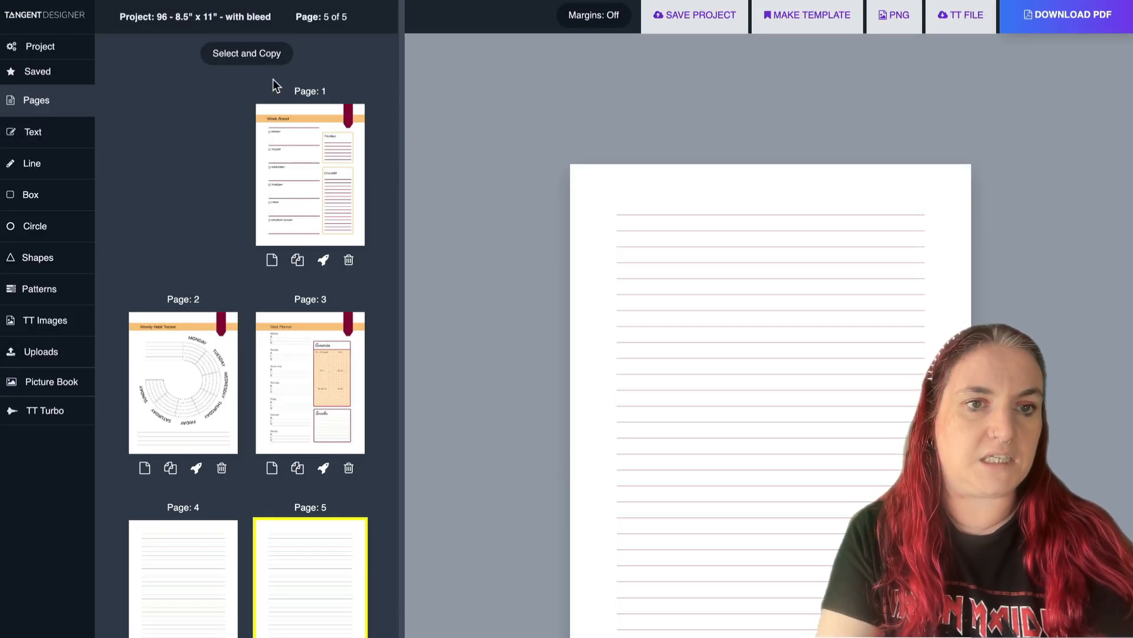
- Copy pages 1 to 5 as a set and paste 51 duplicates of it after page 5
click(229, 52)
click(323, 111)
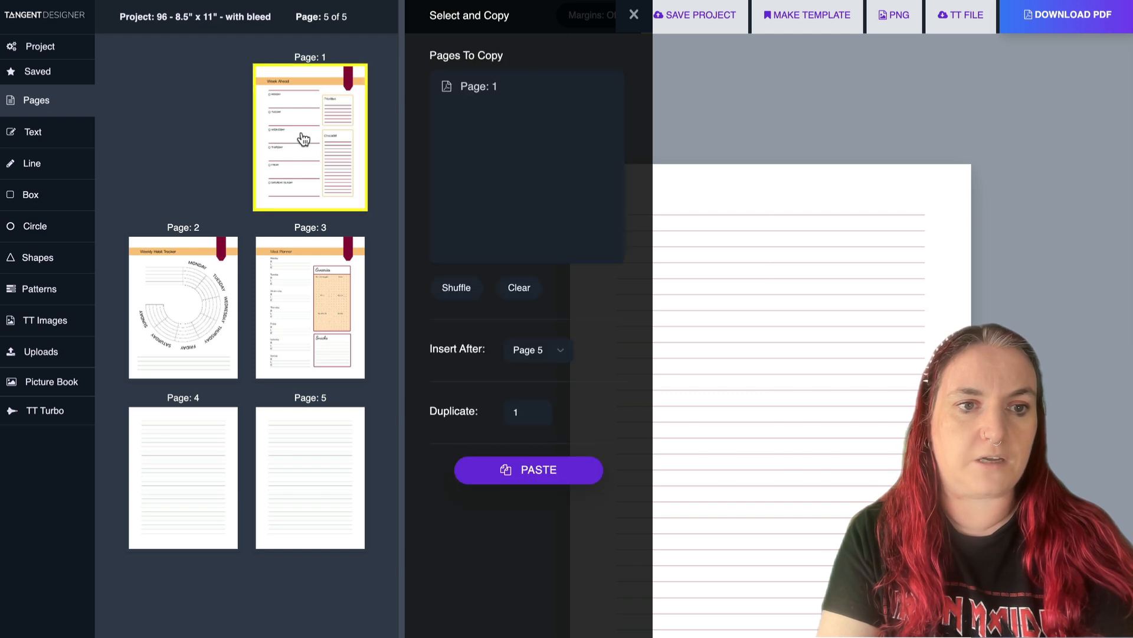
click(184, 304)
click(295, 289)
click(155, 469)
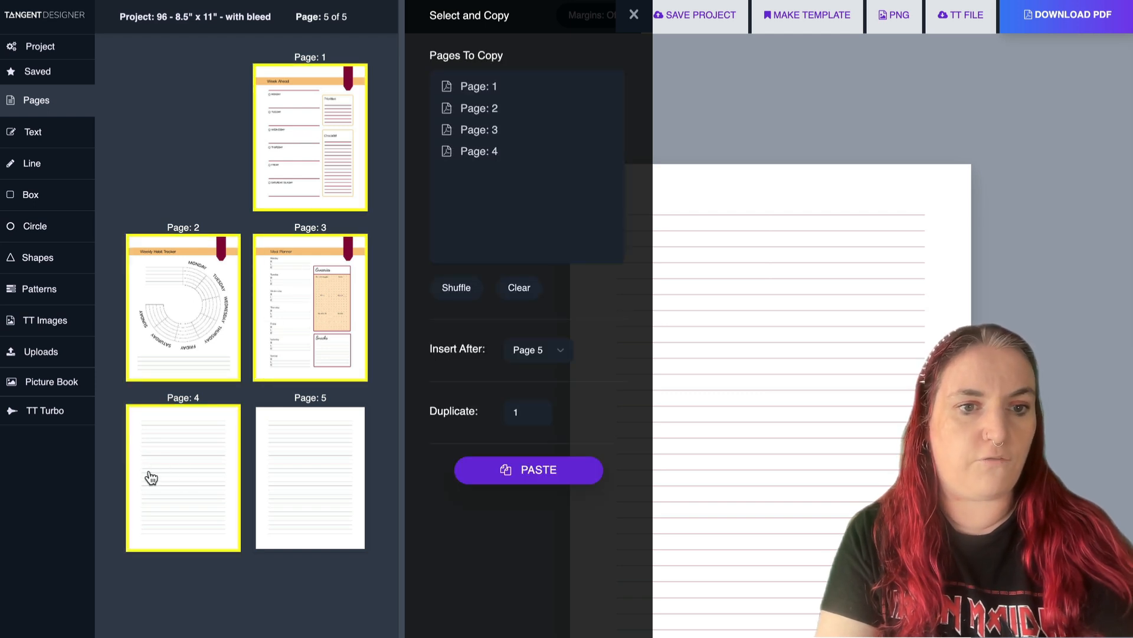
click(303, 491)
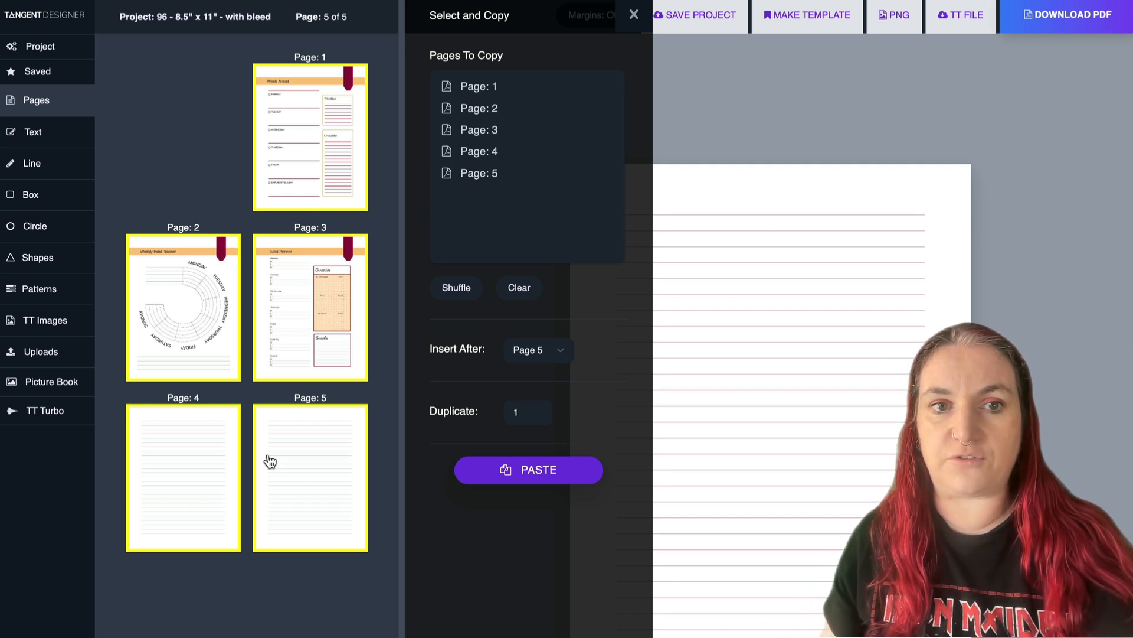
double_click(516, 412)
text(51)
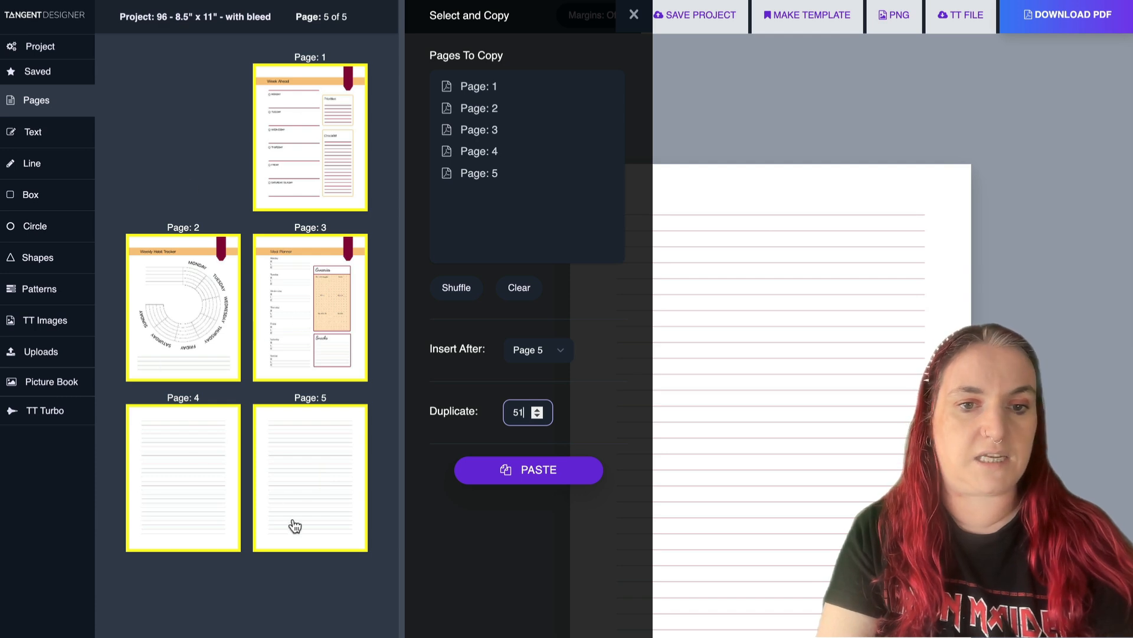
click(537, 476)
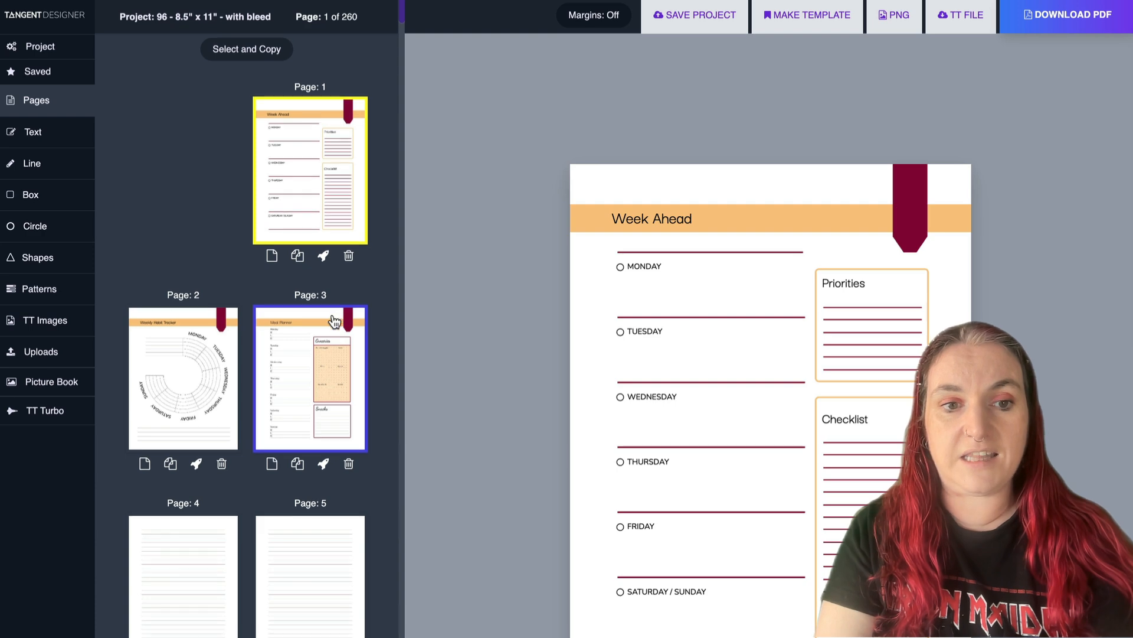
- Check the repeated page sequence through to the end of the project and view pages 6 to 11 one by one
scroll(334, 321, down, 10)
scroll(334, 321, down, 9)
drag(399, 72, 398, 531)
scroll(246, 335, down, 20)
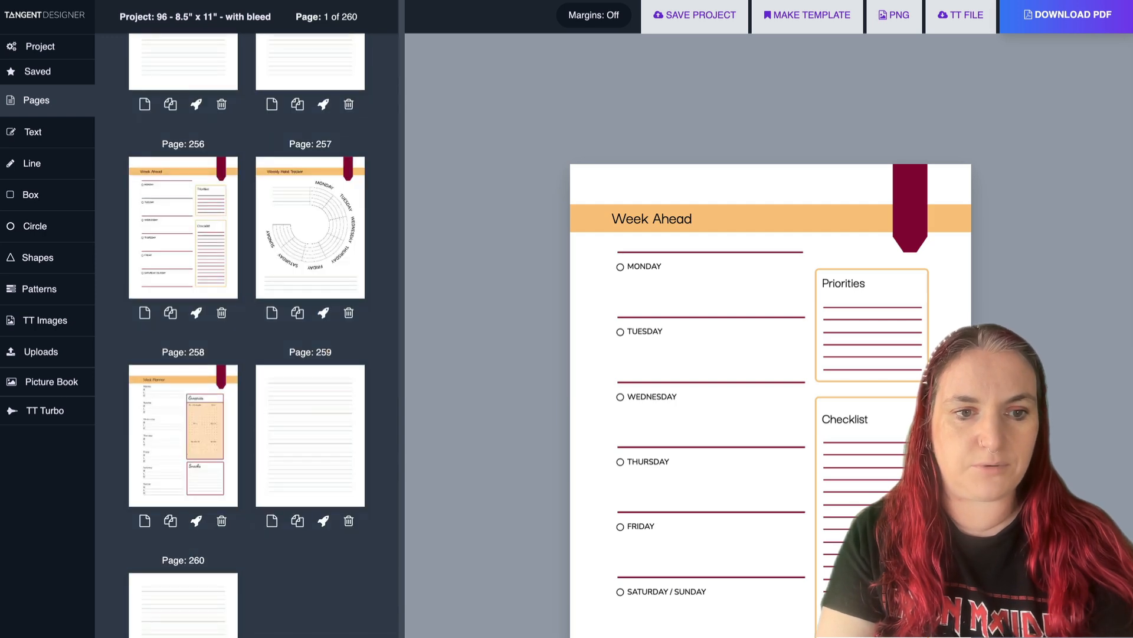
drag(400, 613, 441, 30)
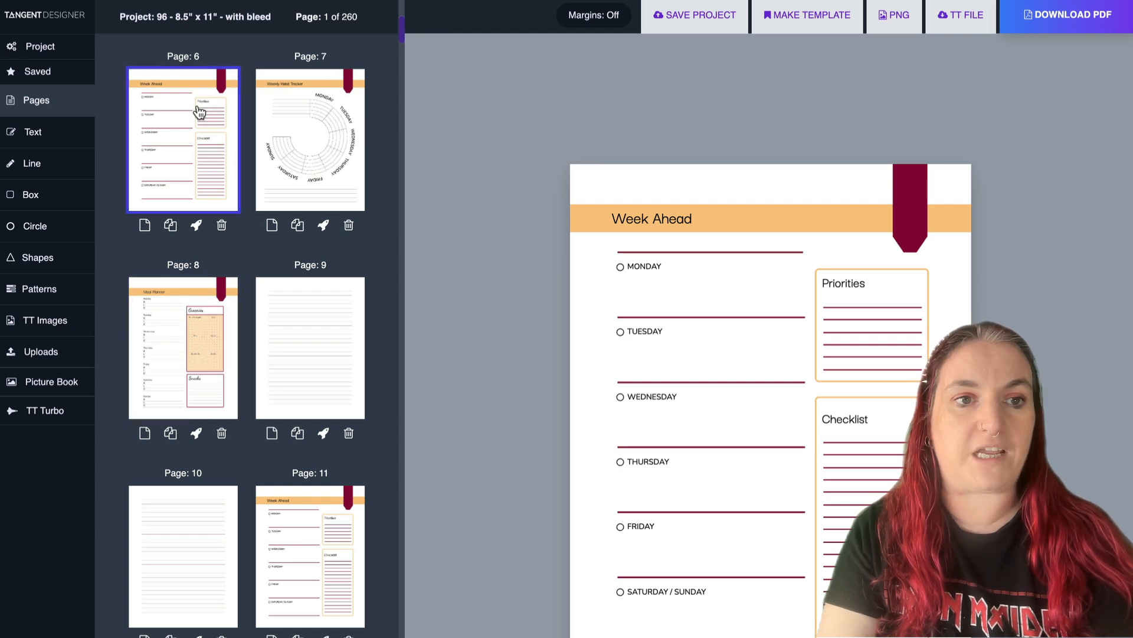
click(165, 114)
click(266, 121)
click(192, 330)
click(301, 332)
click(178, 535)
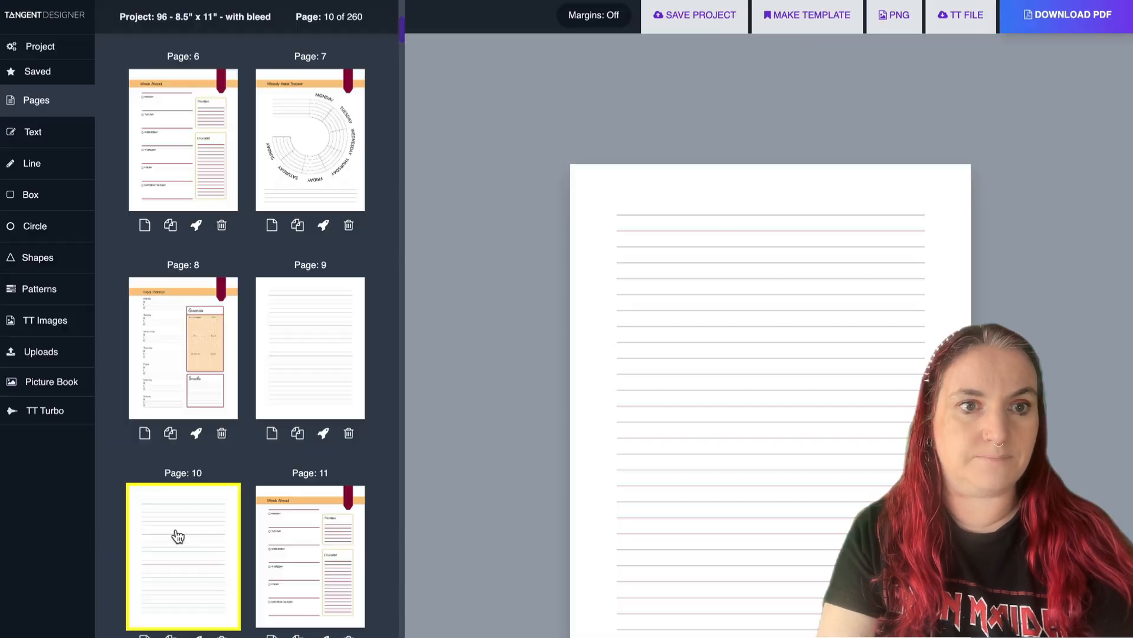
click(323, 582)
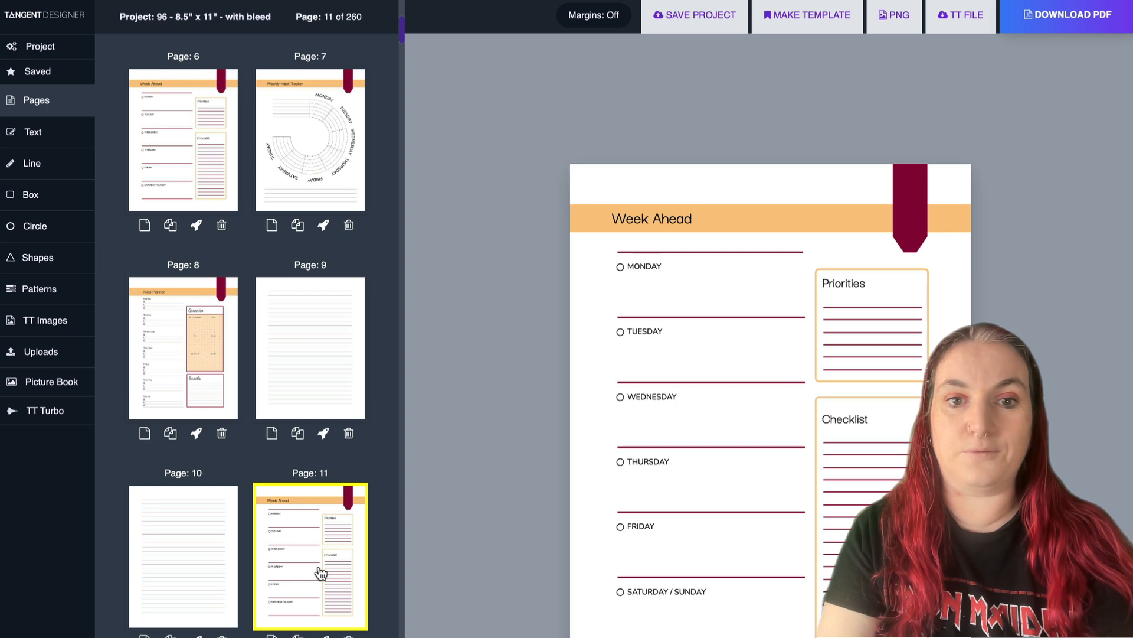
scroll(321, 571, down, 5)
scroll(267, 580, down, 5)
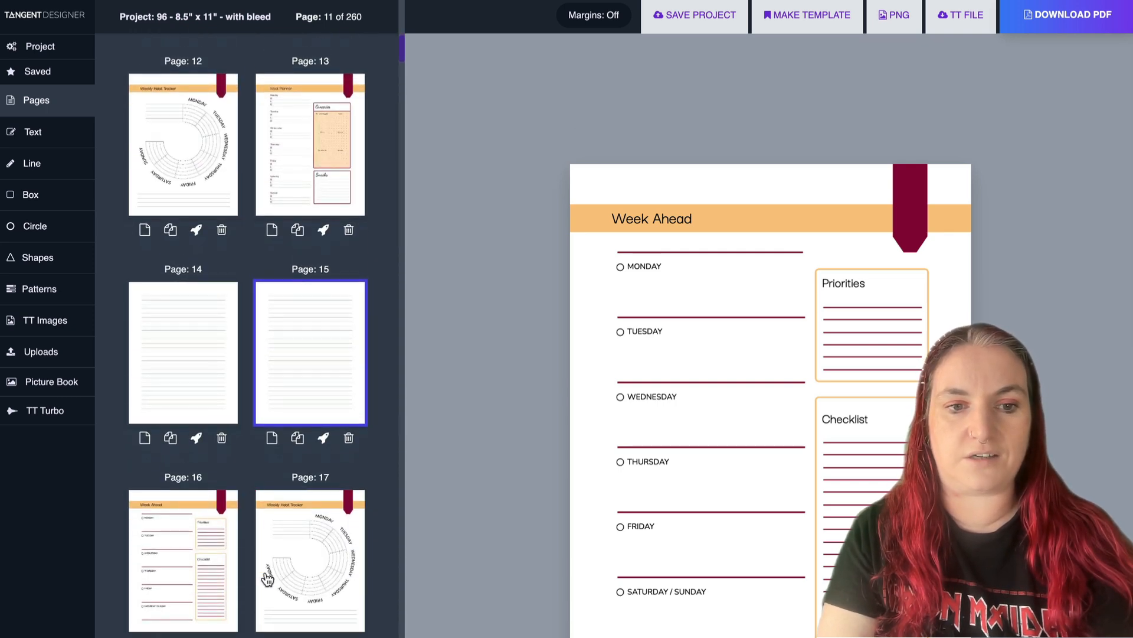
scroll(256, 410, up, 4)
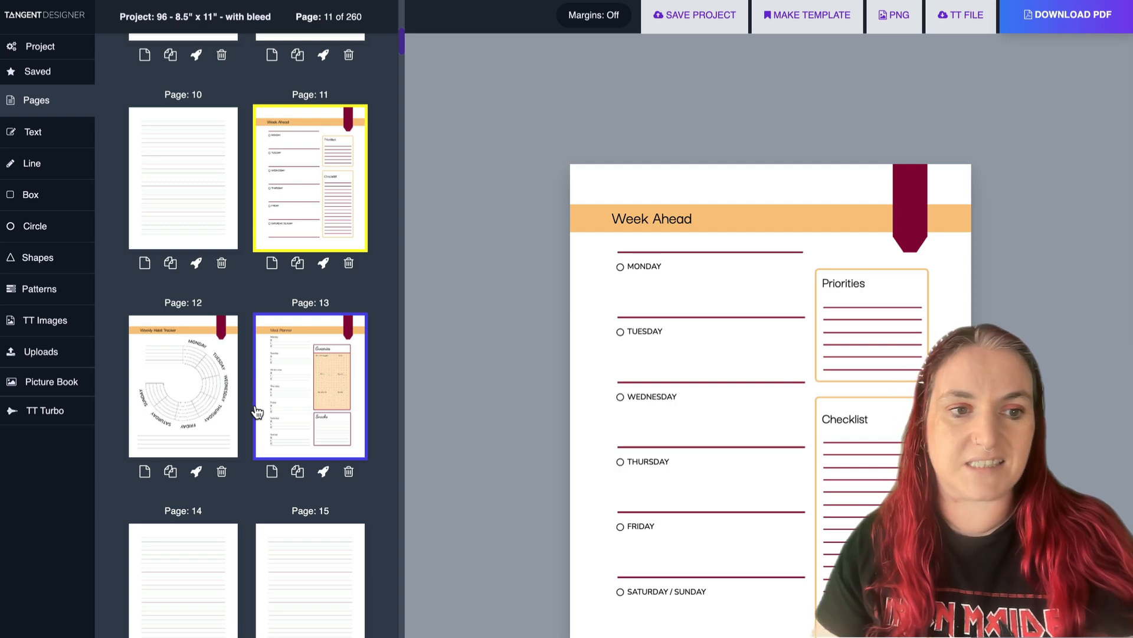
scroll(261, 354, up, 15)
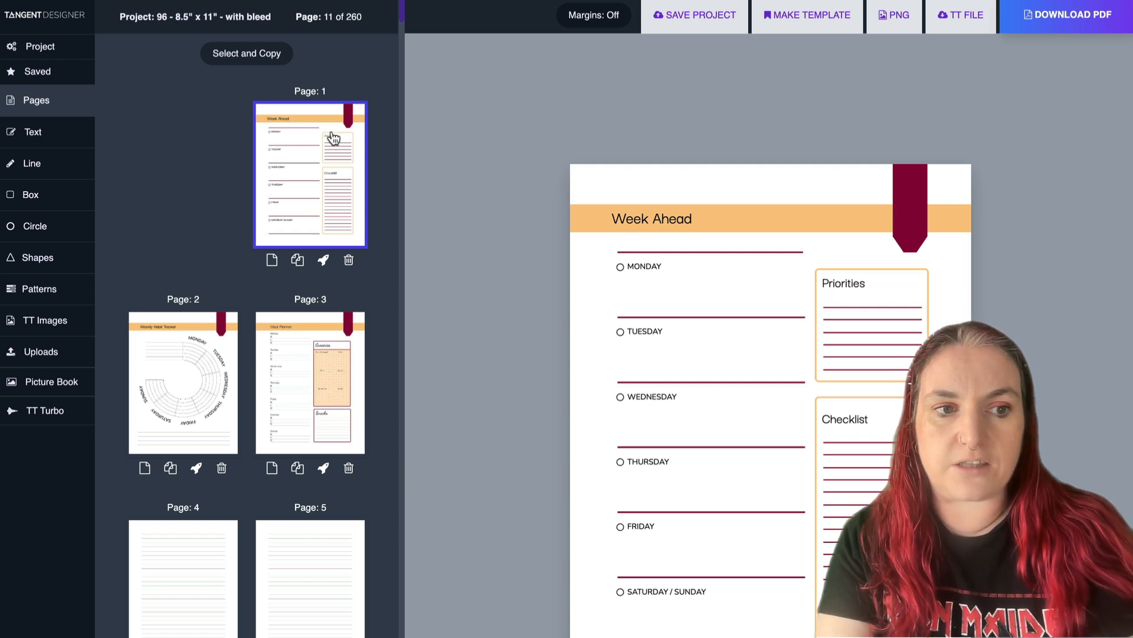
- Open TT Turbo's date insertion and set the start date to 01/01/2024
click(64, 407)
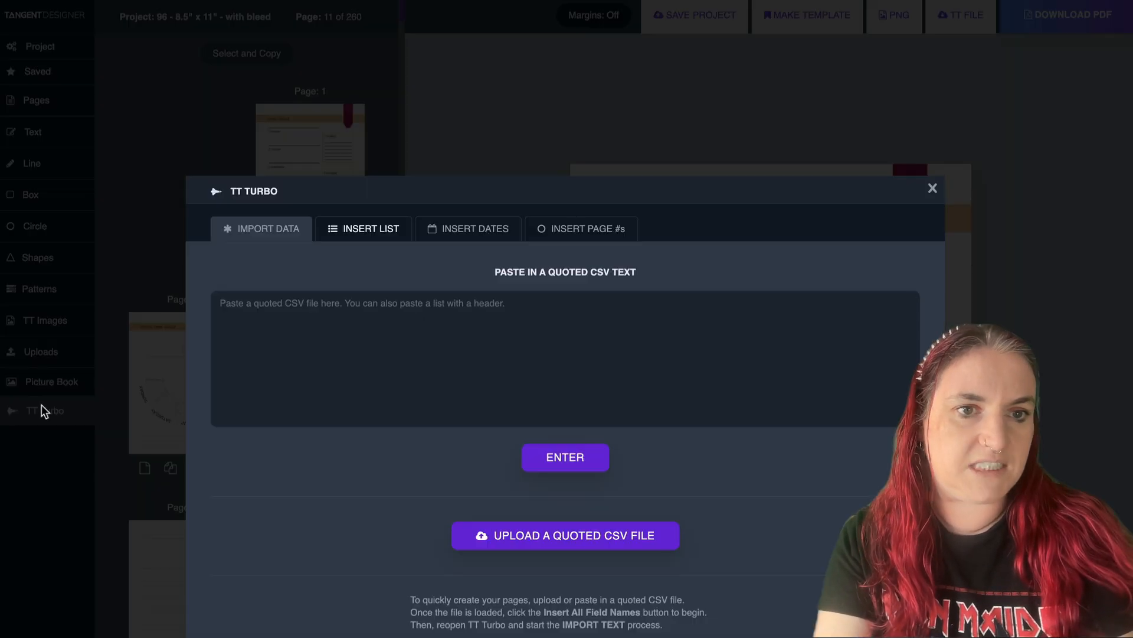
click(502, 228)
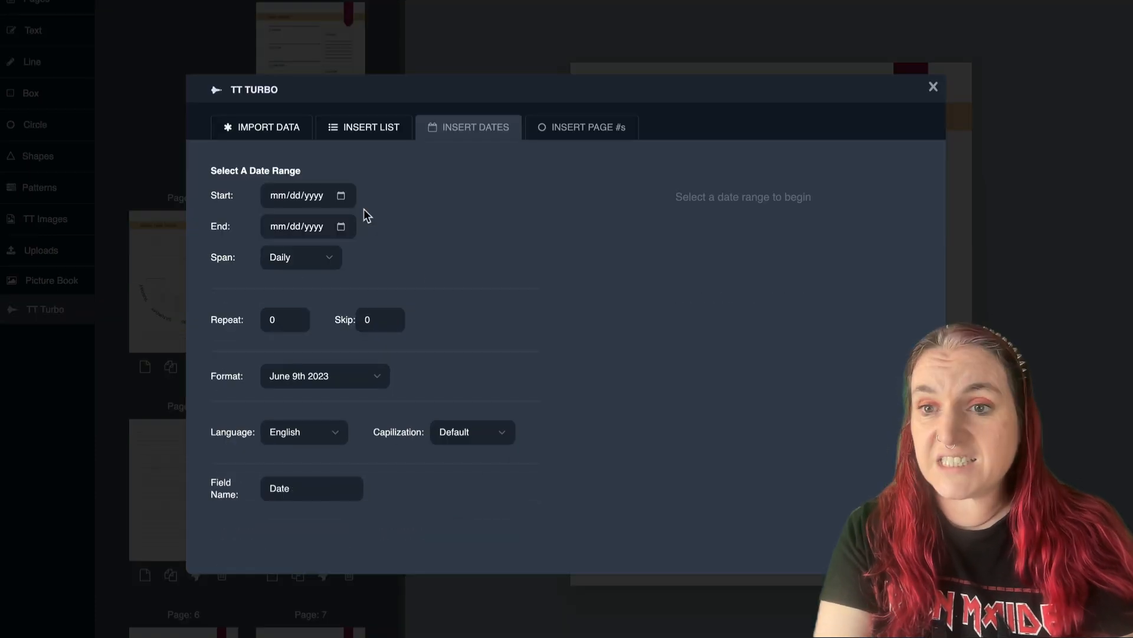
click(341, 297)
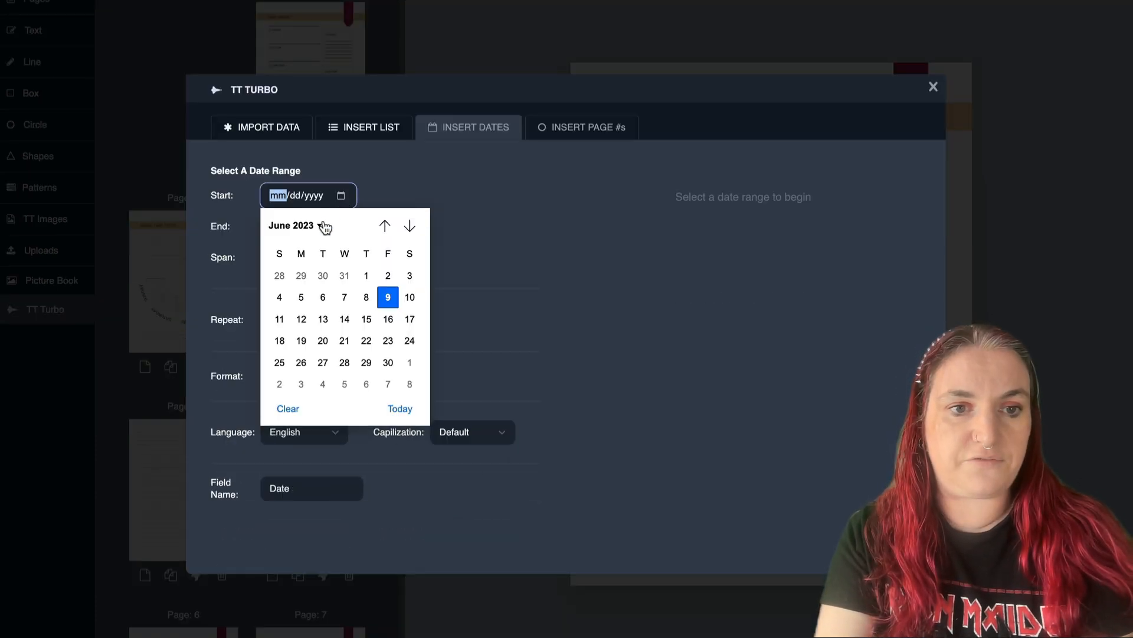
click(319, 227)
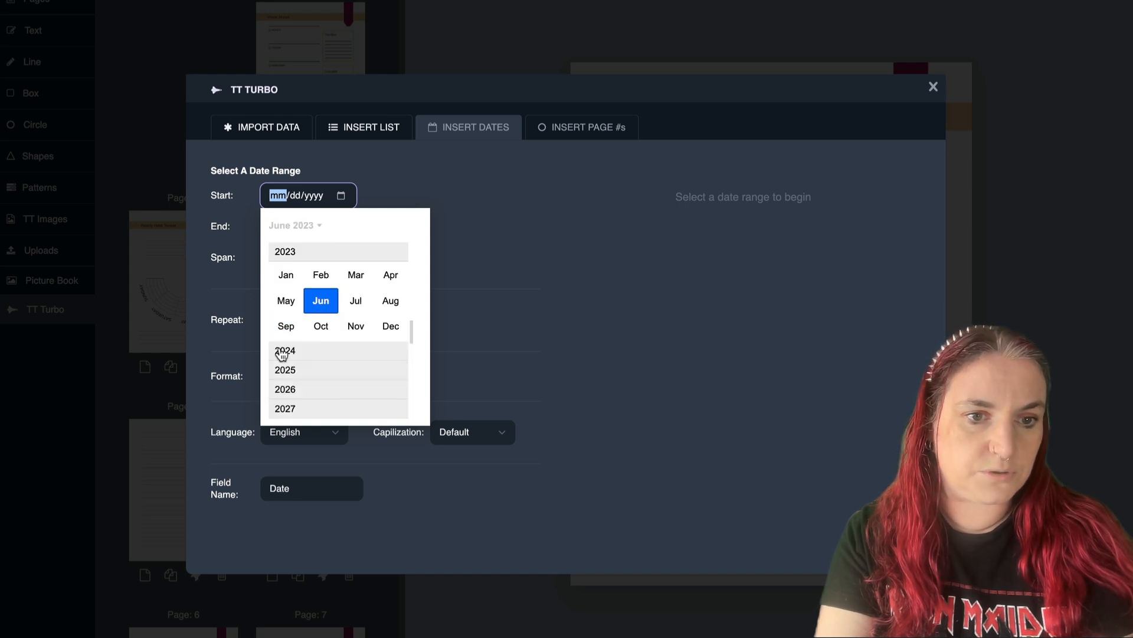
click(285, 353)
click(285, 276)
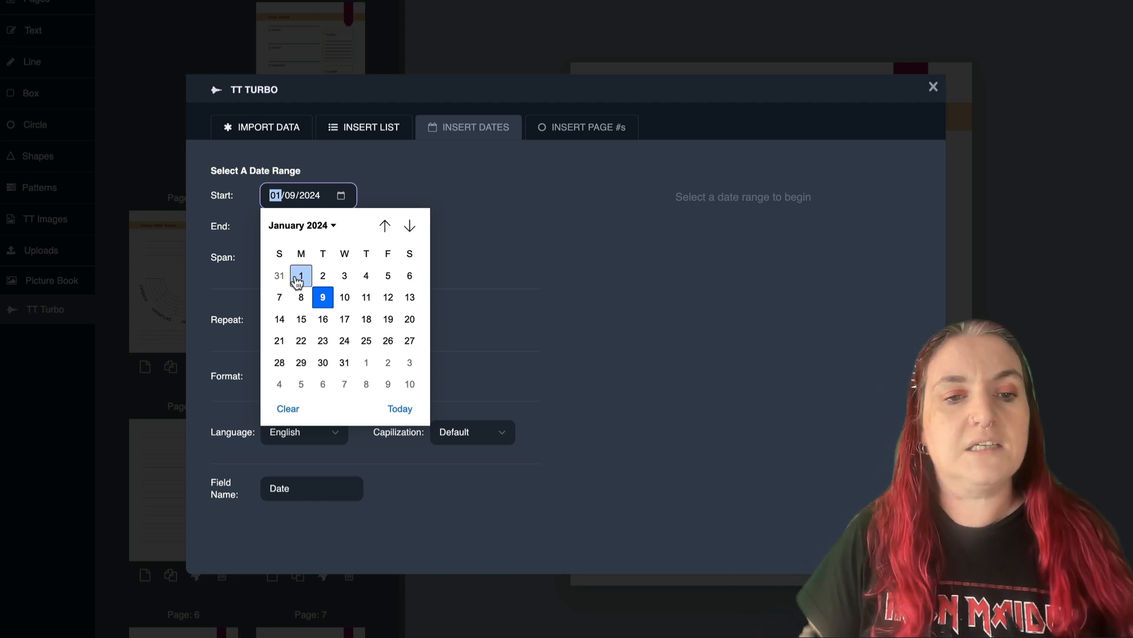
click(301, 276)
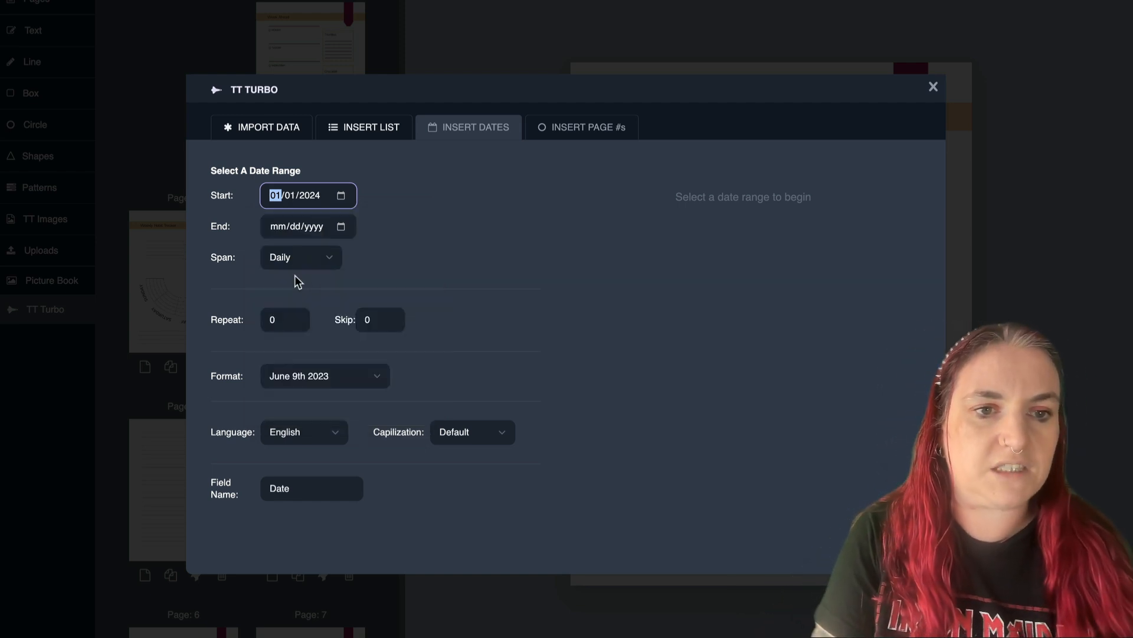
- Set the end date of the range to 01/06/2025
click(341, 227)
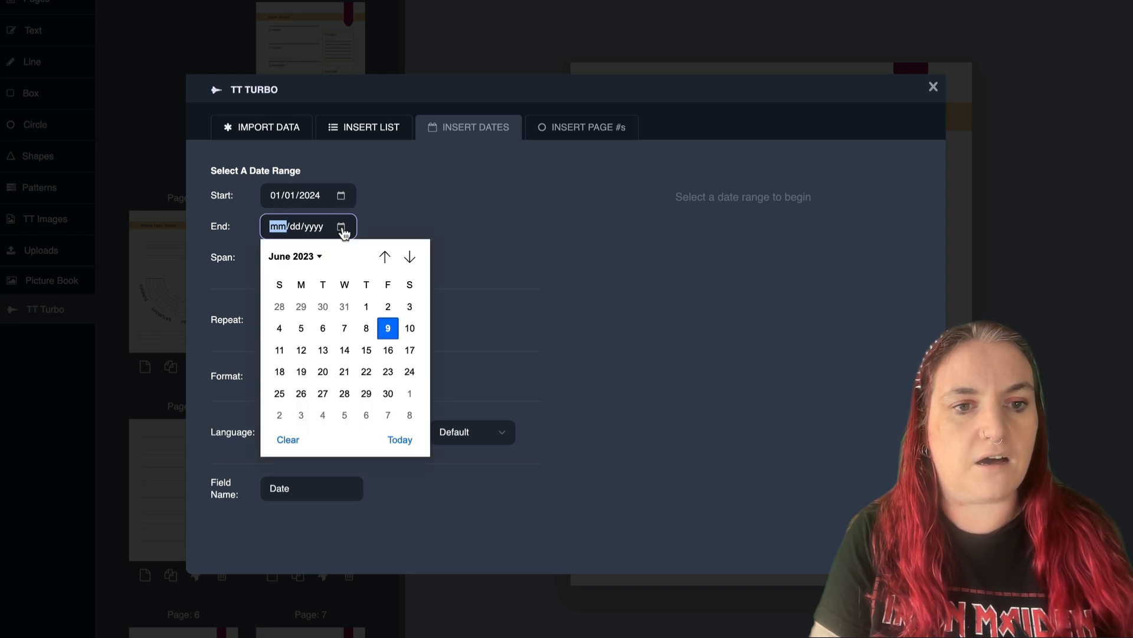
click(315, 260)
click(297, 382)
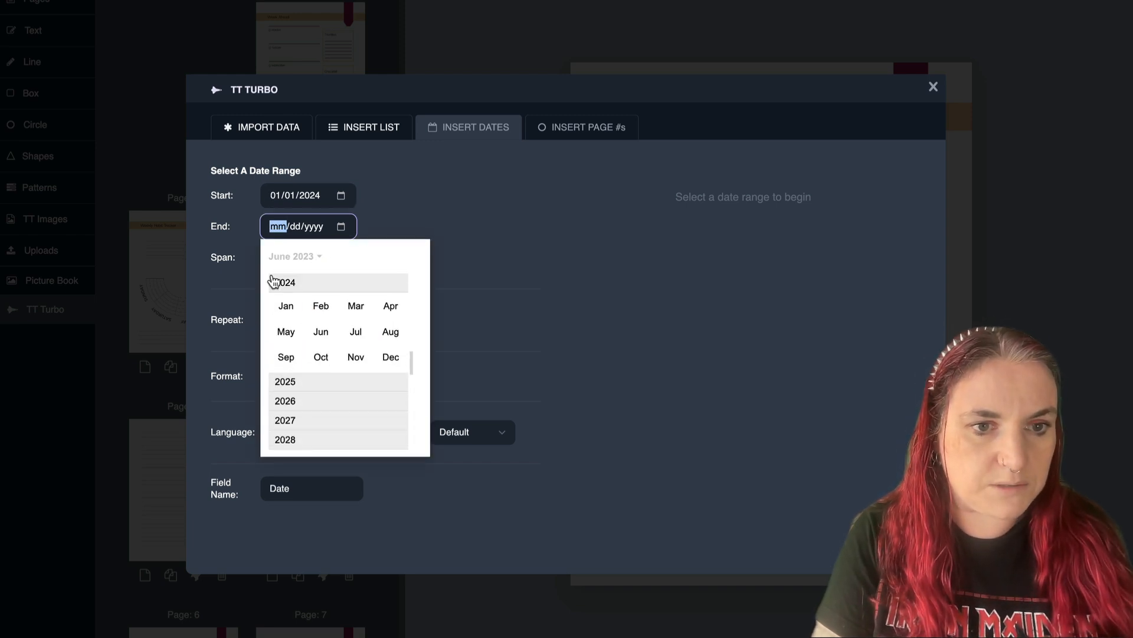
click(390, 357)
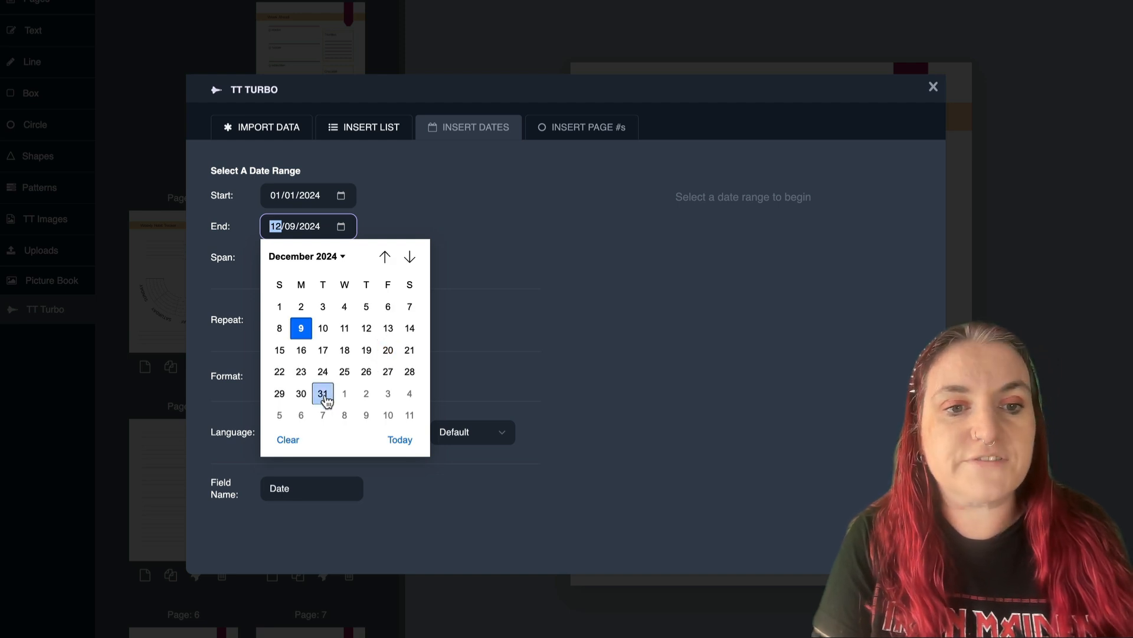
click(294, 416)
scroll(571, 269, down, 8)
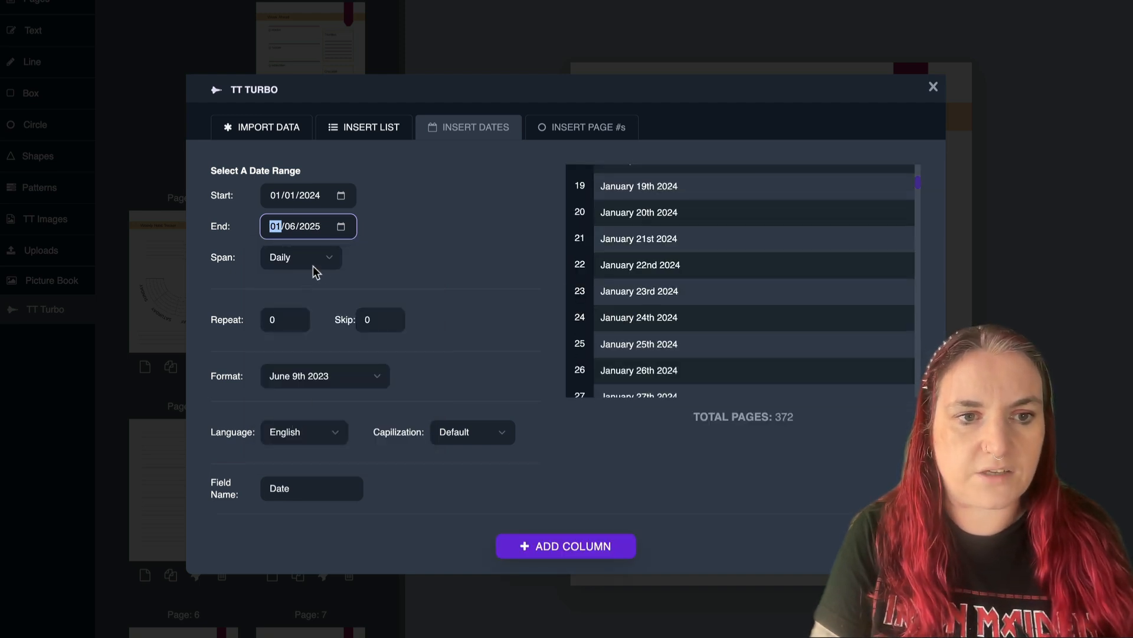
- Set the date span to Weekly and review the generated date list from beginning to end
click(331, 266)
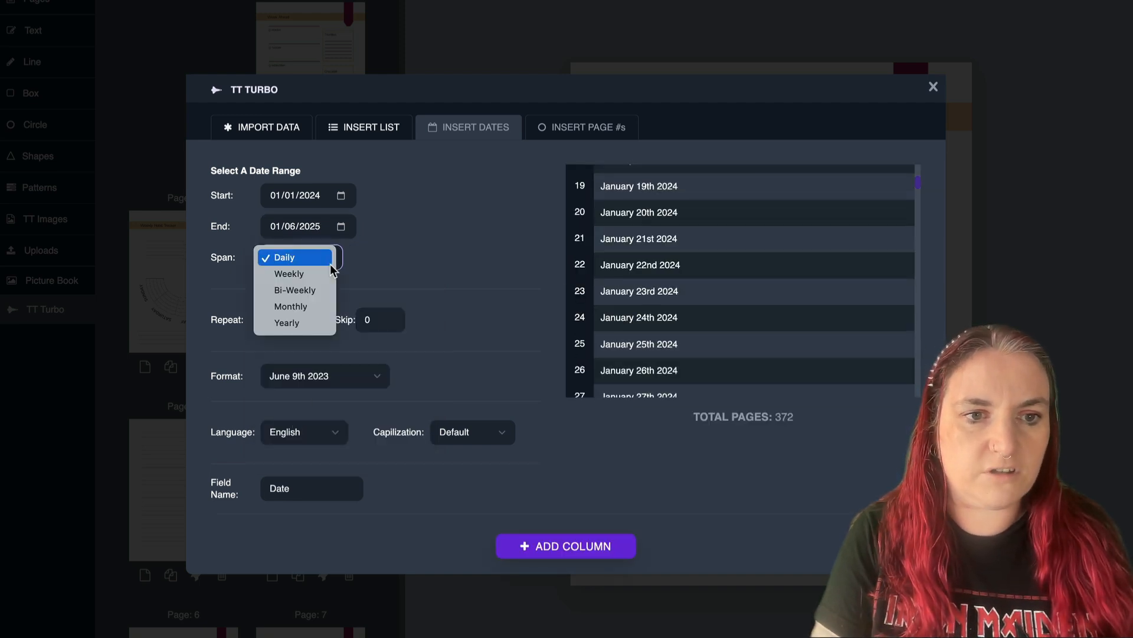
click(295, 276)
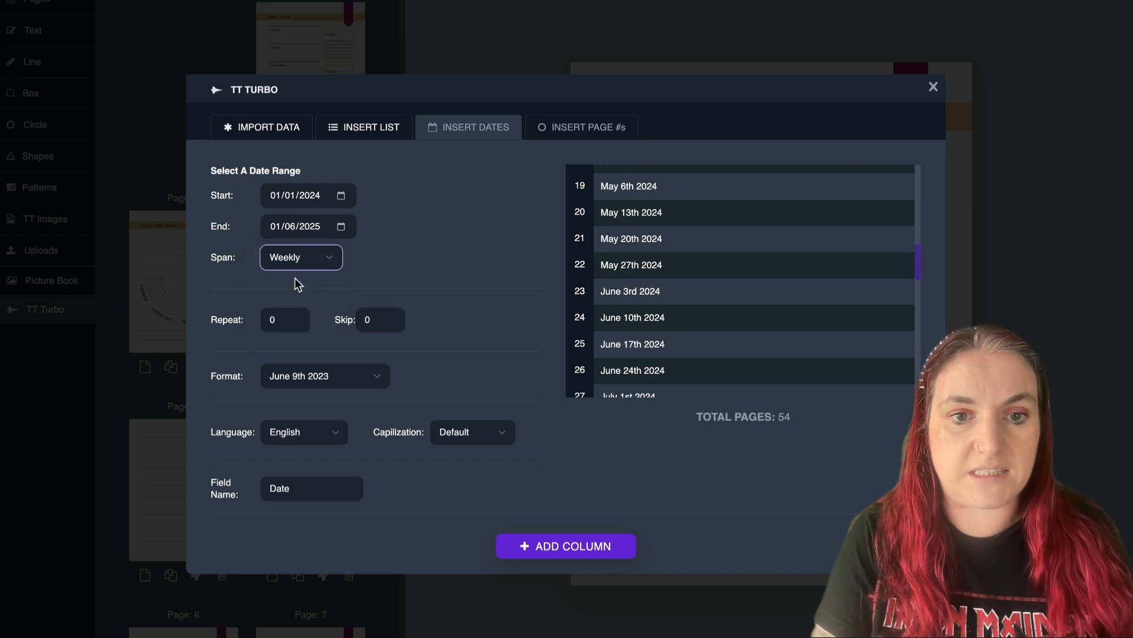
scroll(709, 298, up, 8)
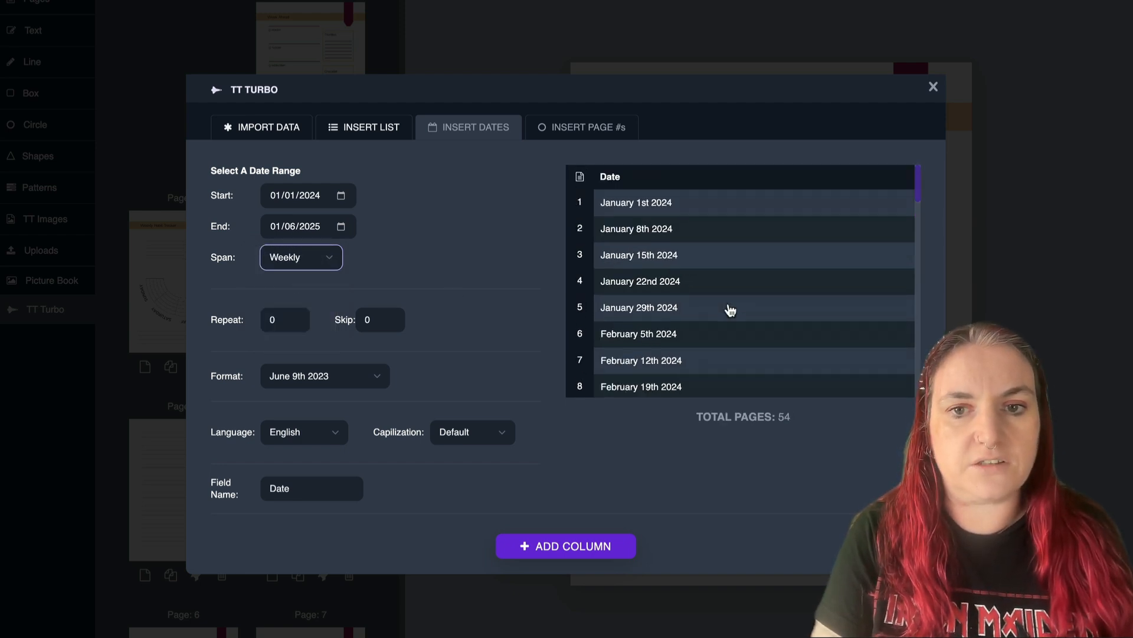
scroll(703, 203, down, 20)
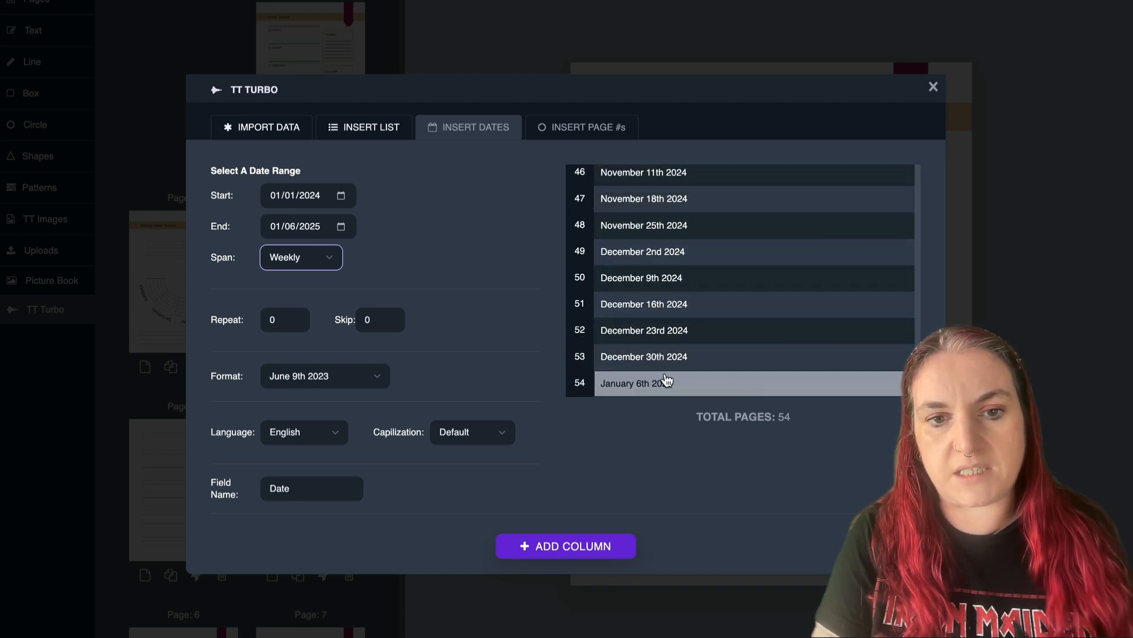
scroll(659, 383, up, 20)
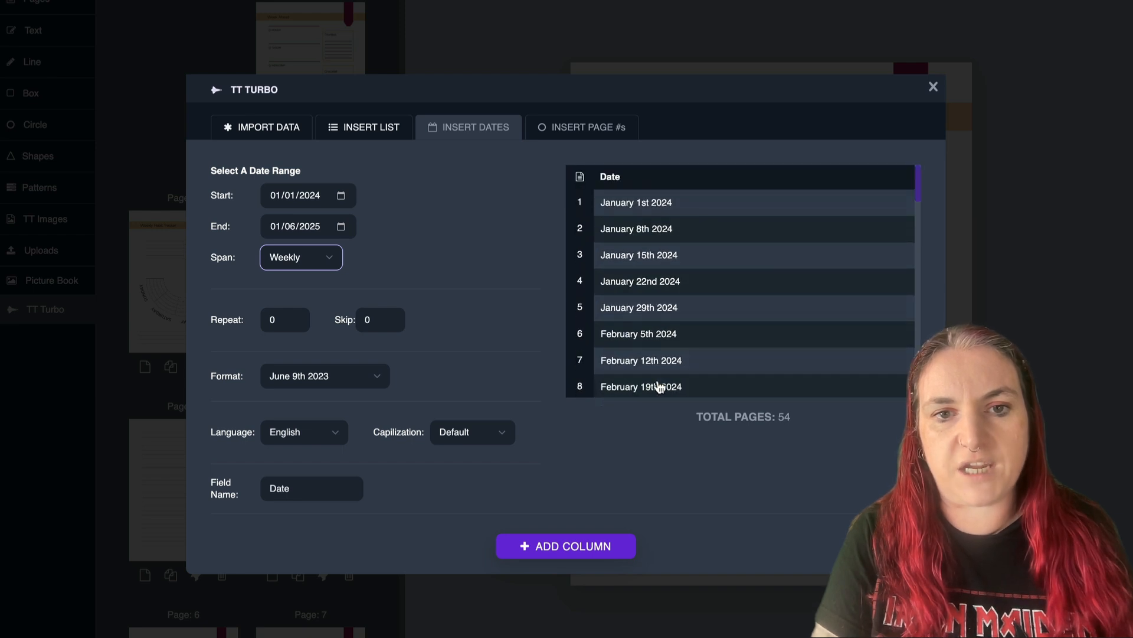
scroll(670, 291, down, 20)
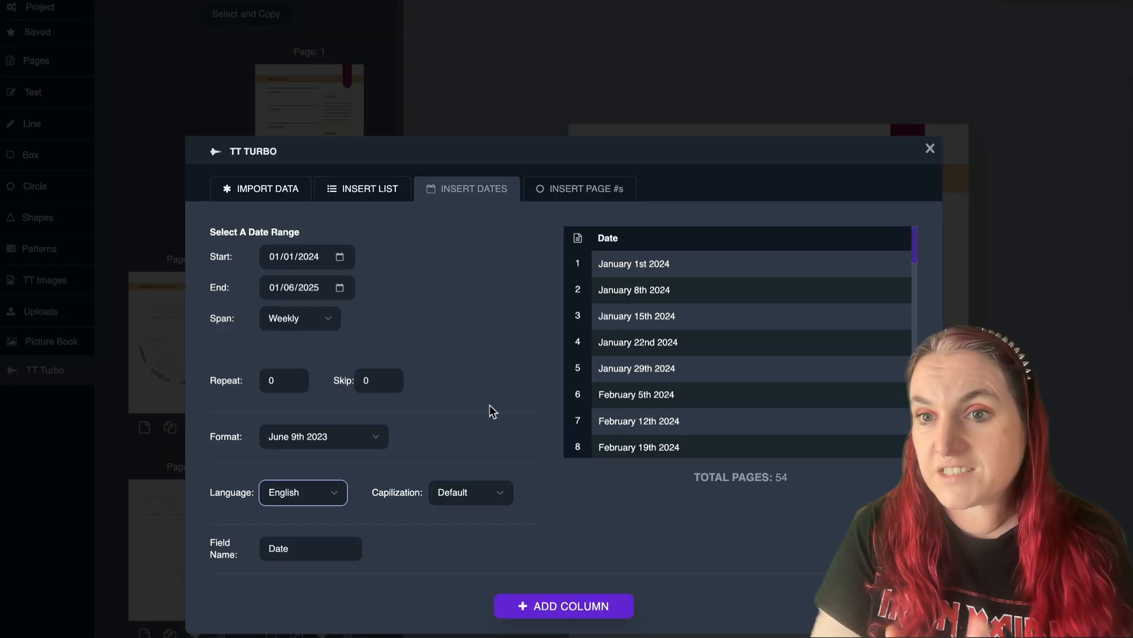
- Preview the date list in Spanish and choose another language in its place
click(340, 491)
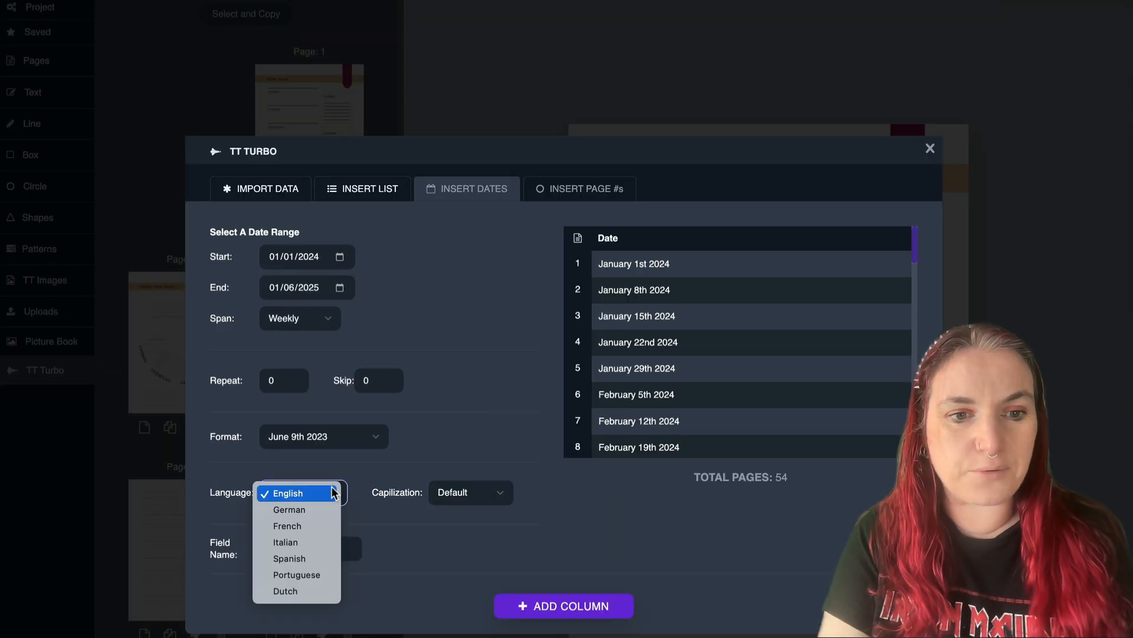
click(315, 560)
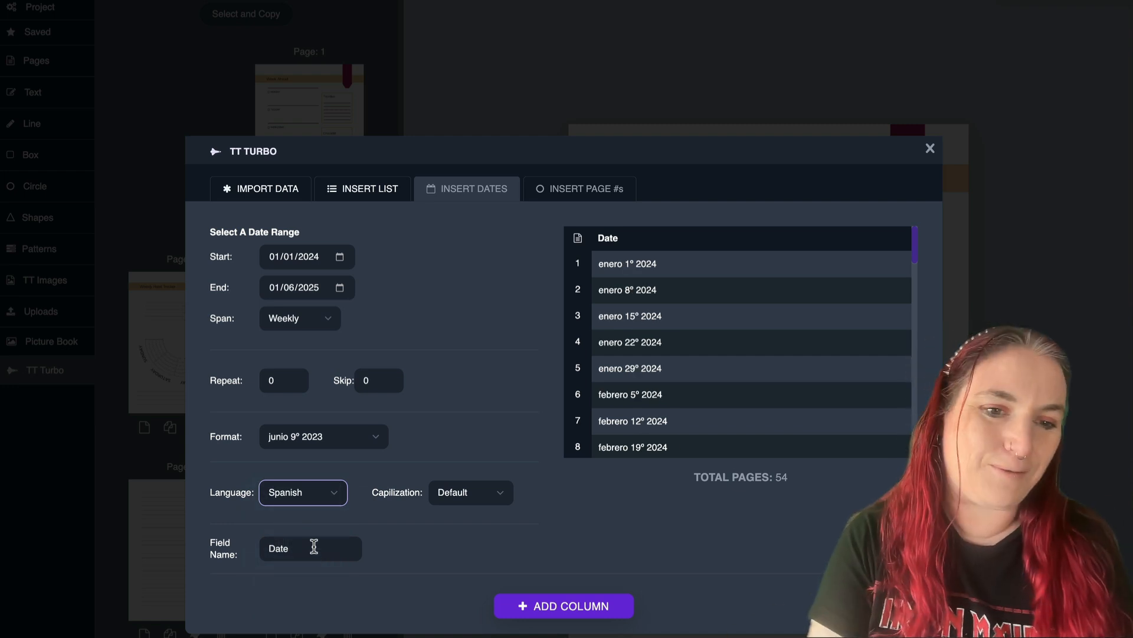
click(336, 492)
click(325, 464)
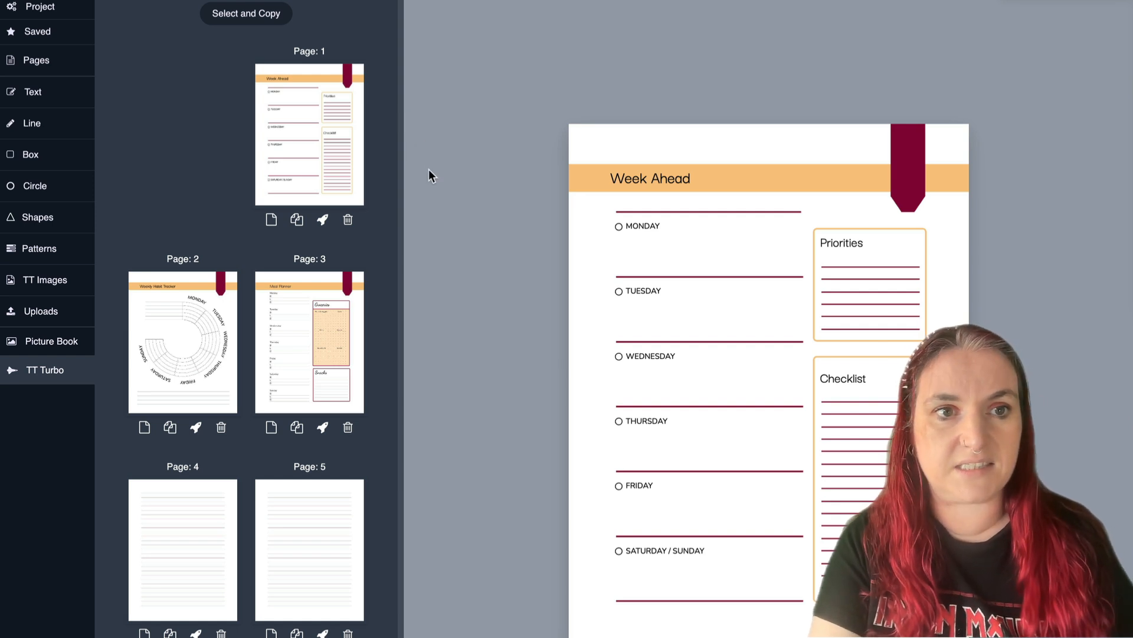
- Start selecting and copying pages, and choose pages 1 to 5 as the pages to copy
click(240, 18)
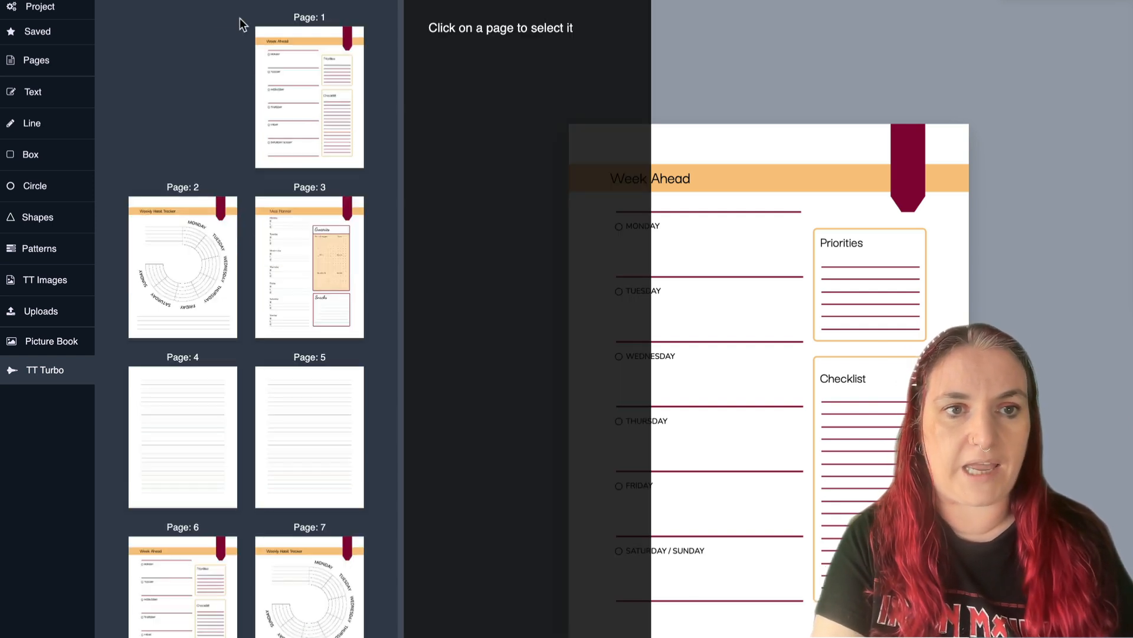
click(326, 105)
click(194, 283)
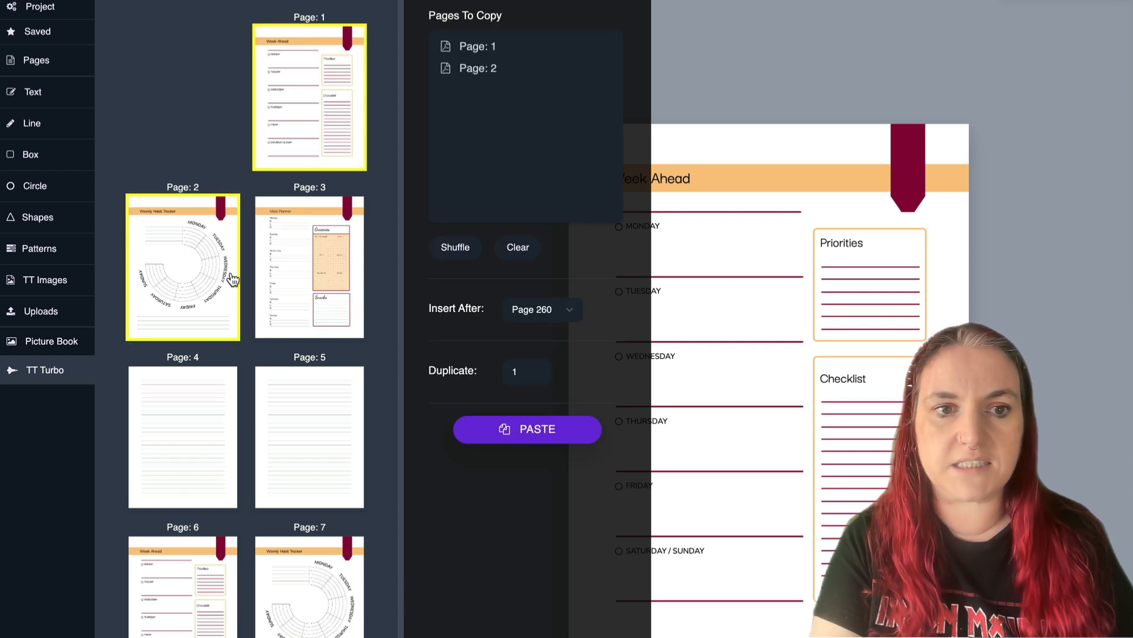
click(295, 280)
click(177, 427)
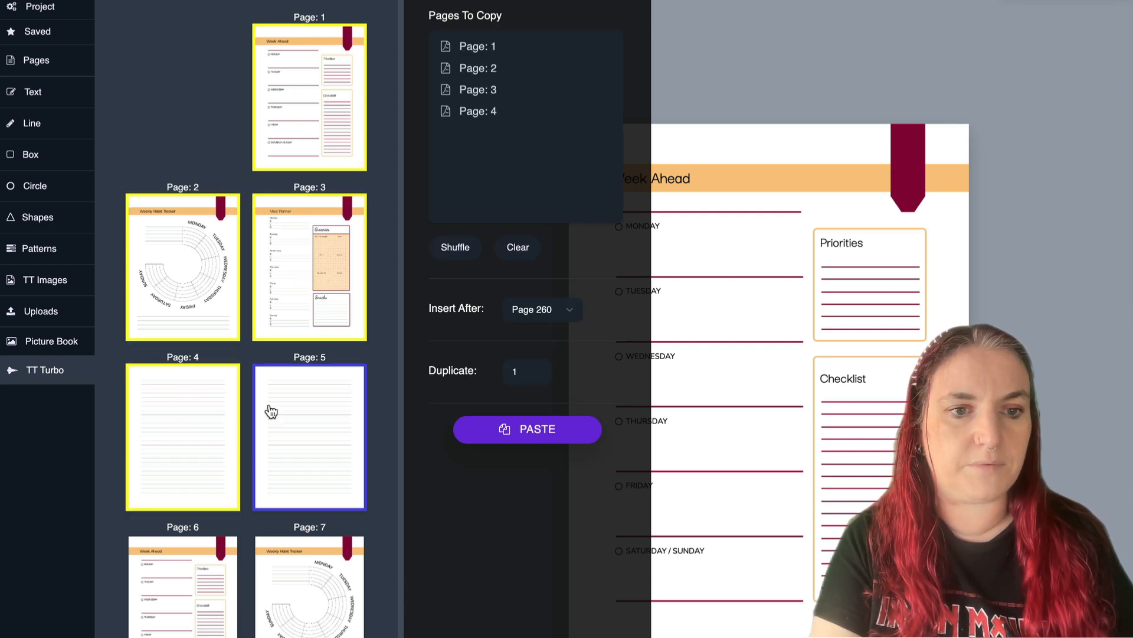
click(292, 420)
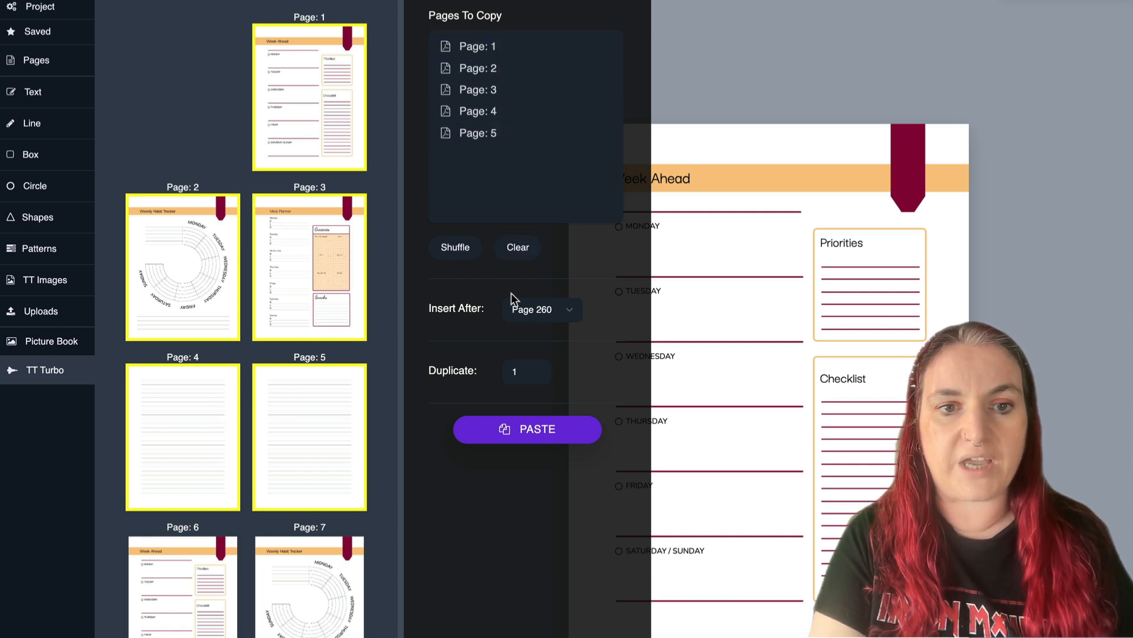
- Set the number of duplicates to 2 and paste the selected pages after page 260
click(529, 375)
key(BackSpace)
text(2)
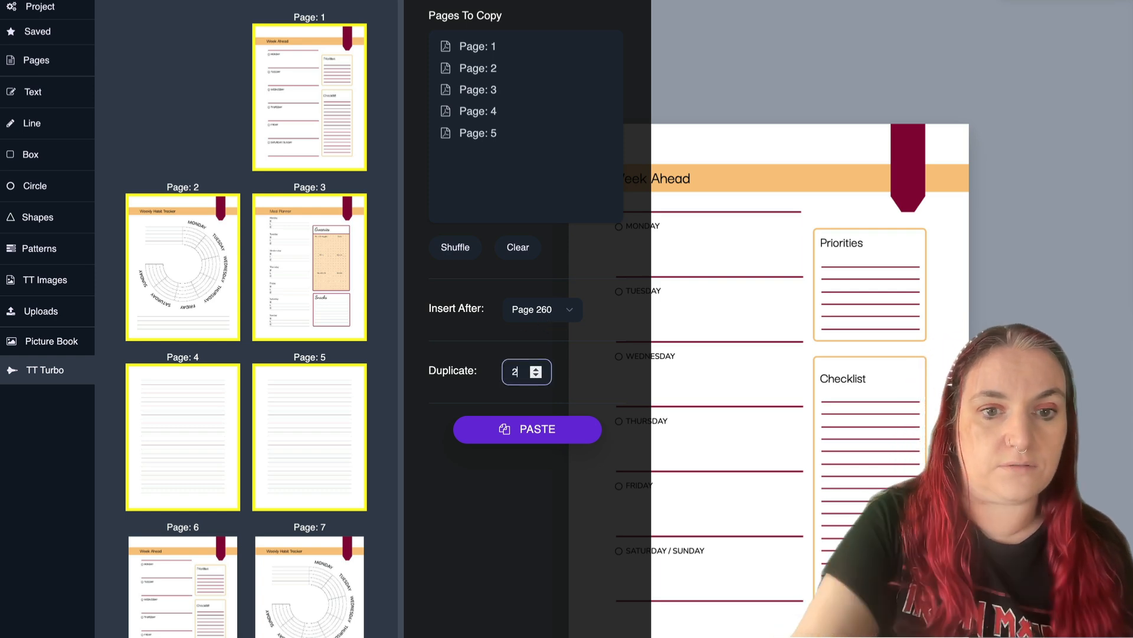
click(543, 428)
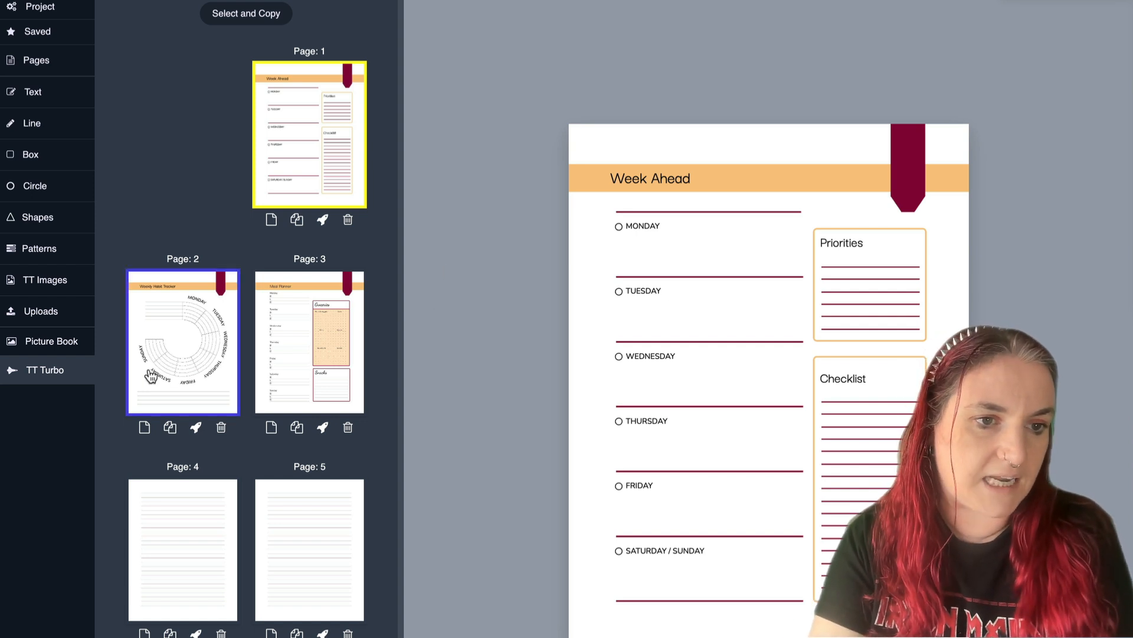
click(74, 371)
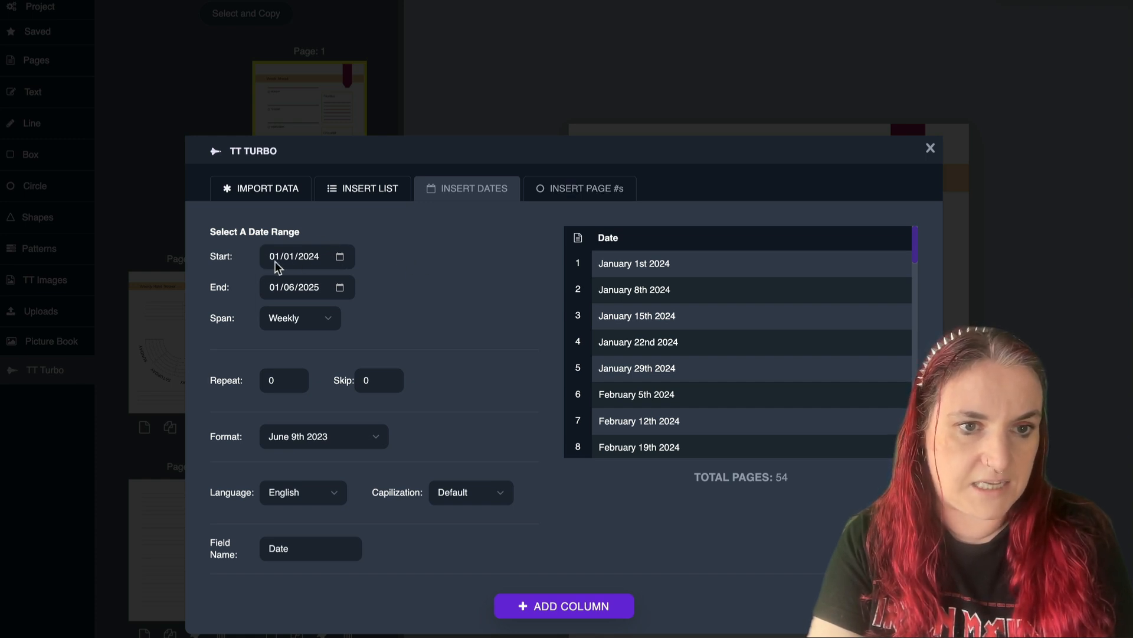
click(305, 489)
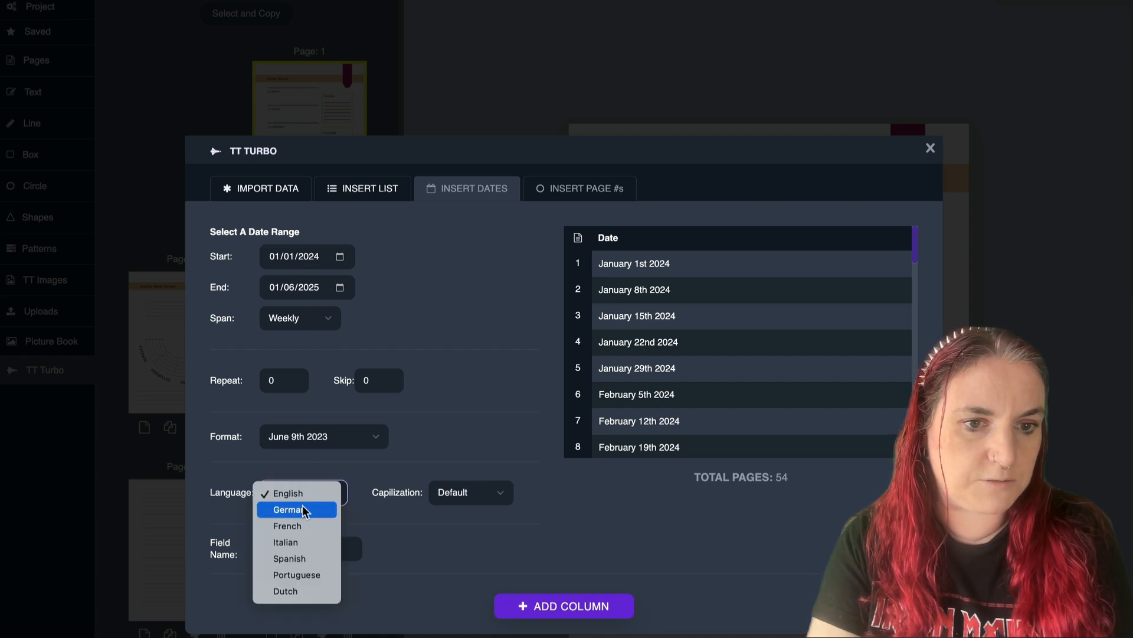
click(300, 525)
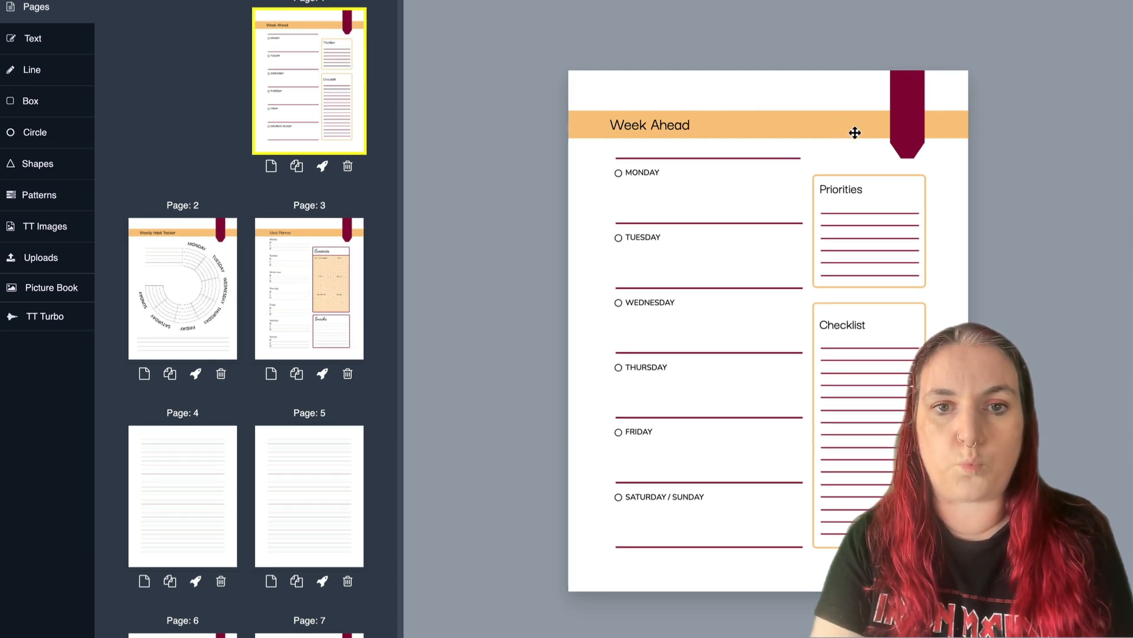
- View the Weekly Habit Tracker and Meal Planner pages, and return to the Week Ahead page
click(190, 284)
click(323, 284)
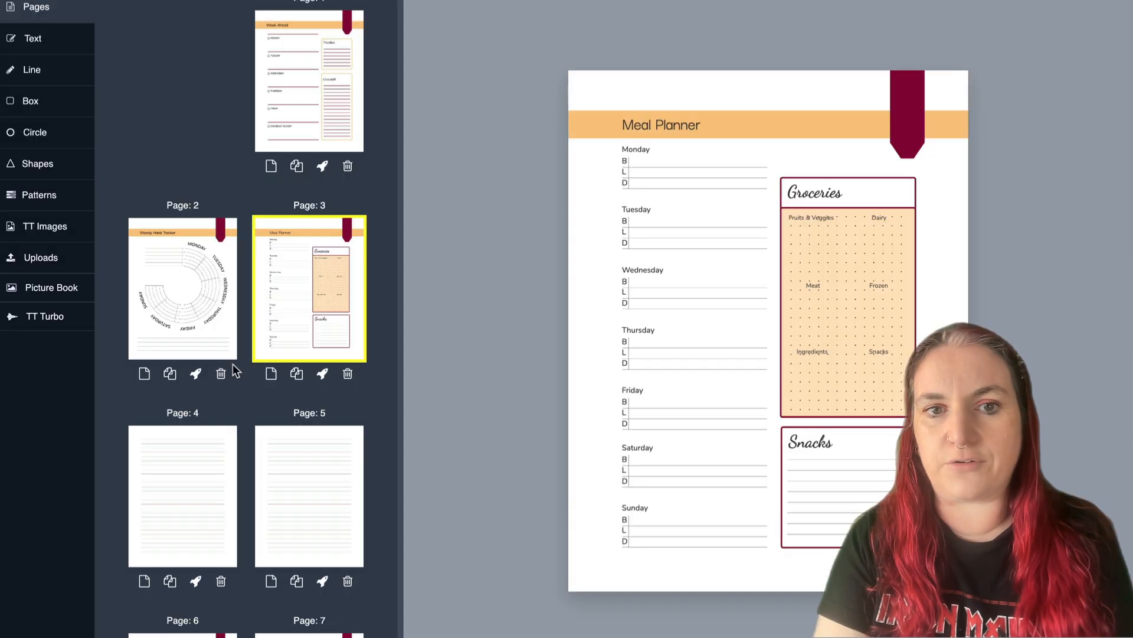
click(302, 139)
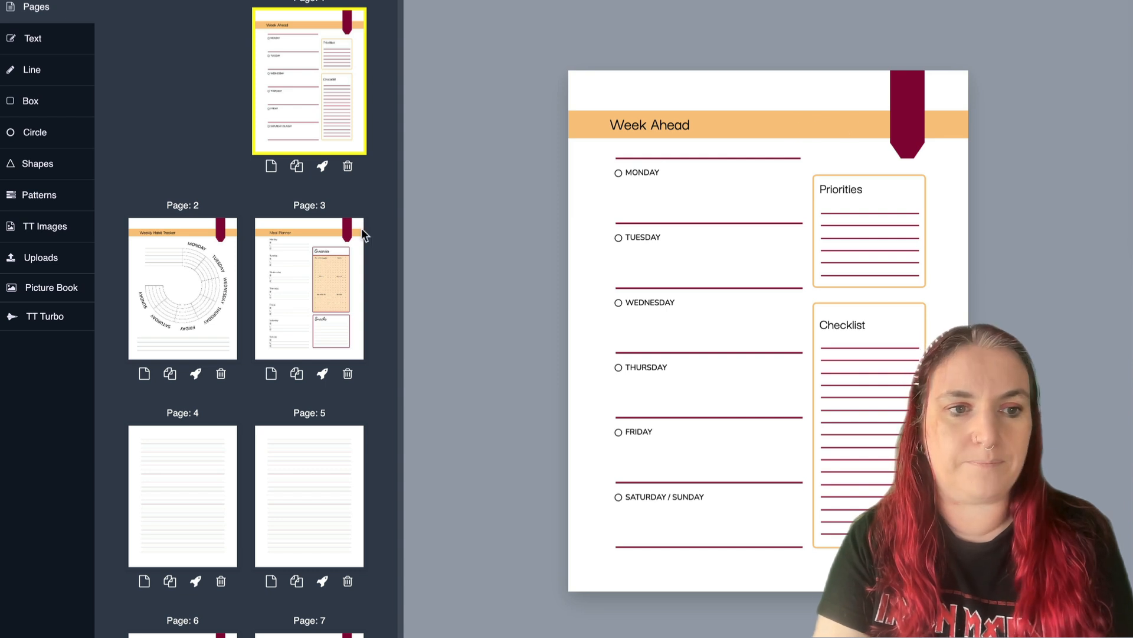
- Open TT Turbo's date insertion and set the date language to French
click(53, 321)
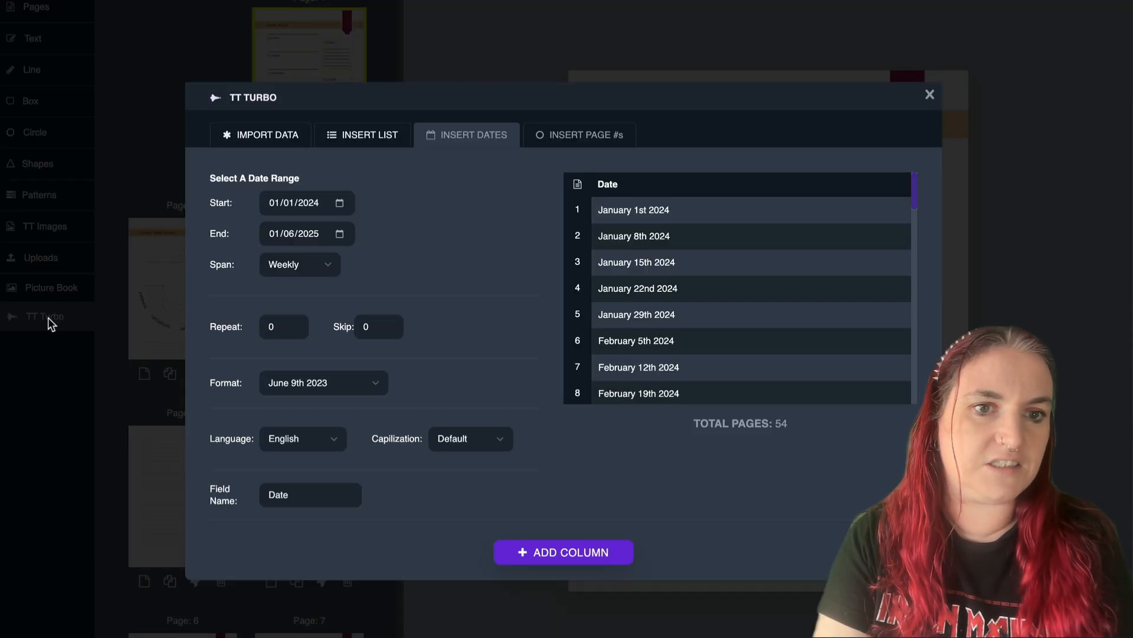
click(323, 441)
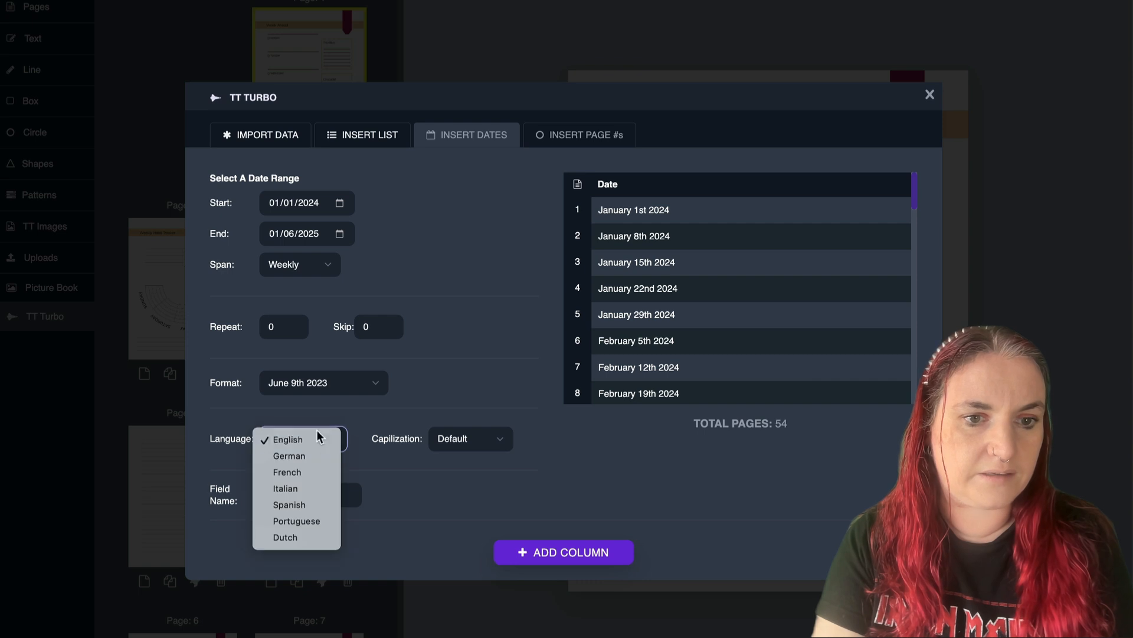
click(310, 472)
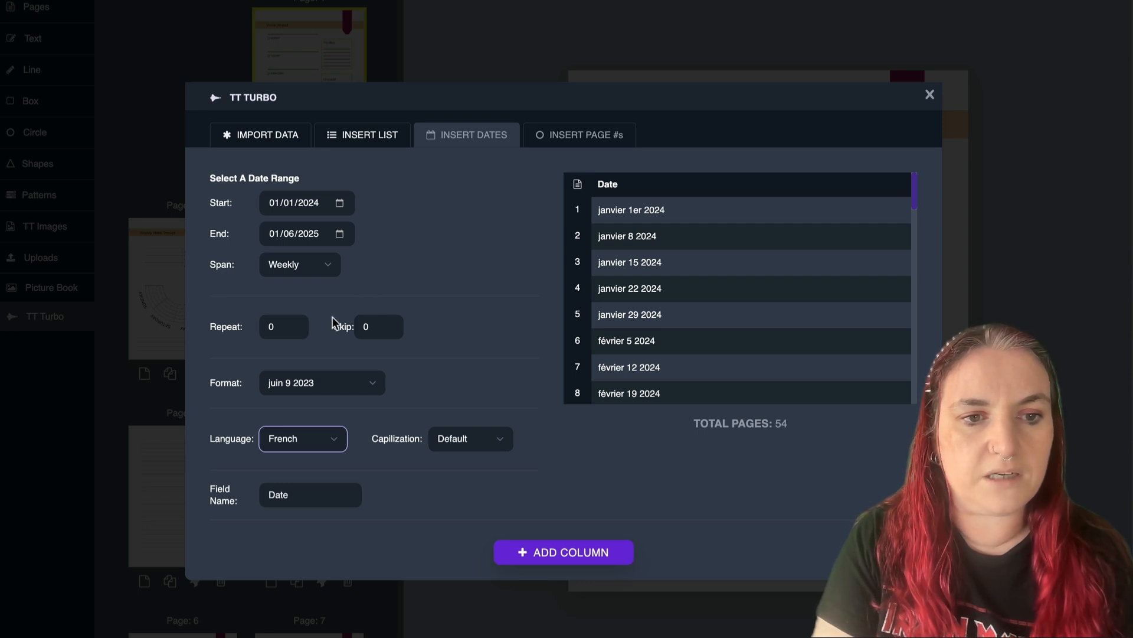
- Set the date list to skip 4 pages between the weekly dates
click(389, 324)
click(389, 324)
click(388, 323)
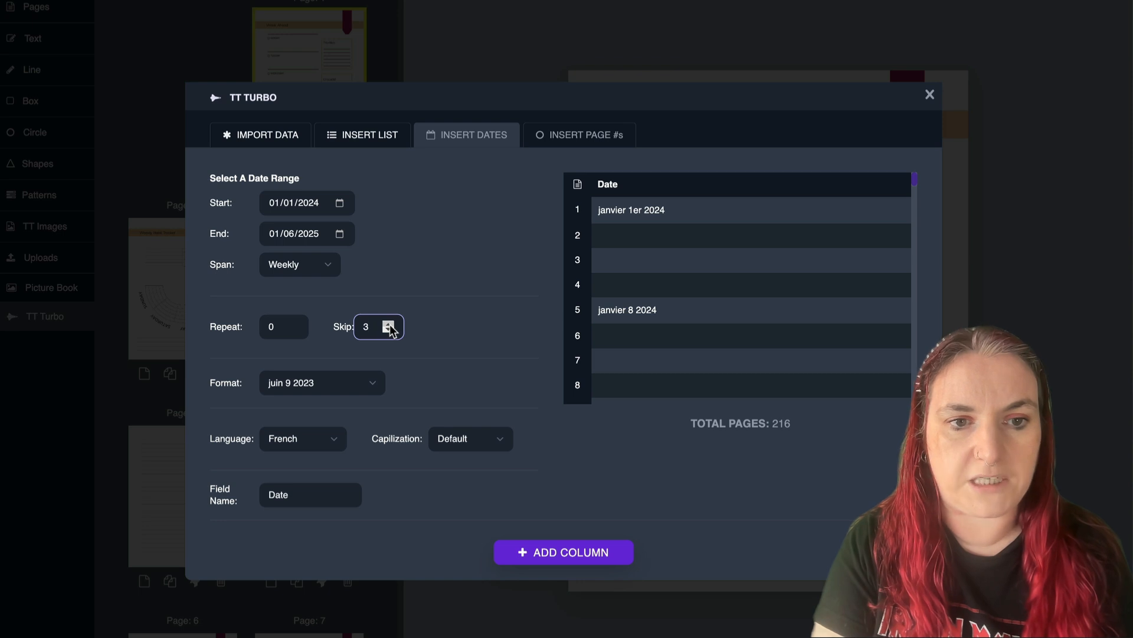
click(389, 324)
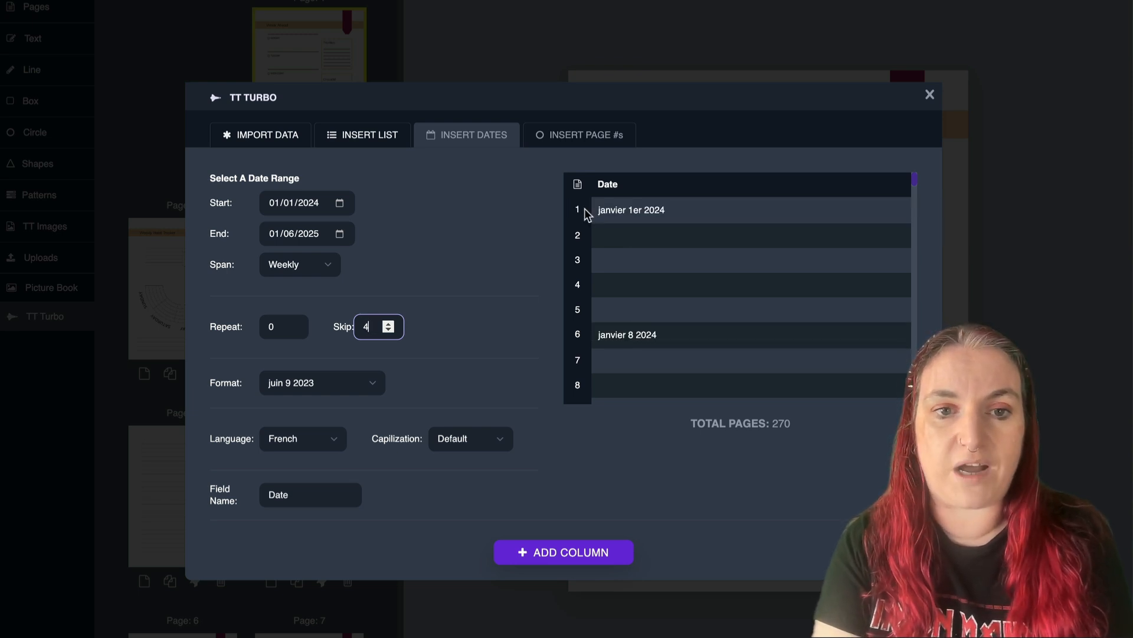
- Set the dates to repeat 2 times with a skip of 3, and check the pattern in the generated list
click(294, 324)
click(294, 324)
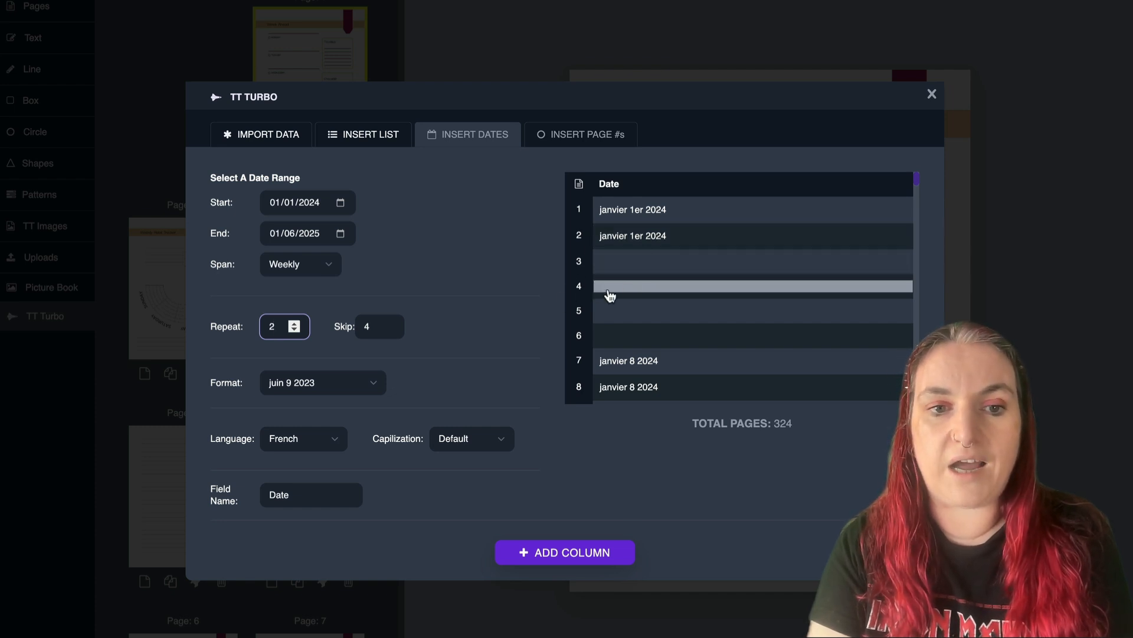
click(389, 330)
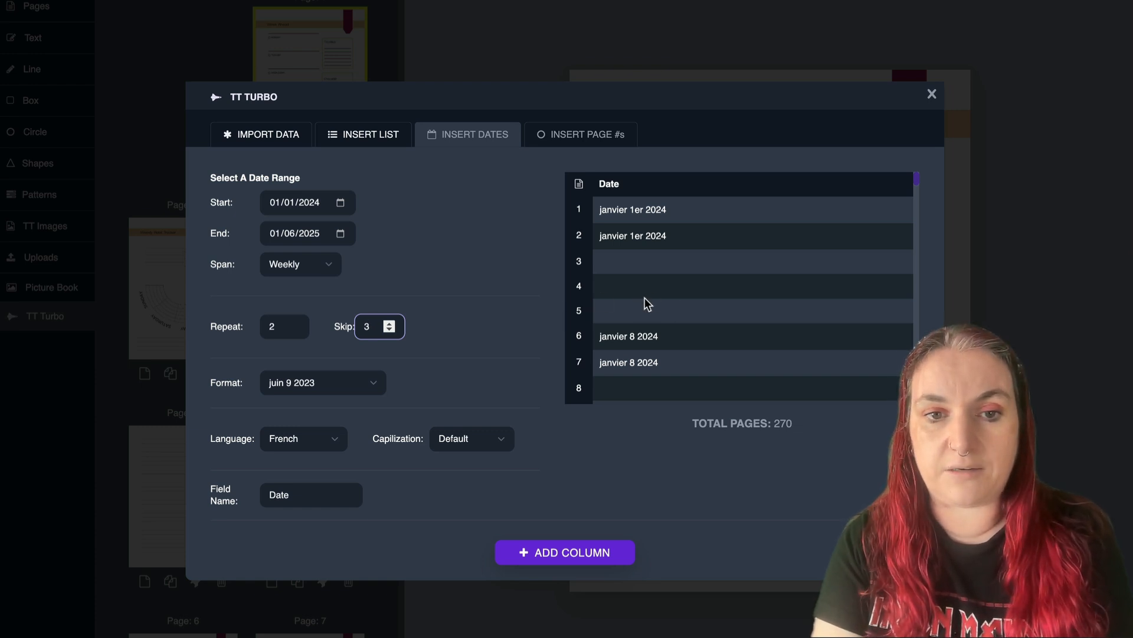
scroll(632, 318, down, 5)
scroll(602, 255, up, 1)
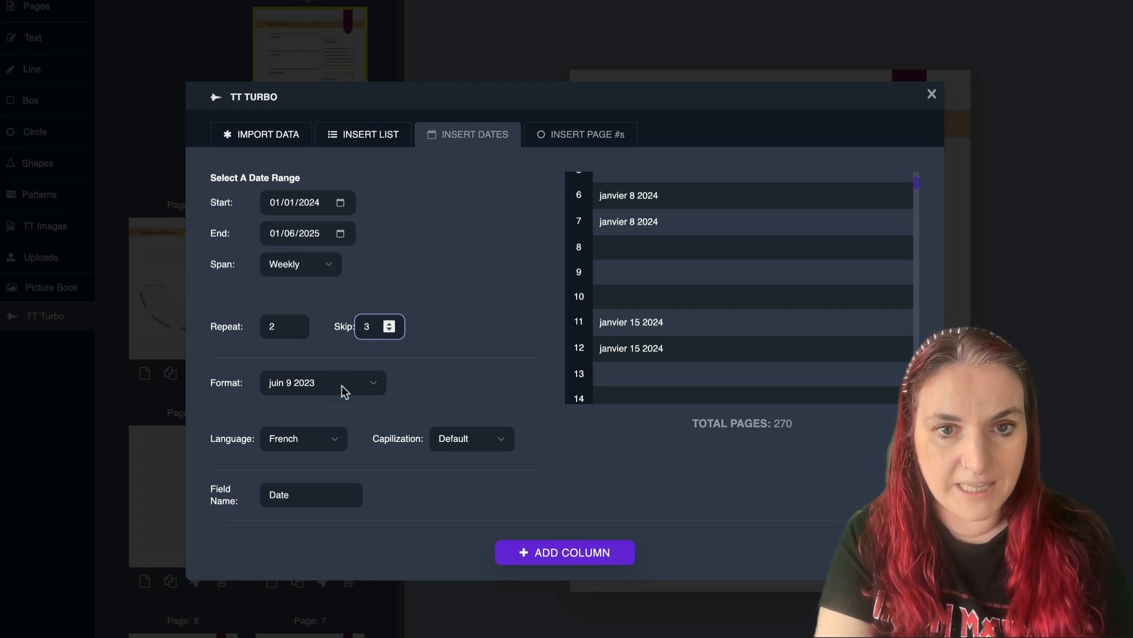
- Set the date capitalization to First Letter and add the dates as a data column
click(468, 438)
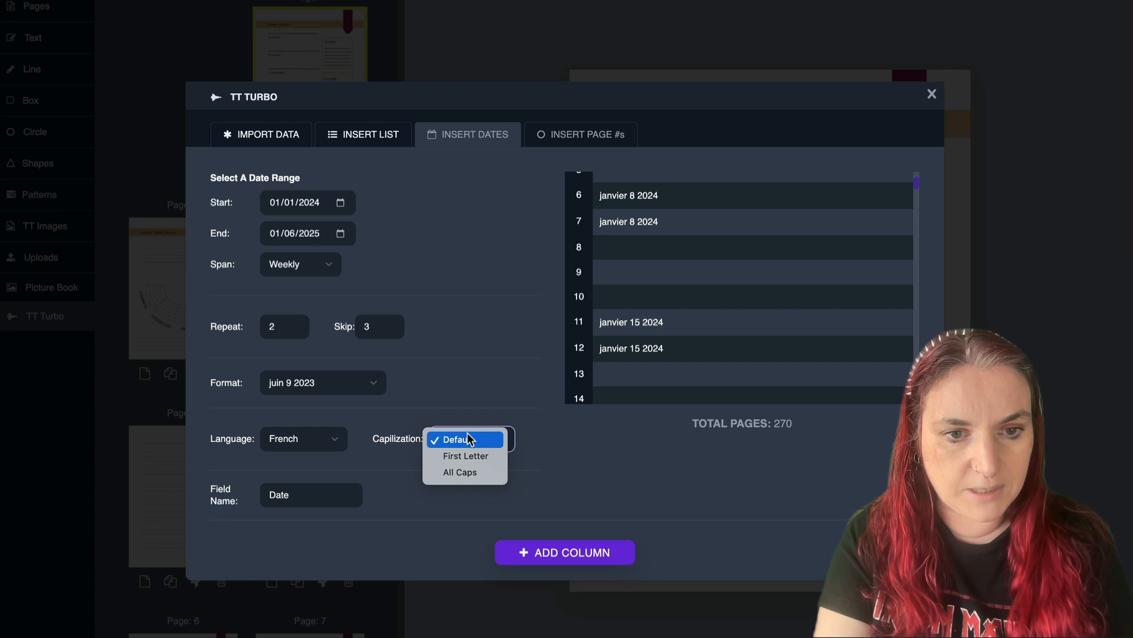
click(469, 456)
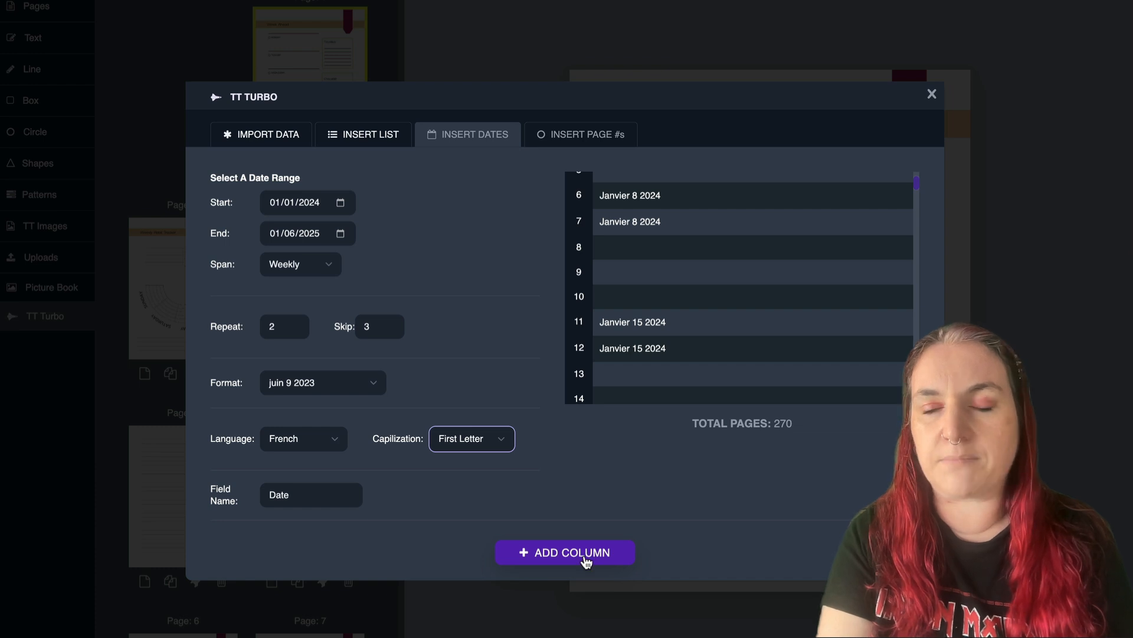
click(586, 558)
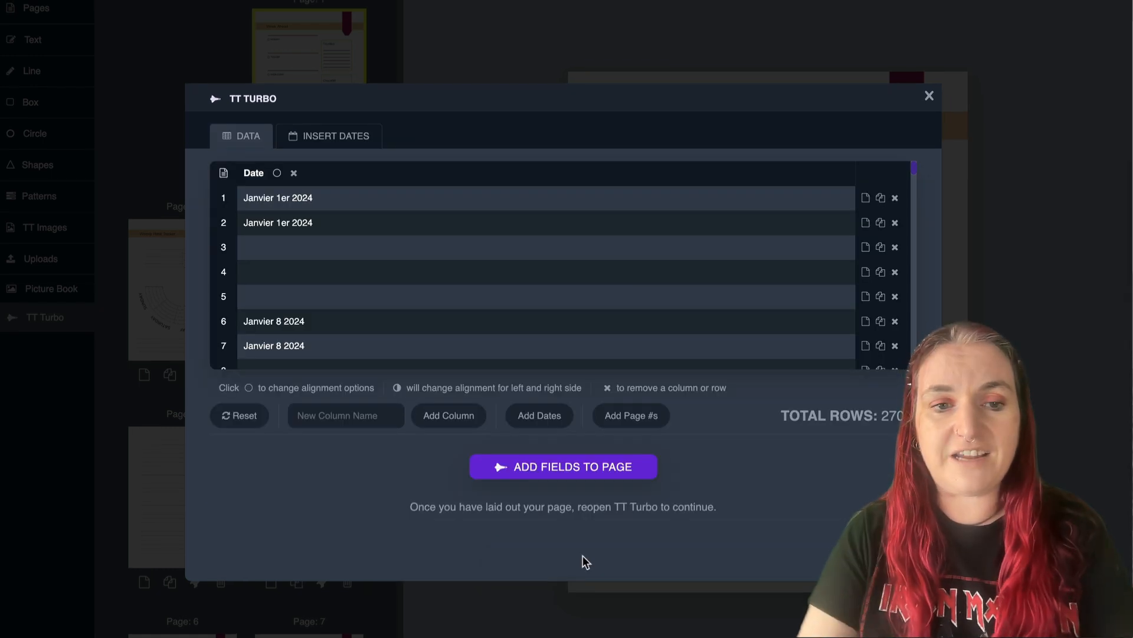
- Add the date field to page 1 and place it left-aligned above the Week Ahead heading
click(535, 468)
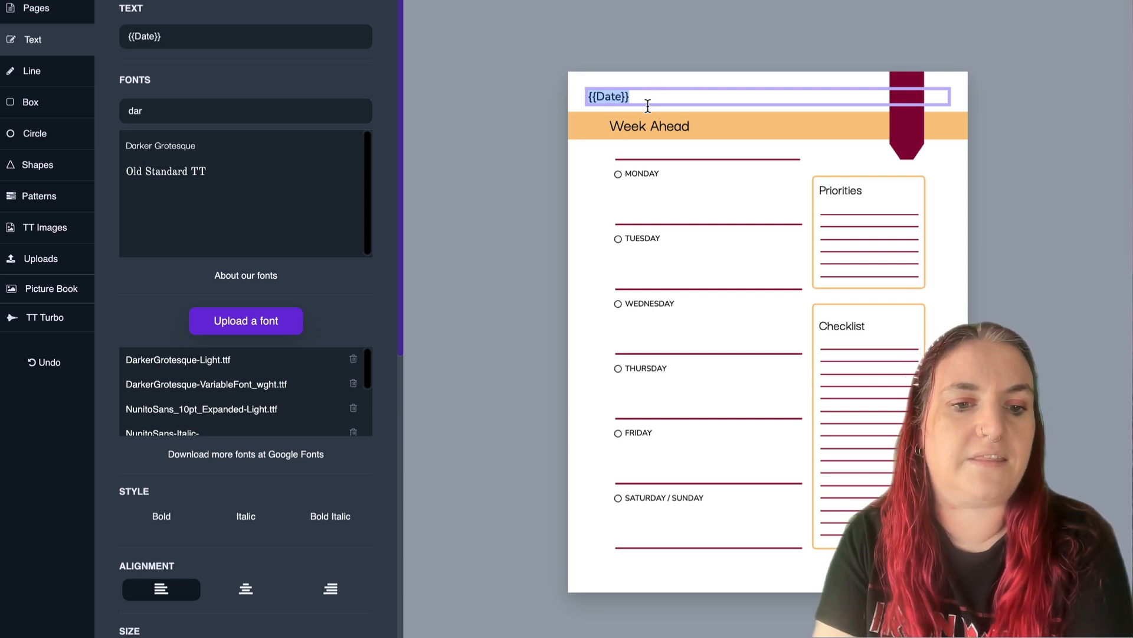
click(329, 602)
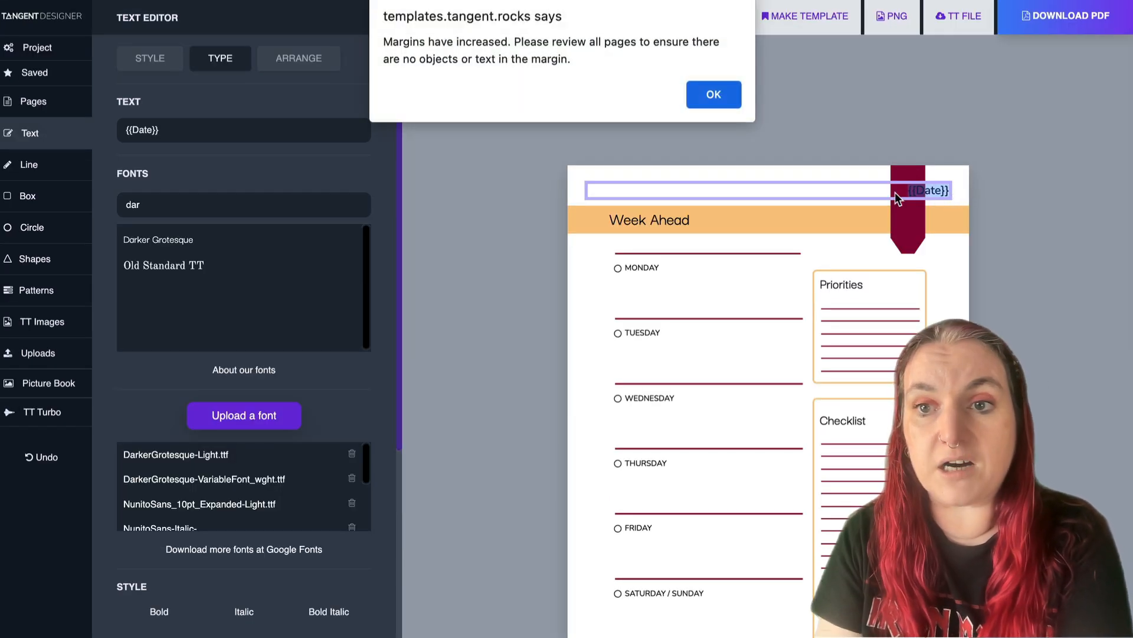
click(715, 95)
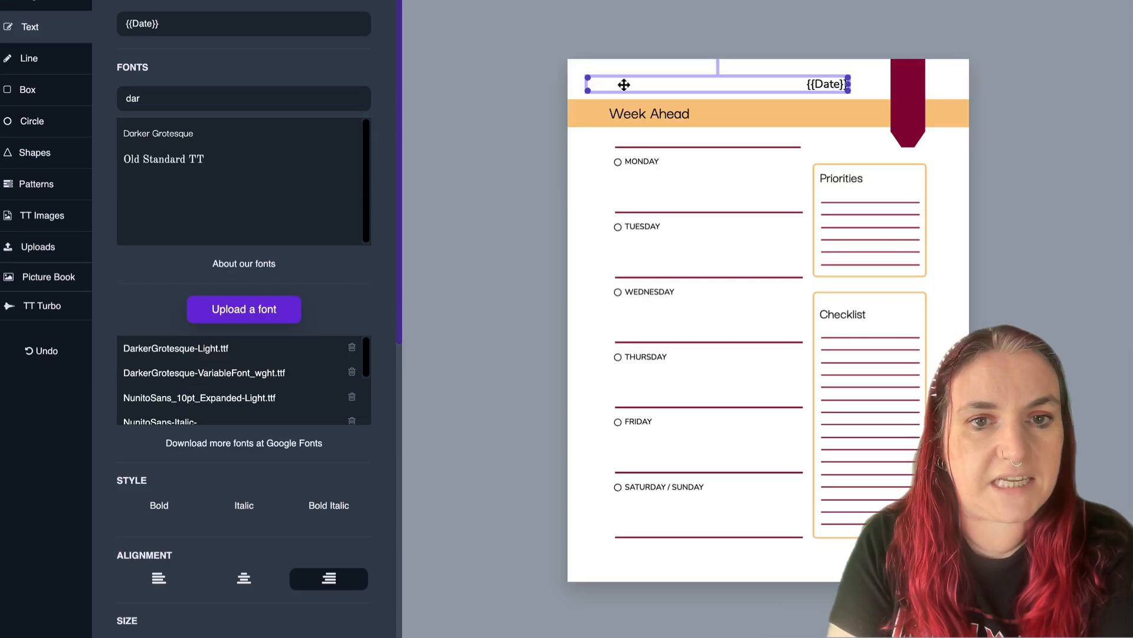
click(165, 580)
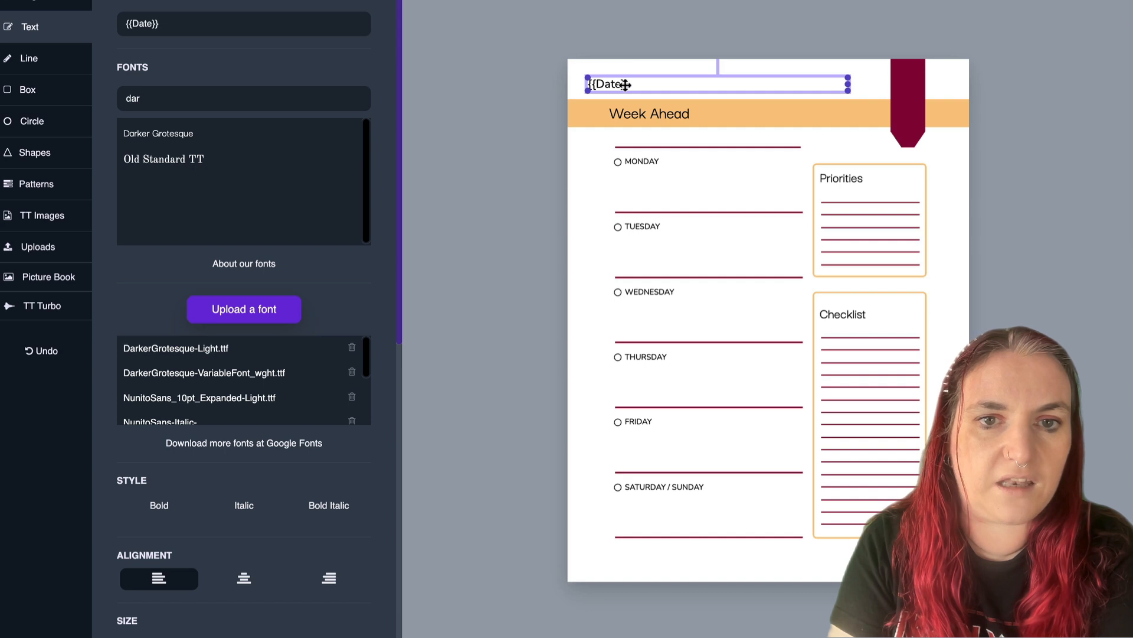
drag(624, 86, 644, 84)
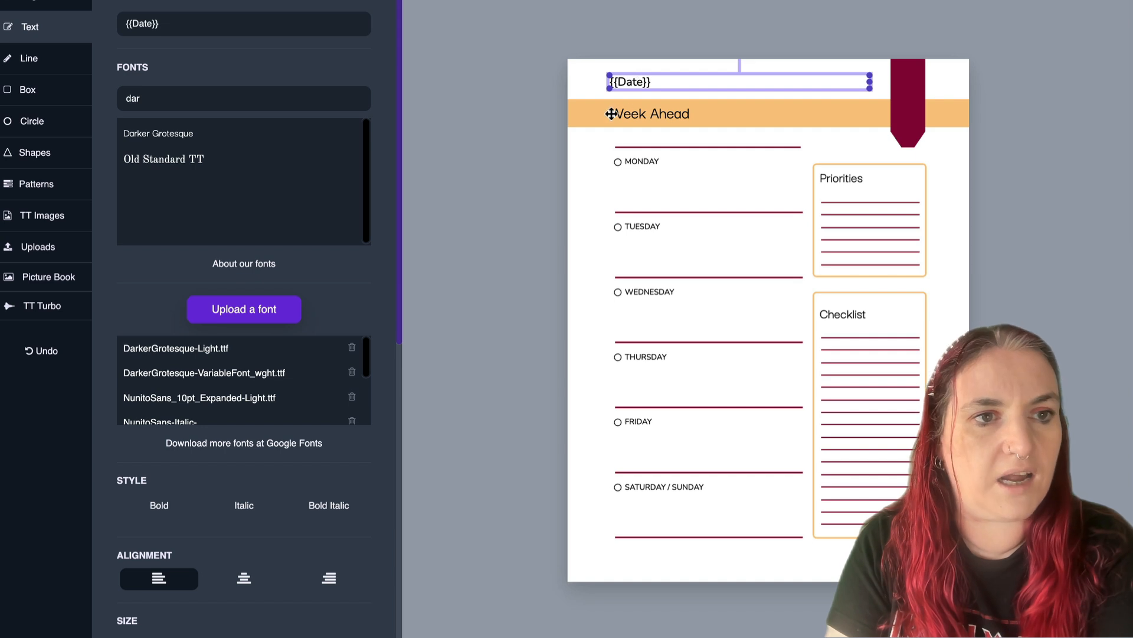
- Return to the page thumbnails, review TT Turbo's date rows and import settings, and close them
click(42, 5)
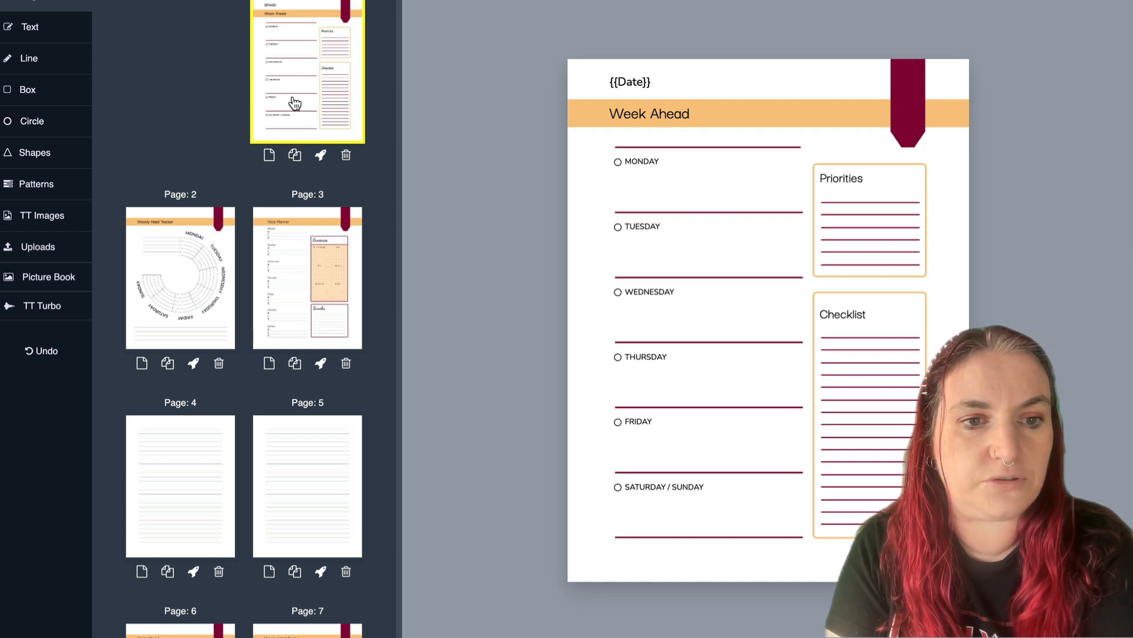
click(53, 307)
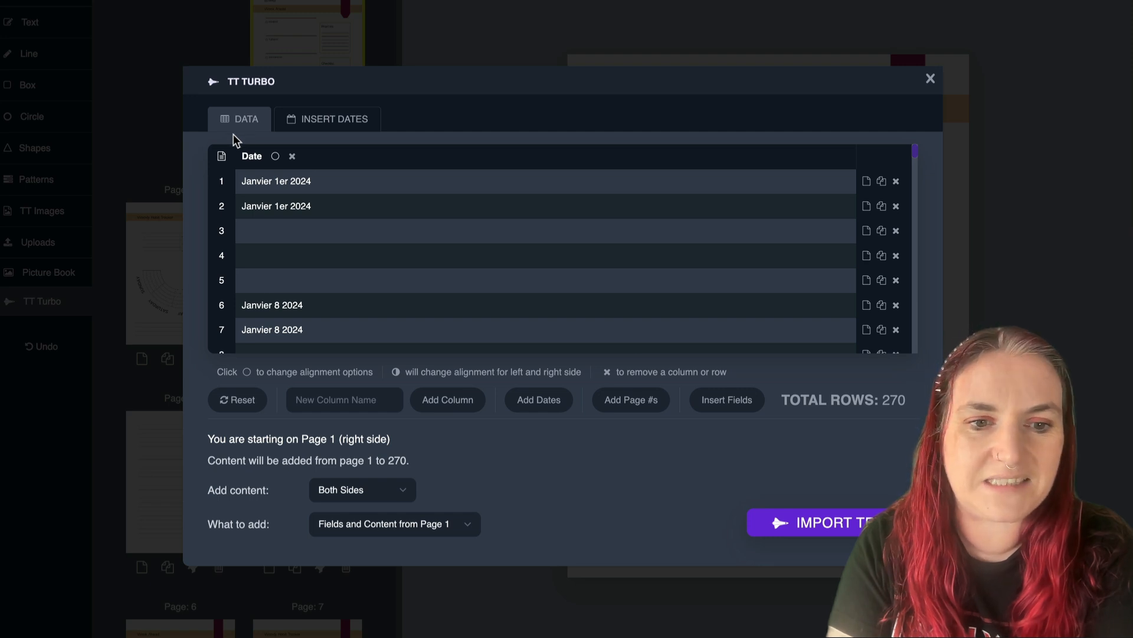
click(930, 78)
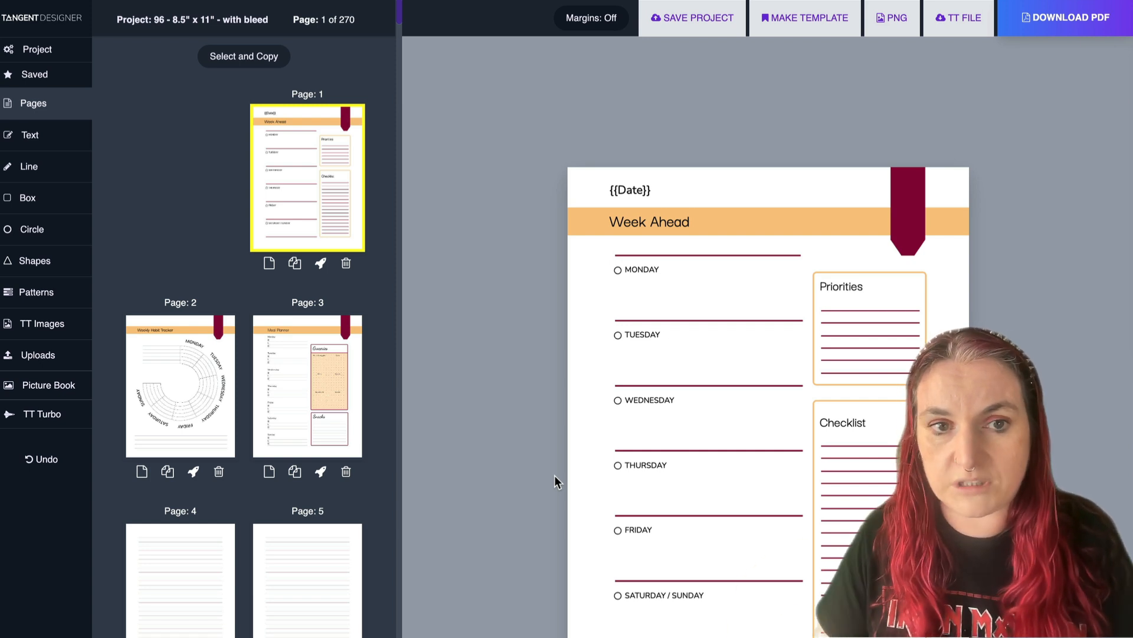
- Move the date field slightly down toward the Week Ahead heading and check its position against the page margins
click(627, 194)
right_click(627, 197)
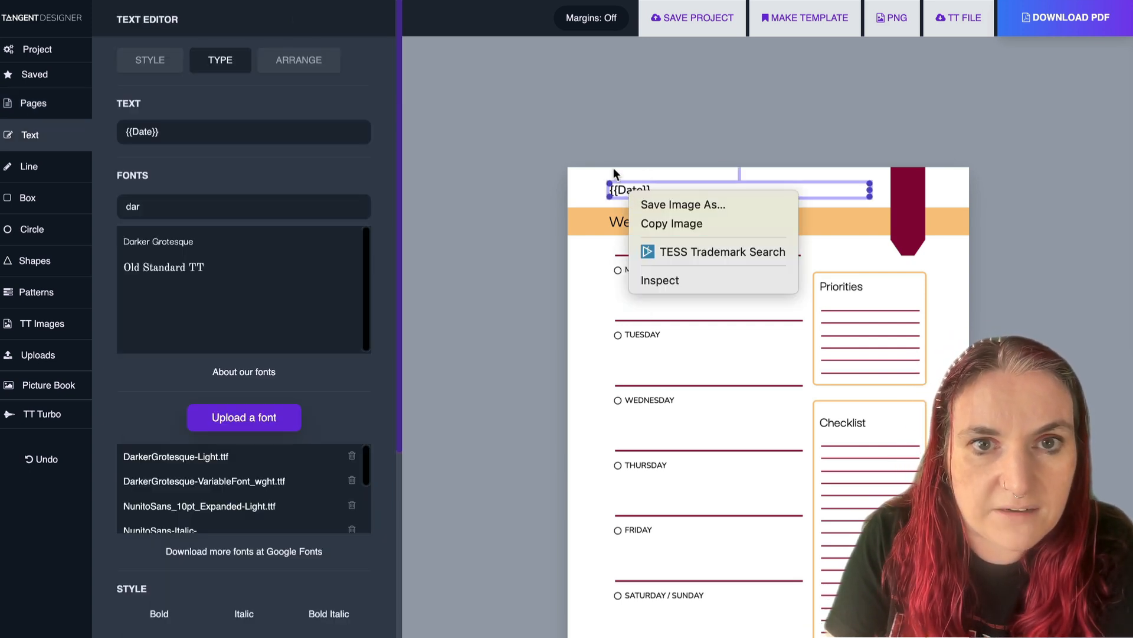
click(624, 185)
drag(625, 185, 624, 192)
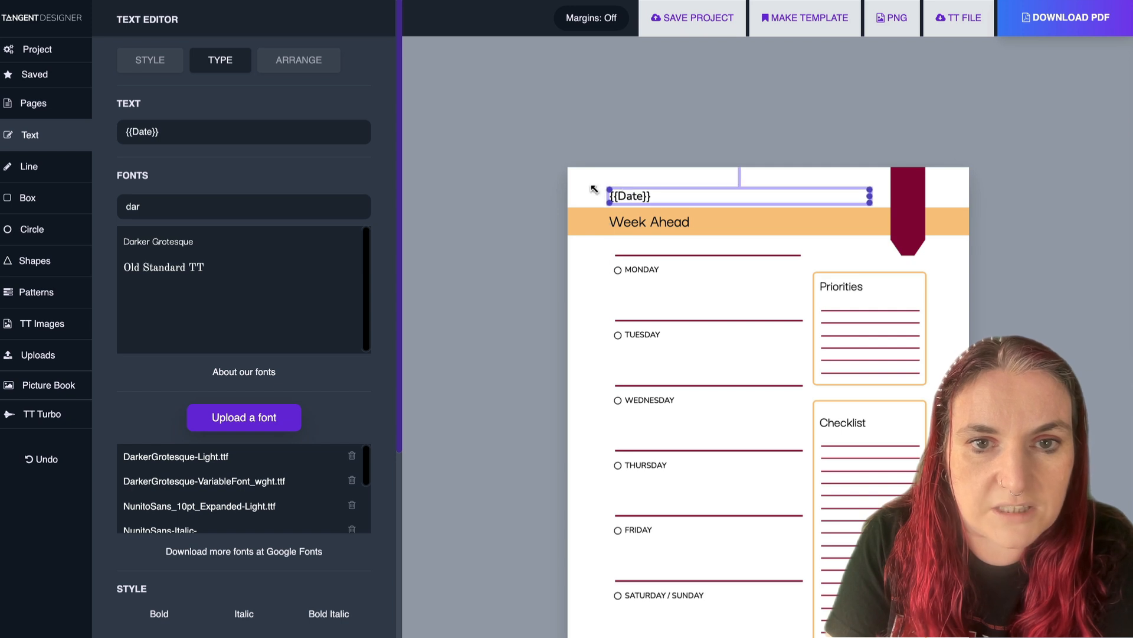
click(592, 18)
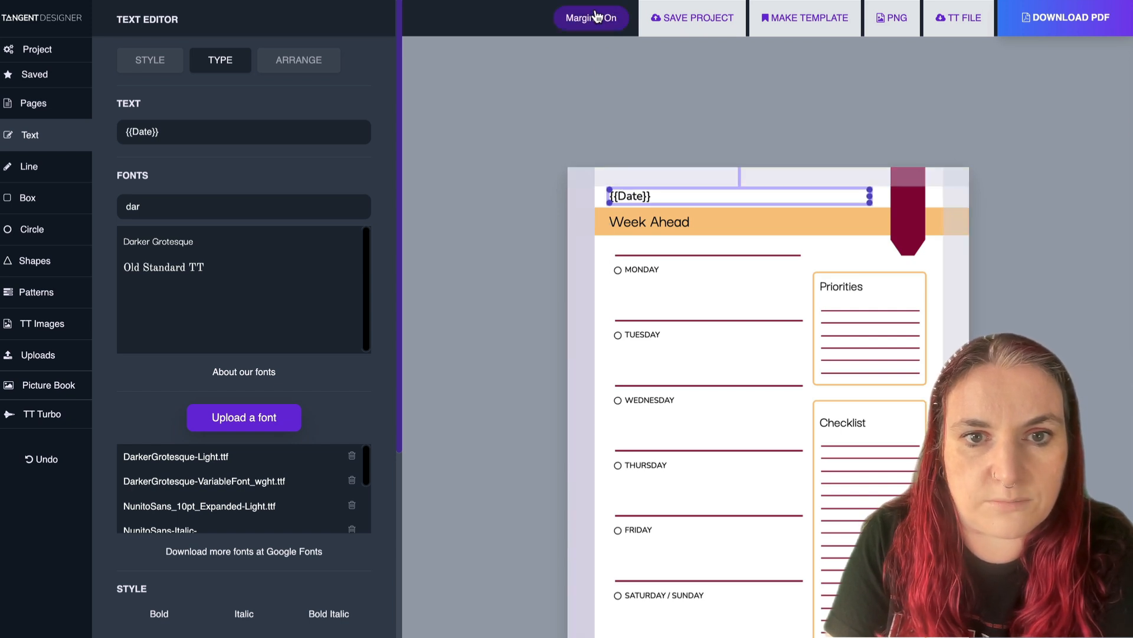
click(596, 17)
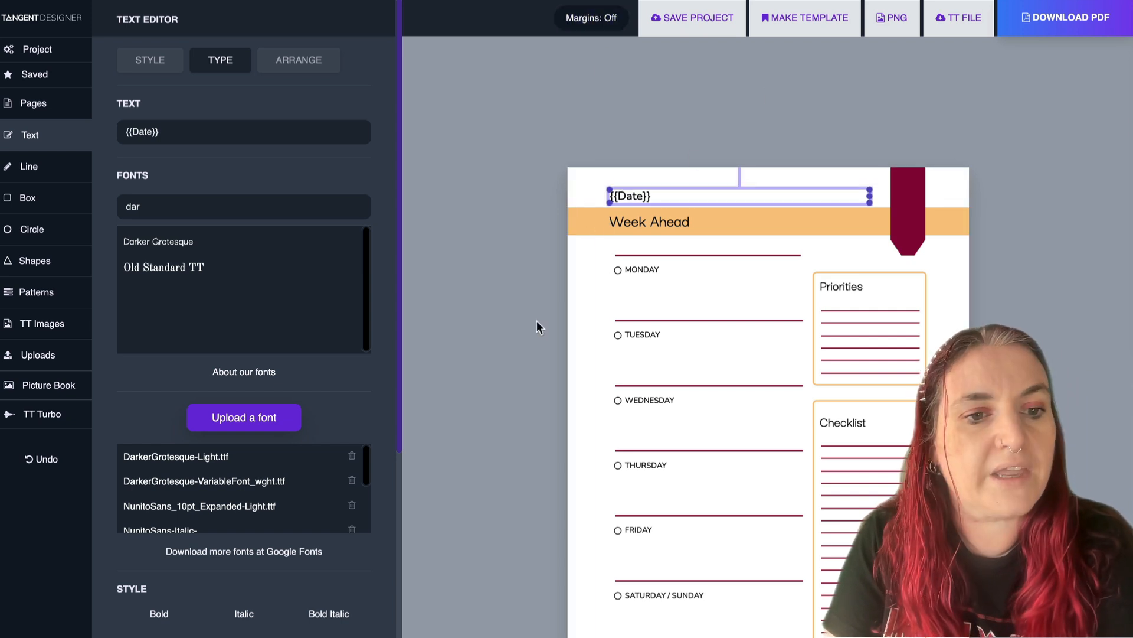
- Import the date rows into the planner pages with TT Turbo, adding Fields Only
click(42, 416)
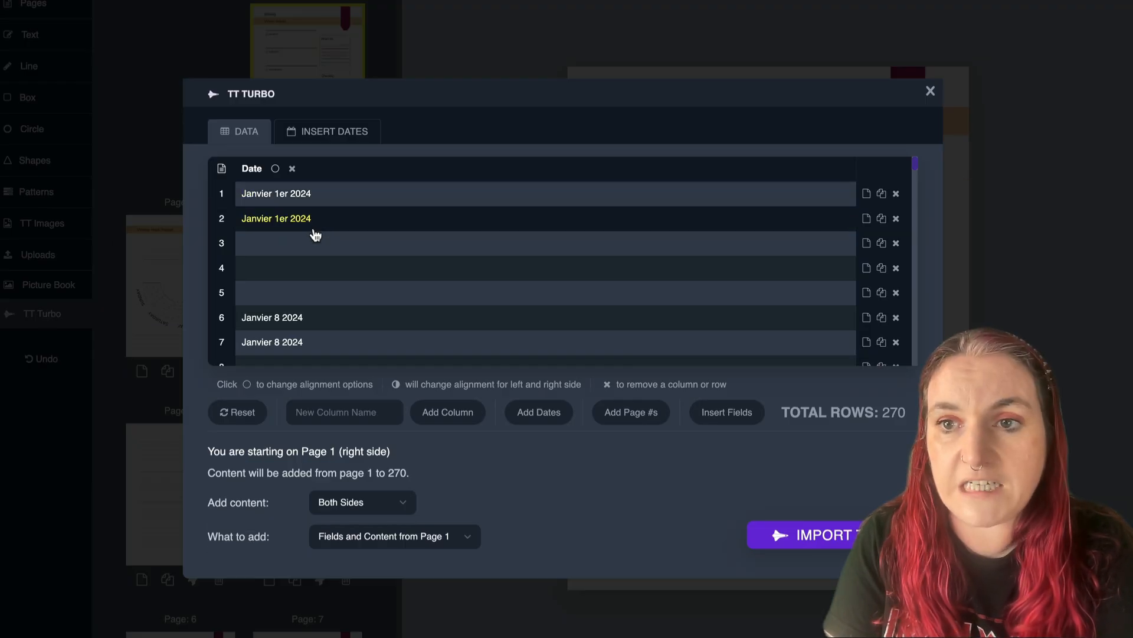
click(324, 538)
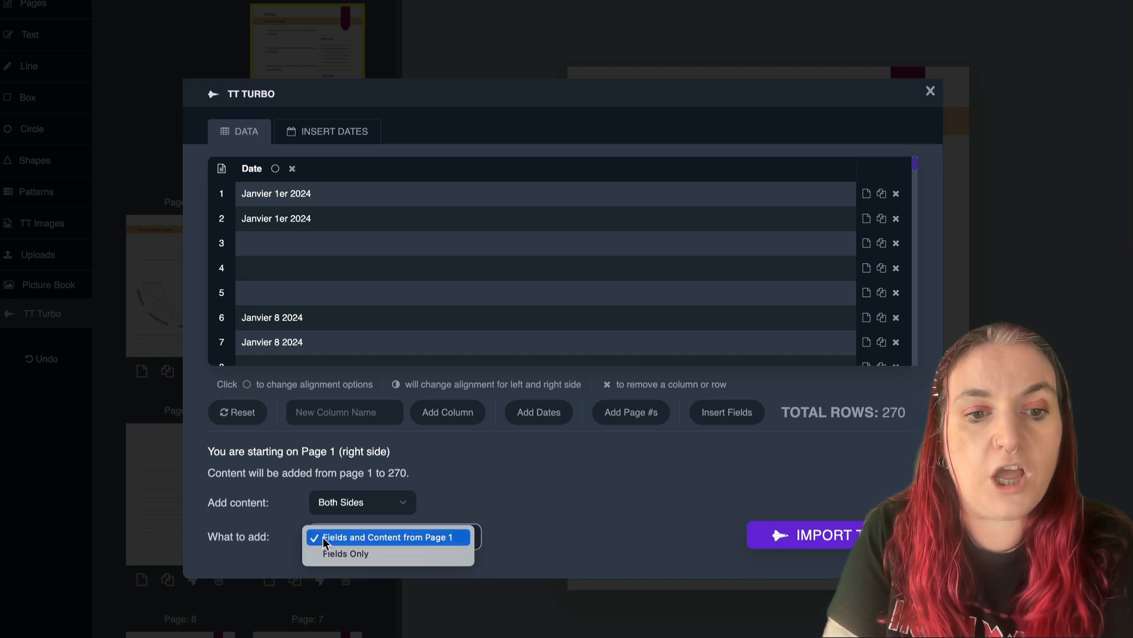
click(353, 553)
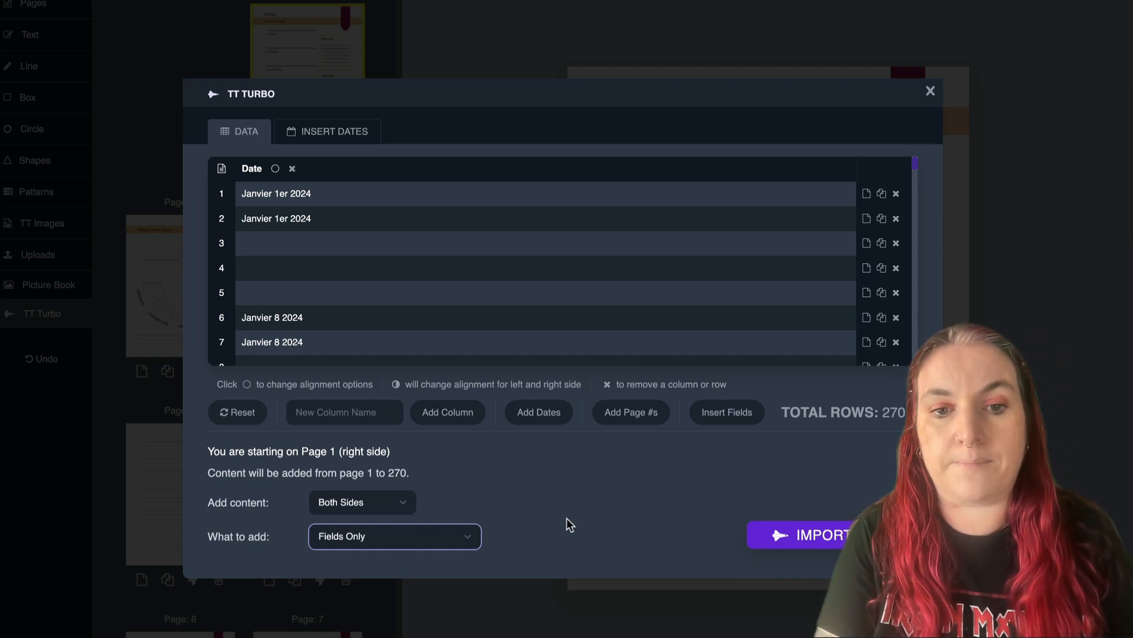
click(822, 538)
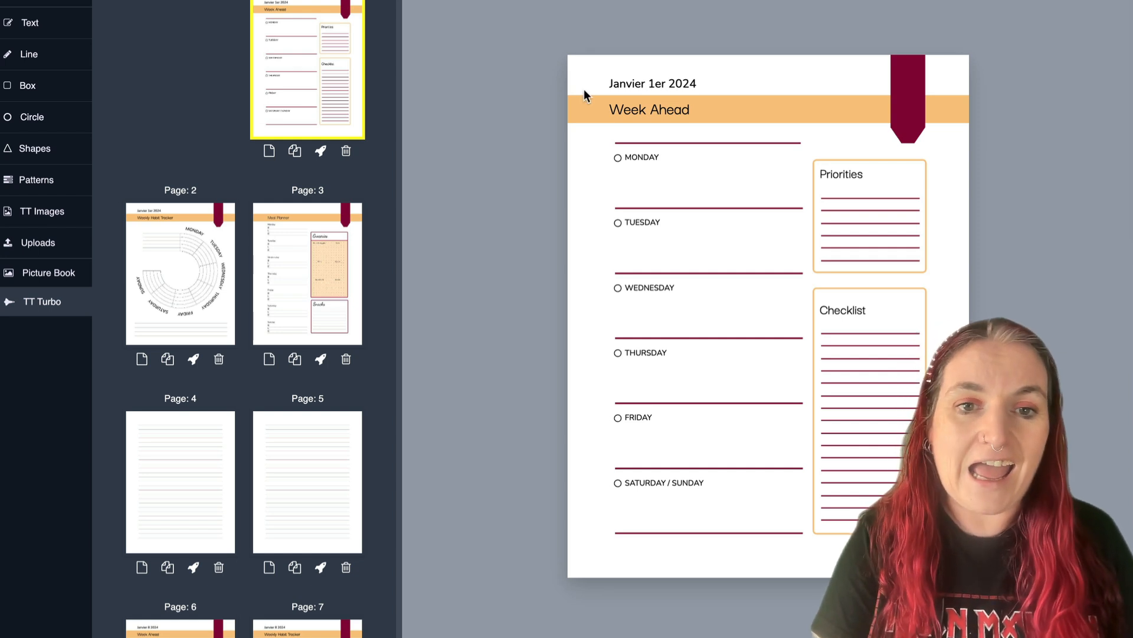
- Review pages 2 to 6 to check where the imported dates were placed on each weekly layout
click(187, 256)
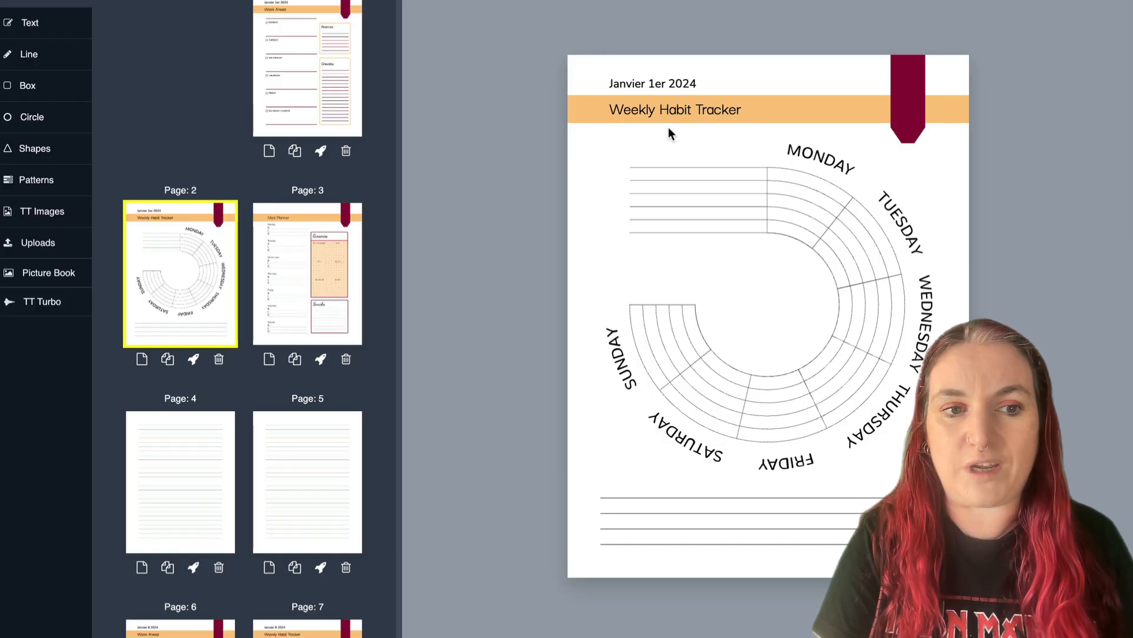
click(320, 248)
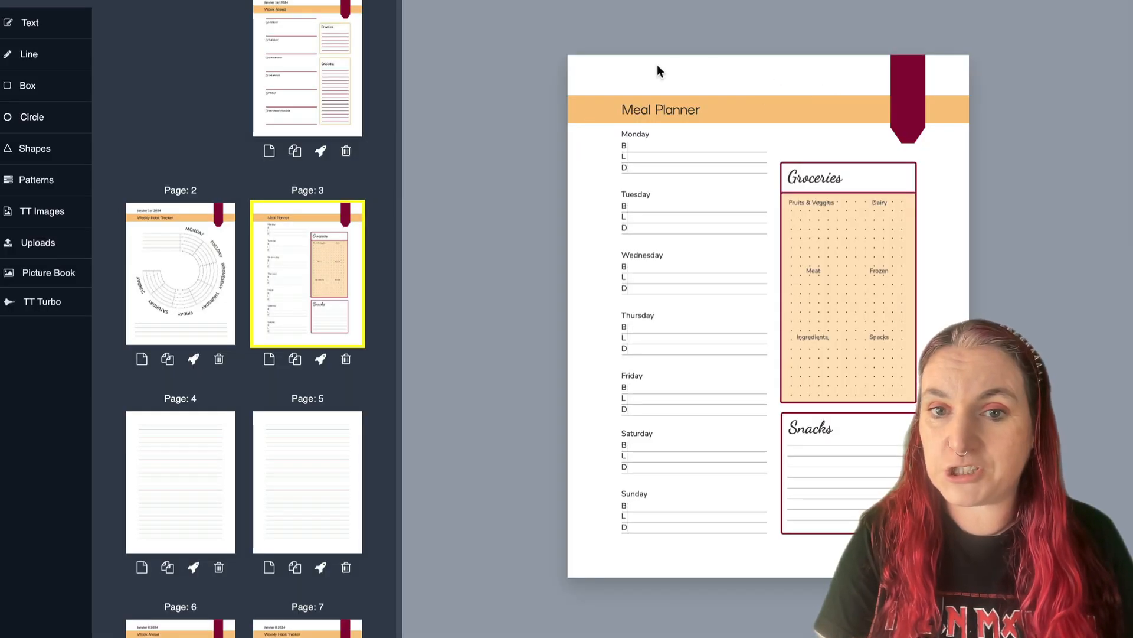
click(209, 481)
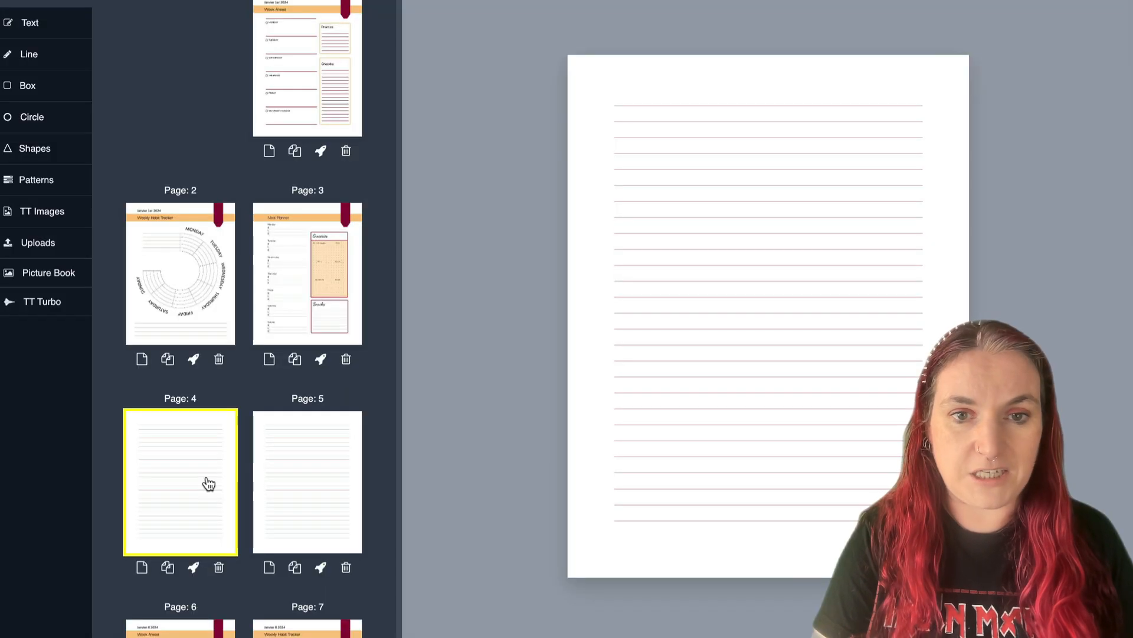
click(311, 472)
scroll(295, 366, down, 5)
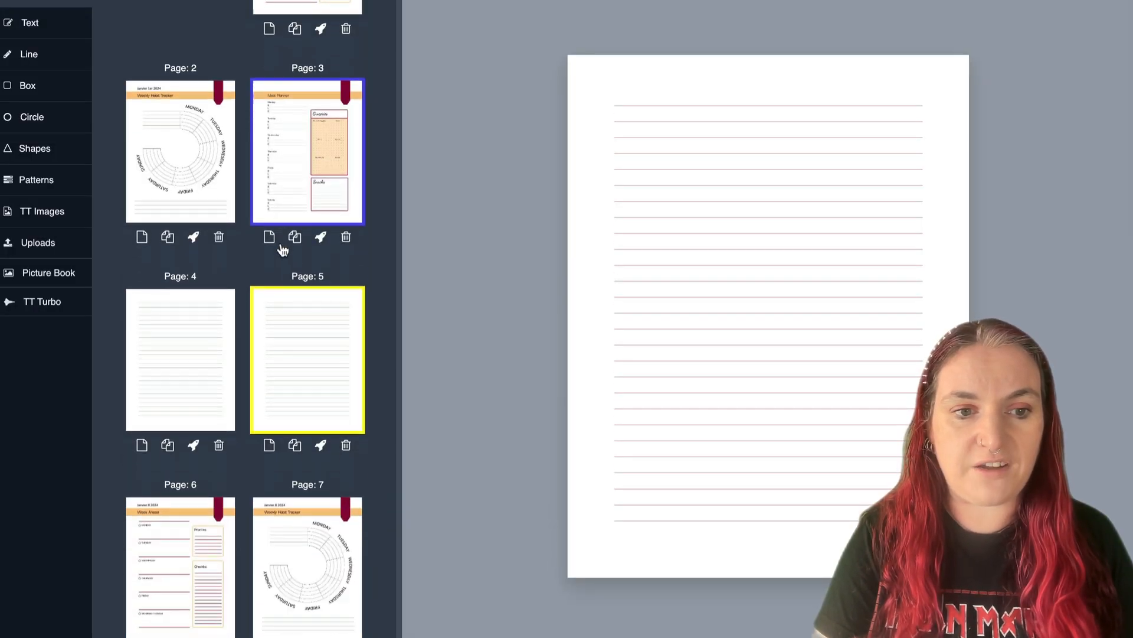
click(185, 413)
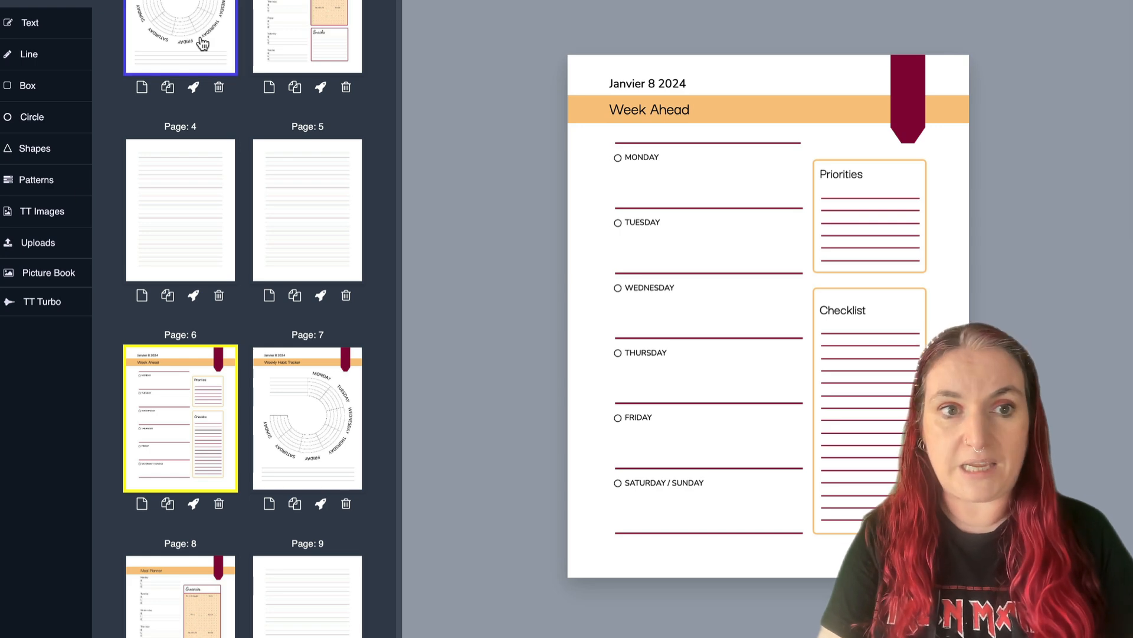
scroll(209, 81, up, 5)
click(250, 52)
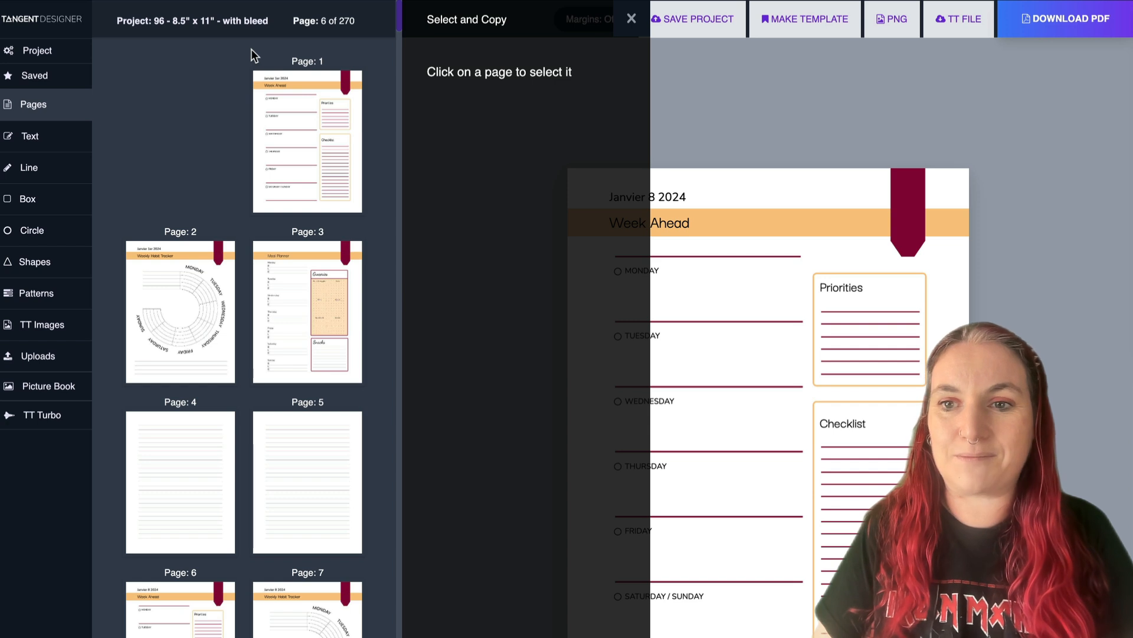
key(Escape)
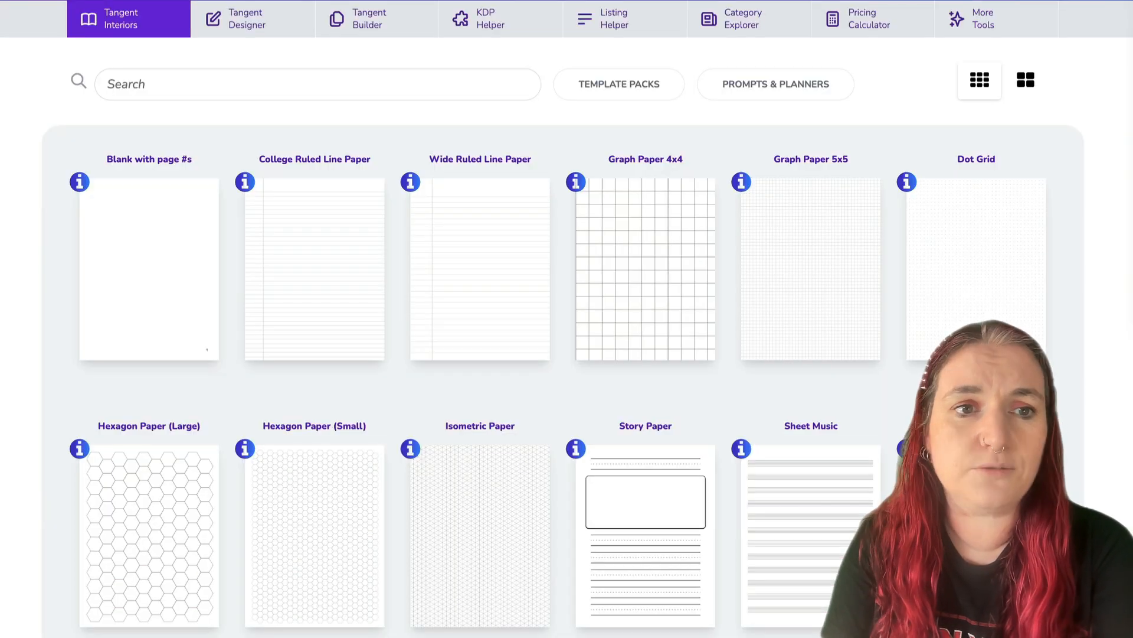
- Start a new paperback cover project with an 8.5" x 11" trim size, 270 pages and white paper
click(260, 8)
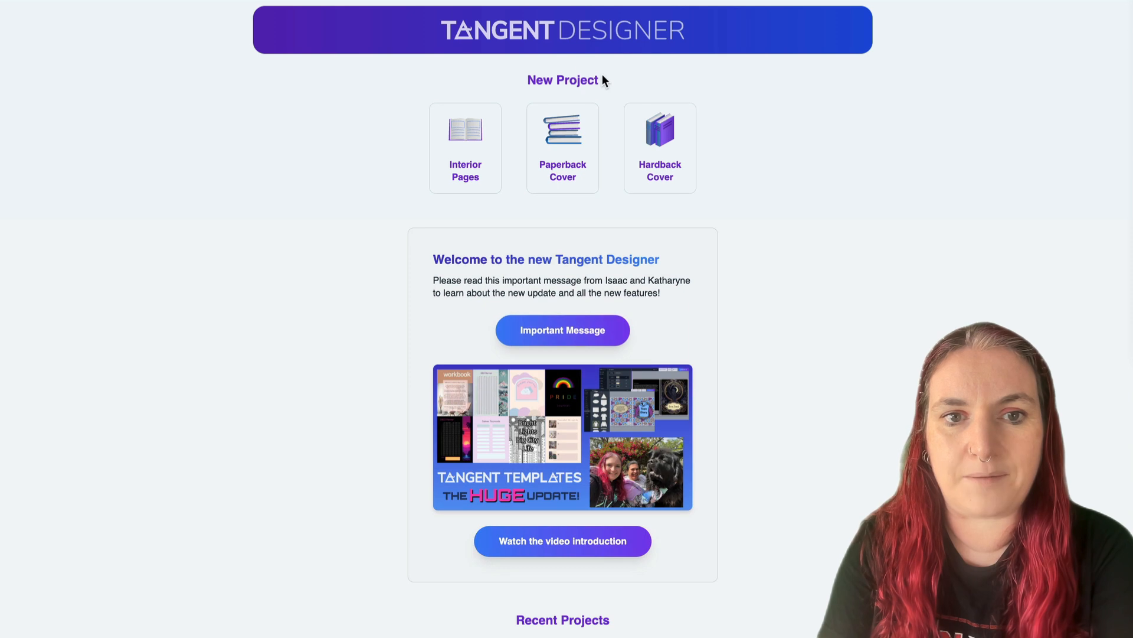
click(576, 135)
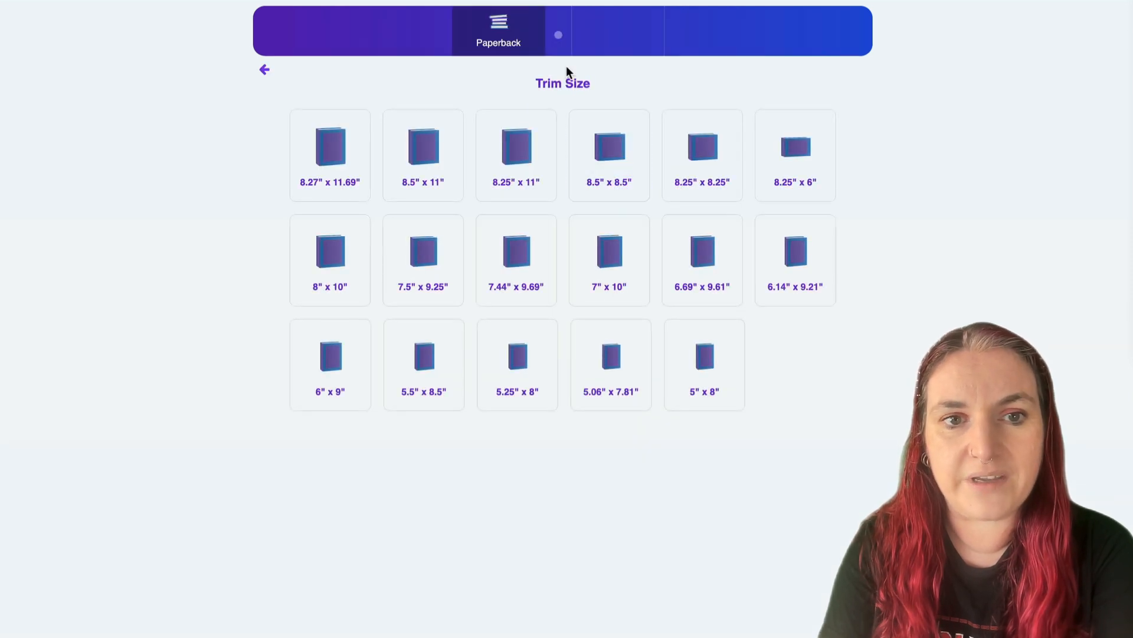
click(430, 155)
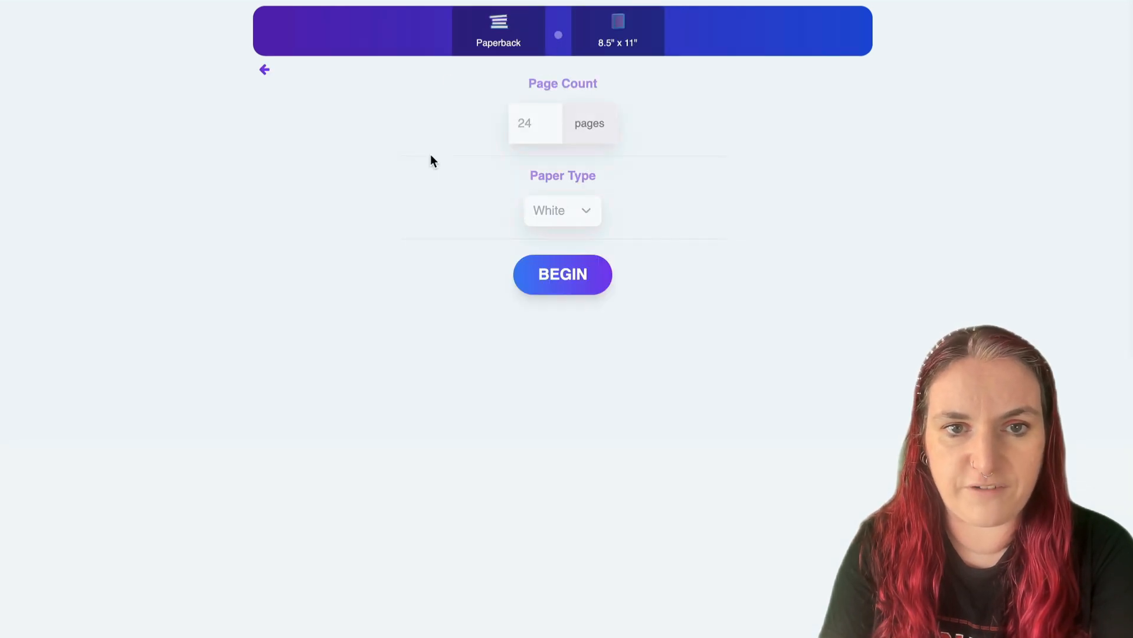
click(537, 123)
key(BackSpace)
text(70)
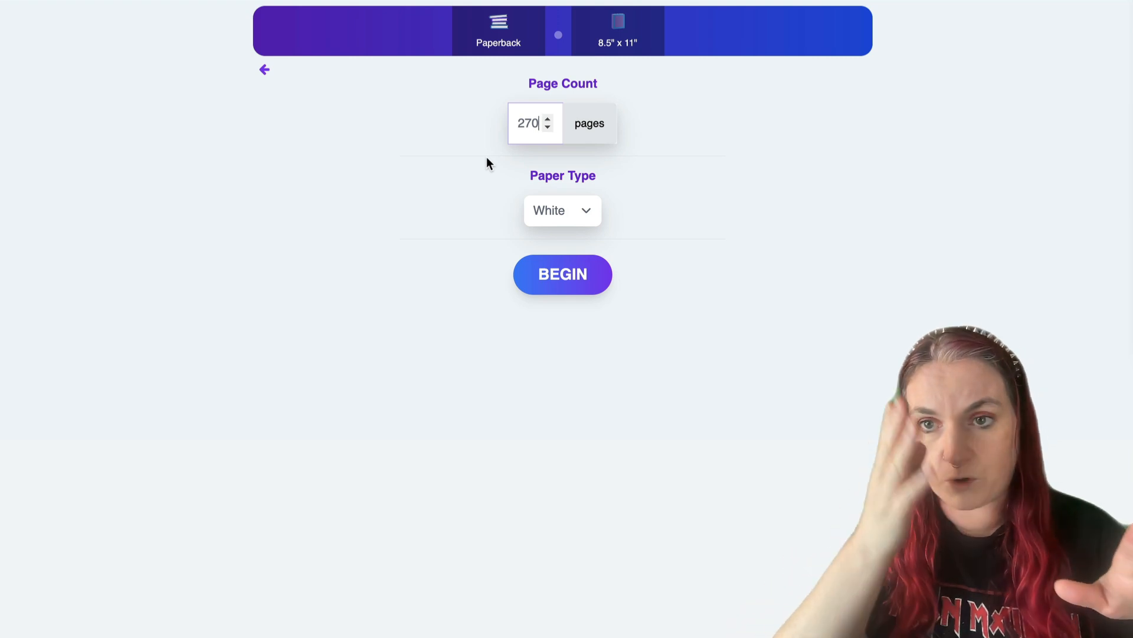
click(561, 274)
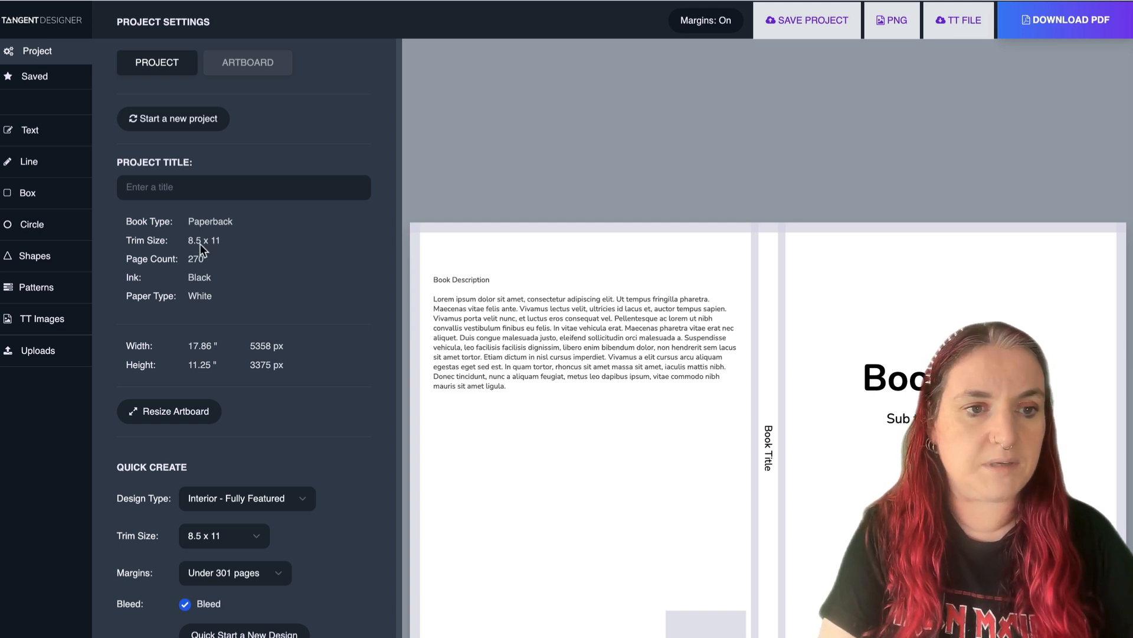
- Upload forest.png from the Desktop and add it to the cover
click(53, 353)
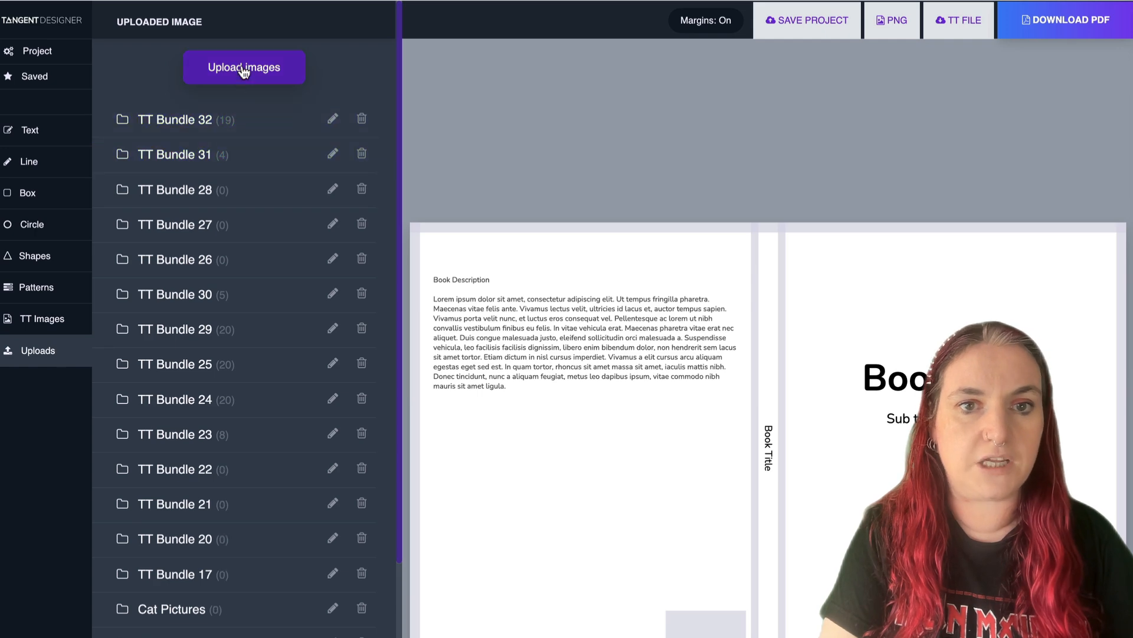
click(244, 69)
click(381, 198)
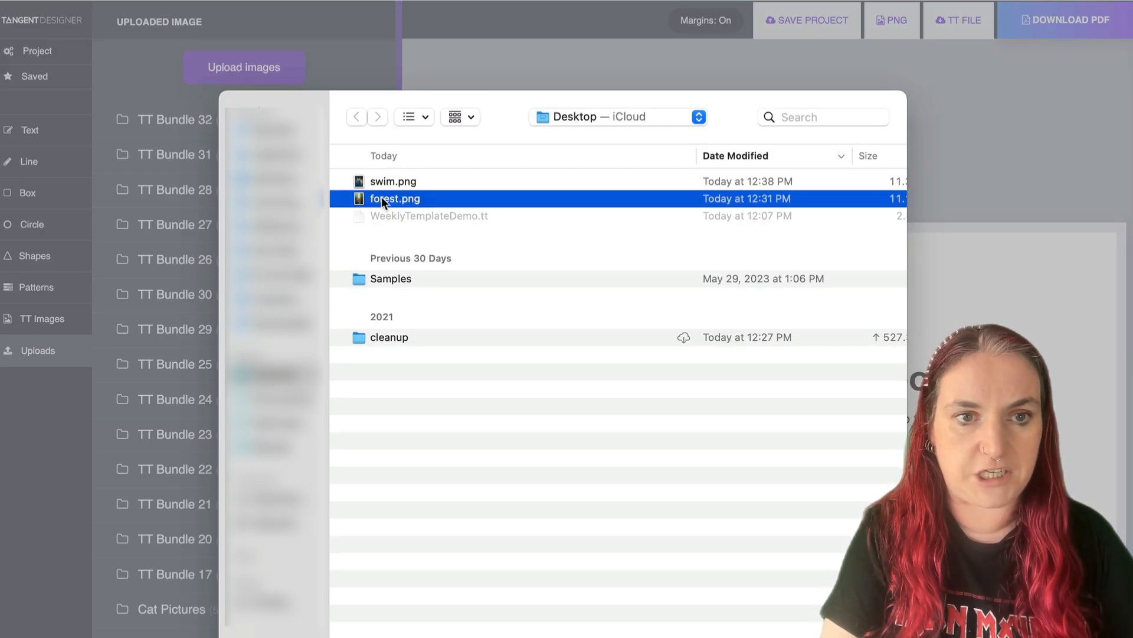
double_click(382, 198)
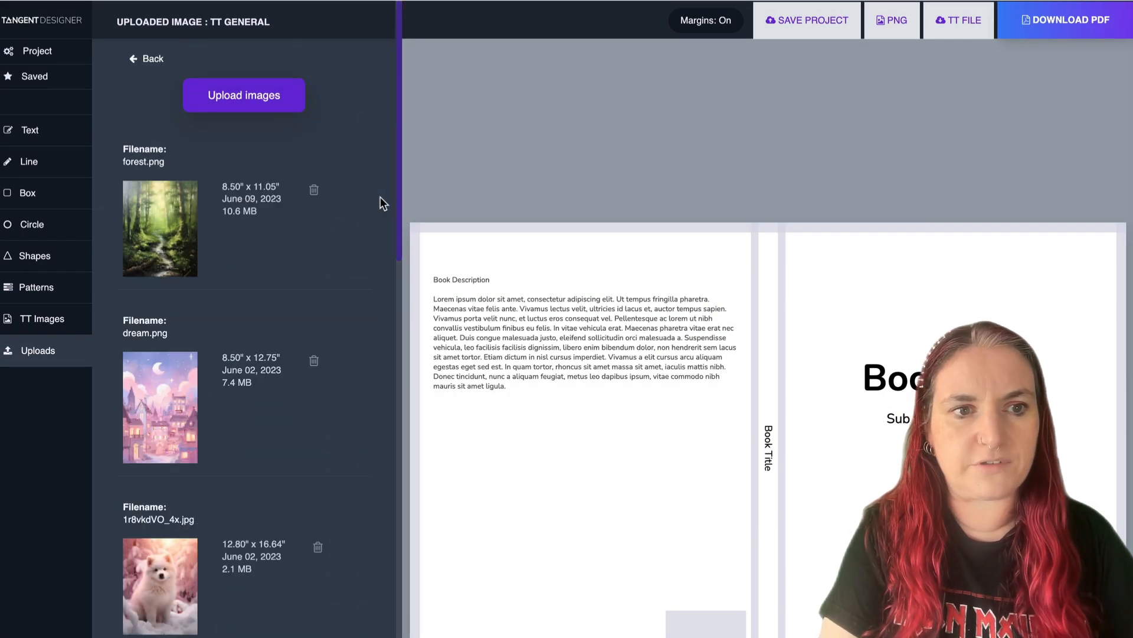
click(160, 229)
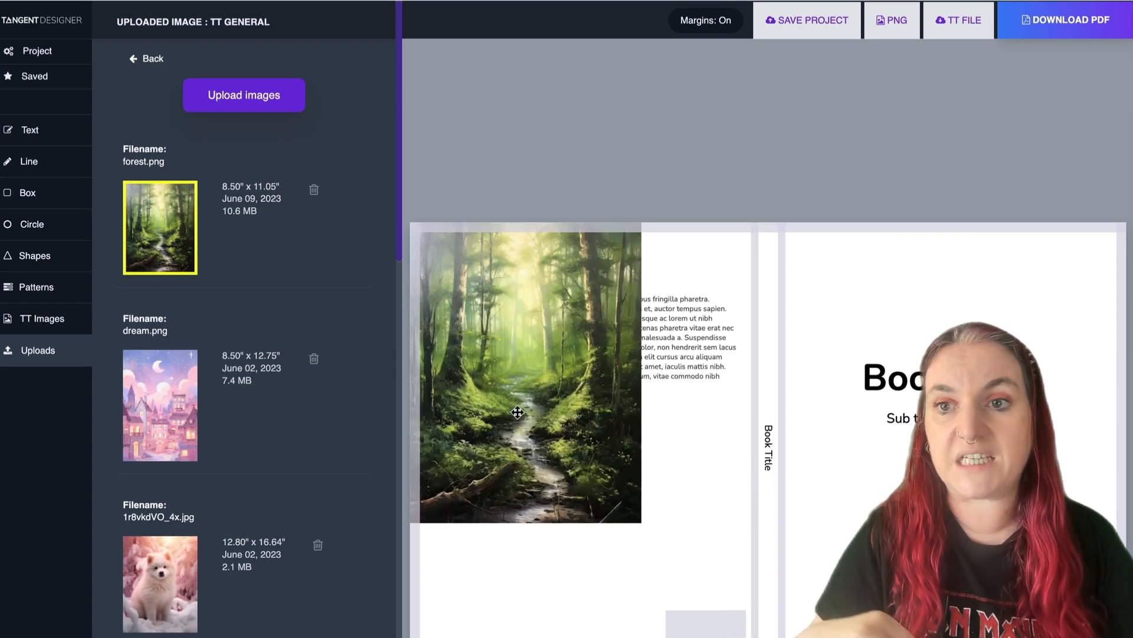
- Move the forest image onto the front cover and delete the placeholder title and subtitle
drag(518, 412, 901, 450)
scroll(767, 366, down, 2)
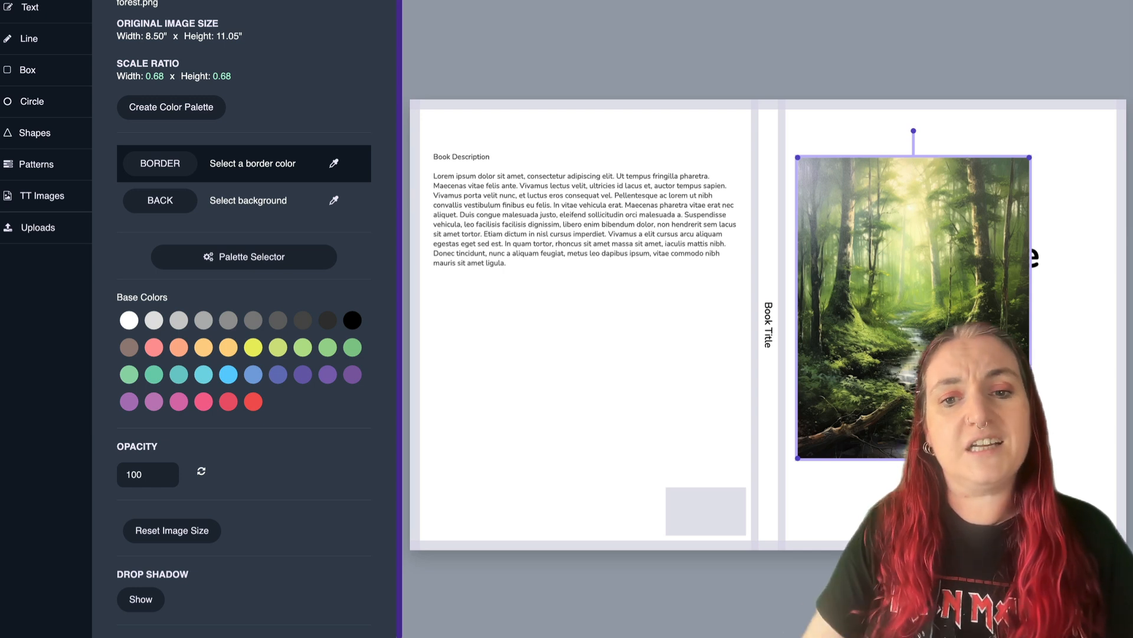
drag(896, 309, 875, 237)
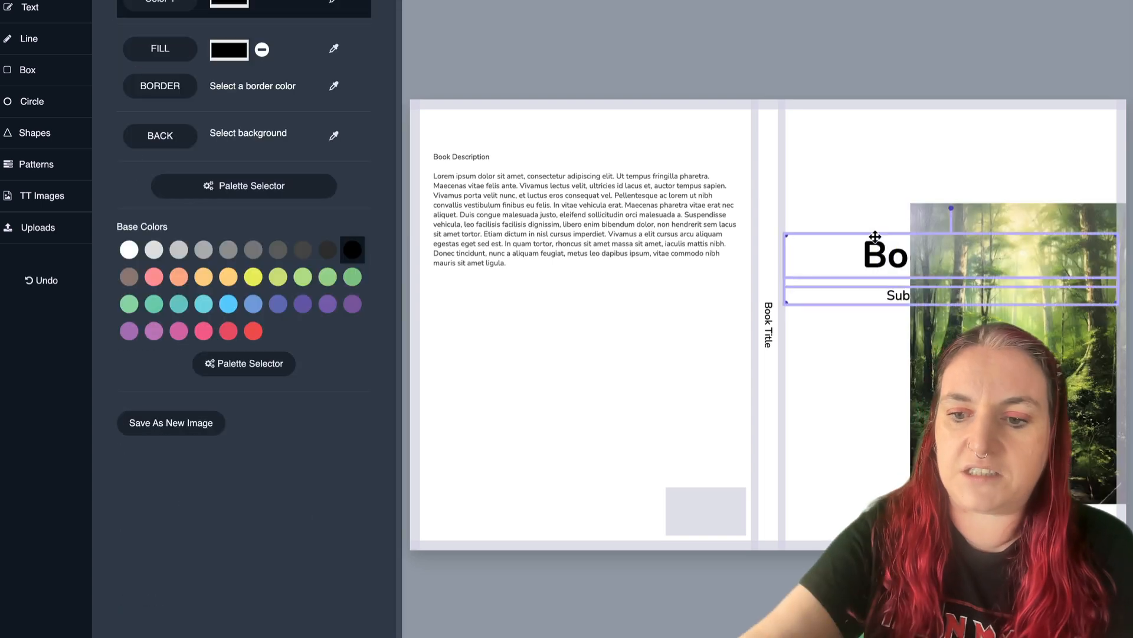
key(Delete)
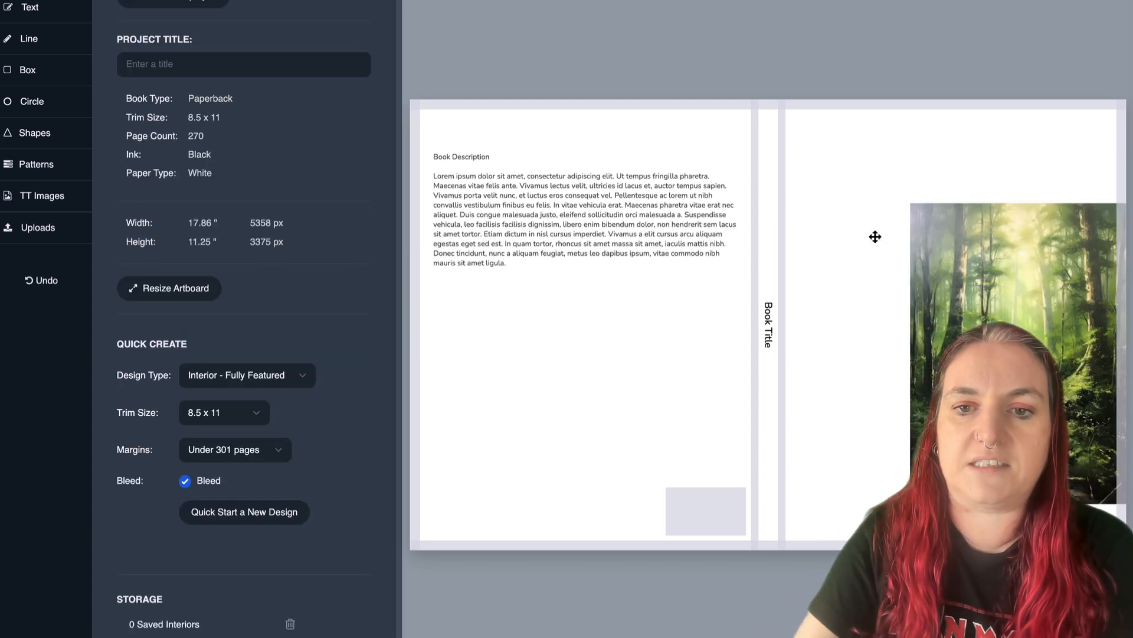
- Align the forest image with the front cover's upper-left corner and enlarge it to a scale ratio of about 1.02 to fill the cover
click(977, 258)
drag(958, 297, 834, 192)
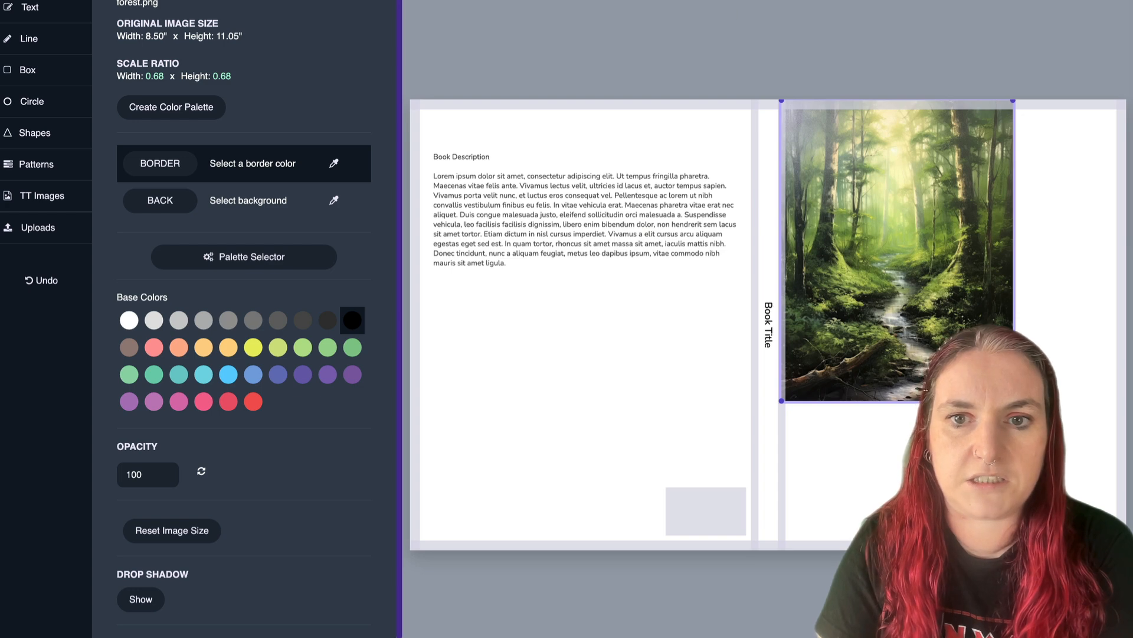
drag(1013, 401, 1125, 546)
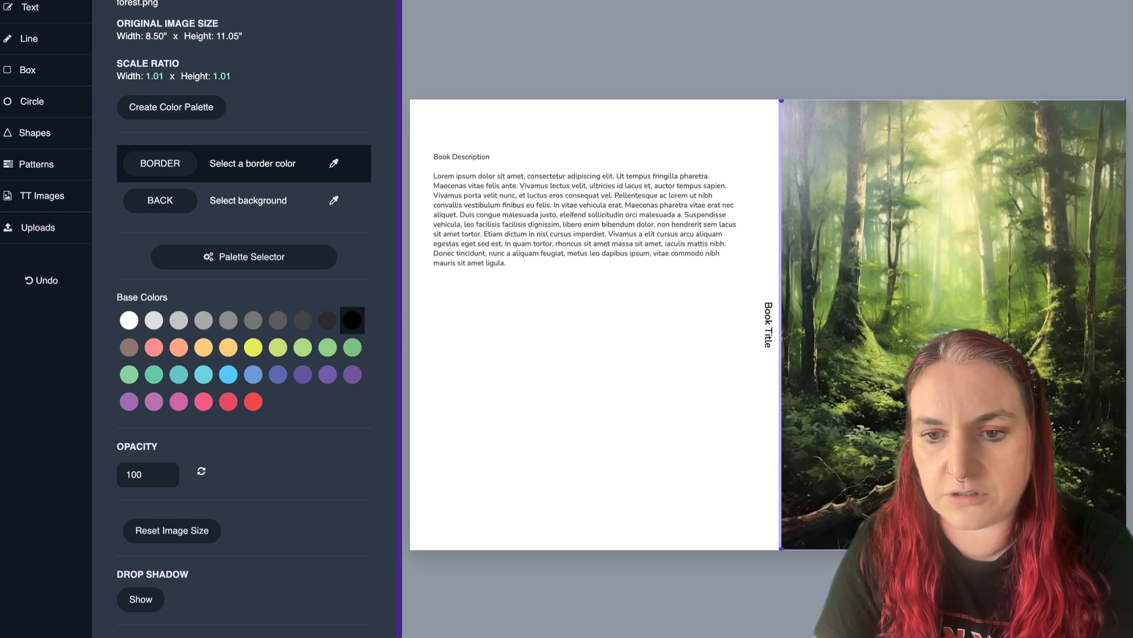
drag(1087, 490, 1079, 477)
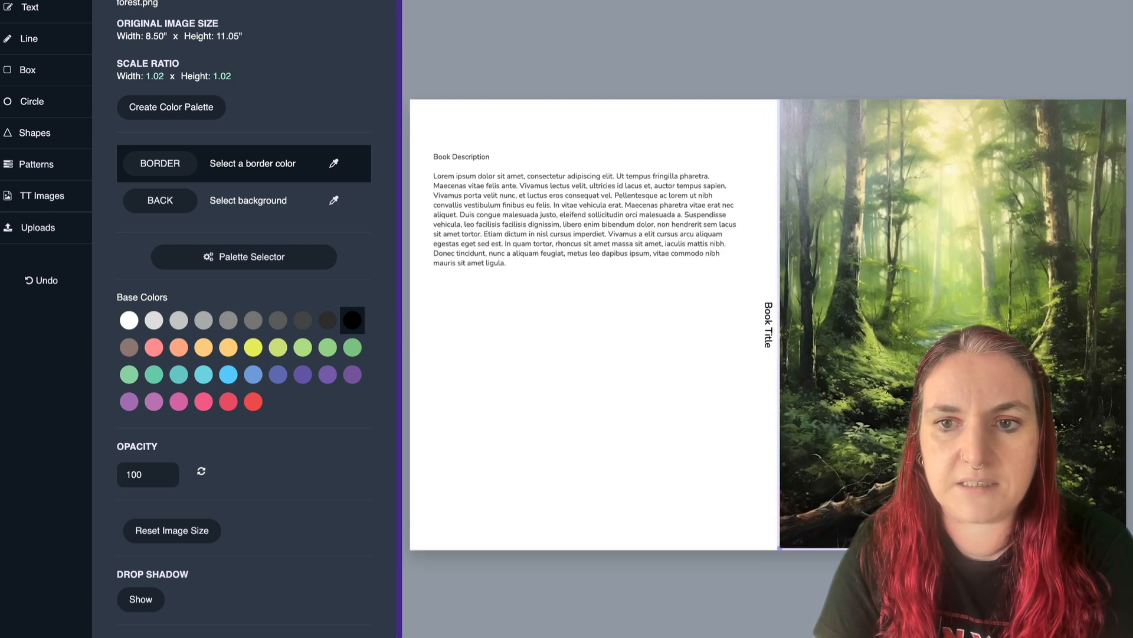
- Replace the placeholder spine text with "Self Care Weekly Planner 2024"
click(766, 331)
double_click(766, 329)
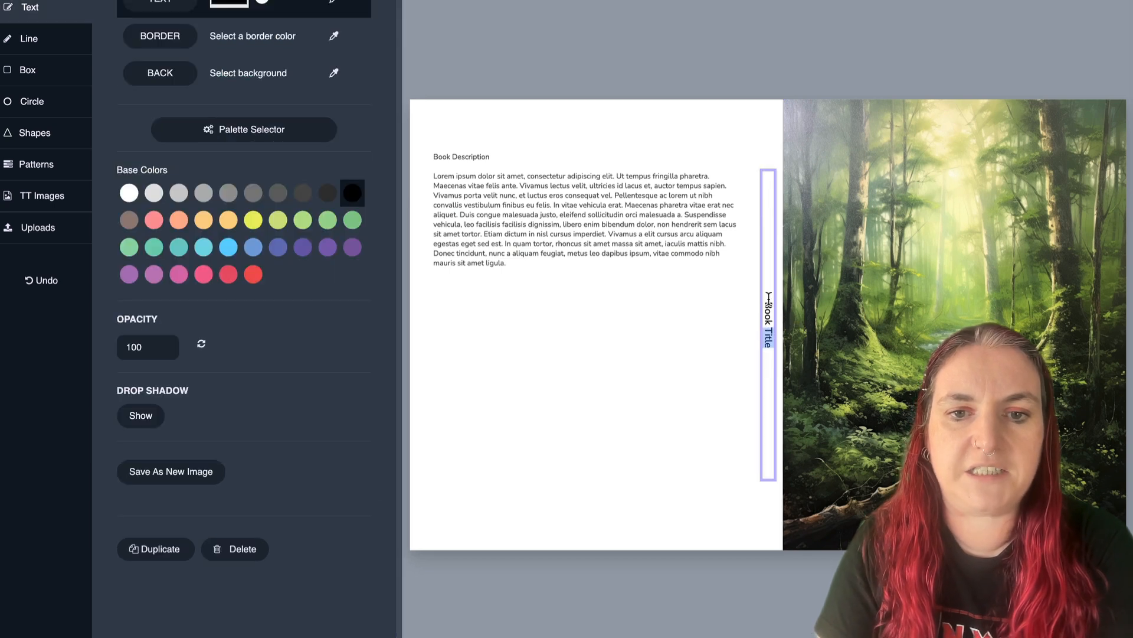
text(Weekl)
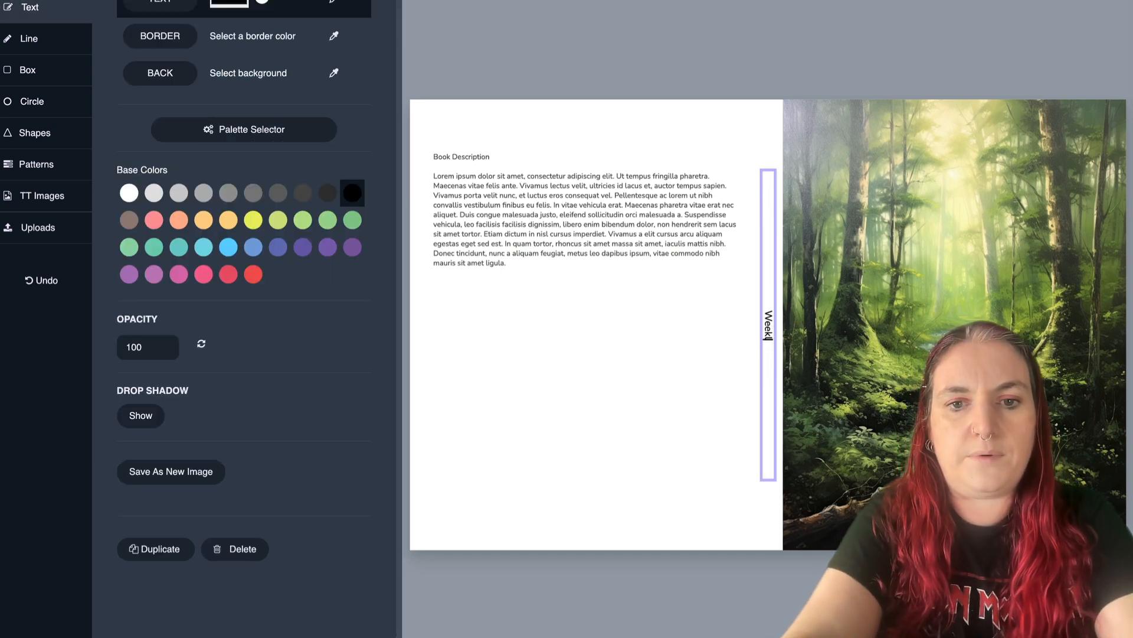
text(y Planner 202)
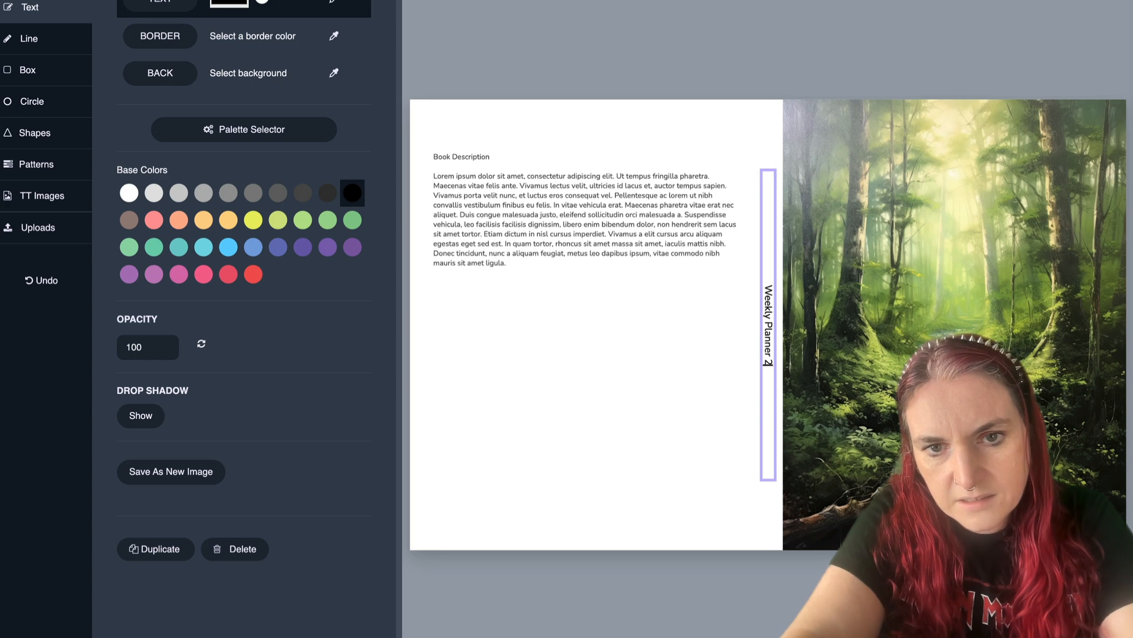
text(4)
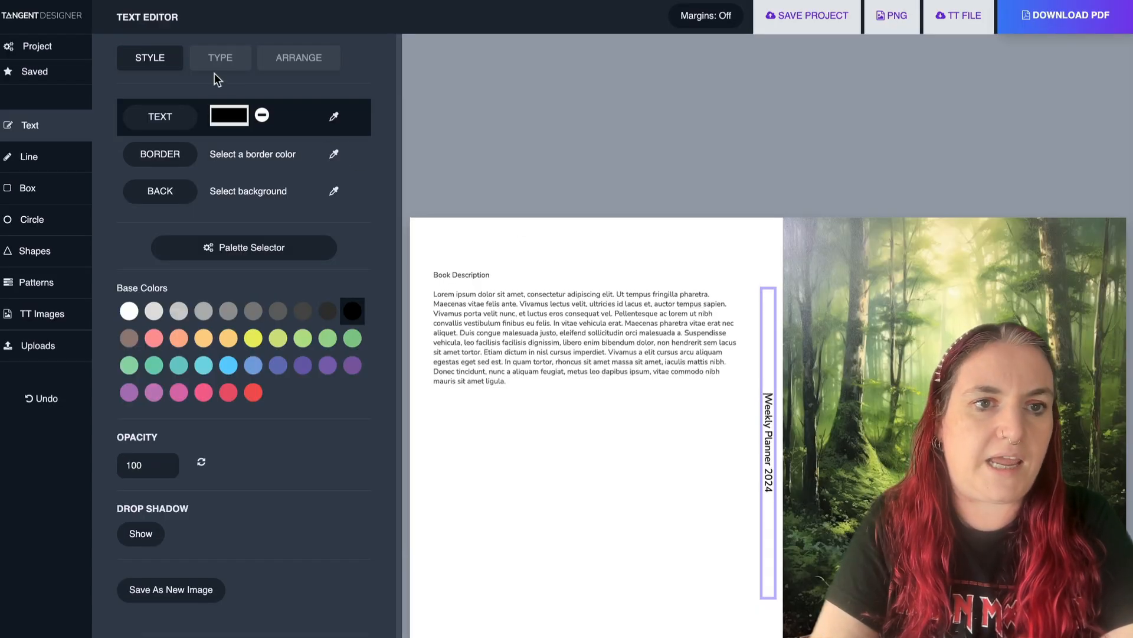
click(220, 58)
click(126, 128)
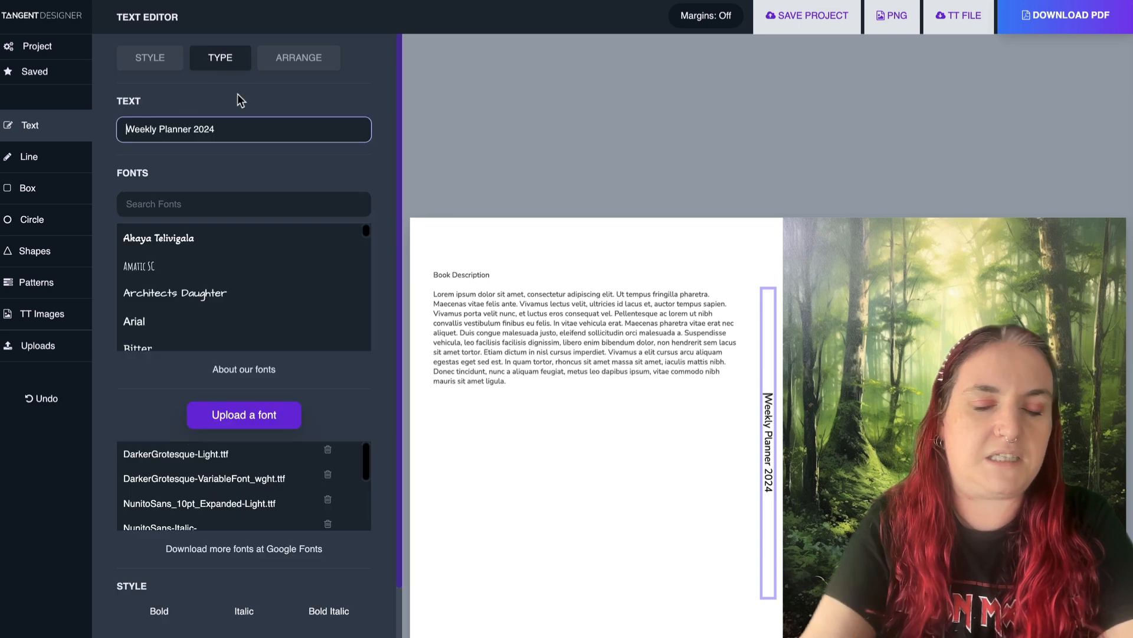
text(Self Care)
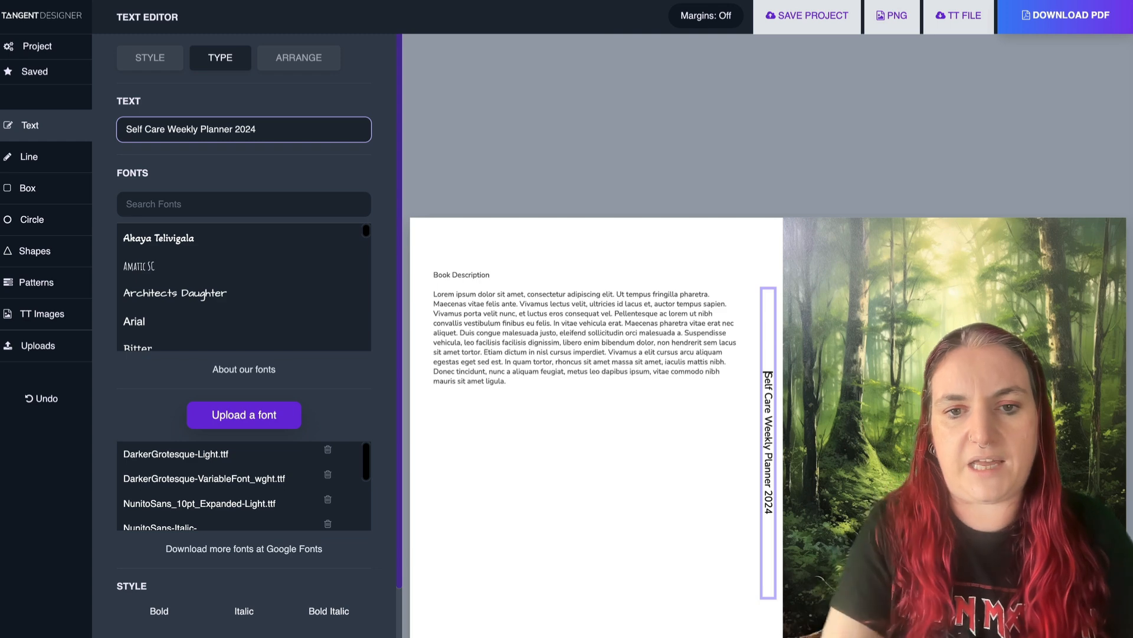
click(594, 489)
- Delete the back cover's placeholder book description and set the cover background to a pale yellow sampled from the forest image
click(525, 351)
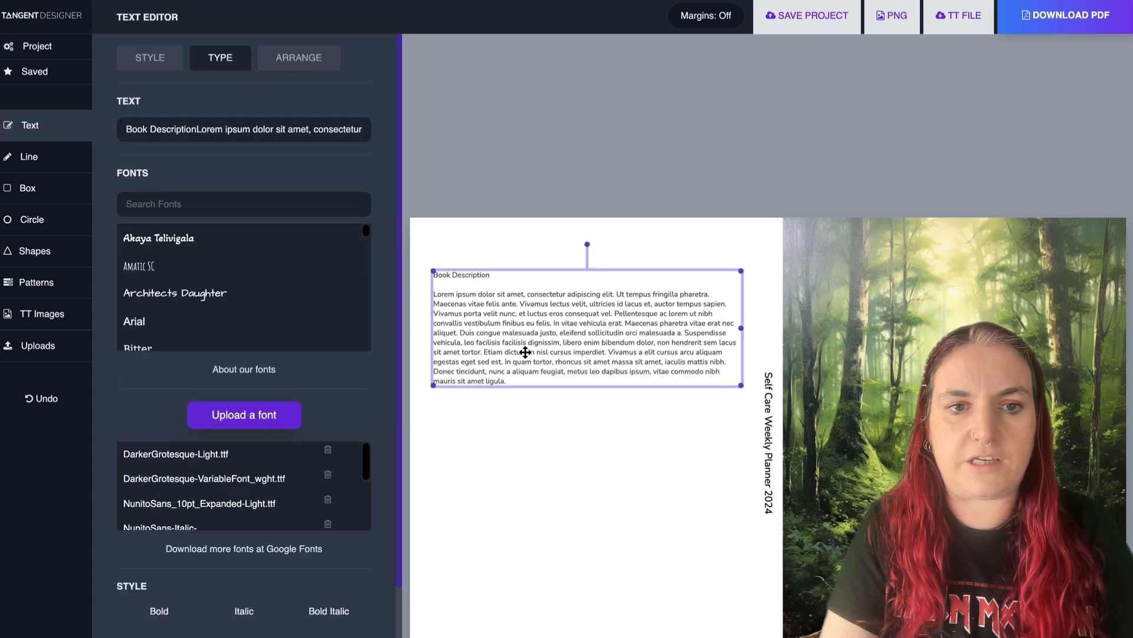
key(Delete)
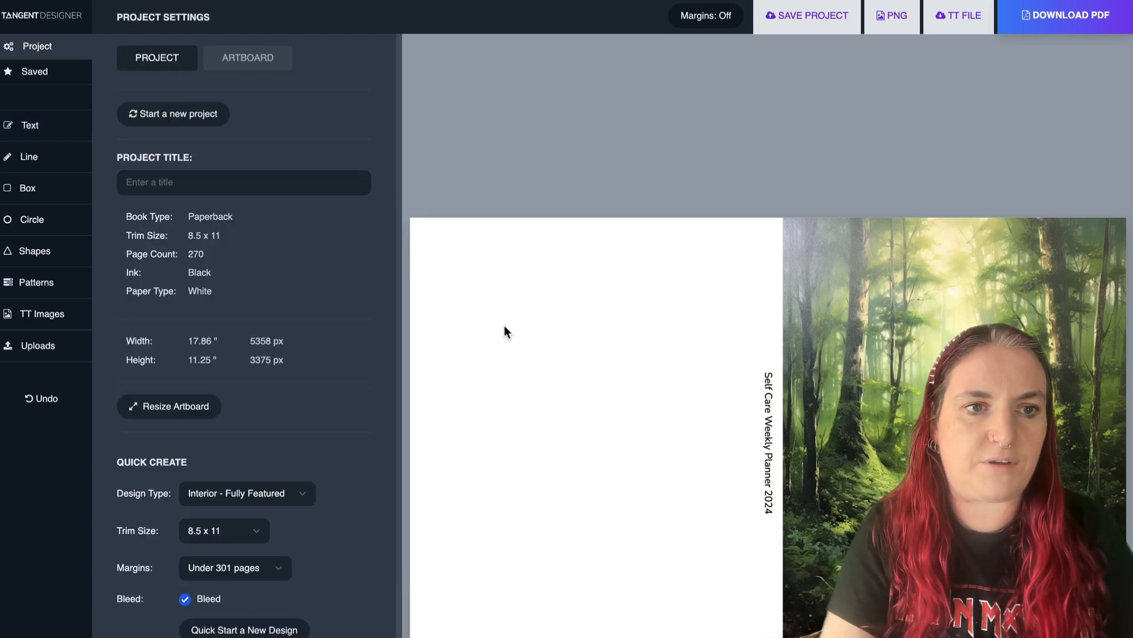
click(904, 285)
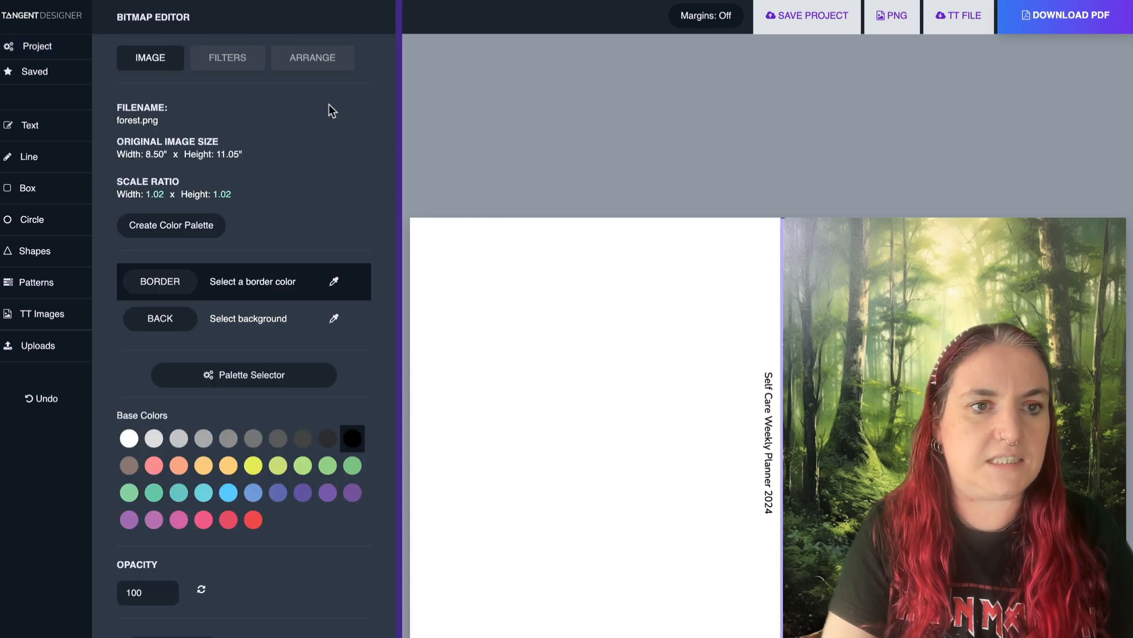
click(333, 318)
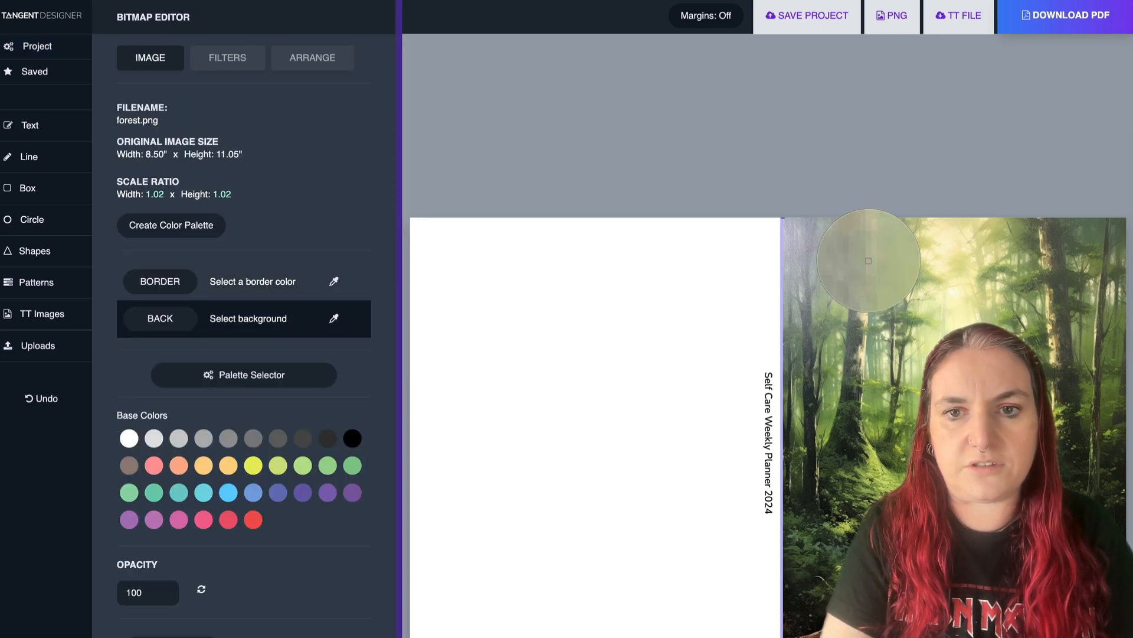
click(954, 238)
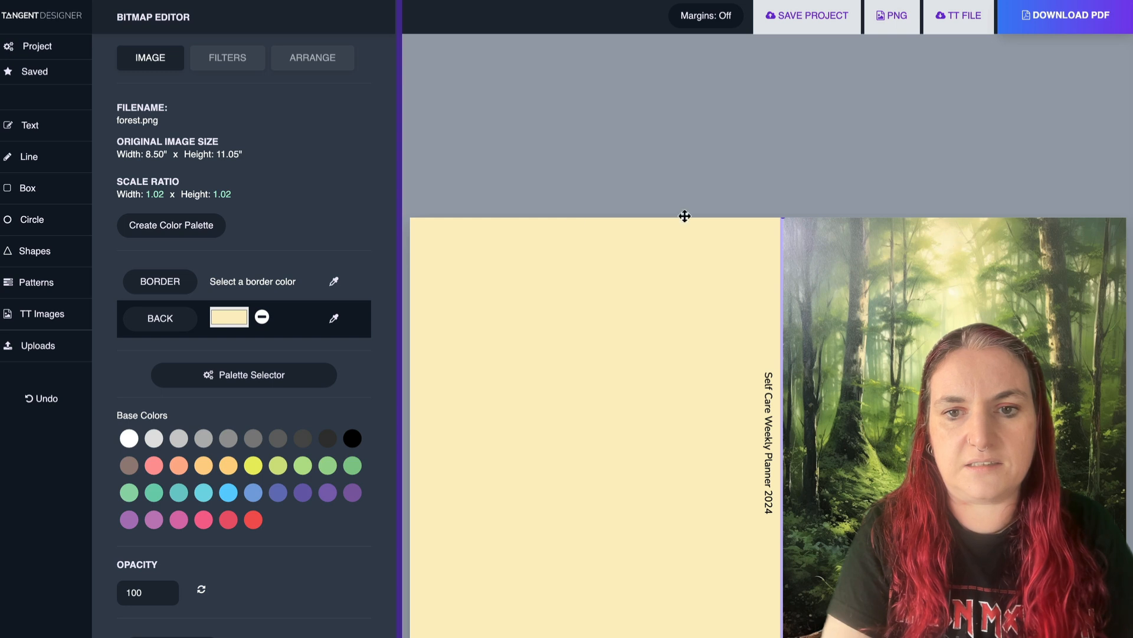
click(545, 374)
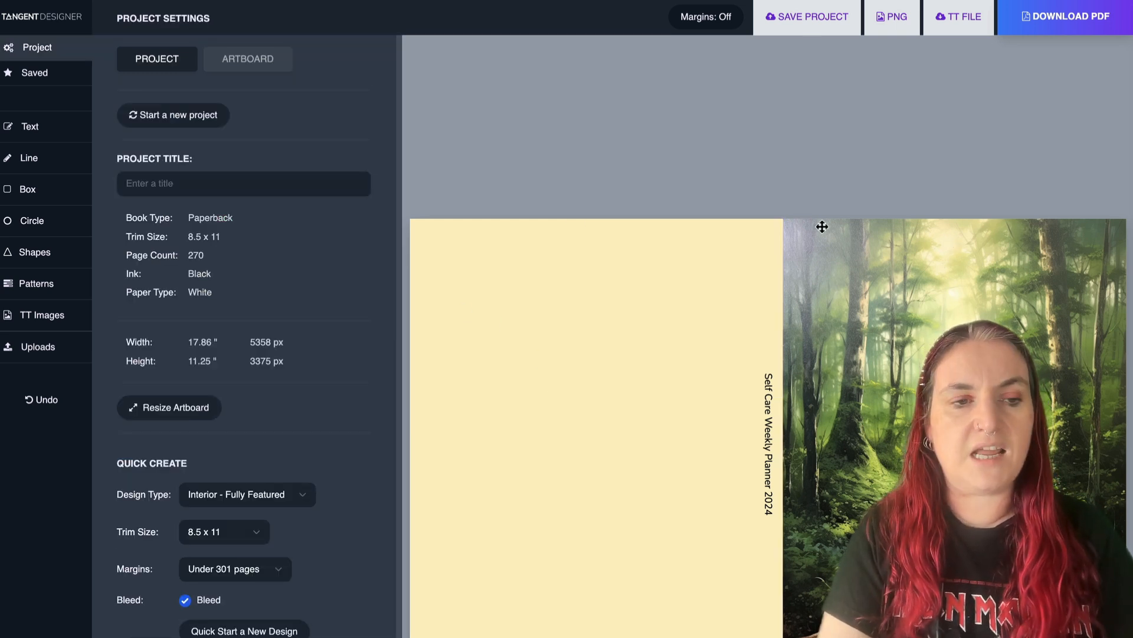
- Add a framed cover panel with notched corners from the Cover Panels category and place it high on the front cover
click(32, 316)
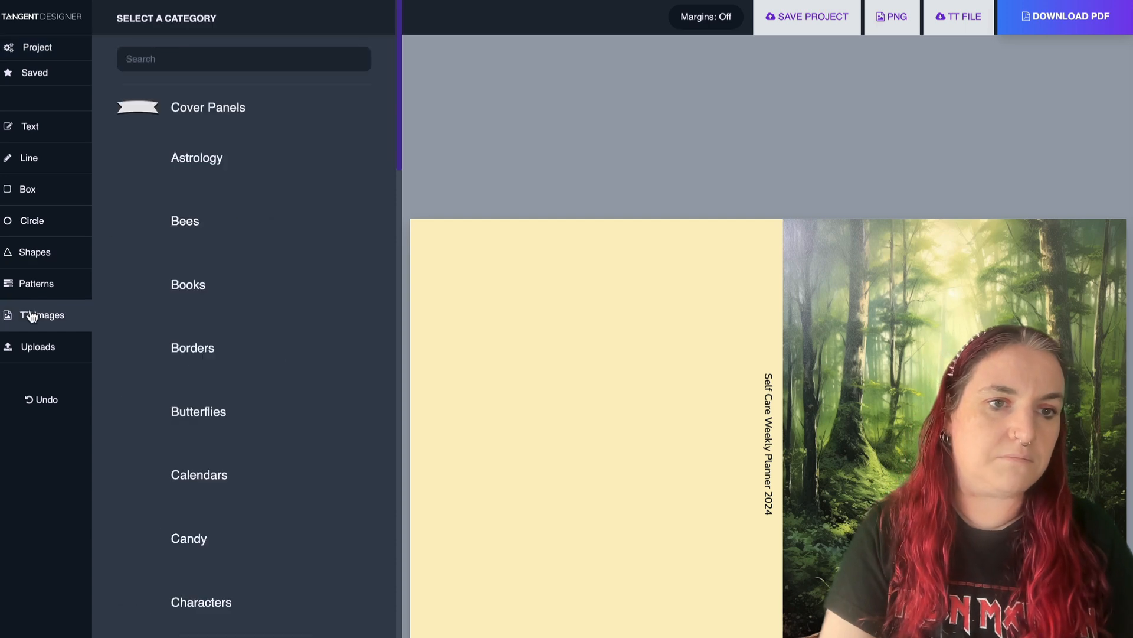
click(194, 109)
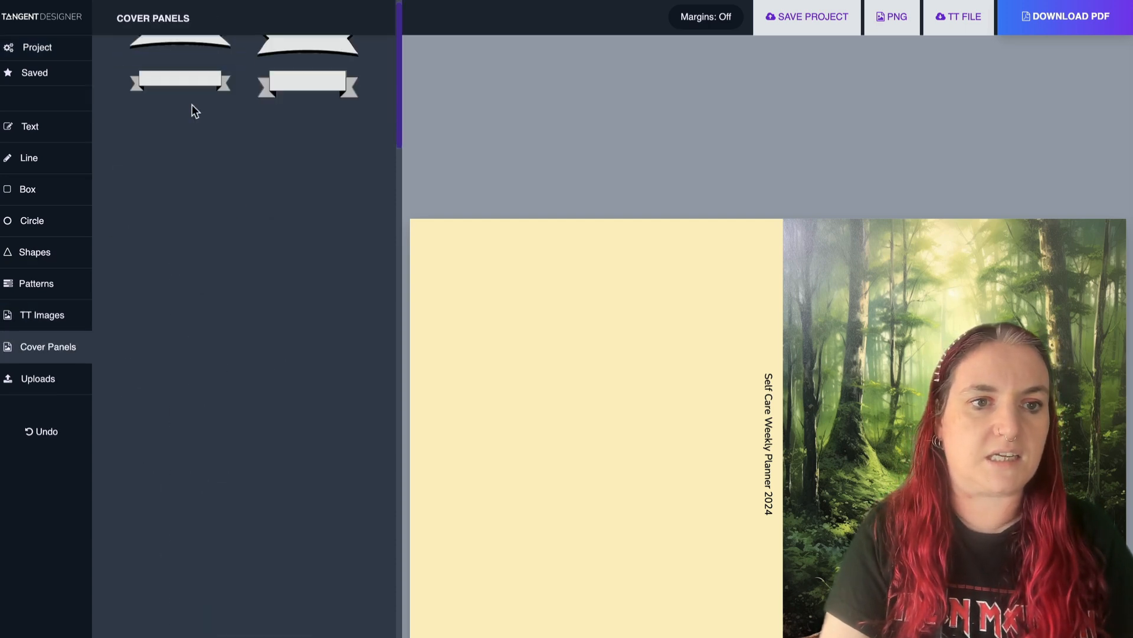
scroll(193, 114, down, 3)
click(308, 368)
drag(524, 319, 942, 177)
scroll(473, 191, up, 1)
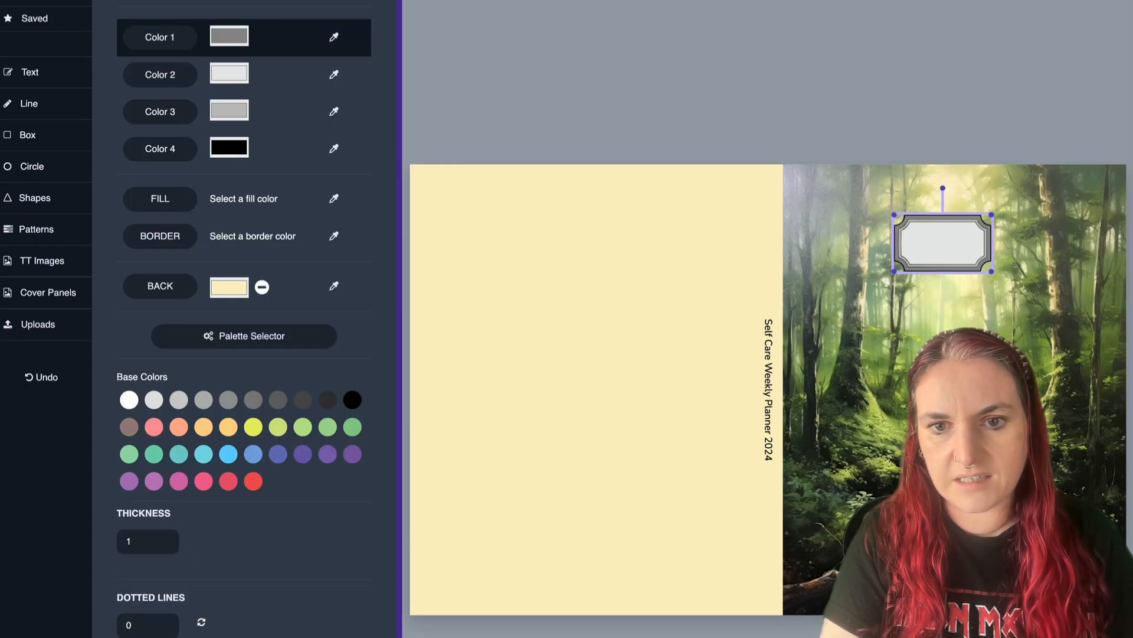
- Recolor the panel by sampling the cover: olive green for Color 1, pale yellow for Color 2 and a lighter green for Color 3
click(877, 464)
click(334, 74)
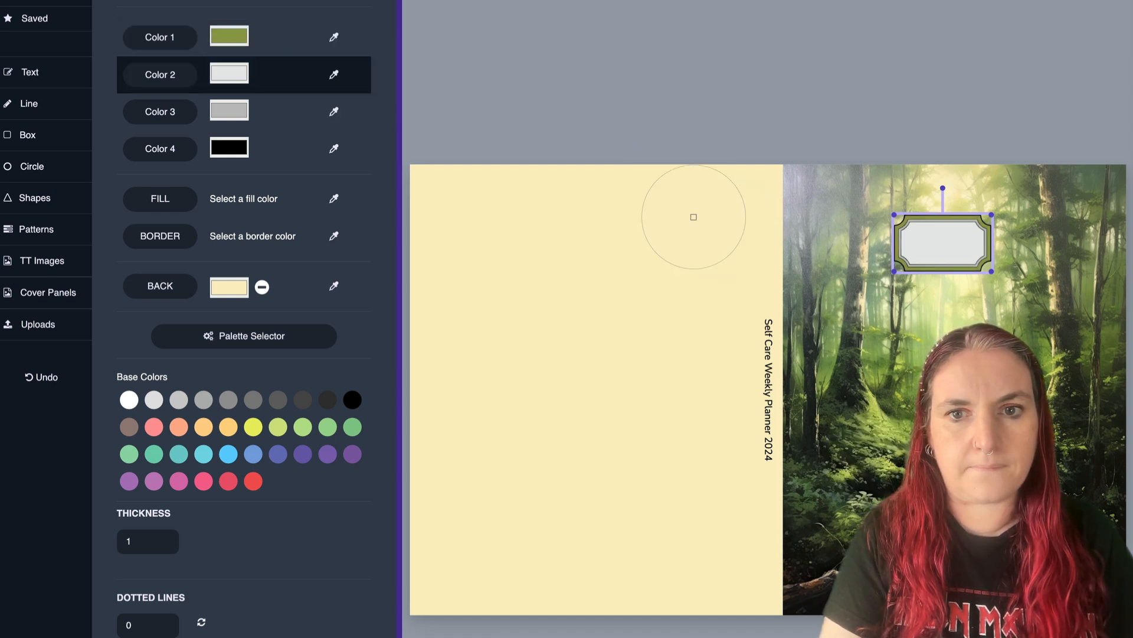
click(714, 281)
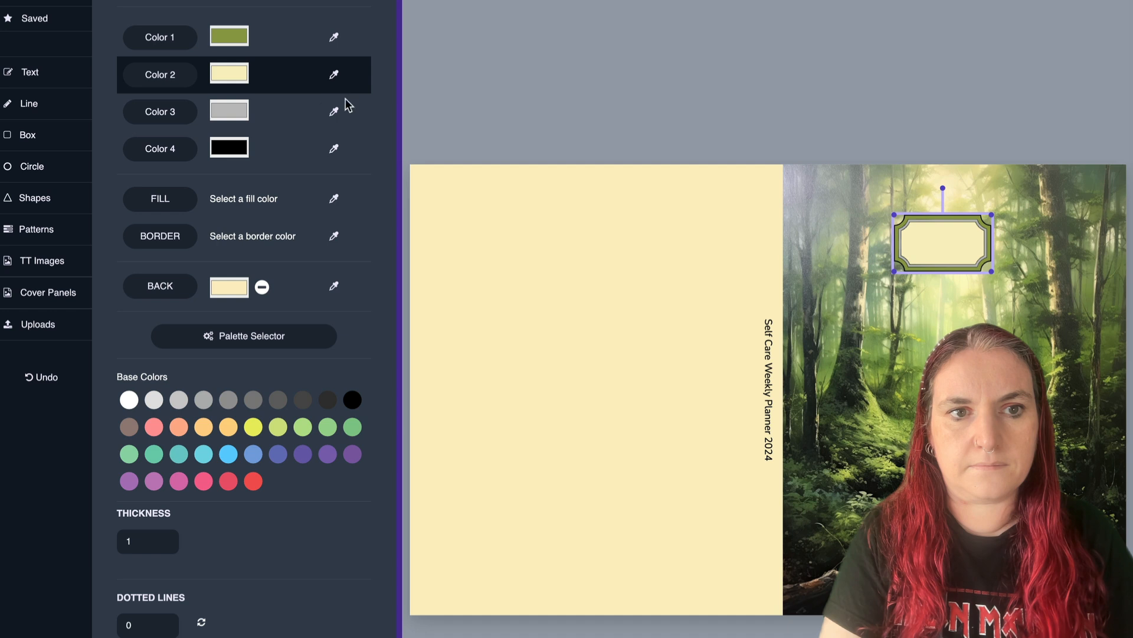
click(334, 112)
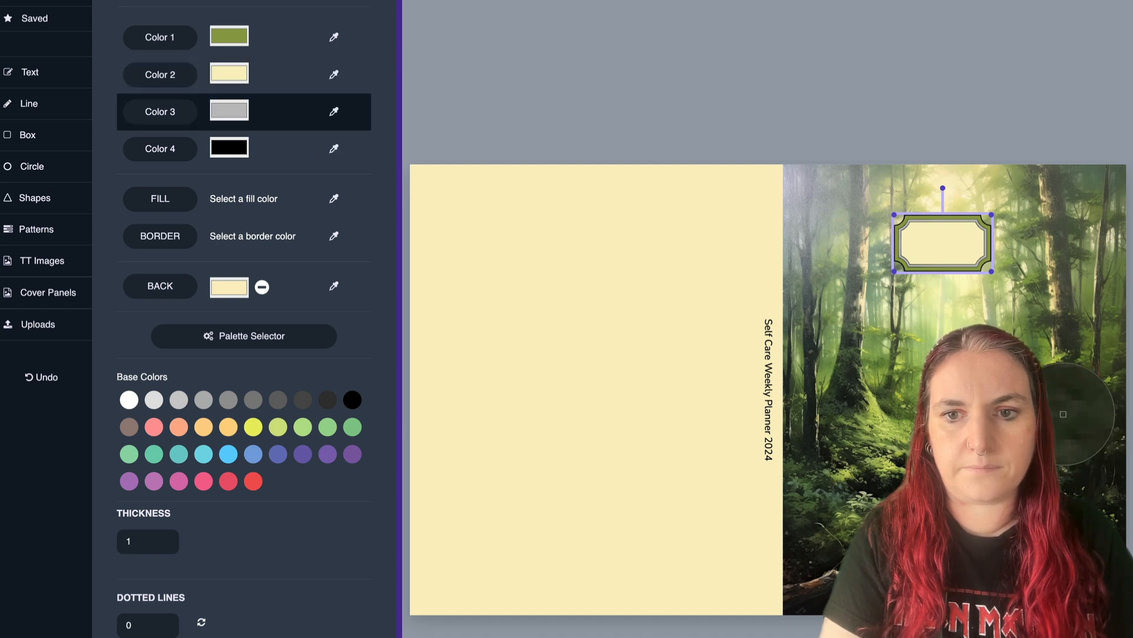
click(952, 271)
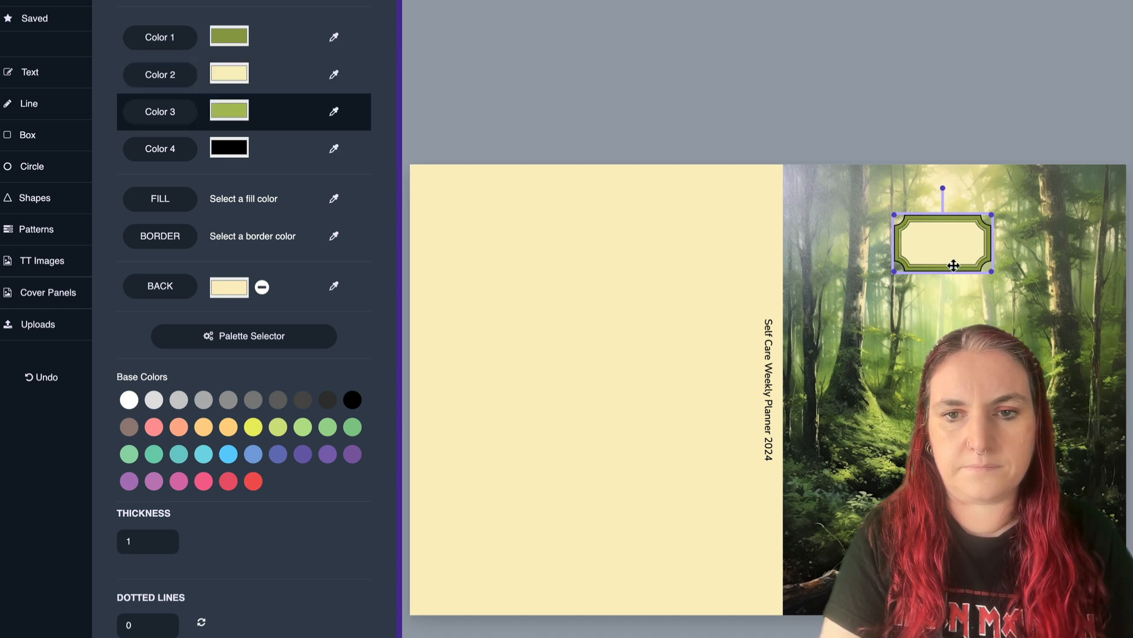
- Enlarge the panel to a title-sized frame and center it across the upper front cover
drag(992, 274, 1092, 347)
drag(1039, 291, 992, 275)
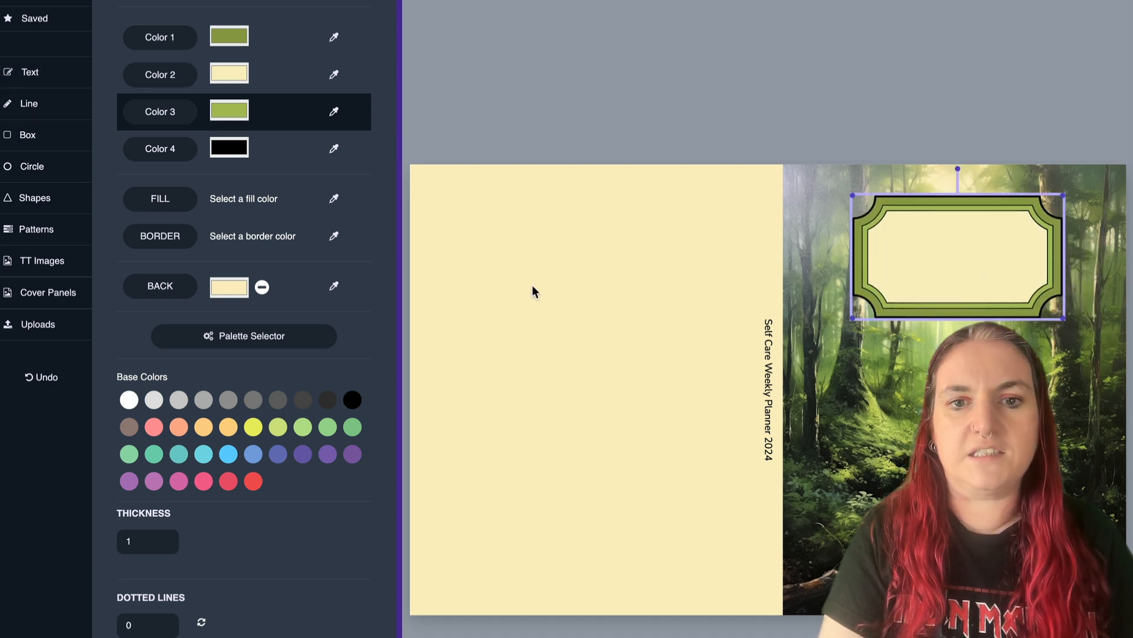
click(537, 301)
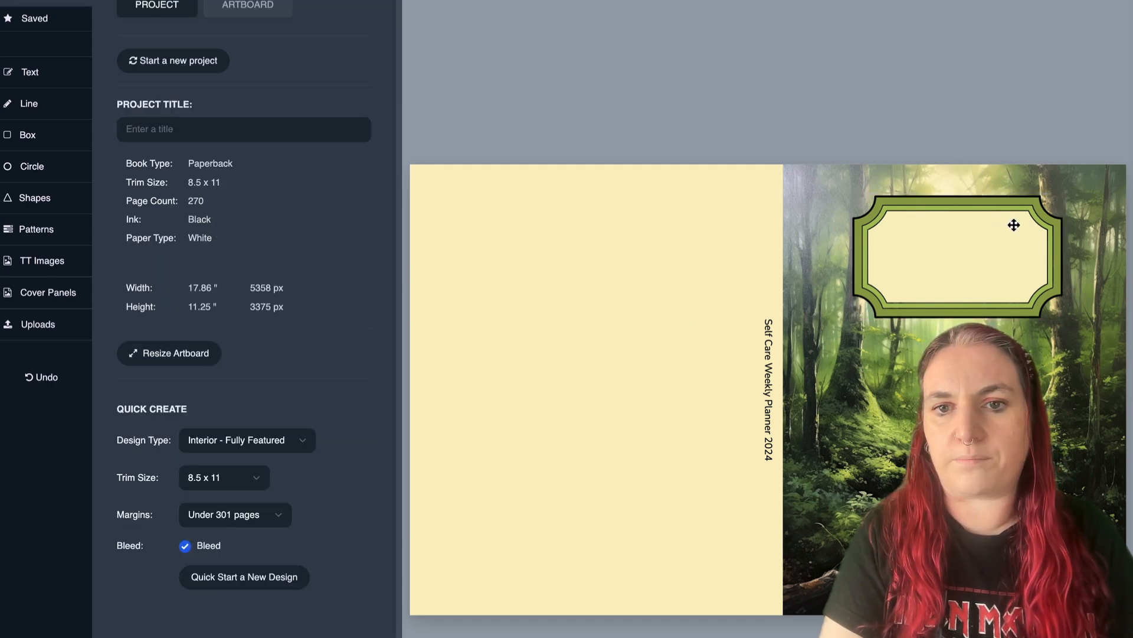
- Delete the panel from the front cover and download the cover as a PDF
click(992, 247)
key(Delete)
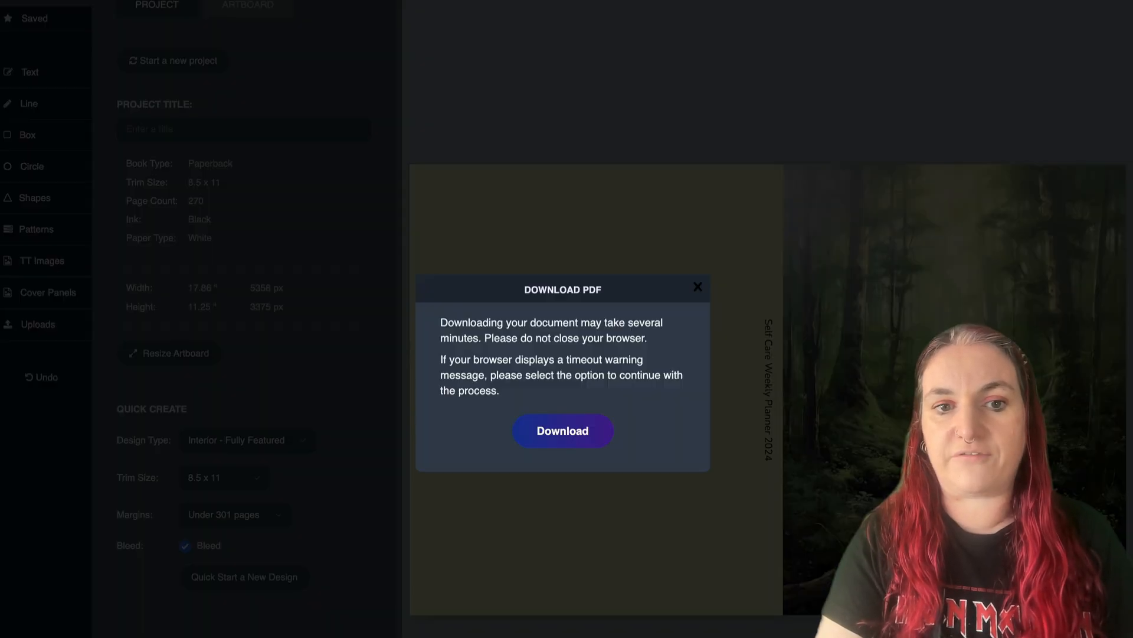
click(589, 436)
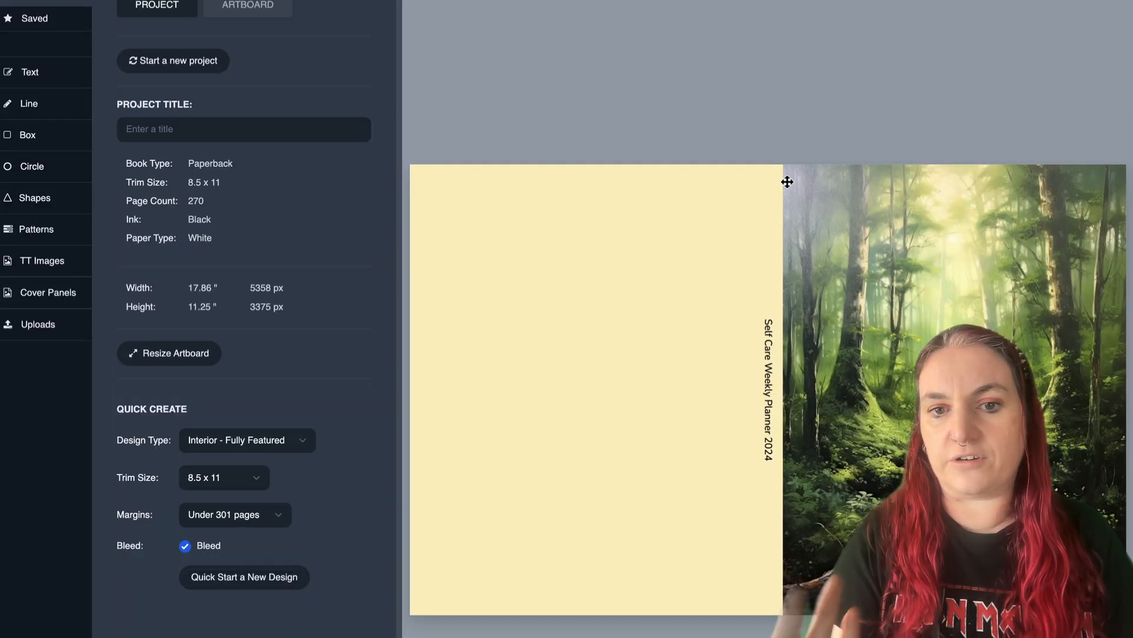
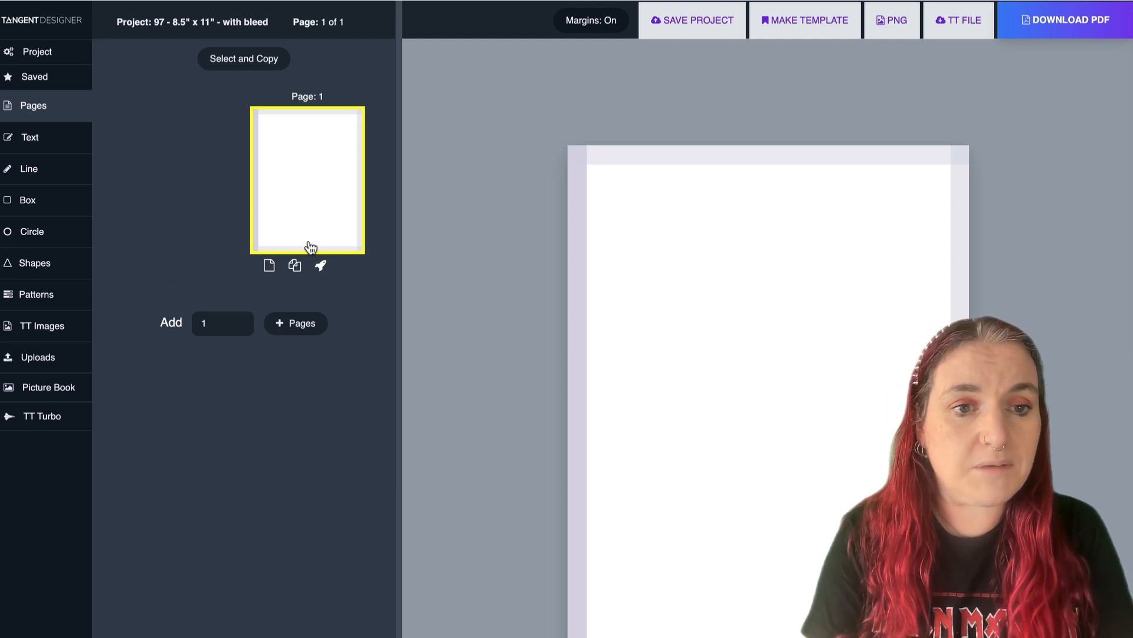
- Apply the saved "The Week Ahead" page to page 1 of the 8.5" x 11" interior project with bleed
click(320, 266)
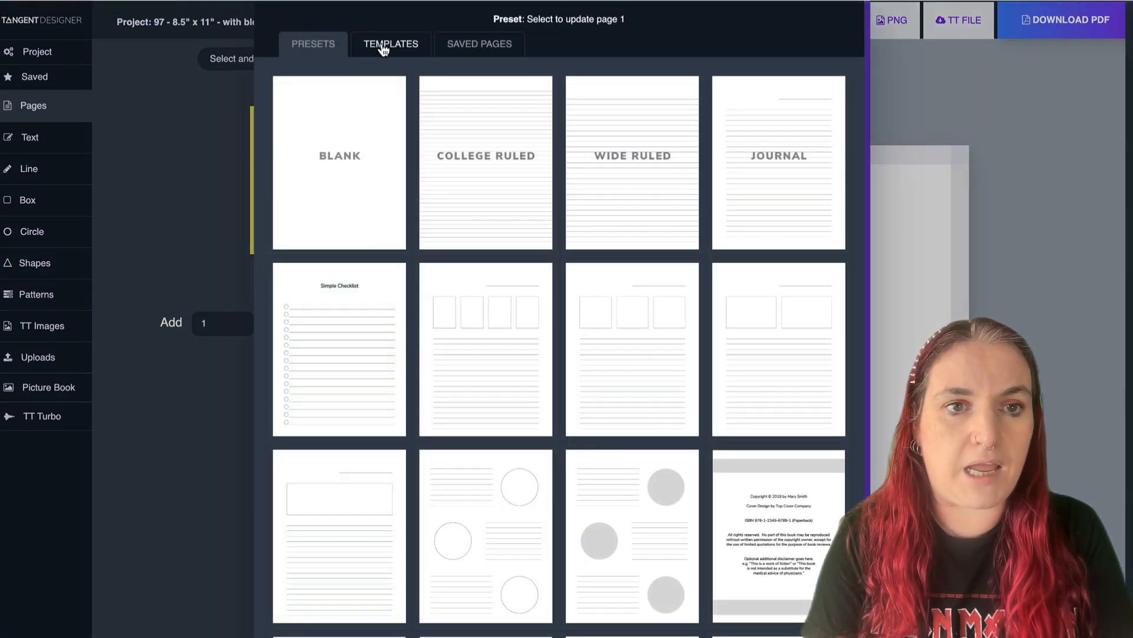
click(467, 46)
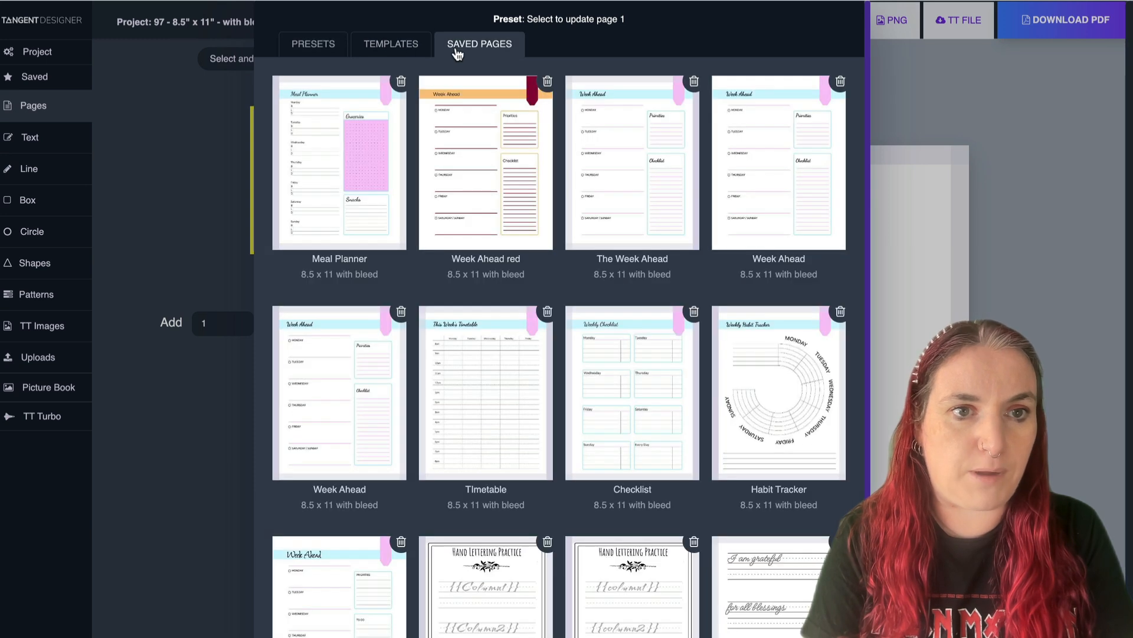
click(597, 183)
click(710, 81)
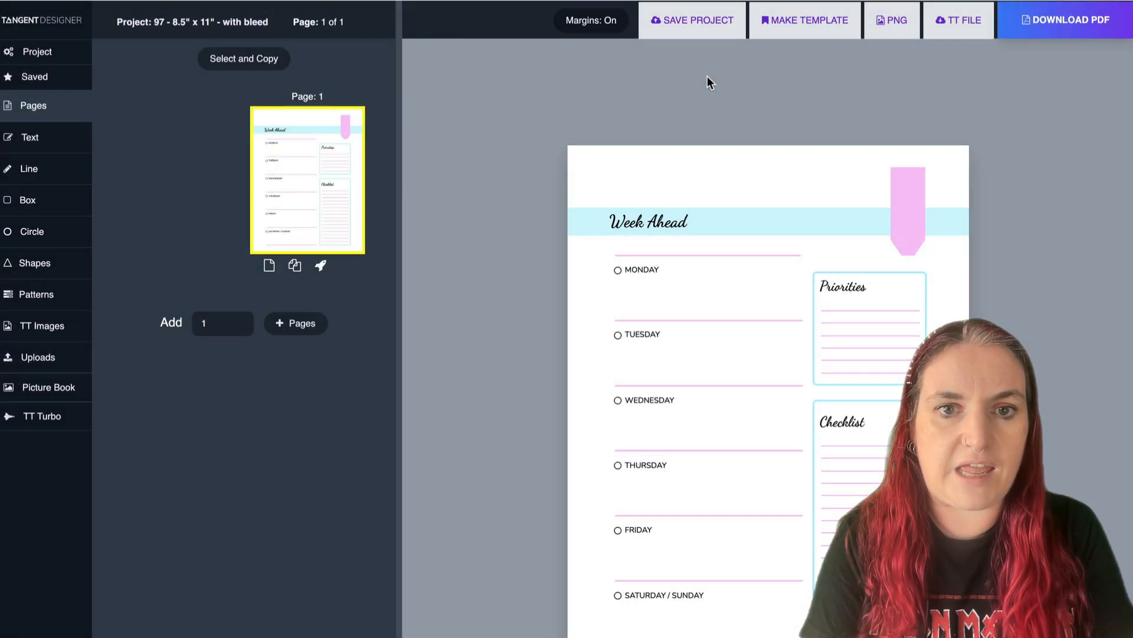
- Turn the margins off, align the Week Ahead layout to the top center of the page and ungroup it
click(591, 20)
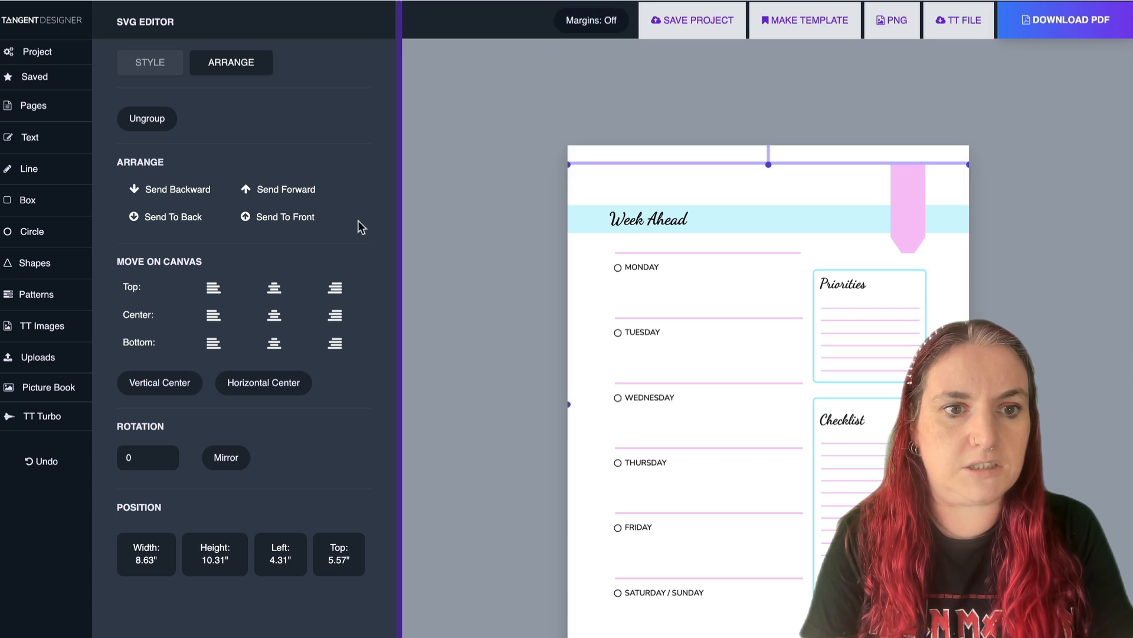
click(274, 288)
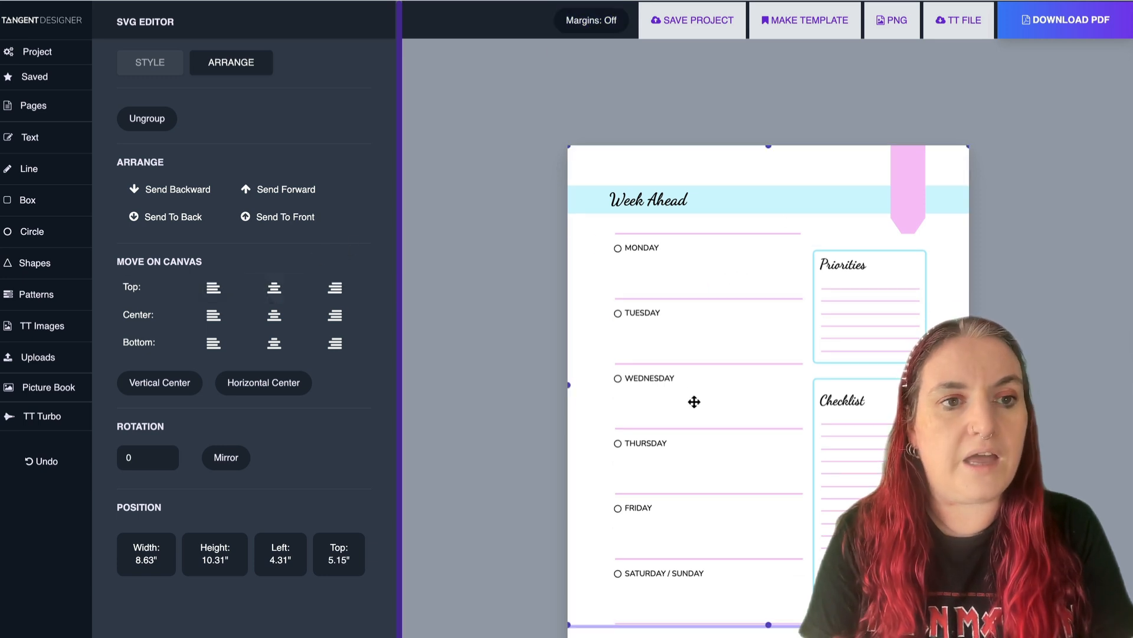
click(140, 120)
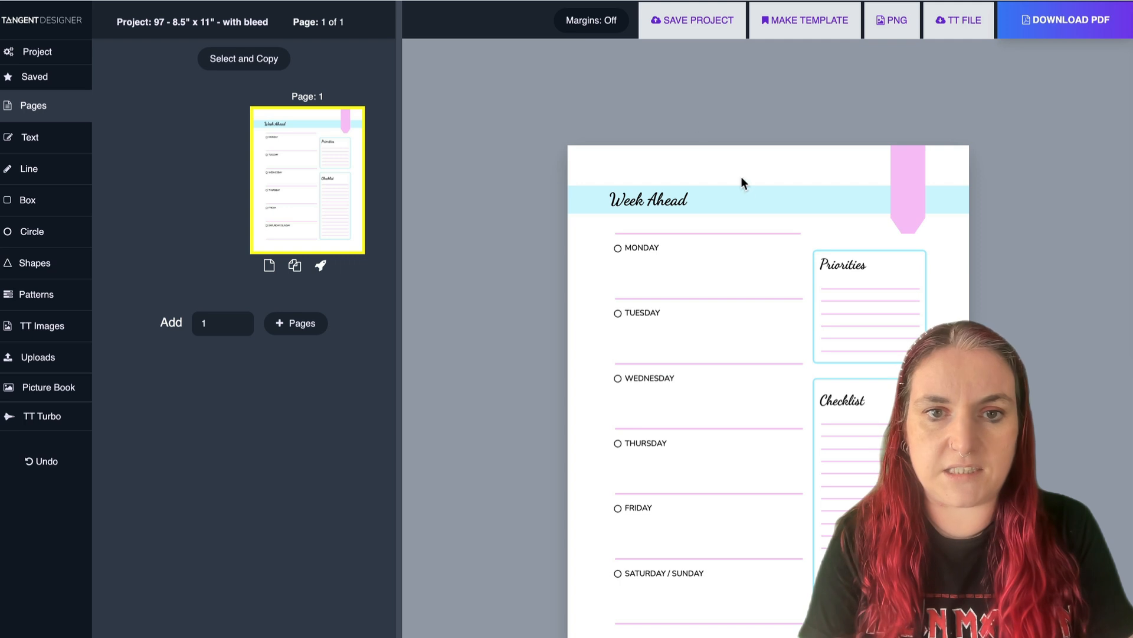
- Change the fill of the header band behind "Week Ahead" to bright sky blue
click(745, 195)
click(583, 194)
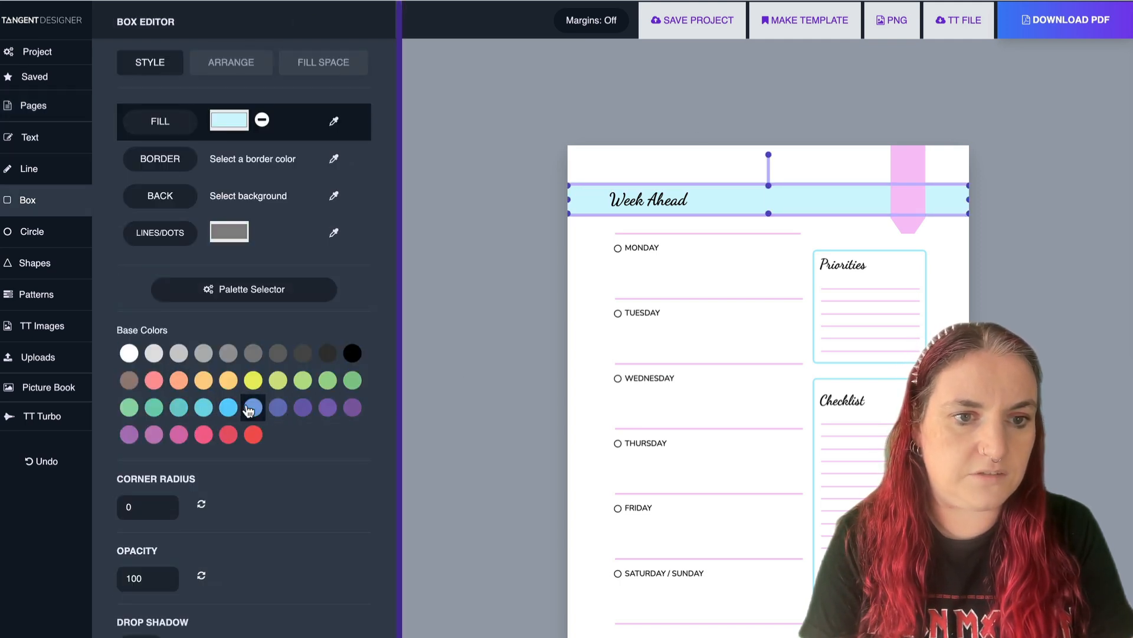
click(253, 407)
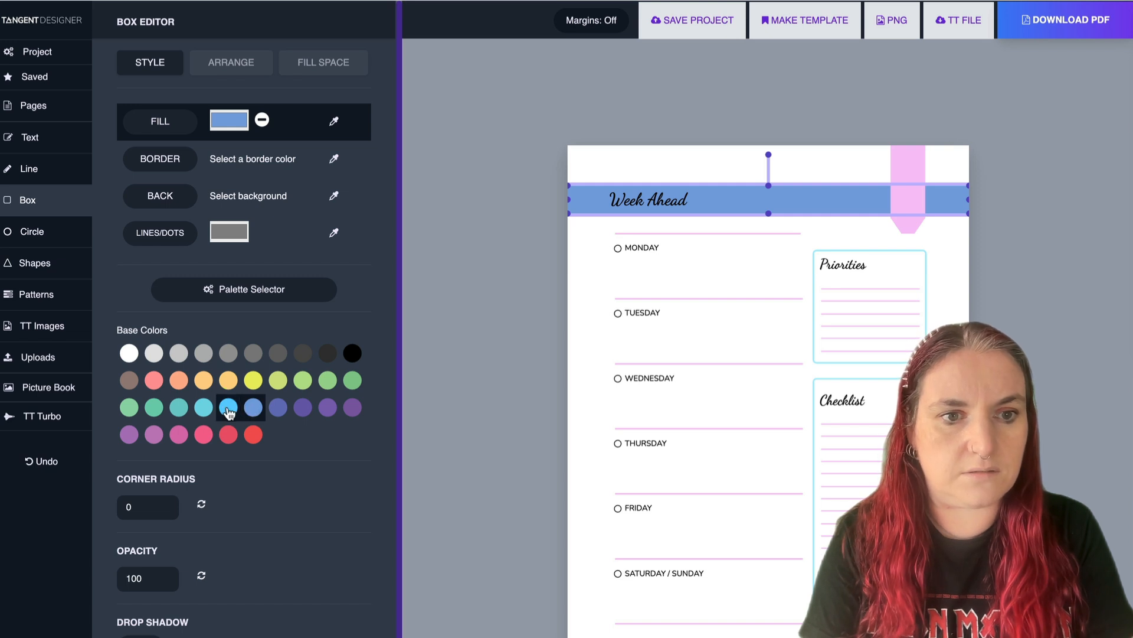
click(228, 408)
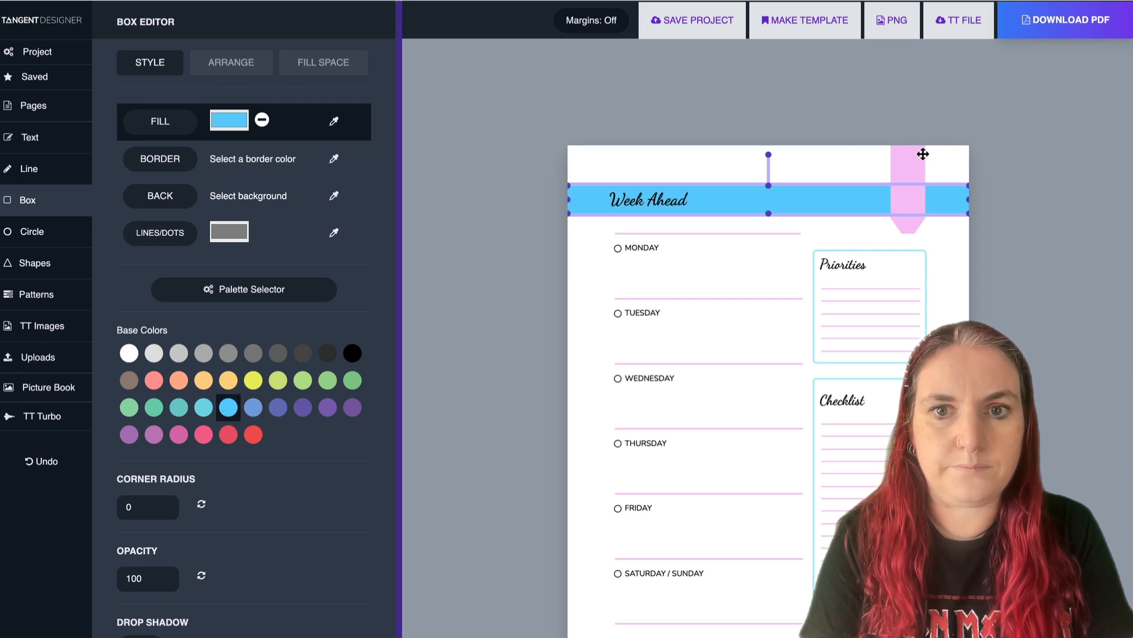
- Recolor the bookmark tab and the page's ruled lines purple
click(912, 158)
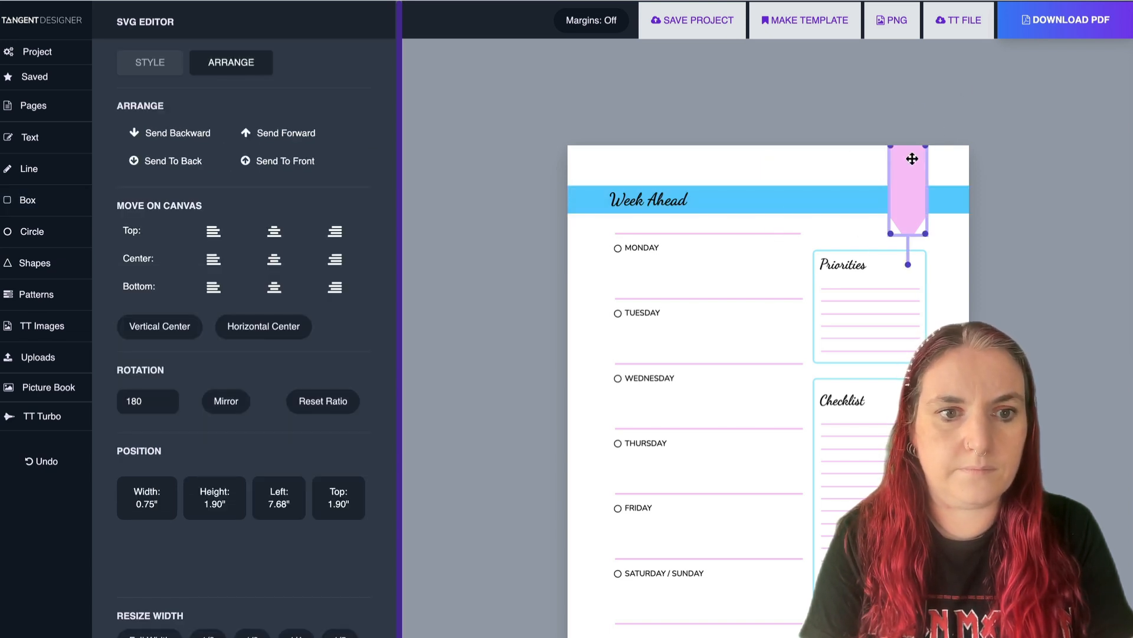
click(148, 62)
click(304, 371)
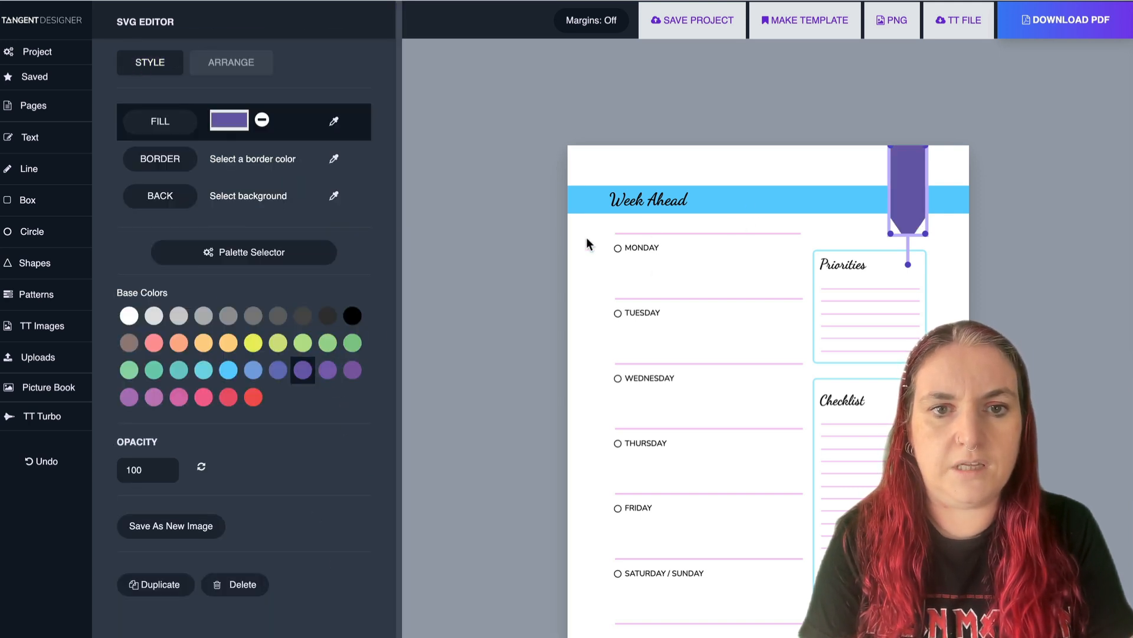
click(614, 230)
- Duplicate the Week Ahead page and delete everything below the header band on the copy, keeping the title and bookmark tab
drag(579, 228, 814, 635)
key(Delete)
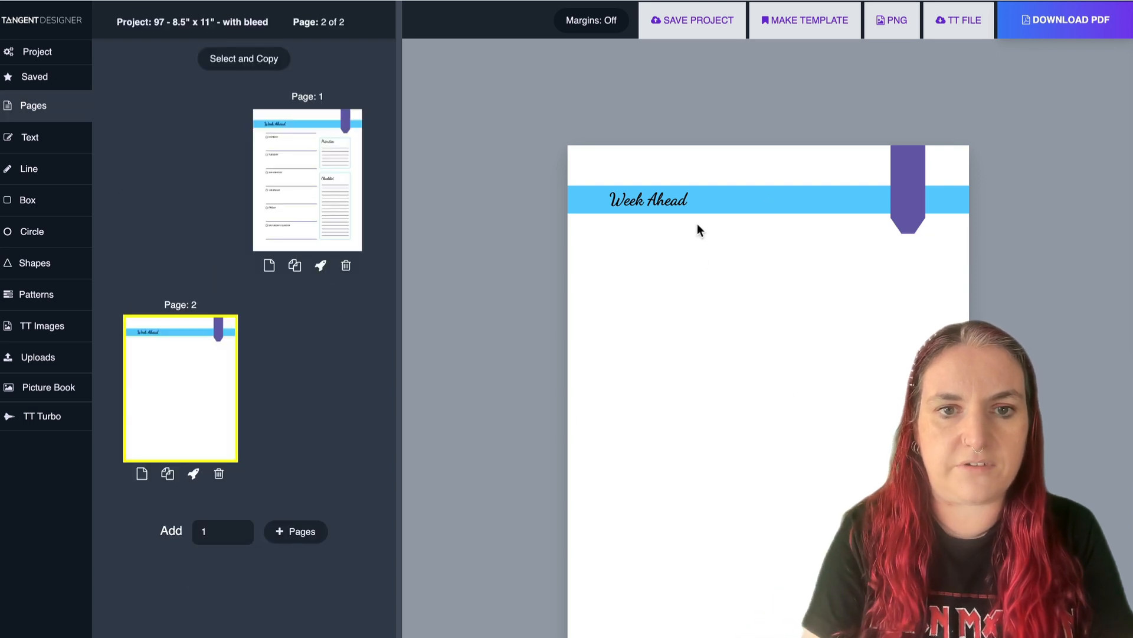
- Replace the "Week Ahead" title on page 2 with "Swim Team Contact Details"
double_click(683, 203)
drag(685, 200, 608, 197)
text(S)
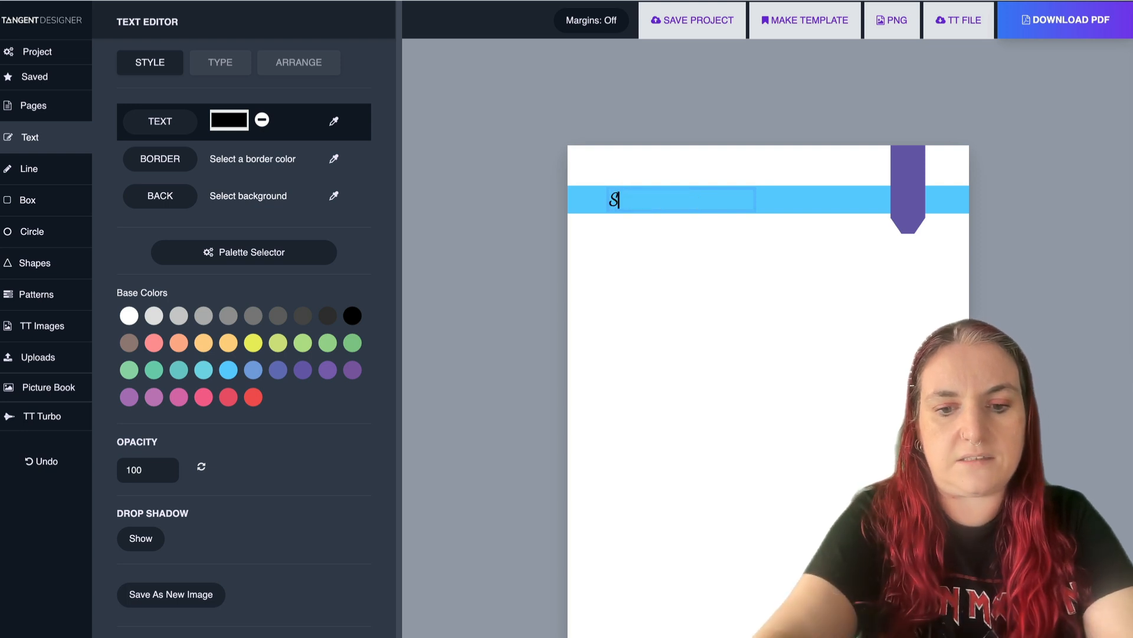
text(wim Team Cont)
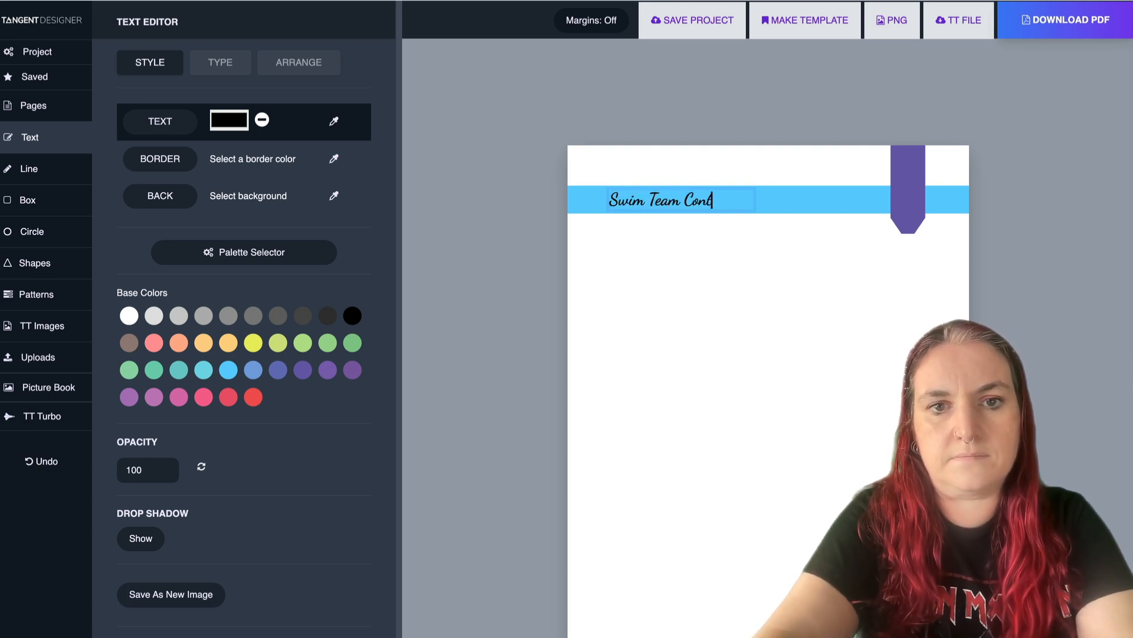
text(act Details)
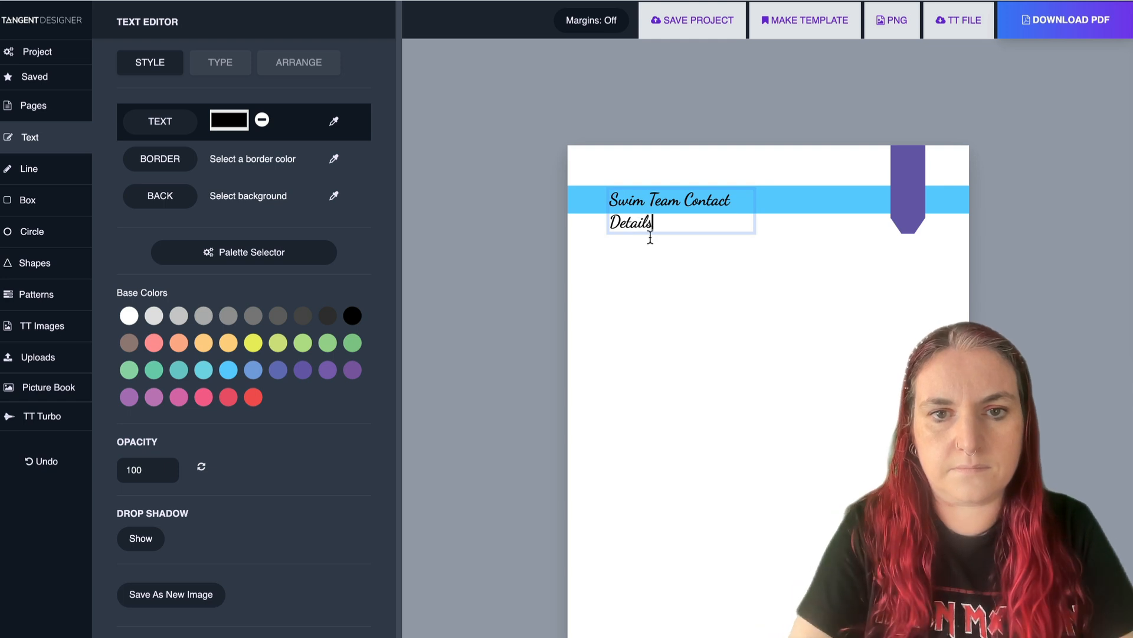
- Widen the title's text box on page 2 so "Swim Team Contact Details" fits on one line
click(707, 269)
click(717, 205)
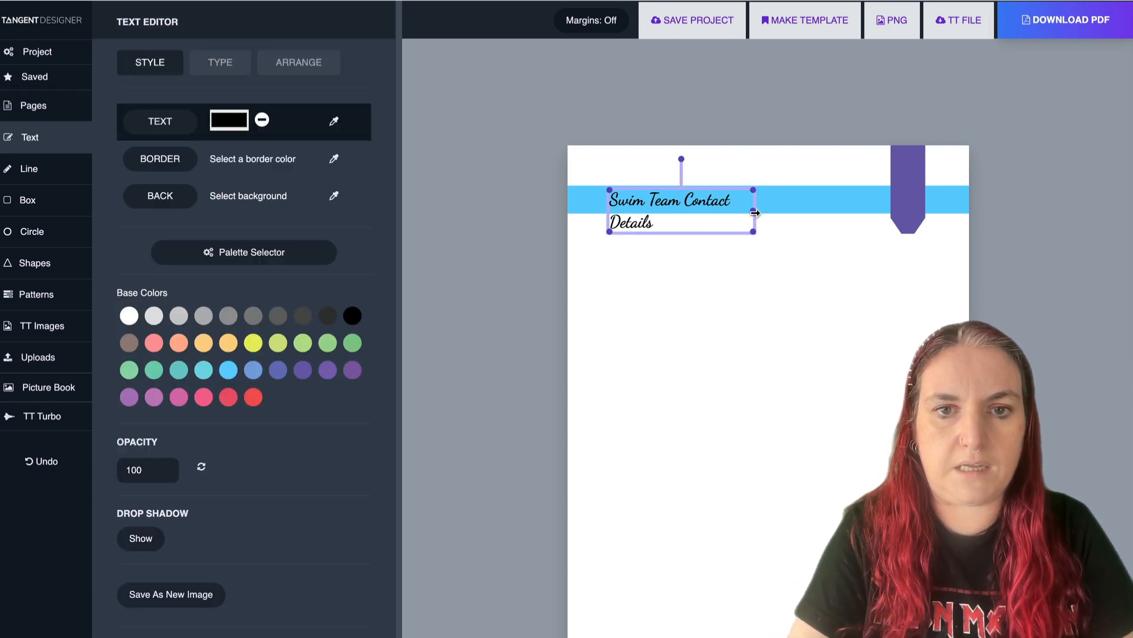
drag(754, 209, 823, 212)
click(739, 307)
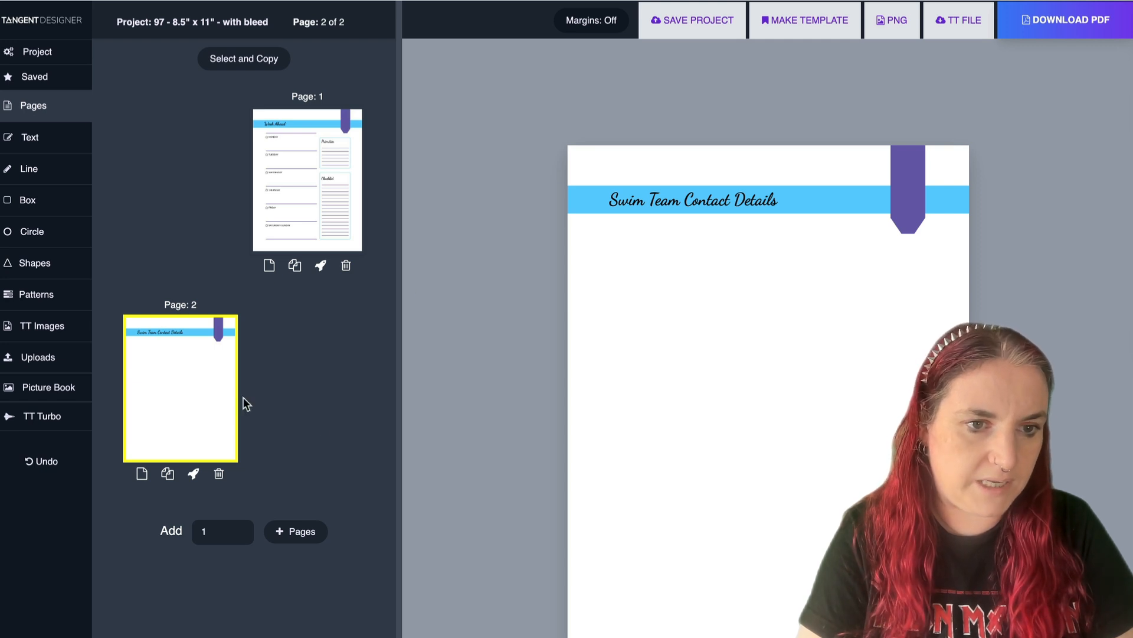
- Search the page templates for "cont" and apply the Contact Page template to page 2
click(193, 475)
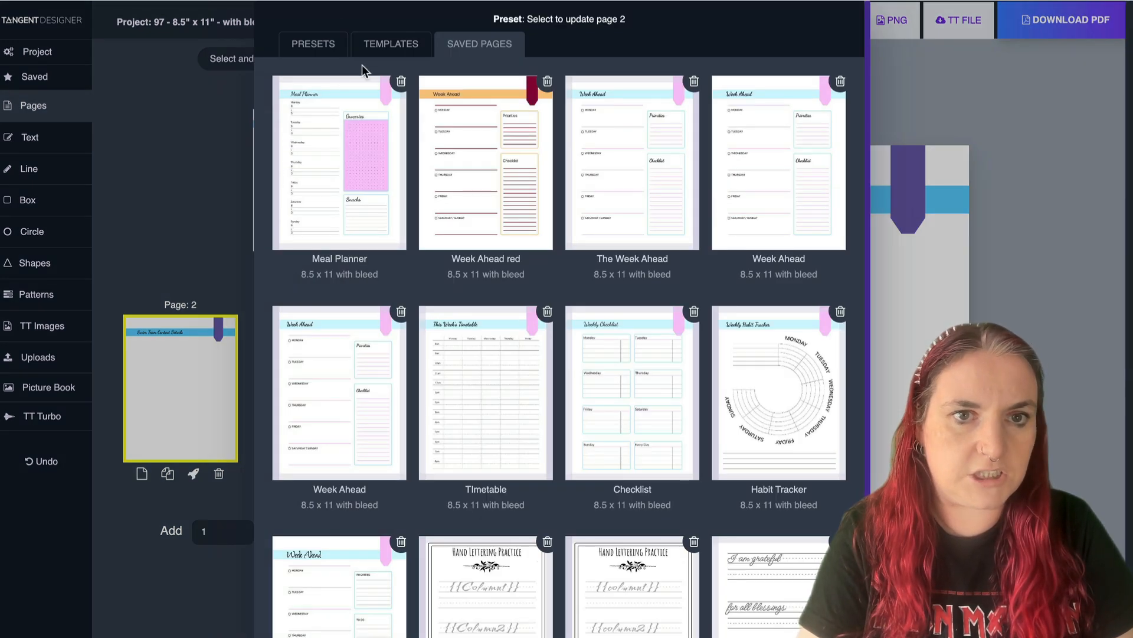
click(372, 44)
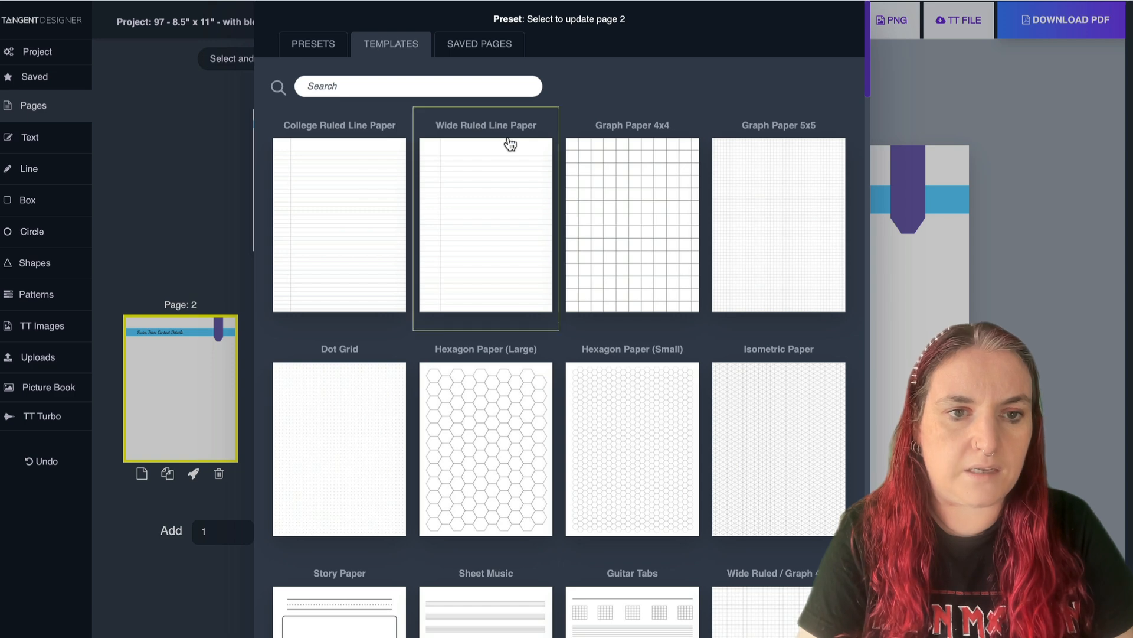
click(389, 83)
text(cont)
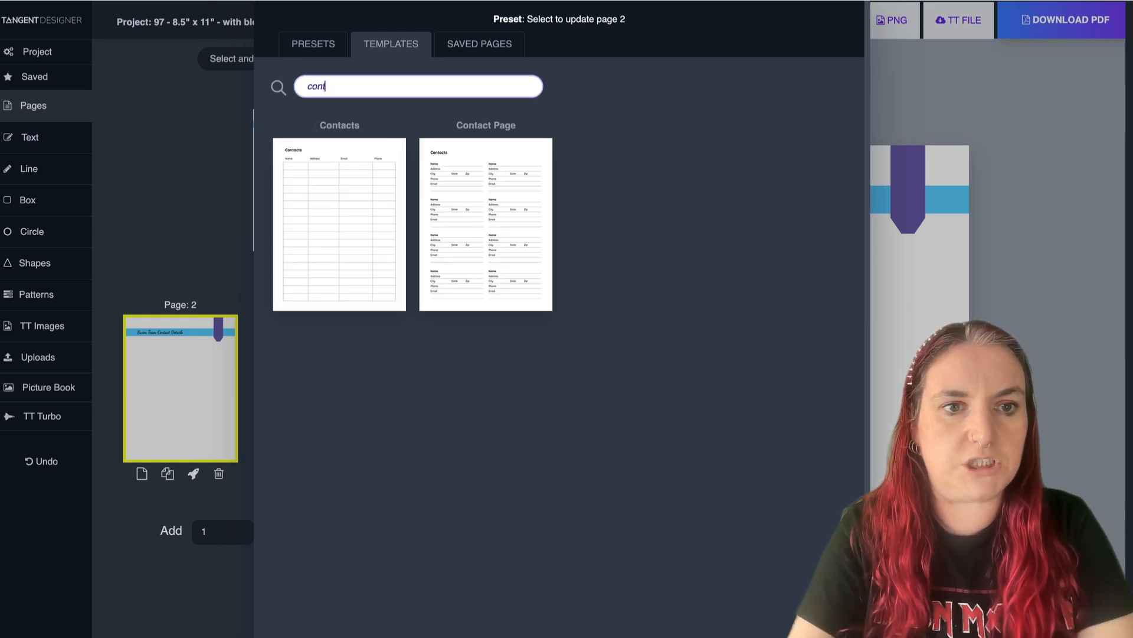
click(501, 200)
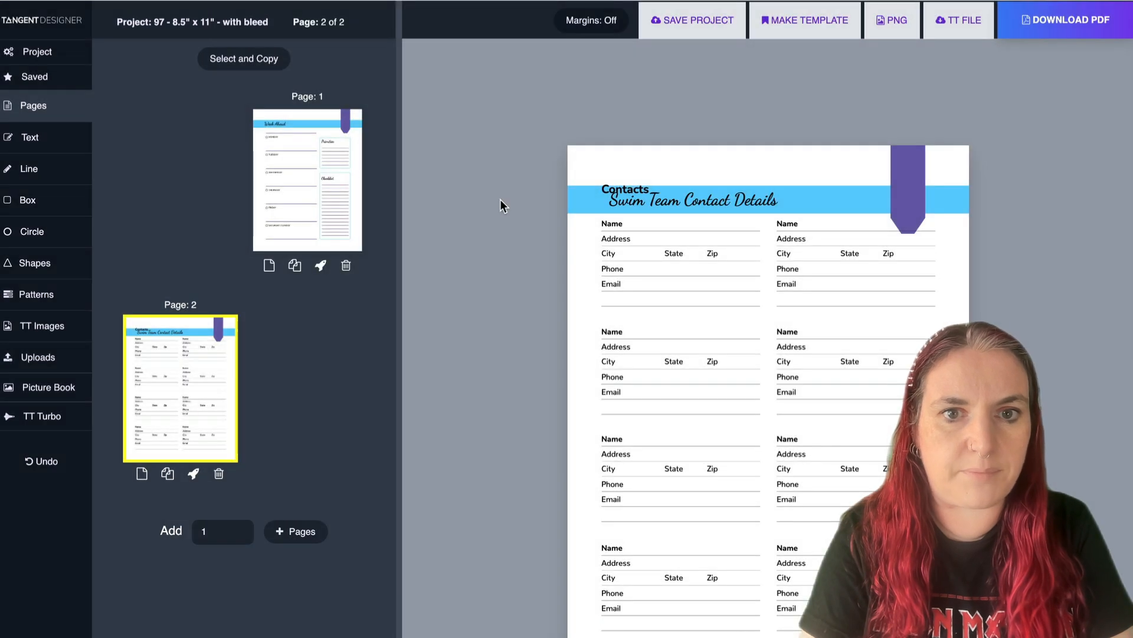
- Shrink the contact form on page 2 to about 8.07 x 10.53 in, fit it below the header band and center it horizontally
click(696, 292)
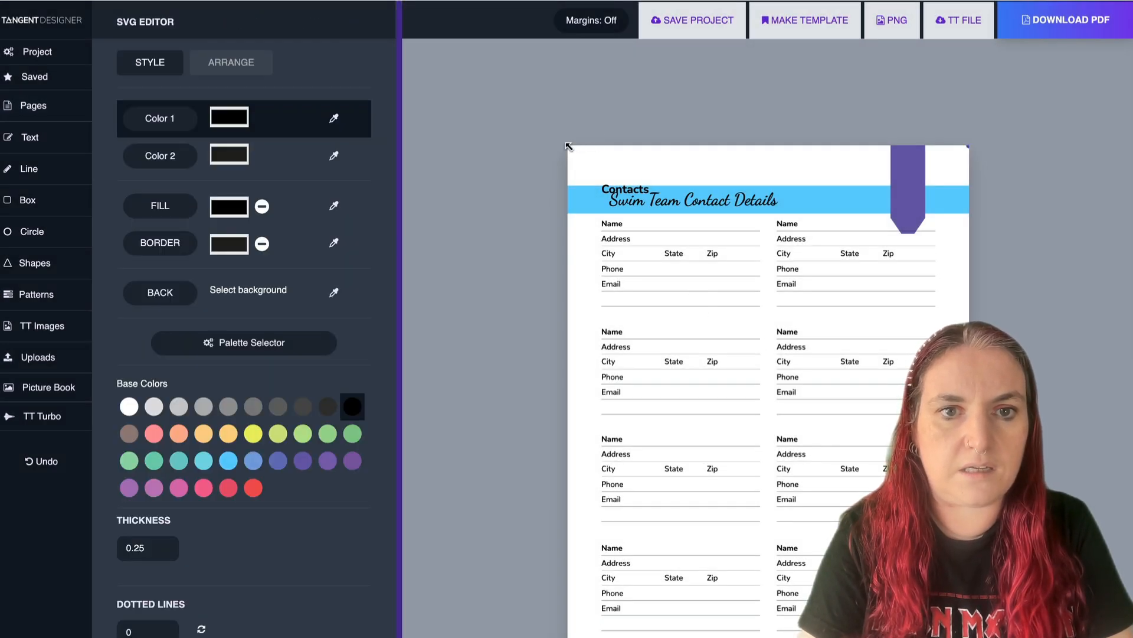
drag(568, 146, 617, 212)
drag(794, 397, 773, 324)
drag(944, 628, 968, 637)
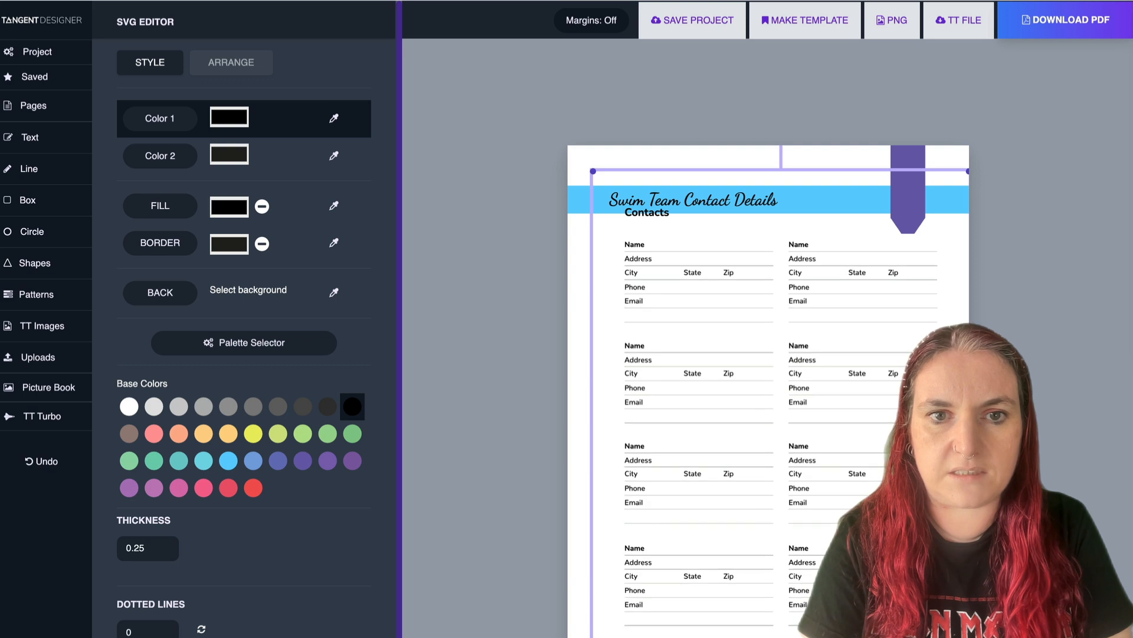
drag(856, 414, 848, 404)
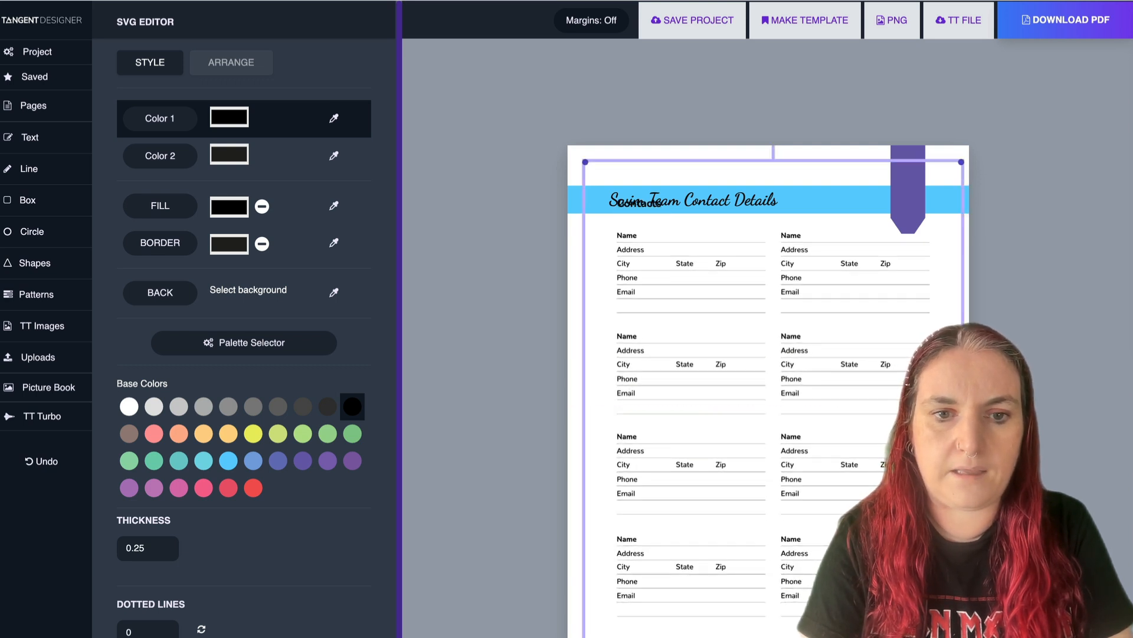
click(228, 61)
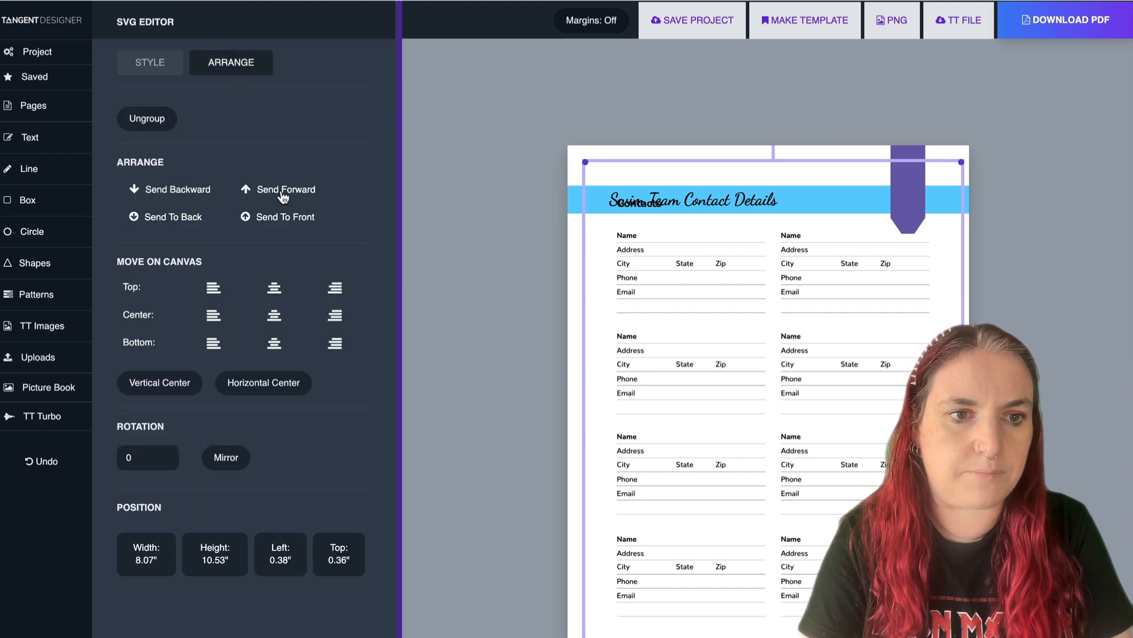
click(259, 382)
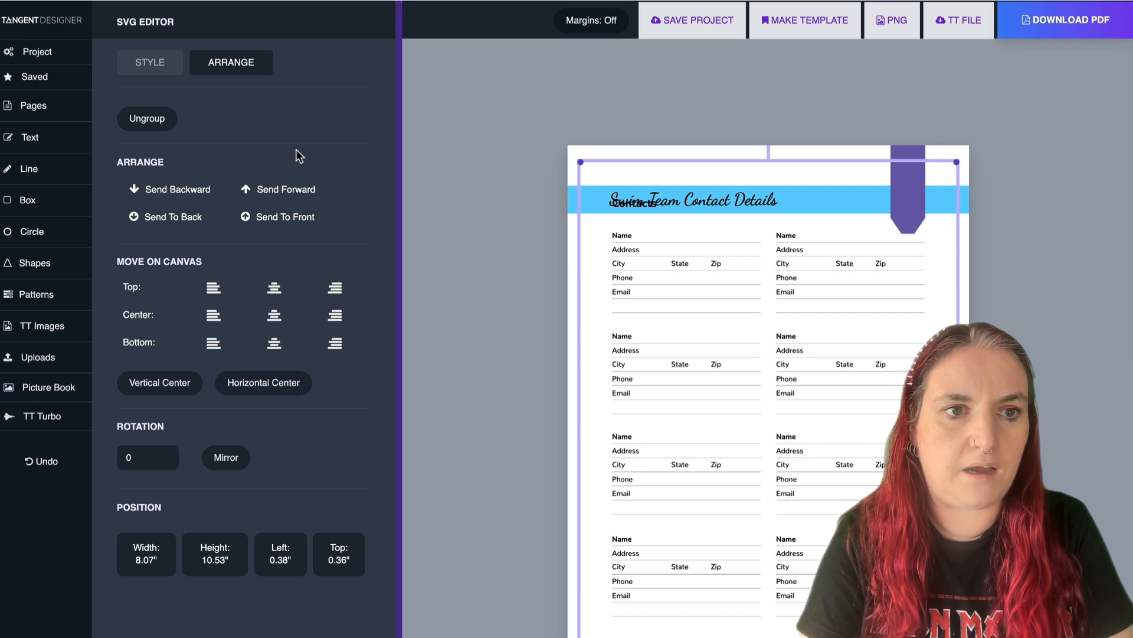
- Ungroup the contact form and delete its "Contacts" heading overlapping the page title
click(147, 118)
click(641, 202)
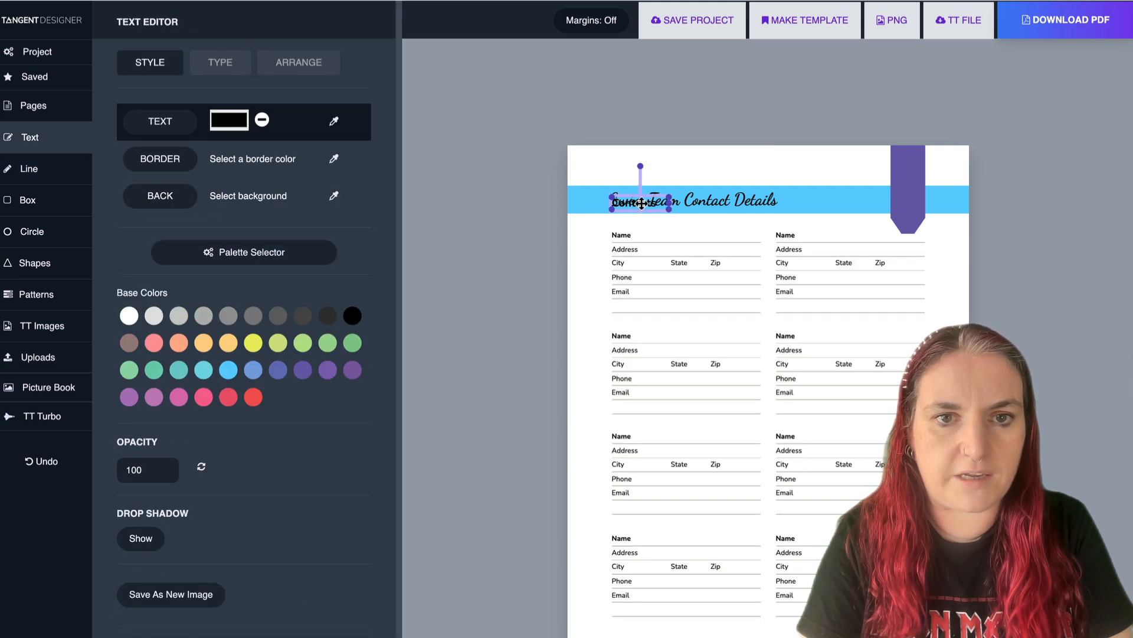
key(Delete)
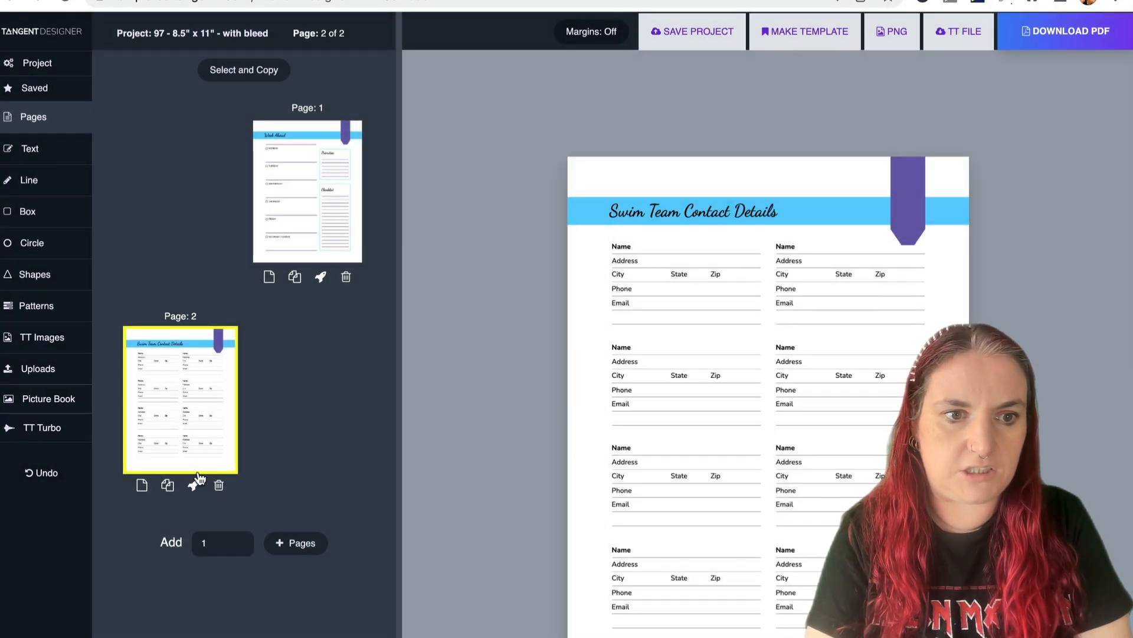
- Duplicate the contact details page and delete the whole contact form from the copy, keeping the header band, title and bookmark tab
click(168, 473)
click(564, 470)
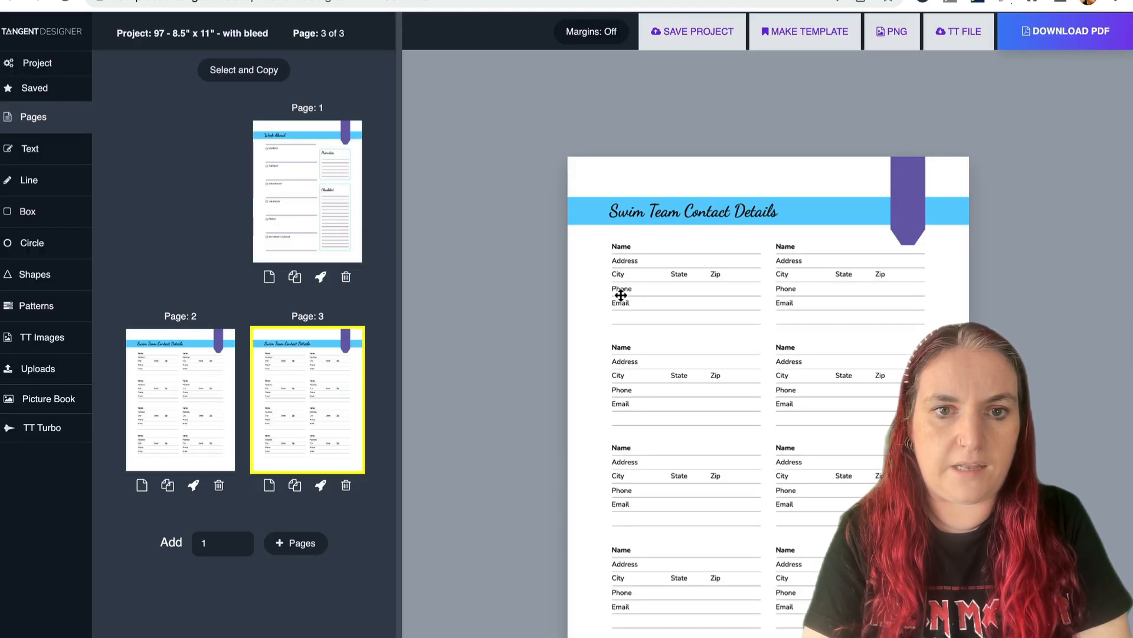
drag(568, 257, 930, 635)
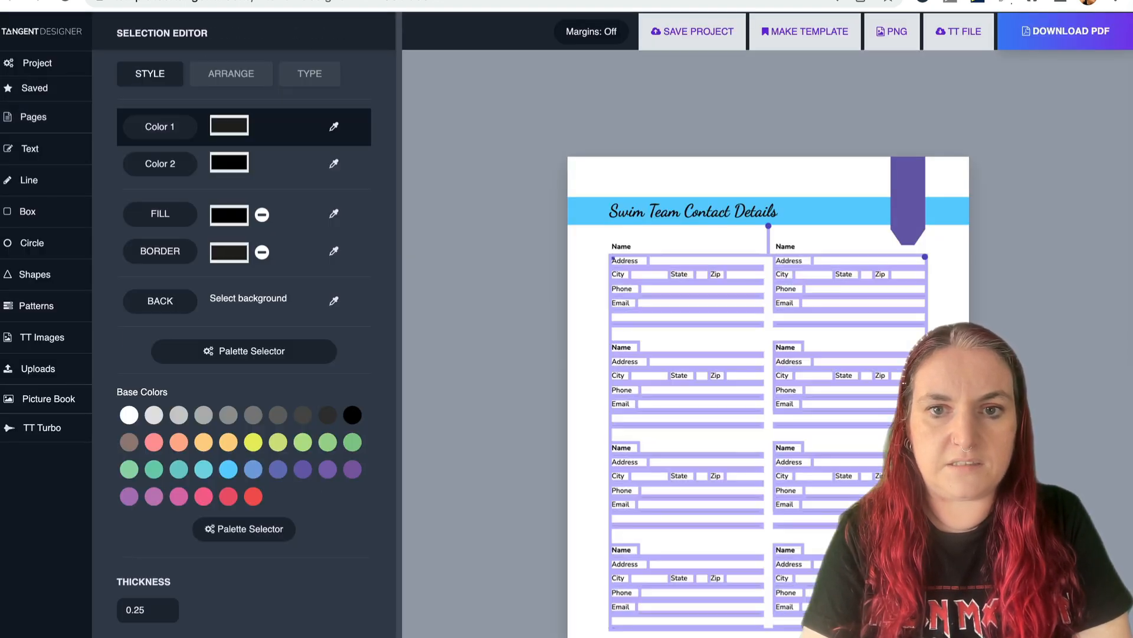
key(Delete)
drag(843, 283, 618, 239)
key(Delete)
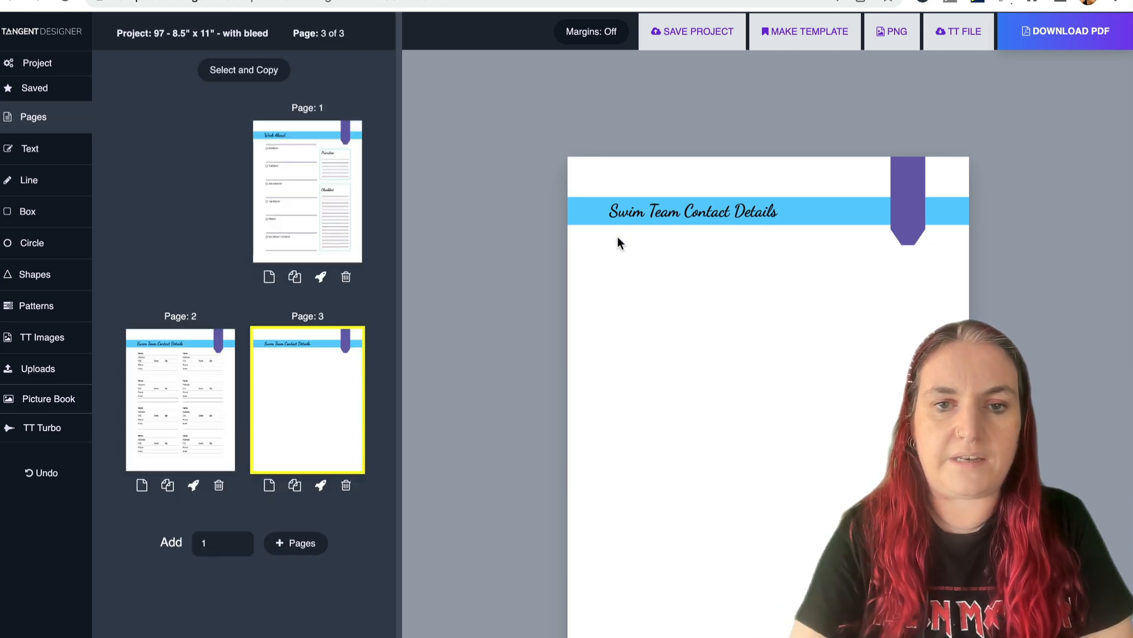
- Change the title on page 3 to "Swim Team Practice Schedule"
double_click(706, 210)
text(Practice)
key(Delete)
key(Delete)
key(Delete)
key(Delete)
key(Delete)
key(Delete)
key(Delete)
key(Delete)
text(Schedule)
click(750, 349)
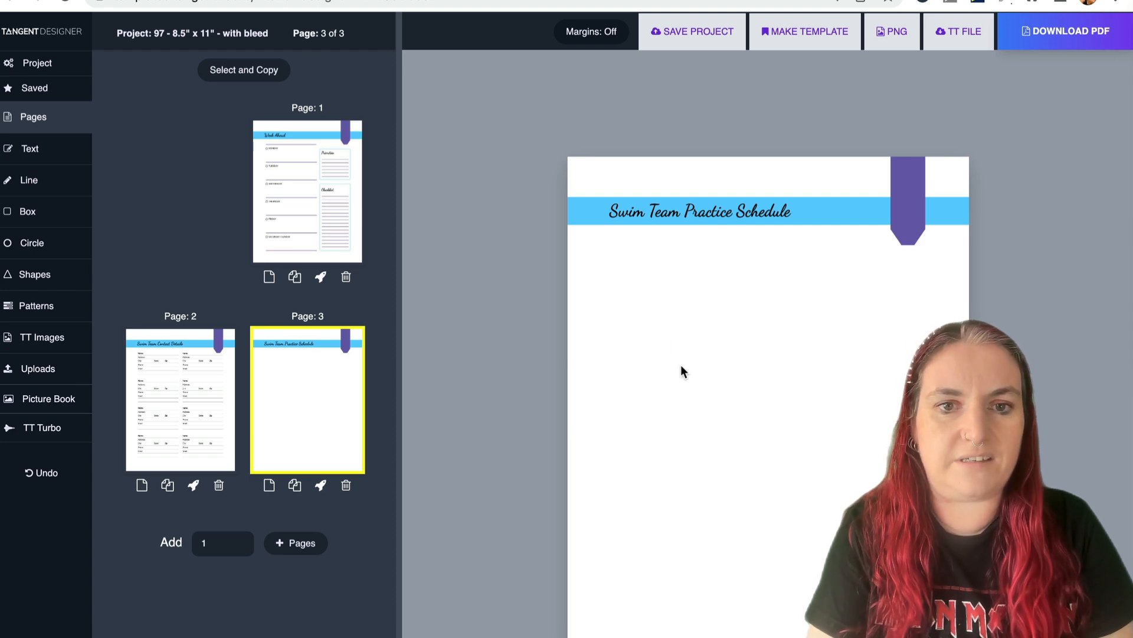
- Search the page templates for "wee" and apply the Monday-to-Friday hourly timetable to page 3
click(320, 486)
click(394, 99)
text(wee)
click(349, 230)
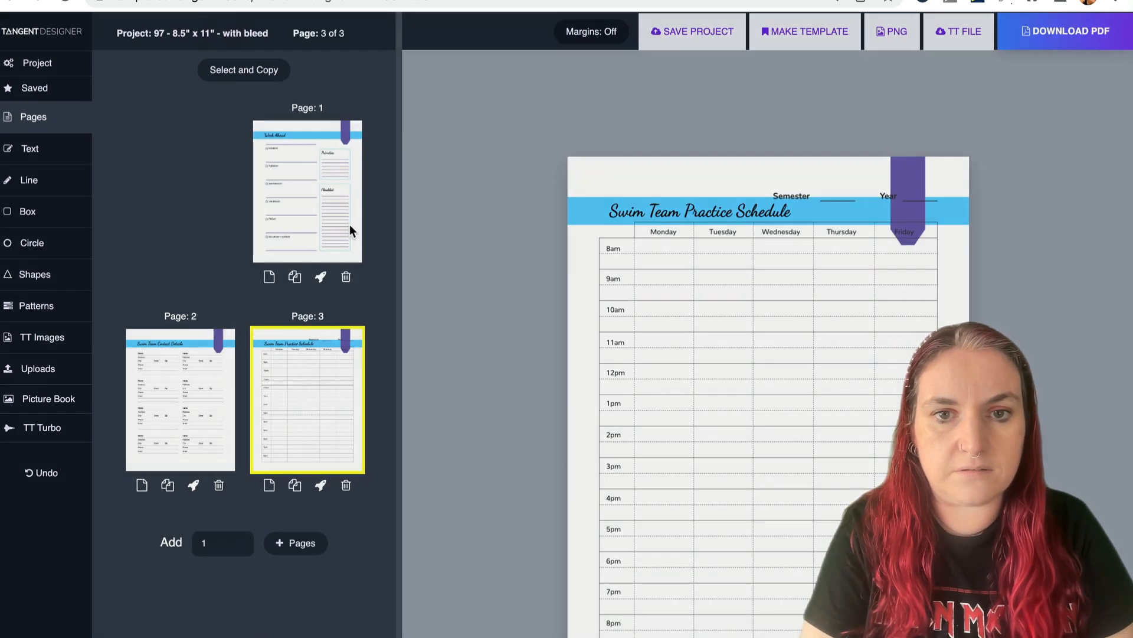
- Shrink the timetable on page 3 and position its grid below the header band
click(833, 374)
drag(819, 362, 824, 362)
drag(961, 168, 896, 228)
drag(817, 356, 837, 340)
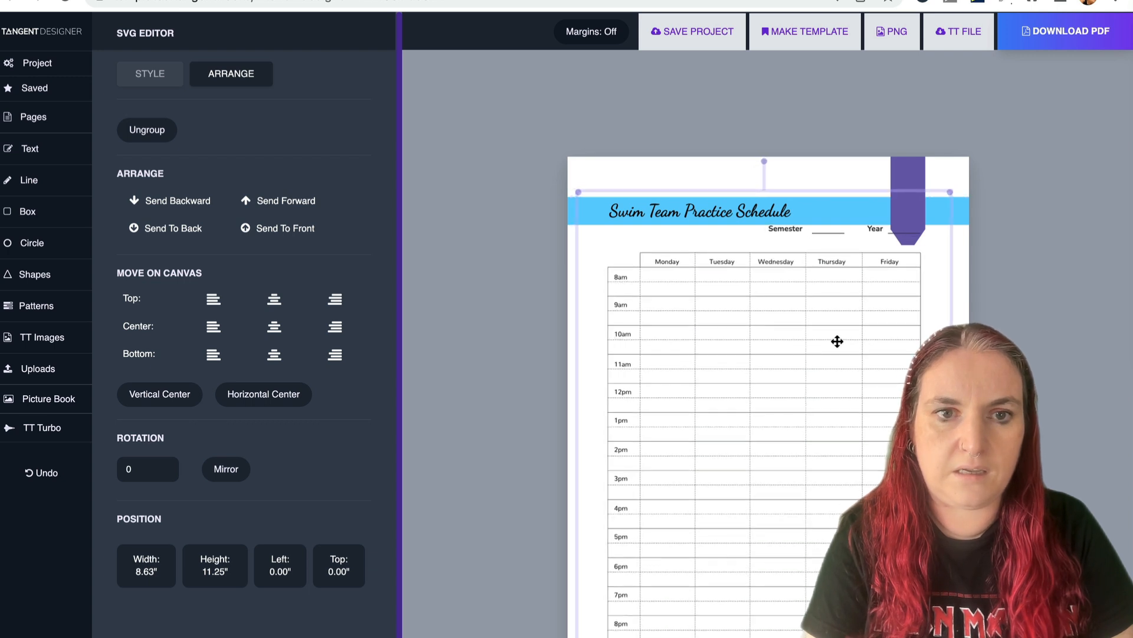
- Ungroup the timetable and delete the Semester and Year labels with their blank lines
click(165, 130)
drag(735, 239, 876, 229)
key(Delete)
click(896, 232)
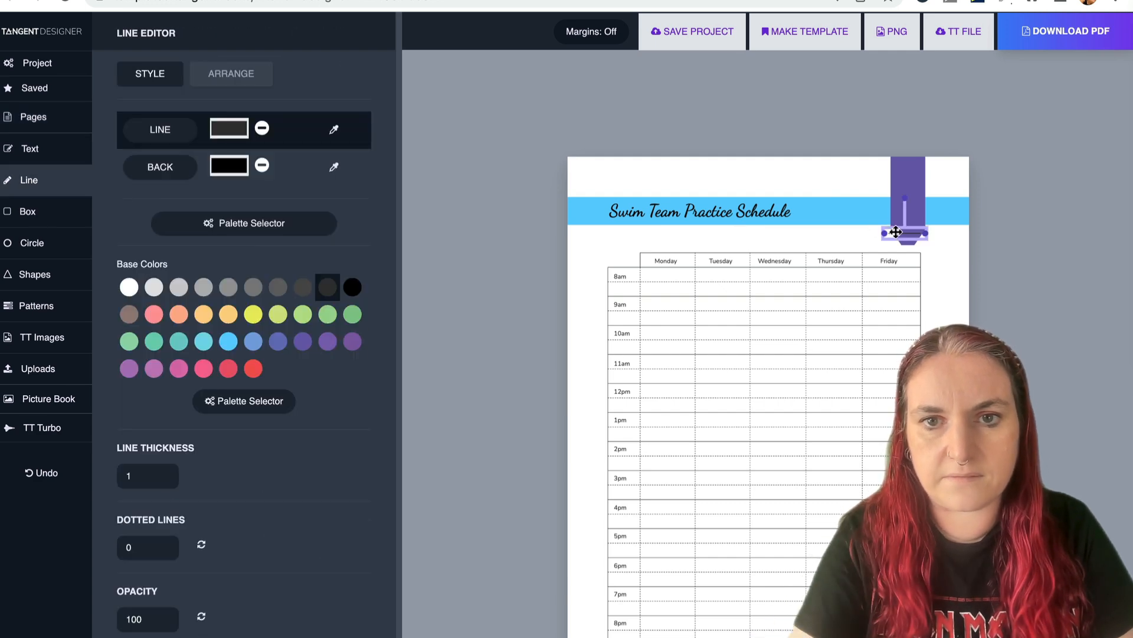
key(Delete)
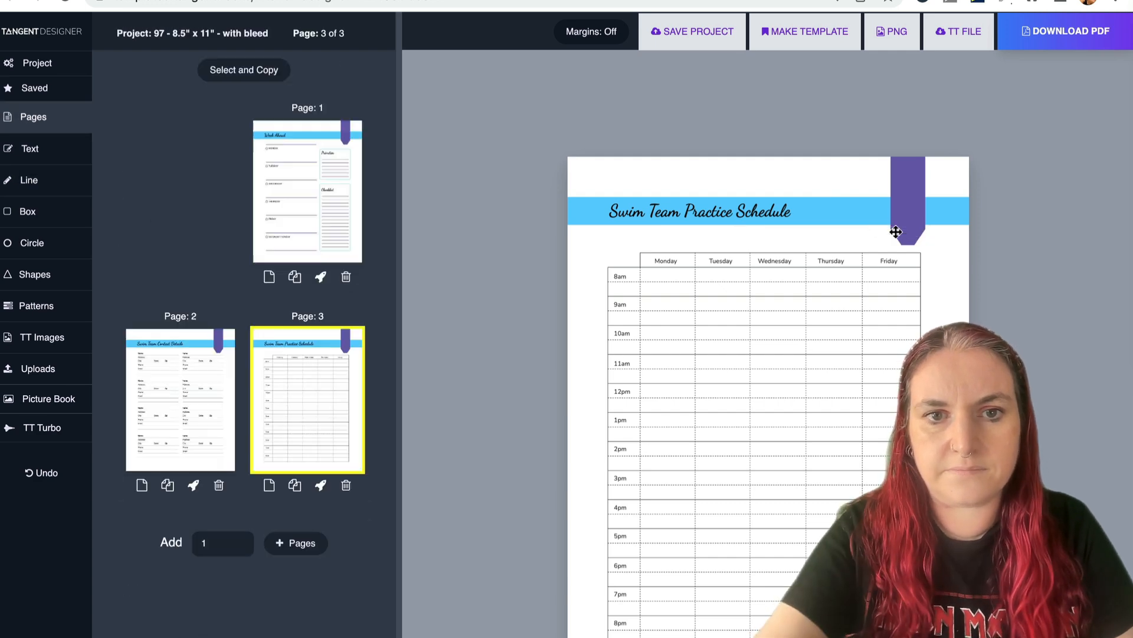
- Delete the timetable's outer top, left and right border lines and the top line segment above the day names
click(692, 252)
key(Delete)
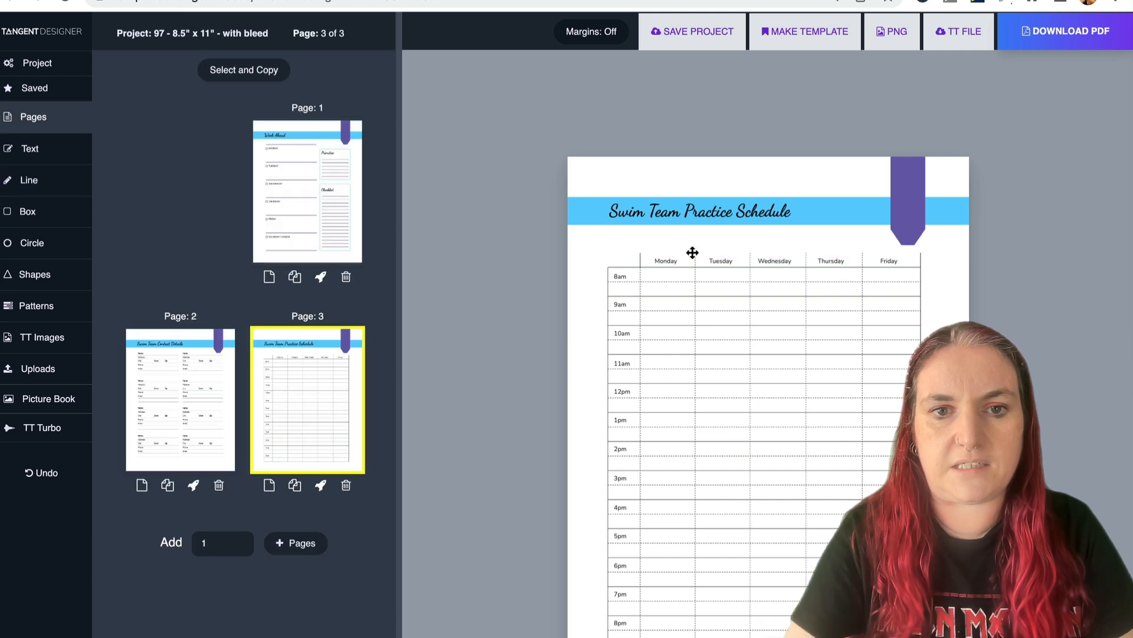
click(640, 253)
key(Delete)
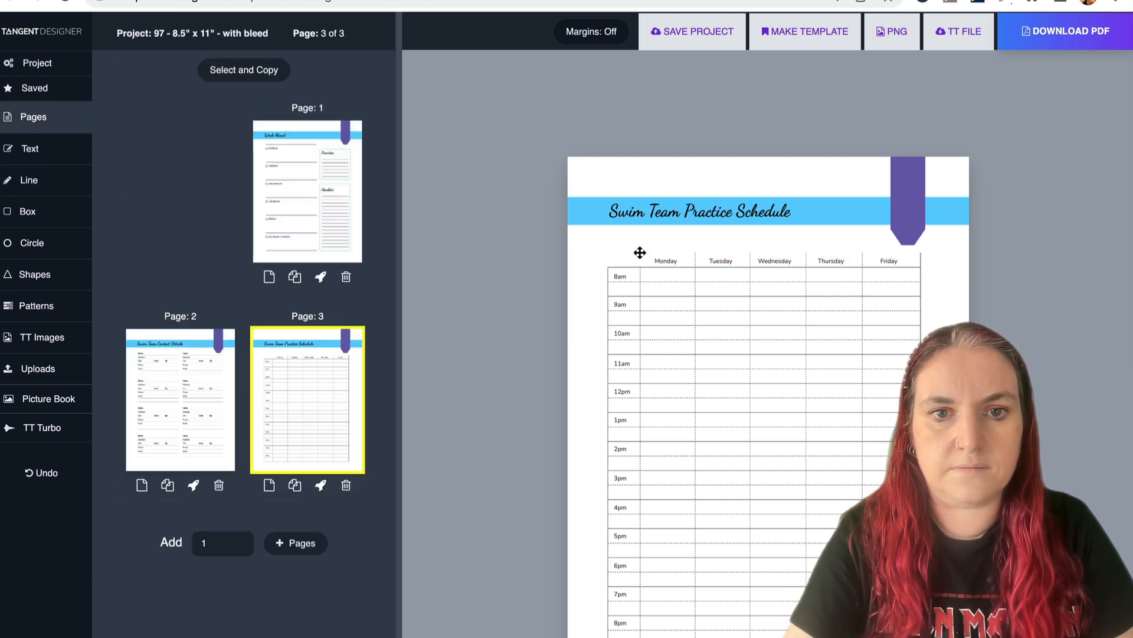
click(606, 307)
key(Delete)
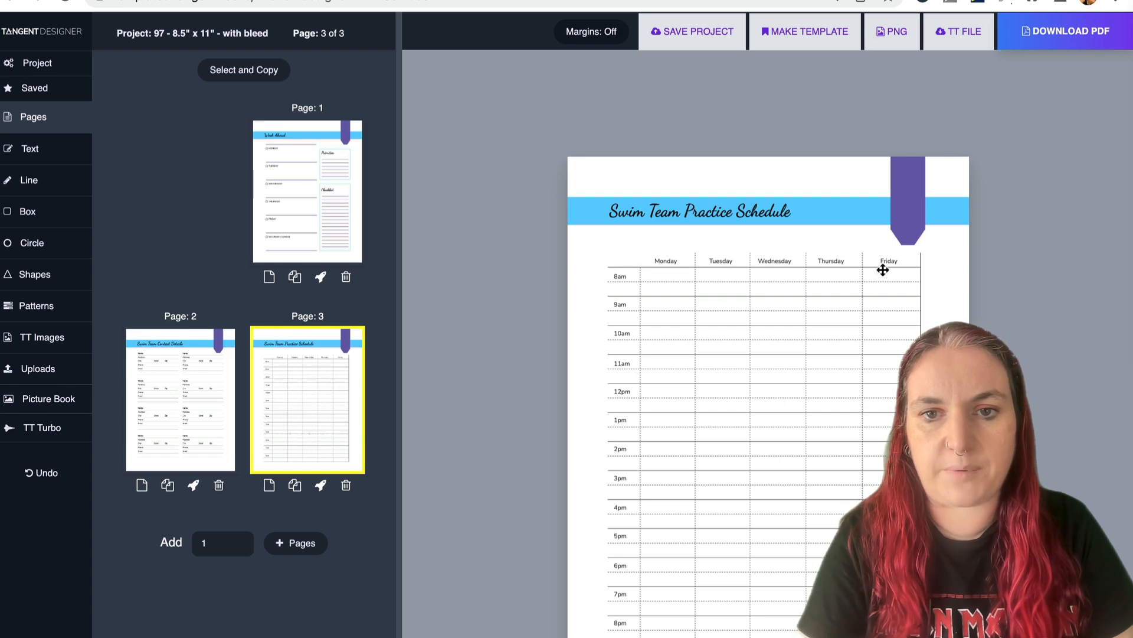
click(921, 293)
key(Delete)
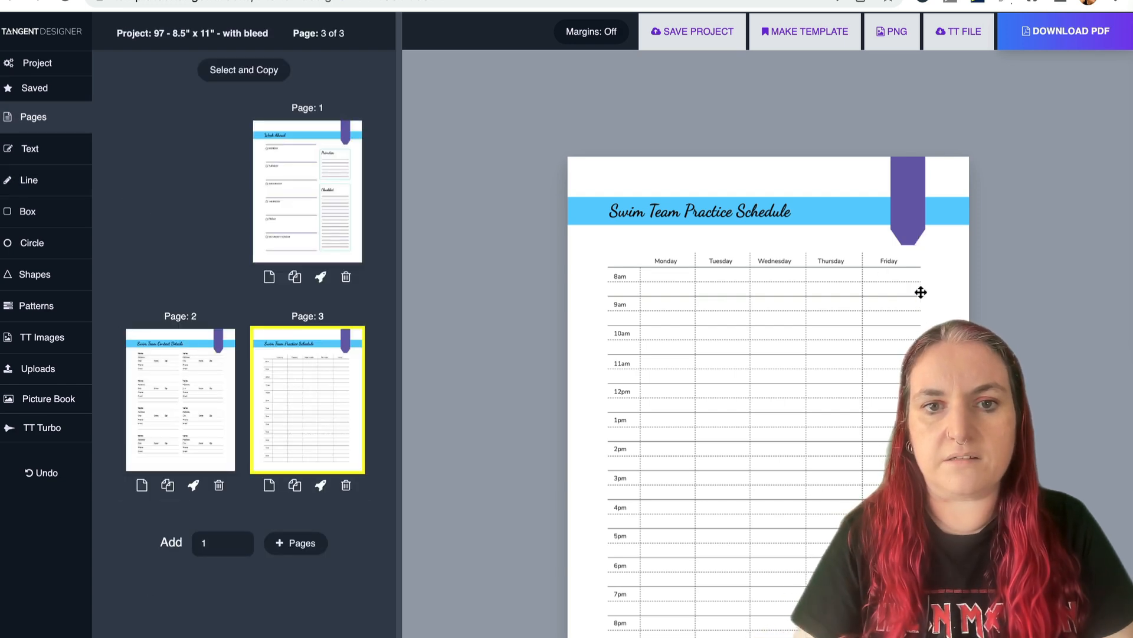
click(318, 204)
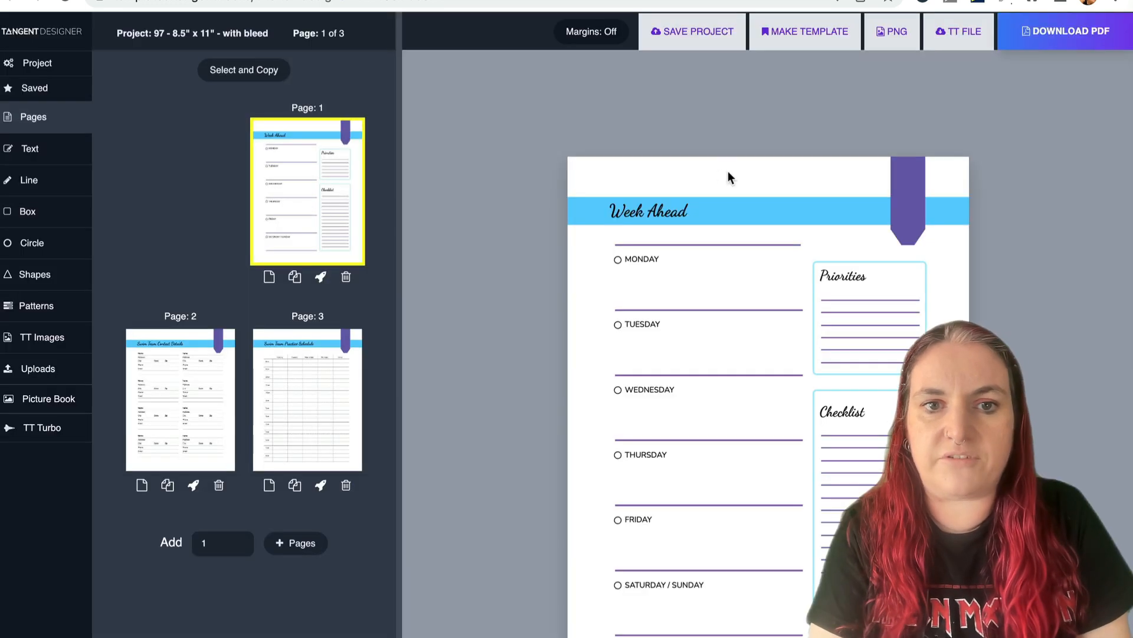
click(213, 392)
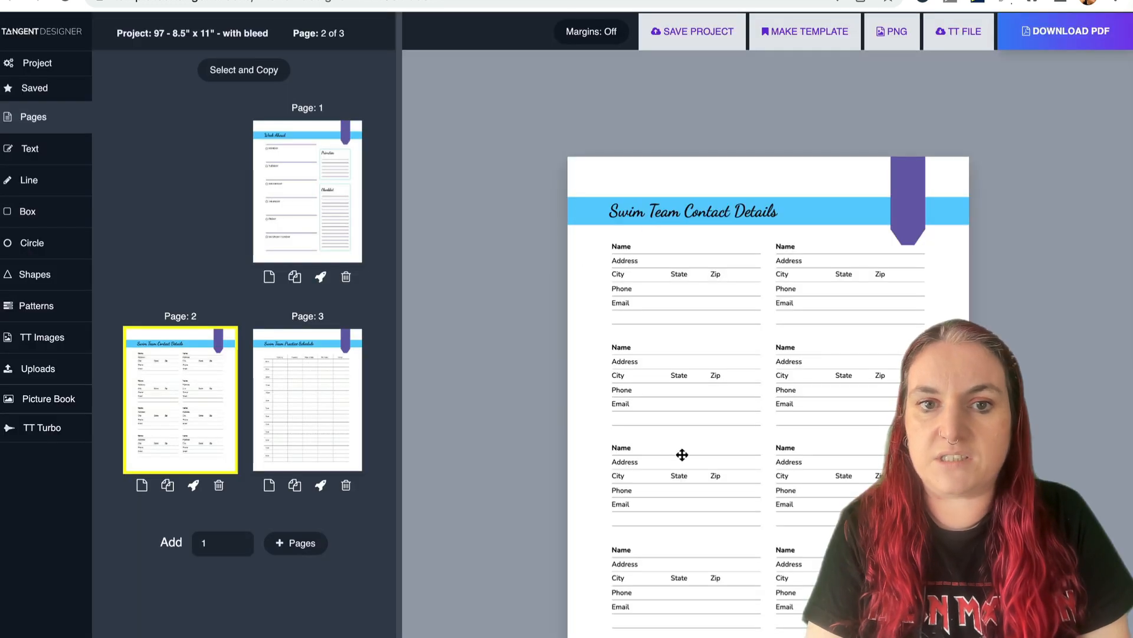
click(335, 377)
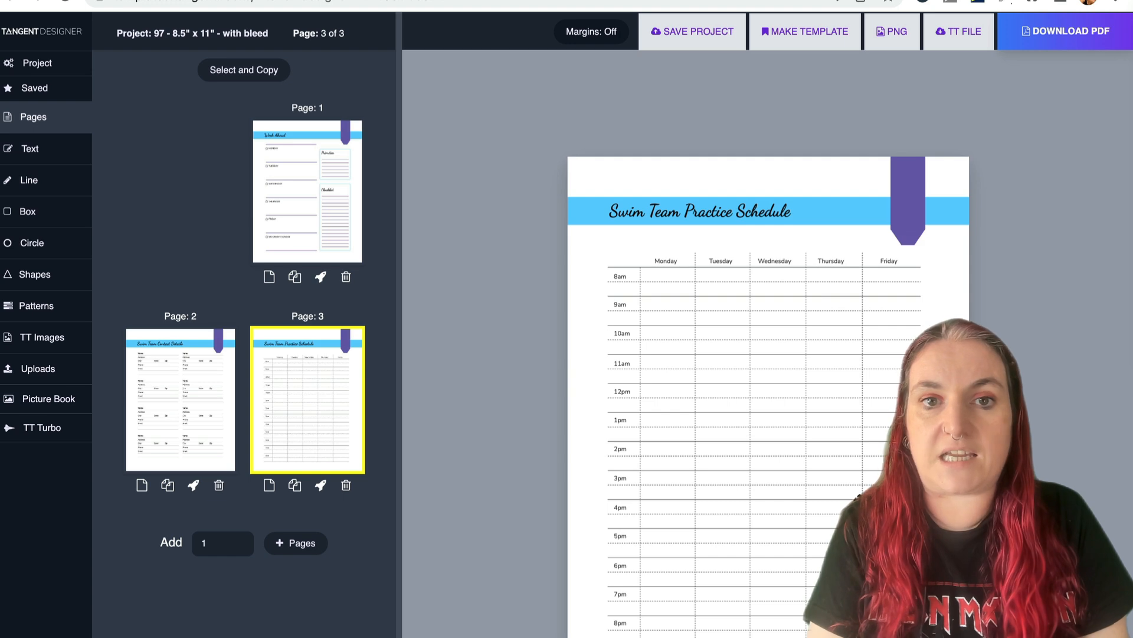
- Search the page templates for "jou" and add one Journal Paper page after the practice schedule
click(307, 547)
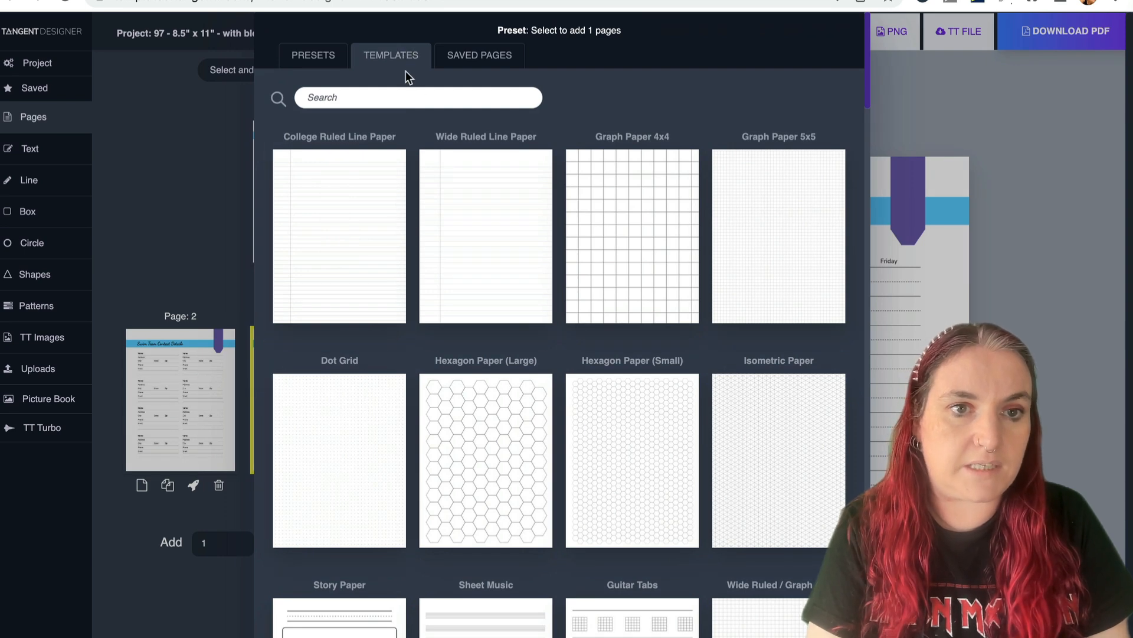
click(386, 98)
text(jou)
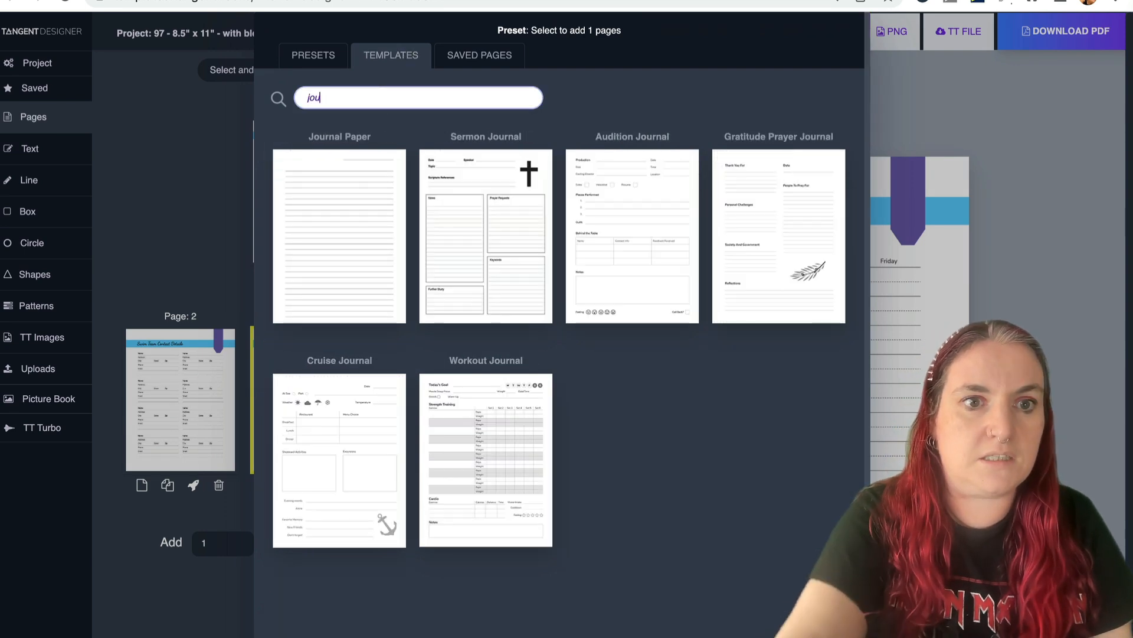
click(311, 194)
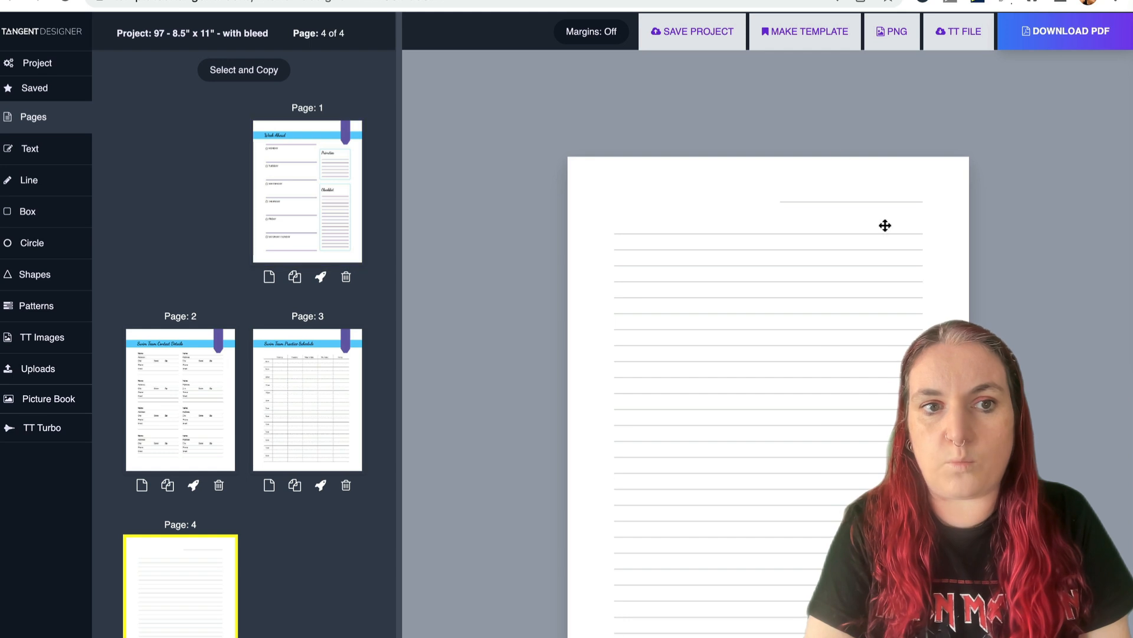
- Recolor page 1's header band 10% black and its bookmark tab dark gray
click(309, 193)
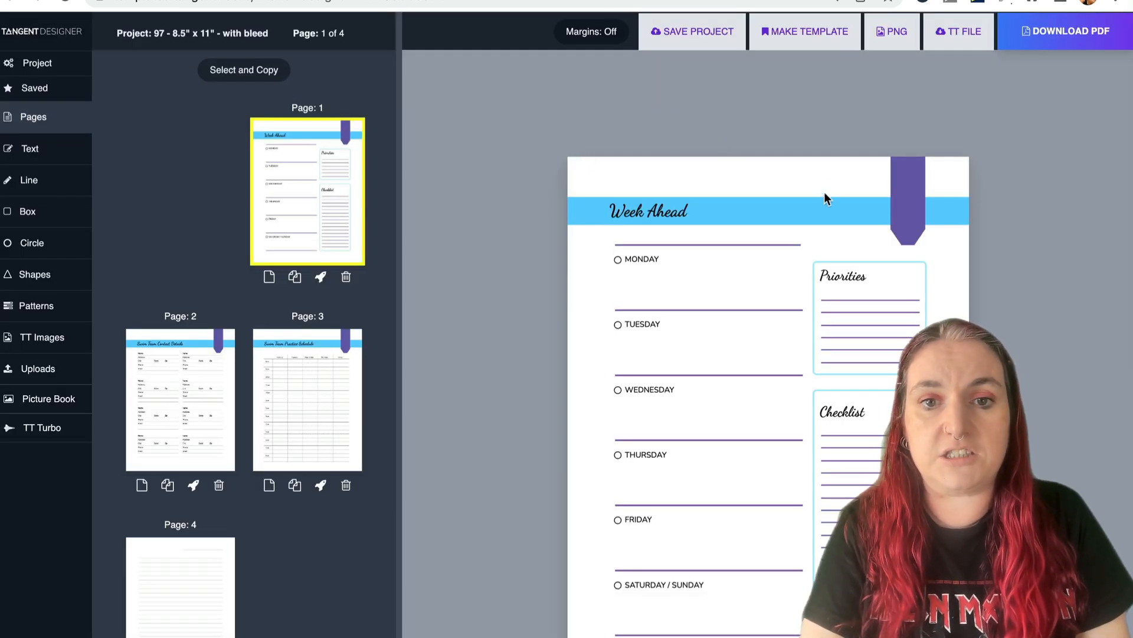
click(738, 211)
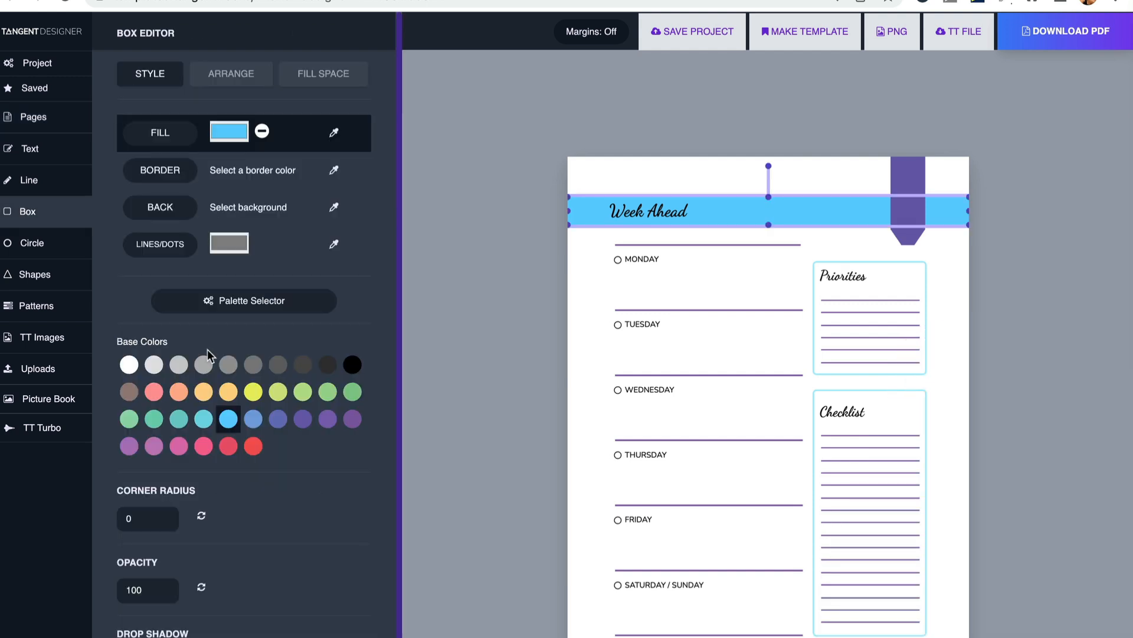
click(156, 364)
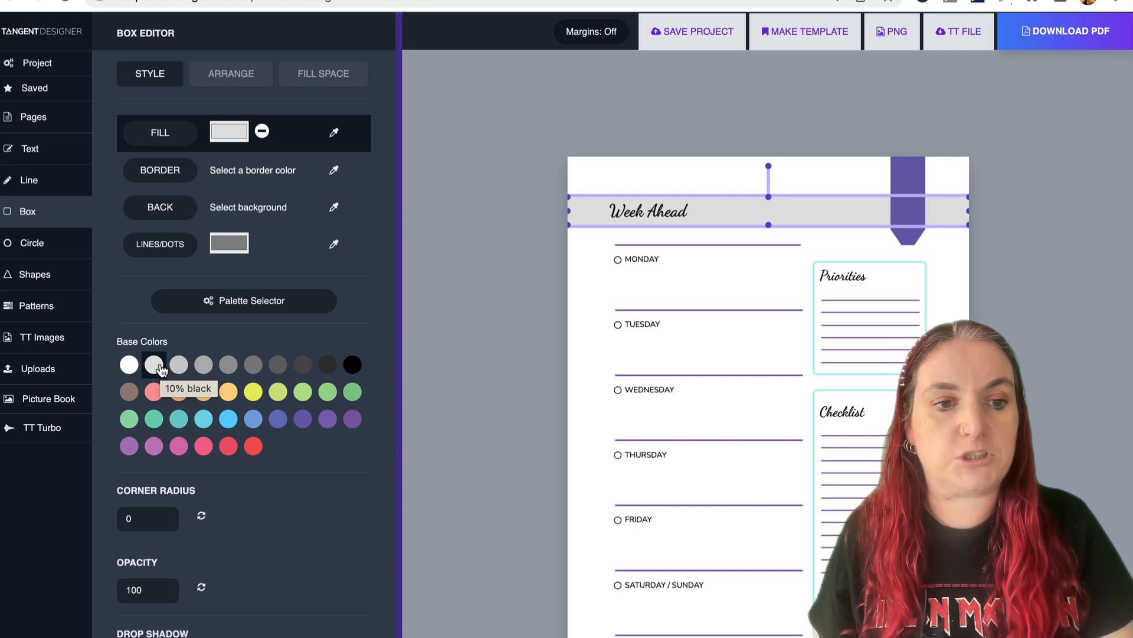
click(907, 167)
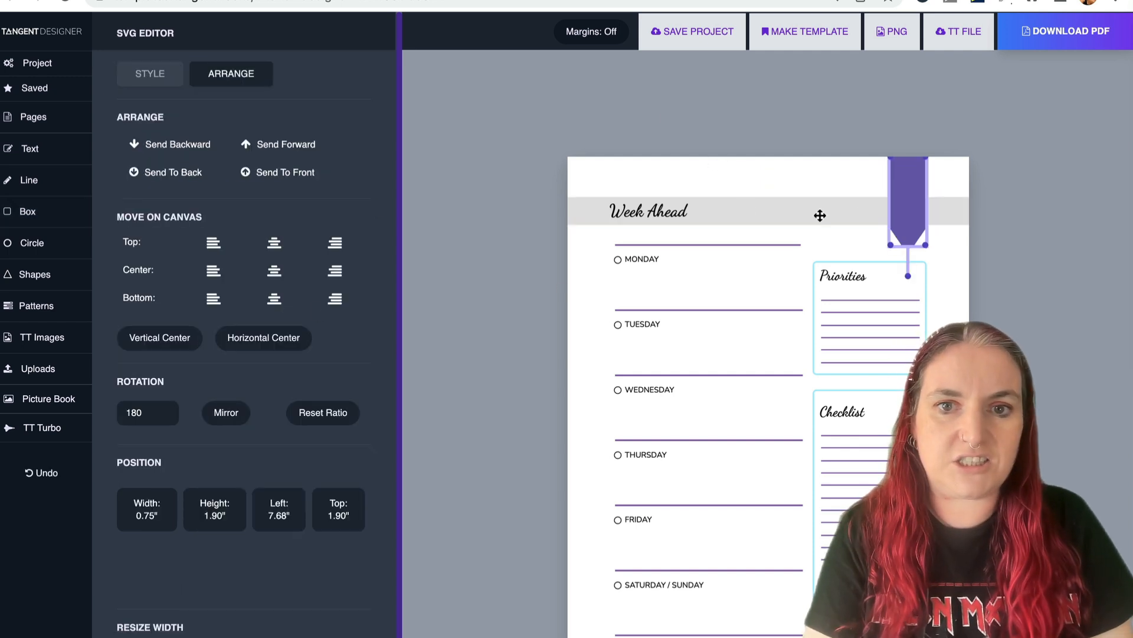
click(126, 69)
click(279, 328)
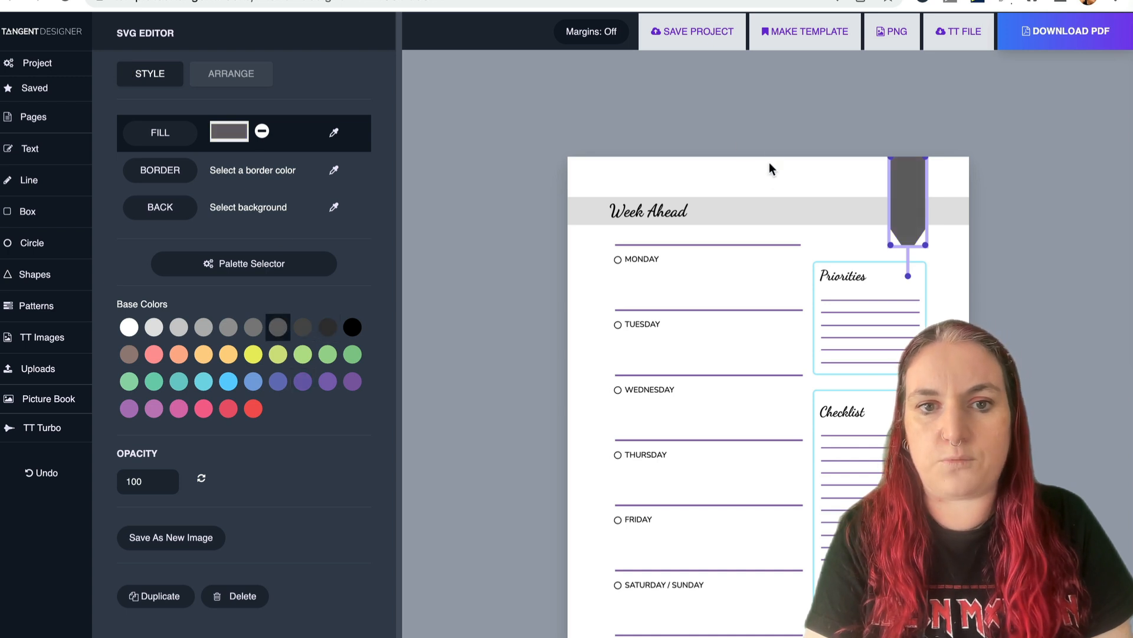
click(764, 189)
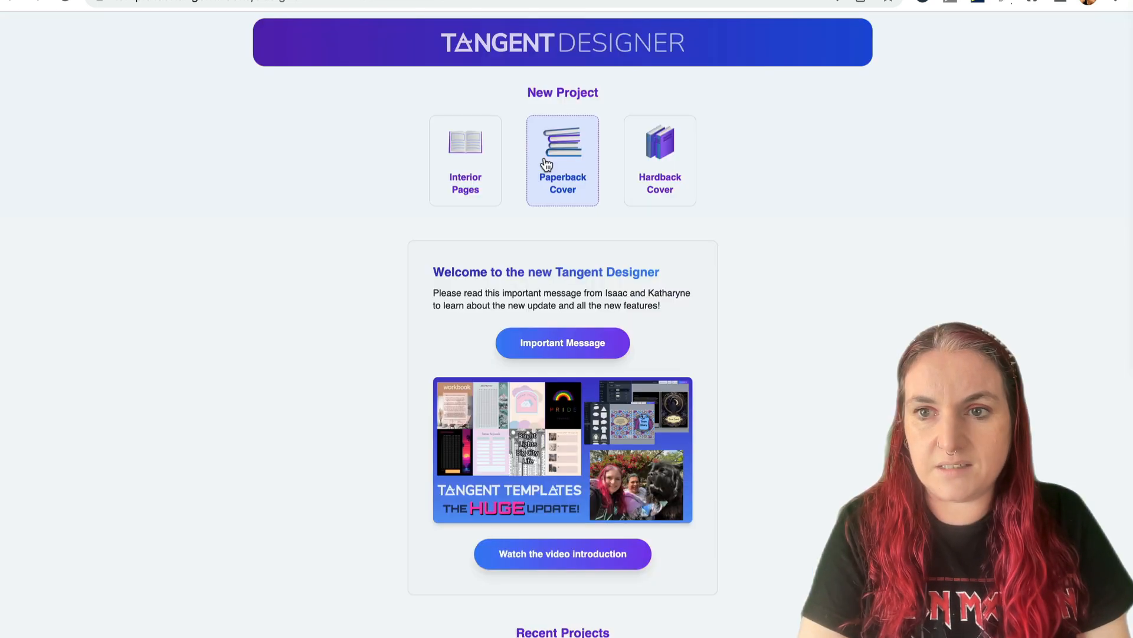
- Start a new paperback cover project with an 8.5" x 11" trim size and a page count of 270
click(546, 164)
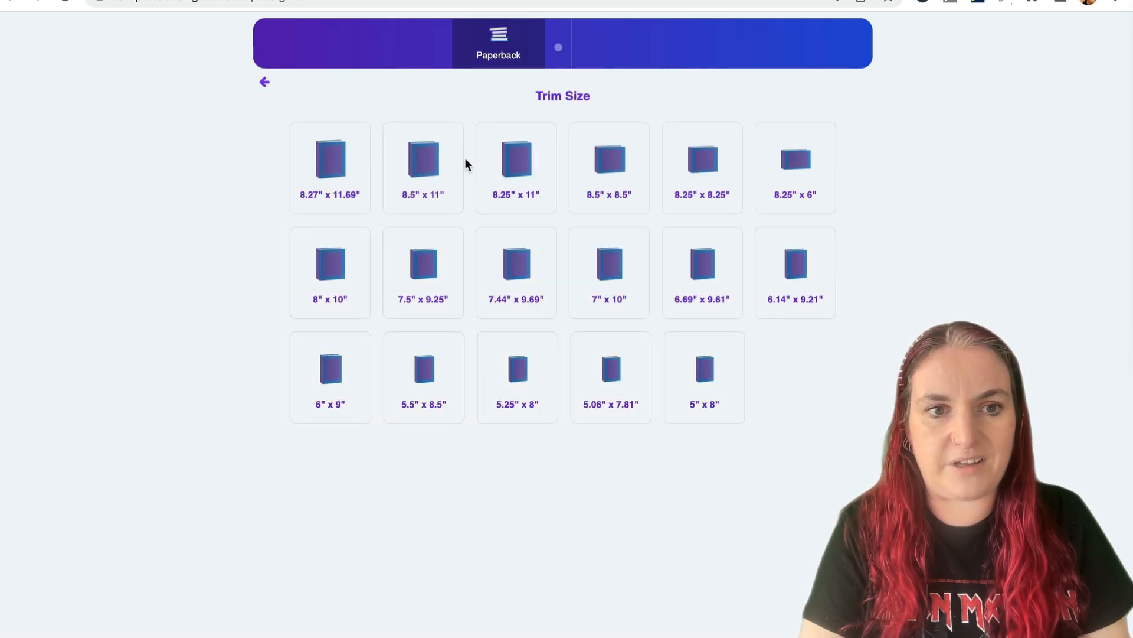
click(437, 166)
drag(534, 136, 494, 137)
text(270)
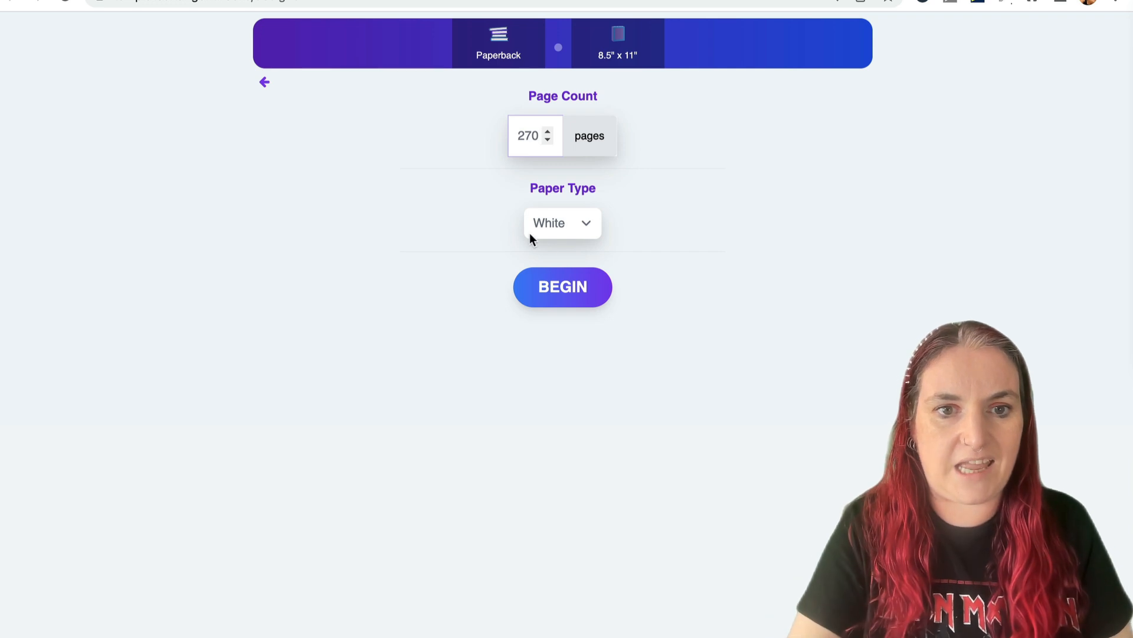
click(550, 274)
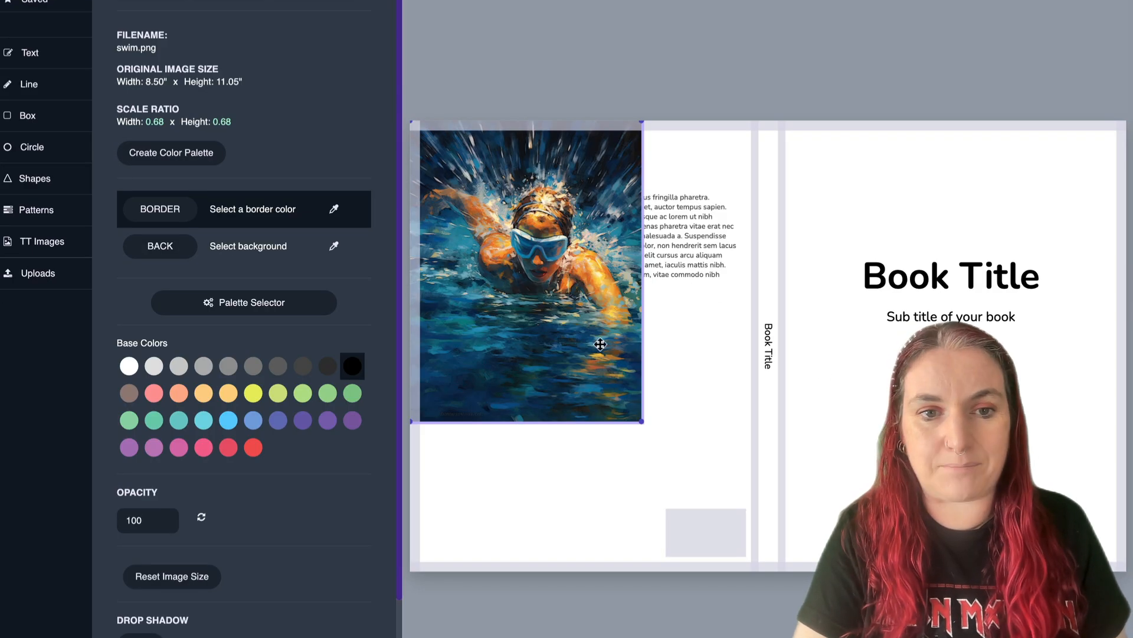
- Move and enlarge the swim.png image to fill the front cover, and set the cover background to a teal sampled from its water
drag(600, 344, 859, 354)
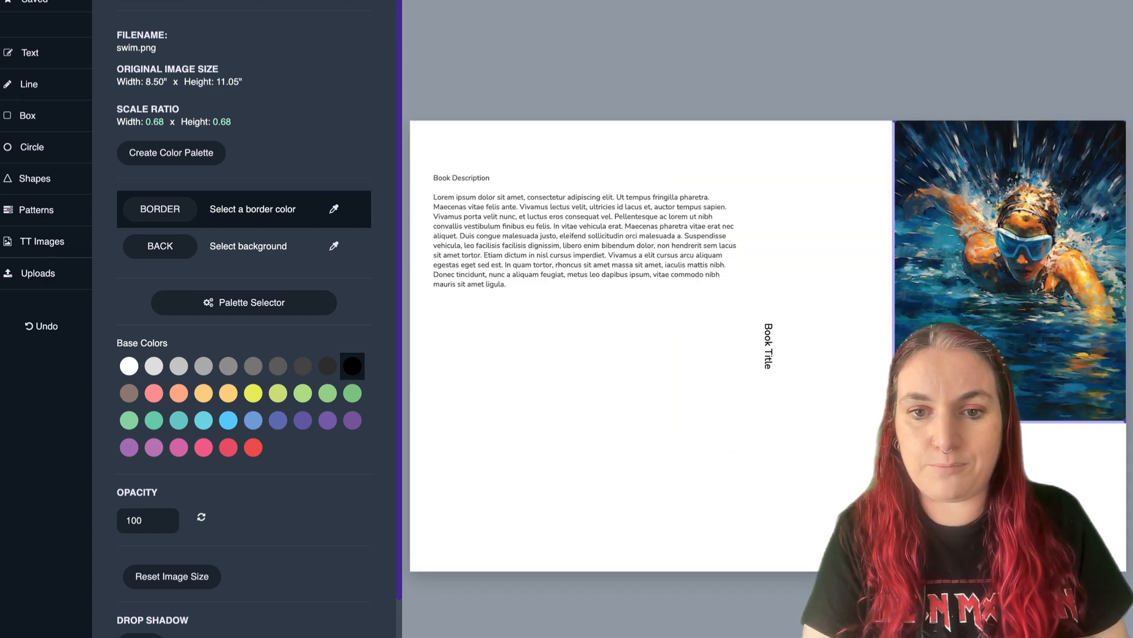
drag(894, 421, 764, 580)
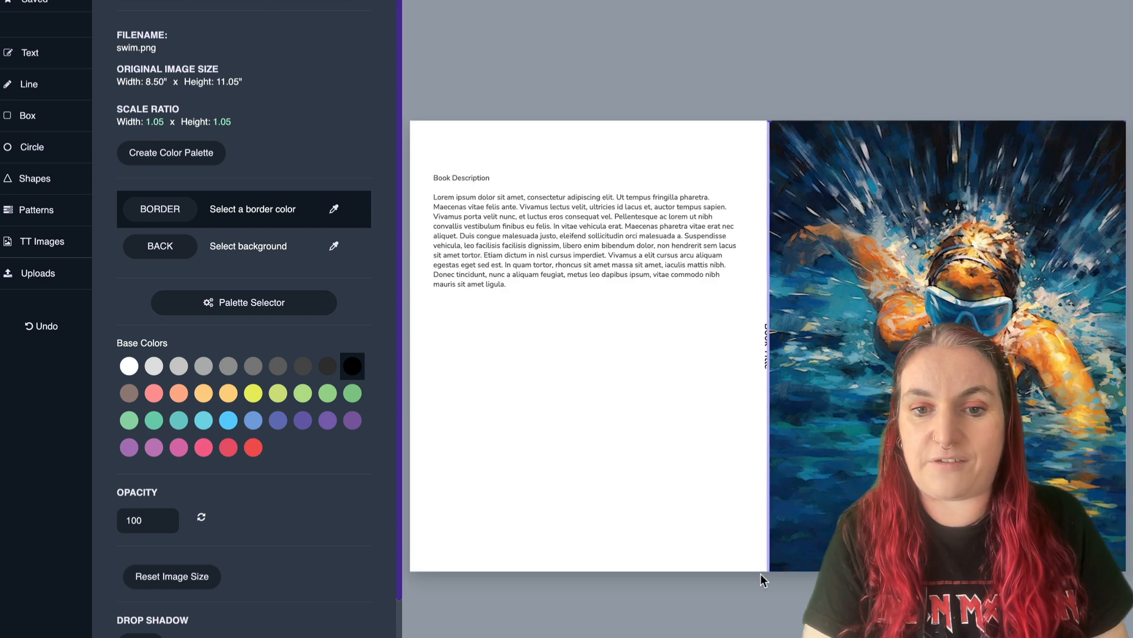
click(334, 246)
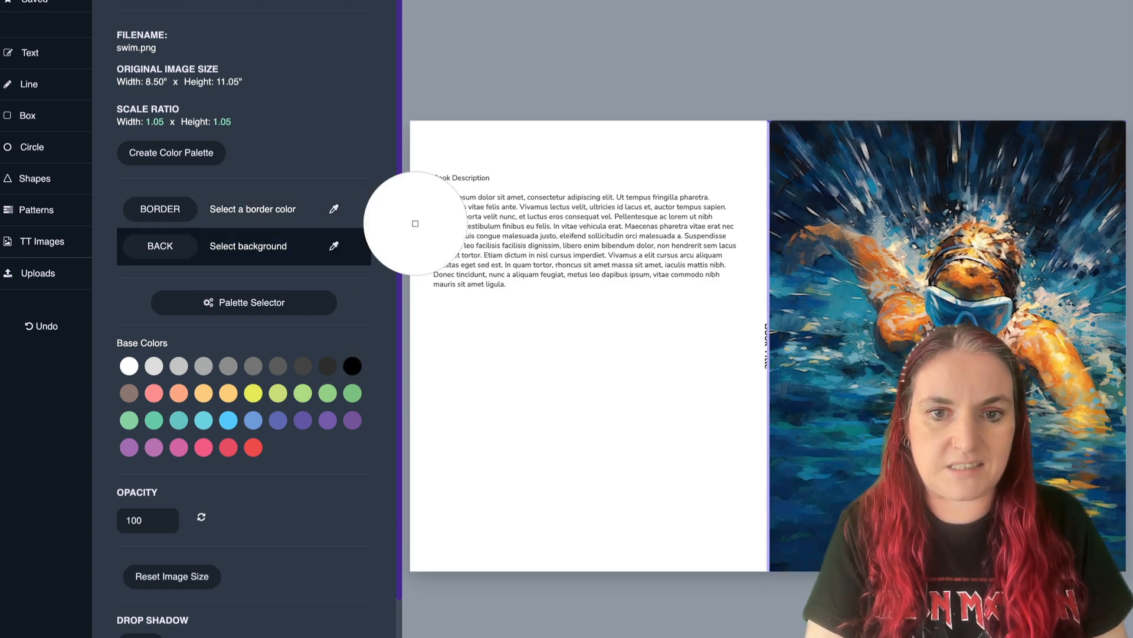
click(848, 295)
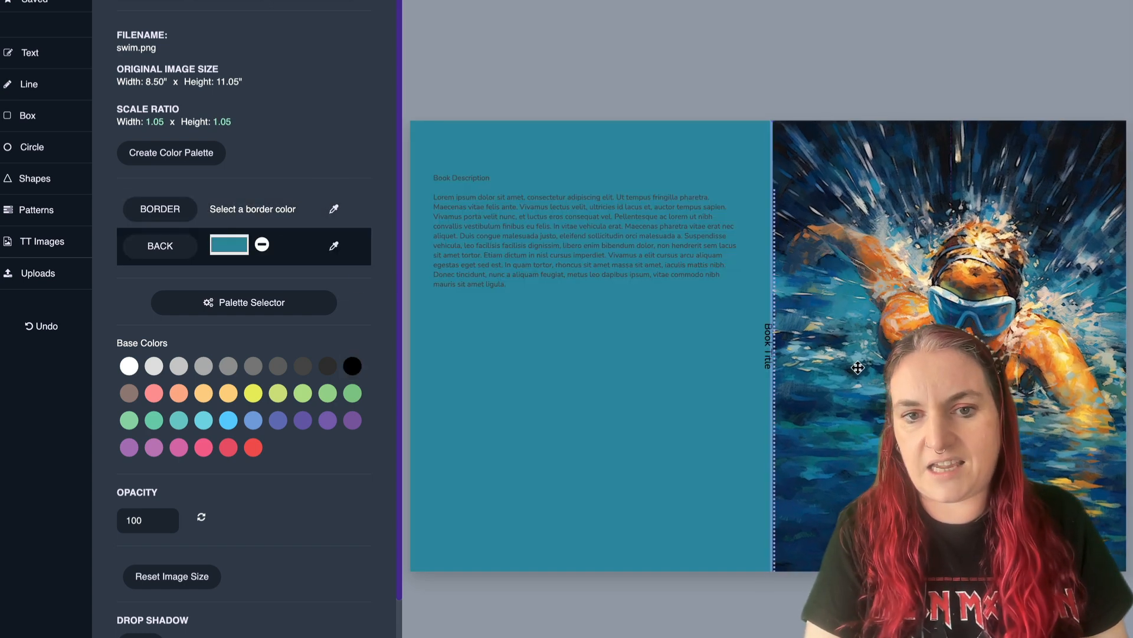
click(666, 398)
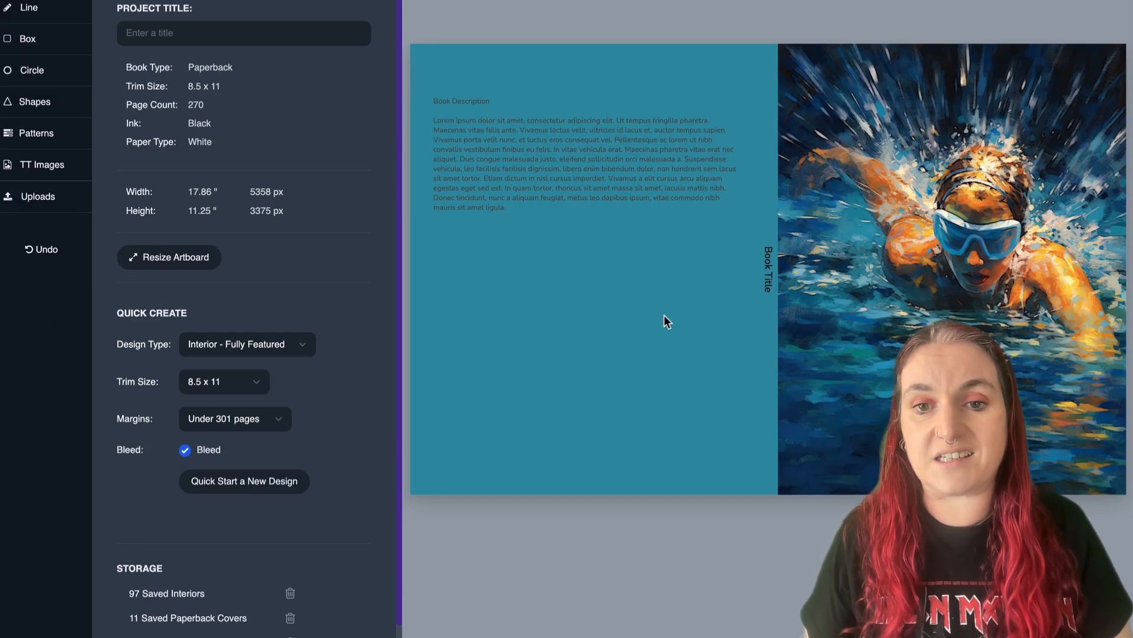